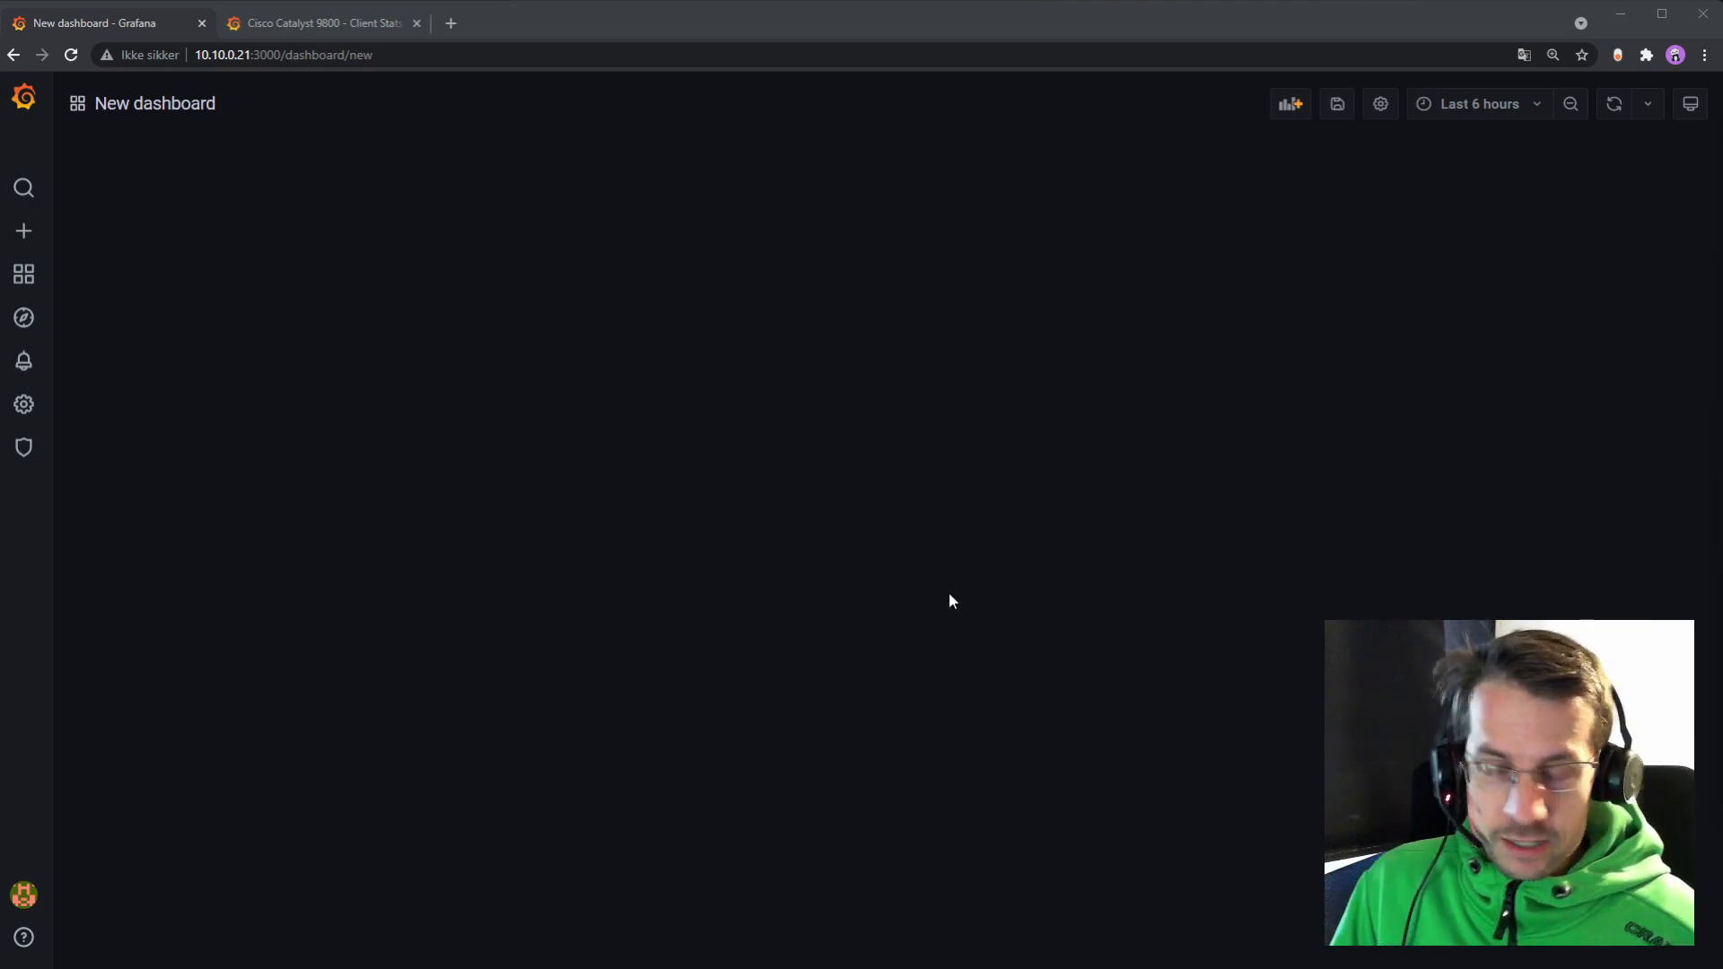
Step: On grafana.com, enlarge the Cisco Catalyst 9800 Client Stats dashboard's Overview preview screenshot
left_click(307, 26)
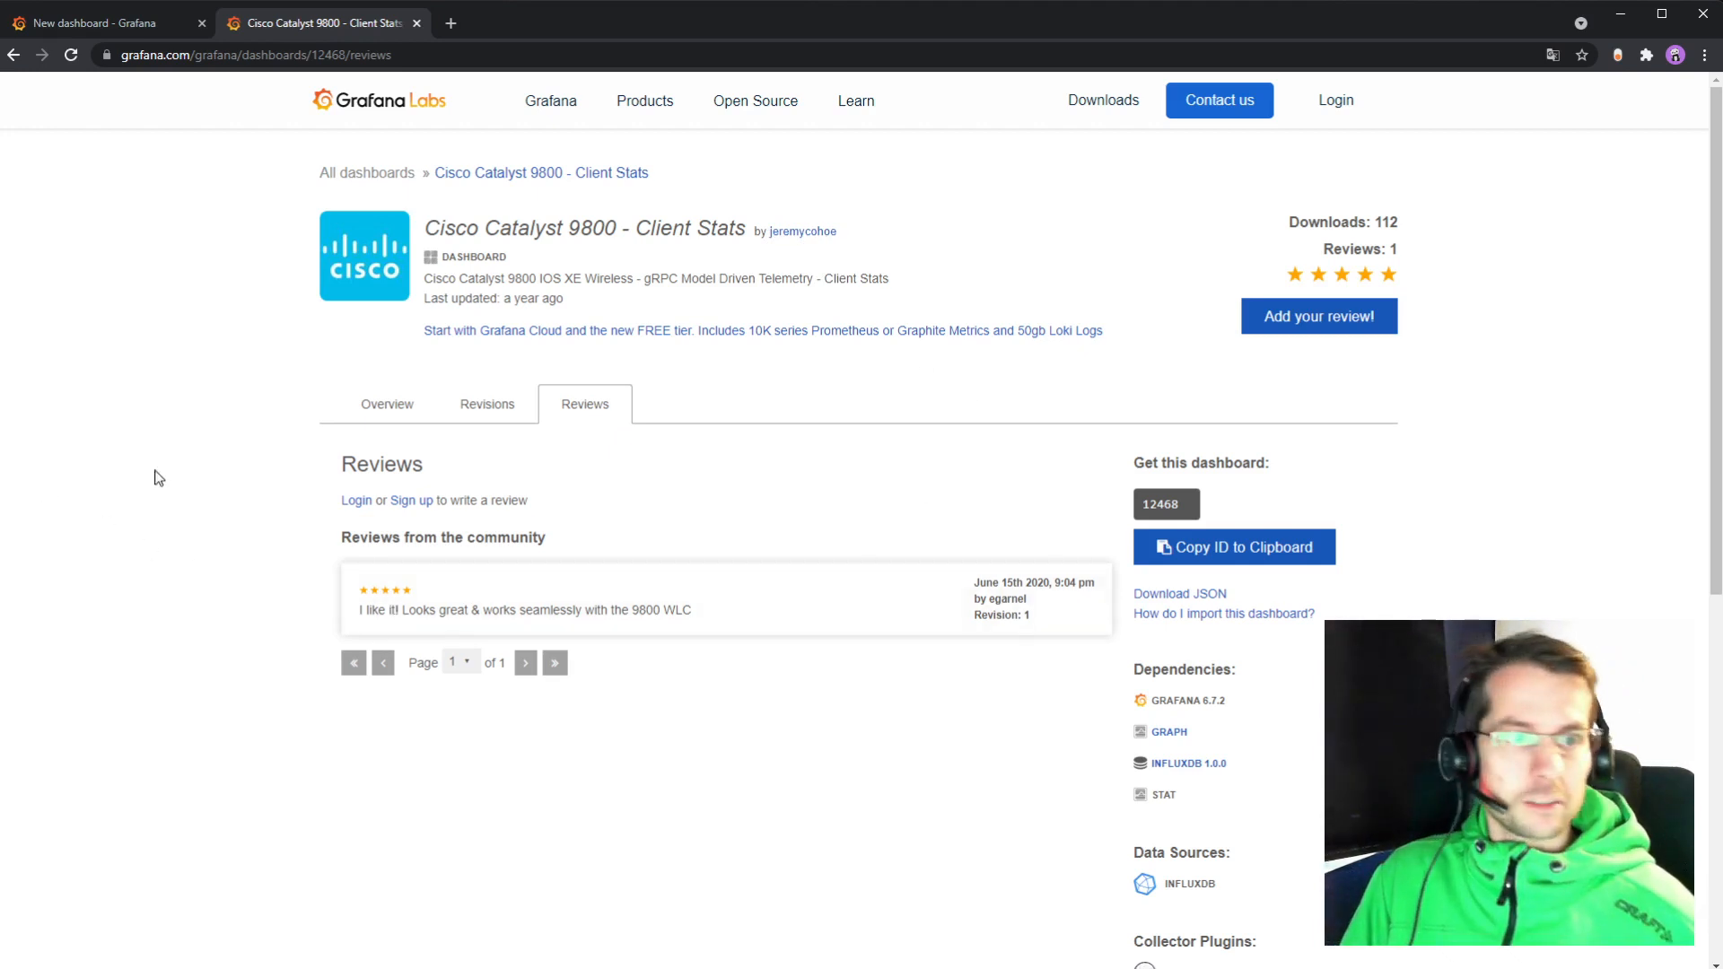
left_click(404, 415)
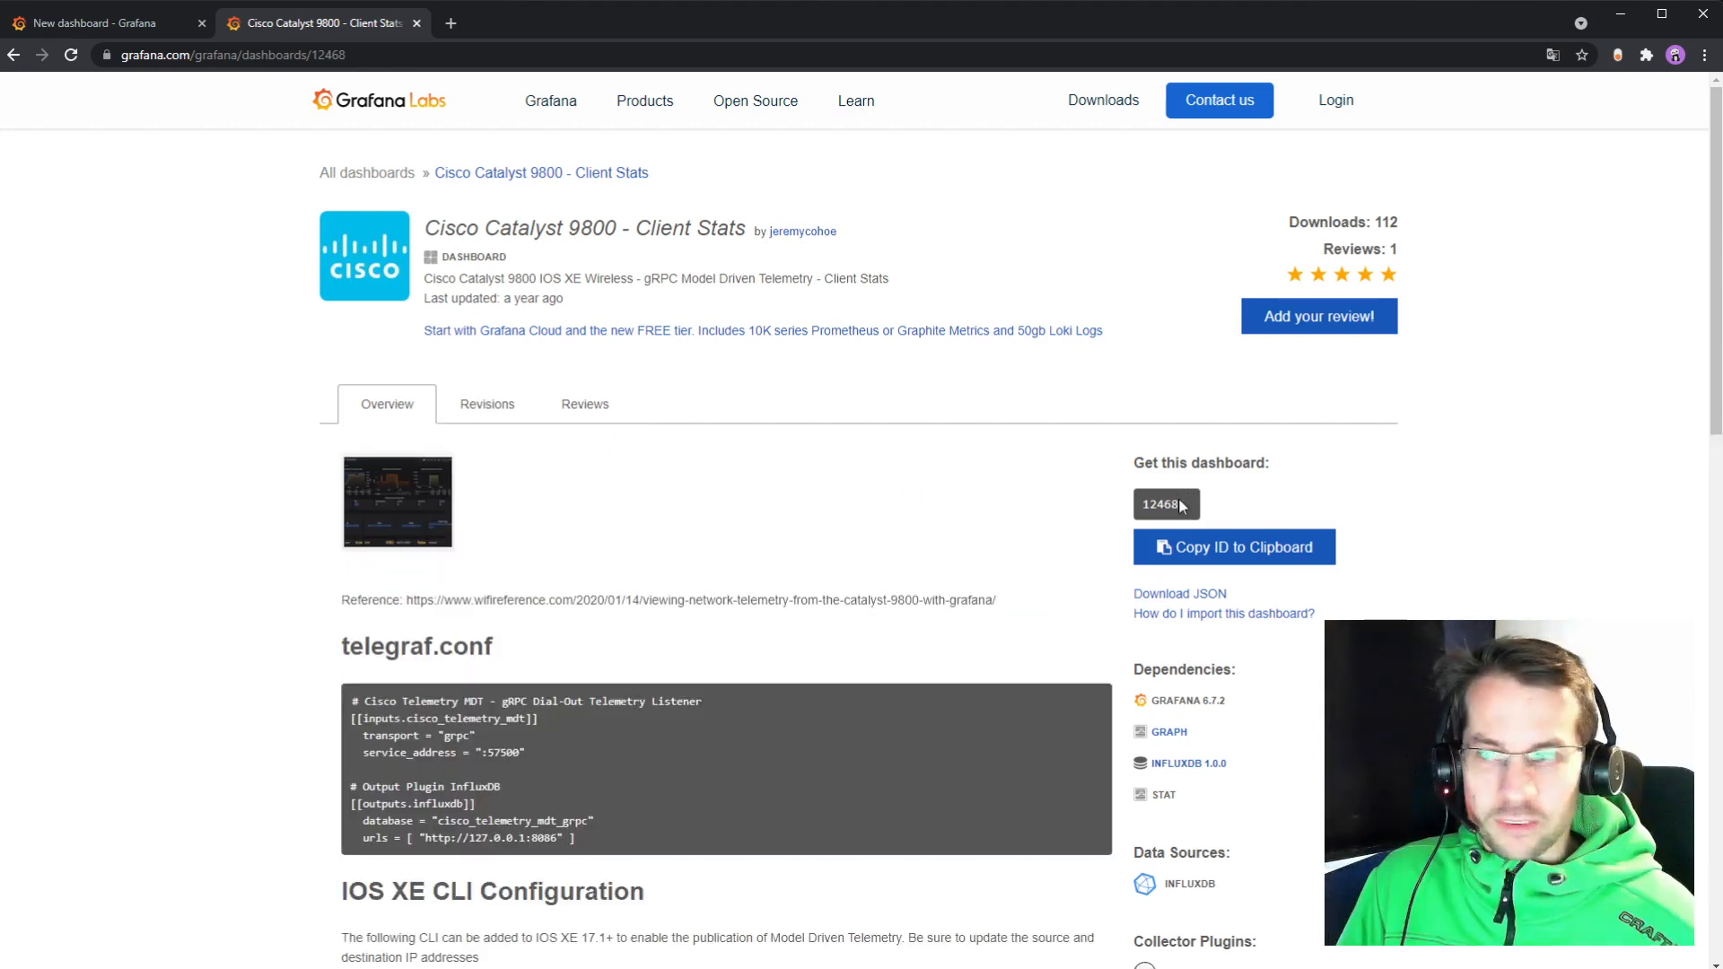
left_click(422, 516)
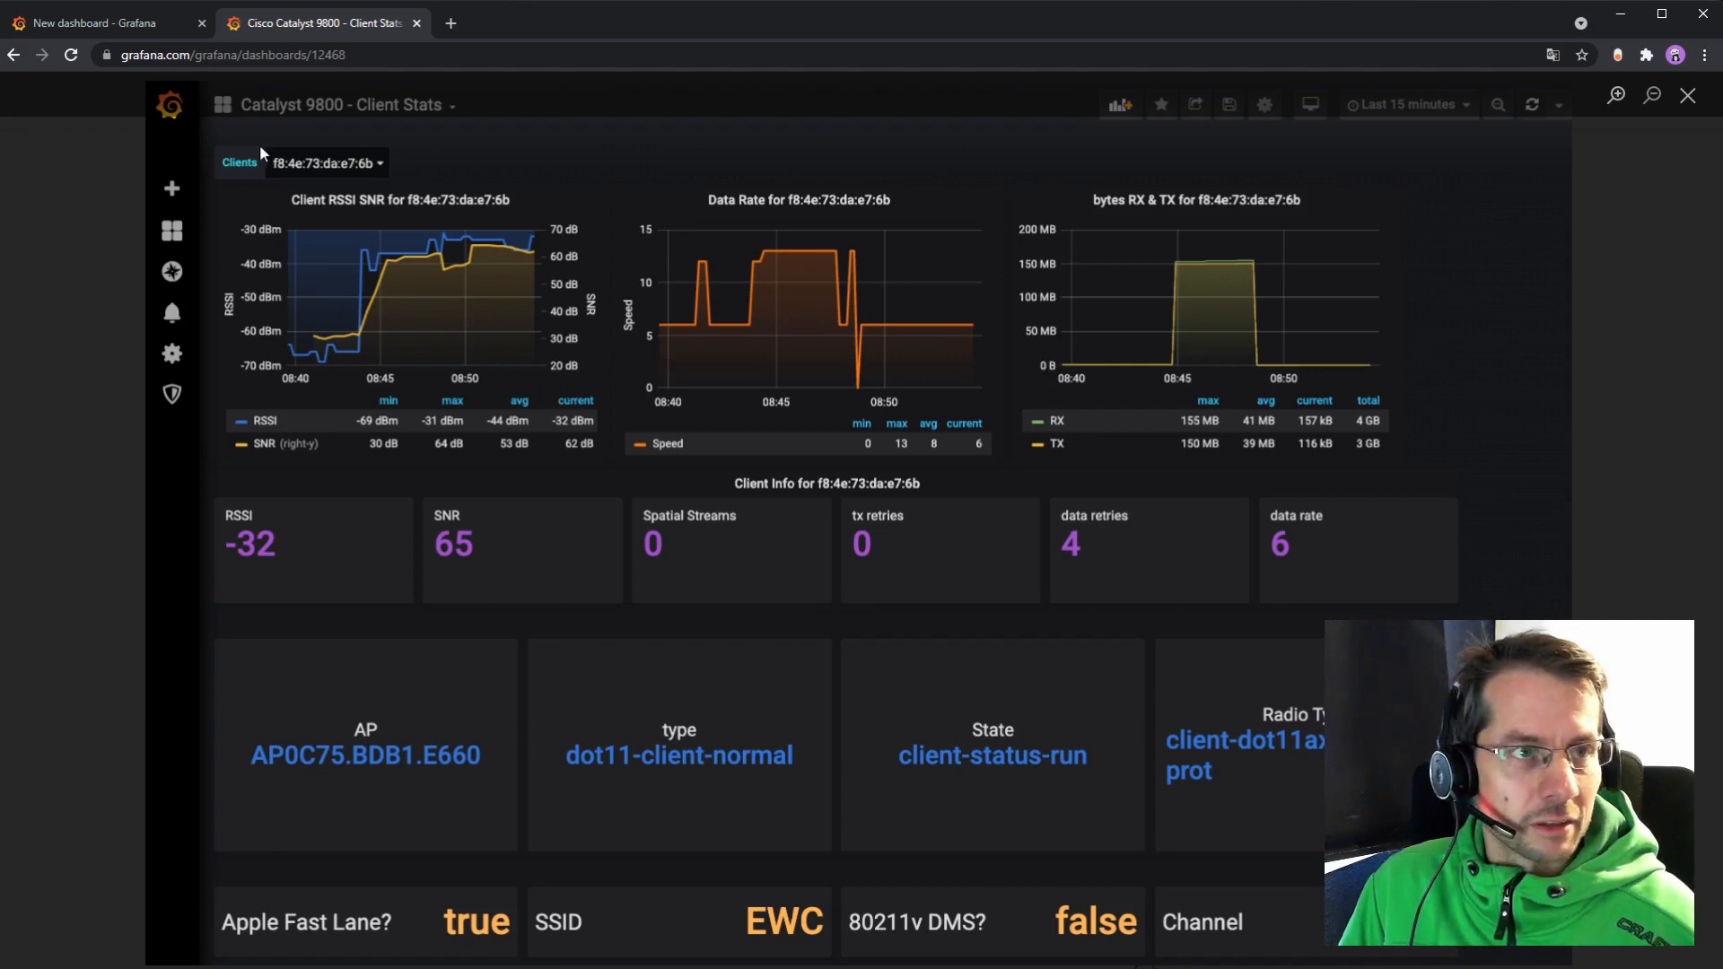
Step: Back in Grafana, add an empty Time series panel to the new dashboard
left_click(155, 30)
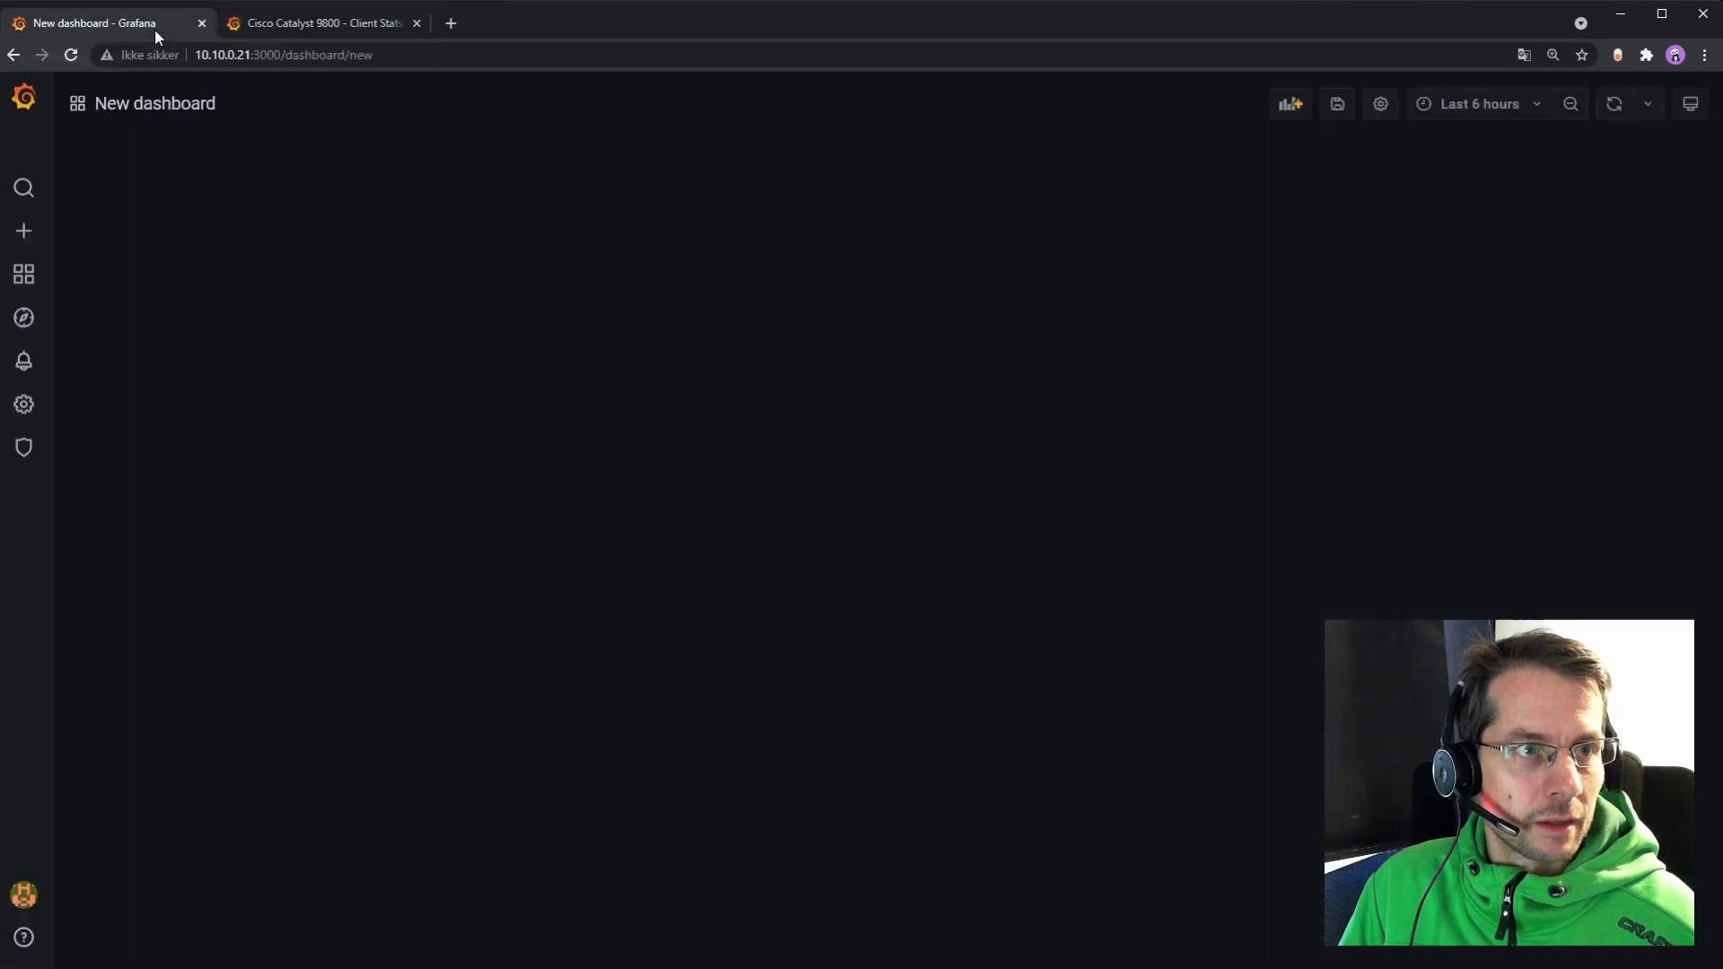
mouse_move(23, 235)
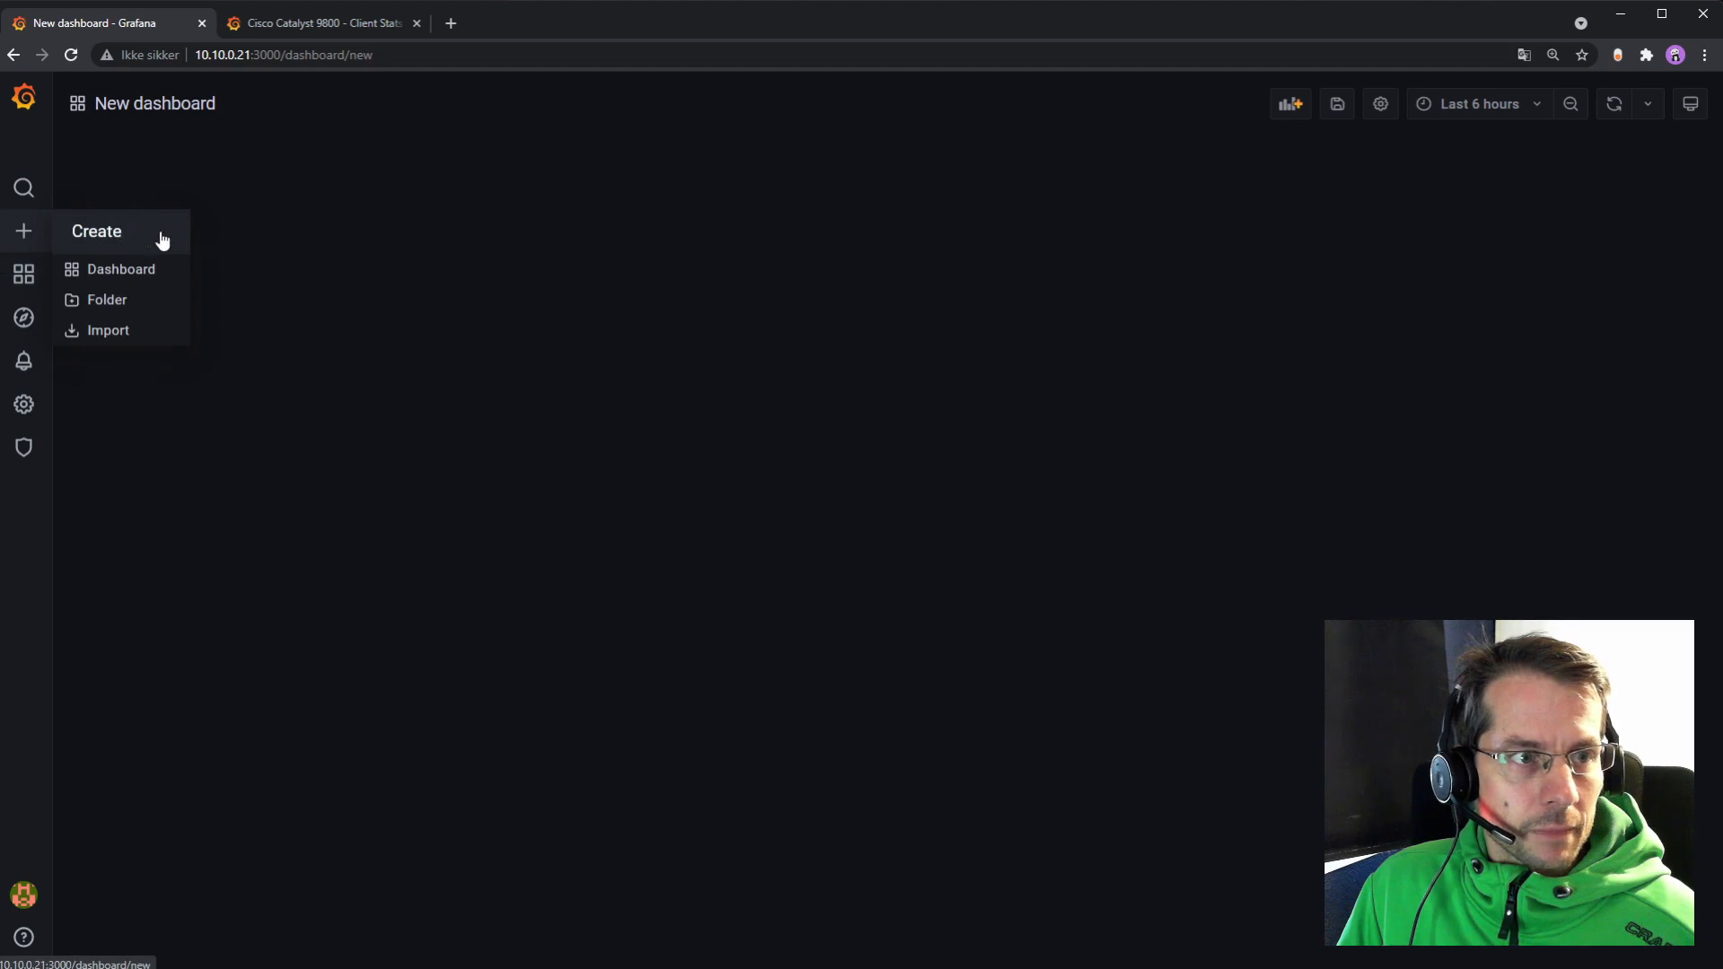
left_click(1293, 106)
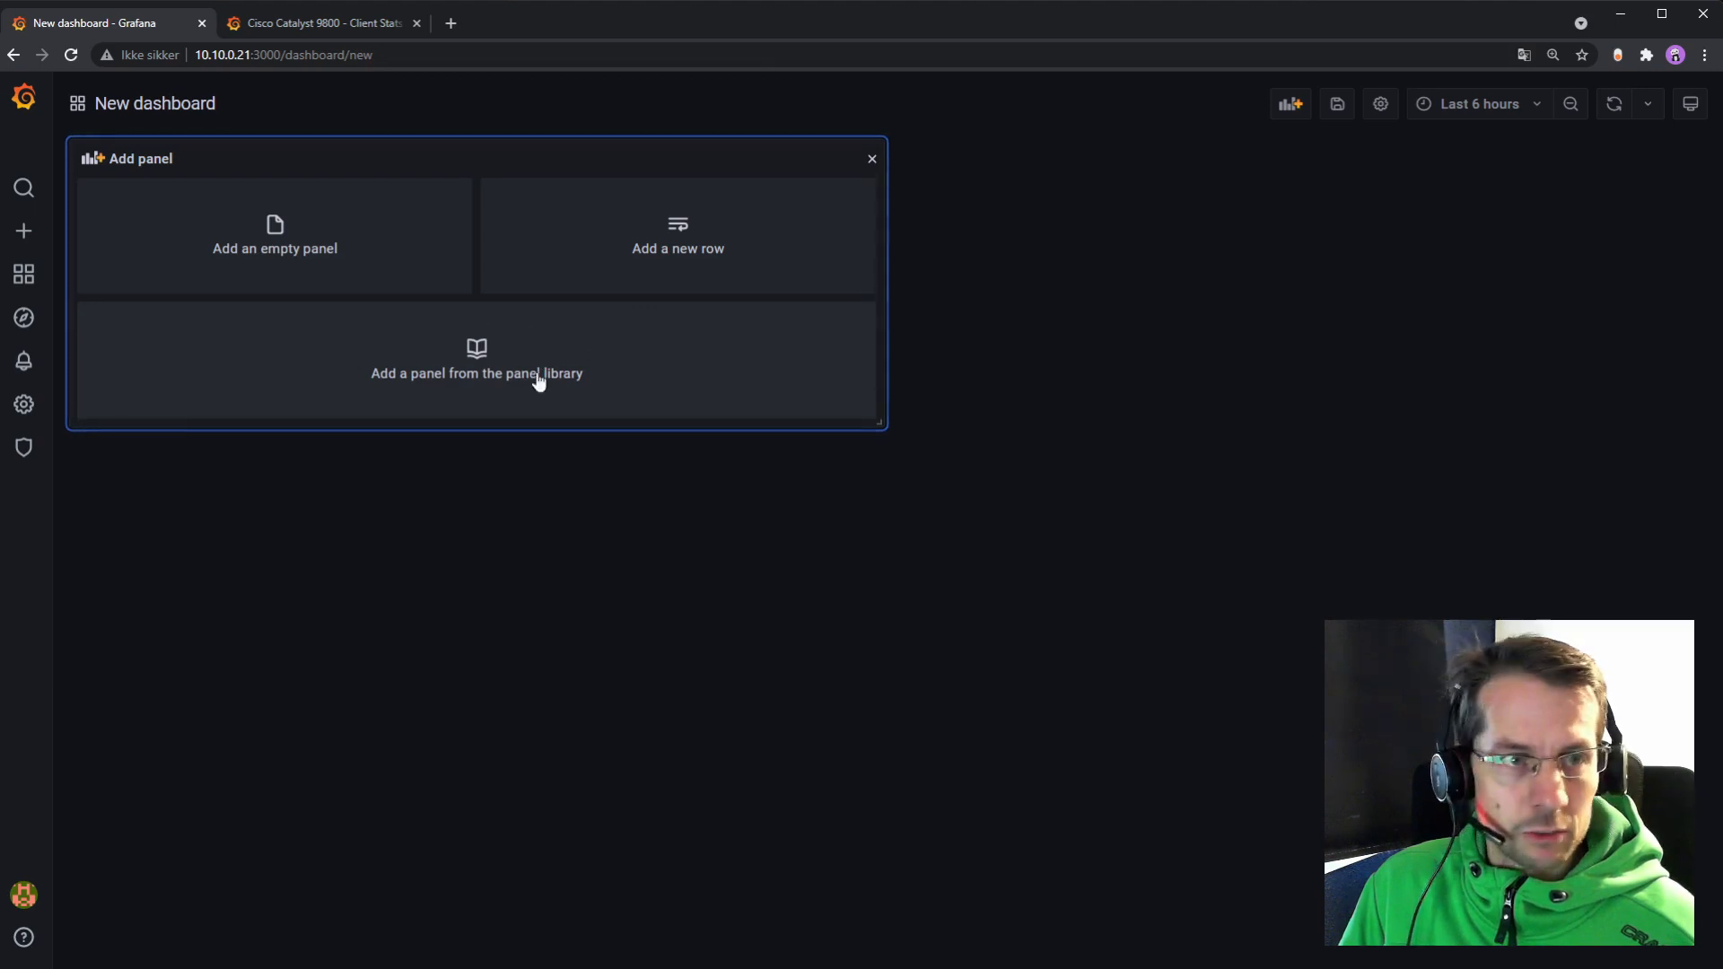
left_click(335, 254)
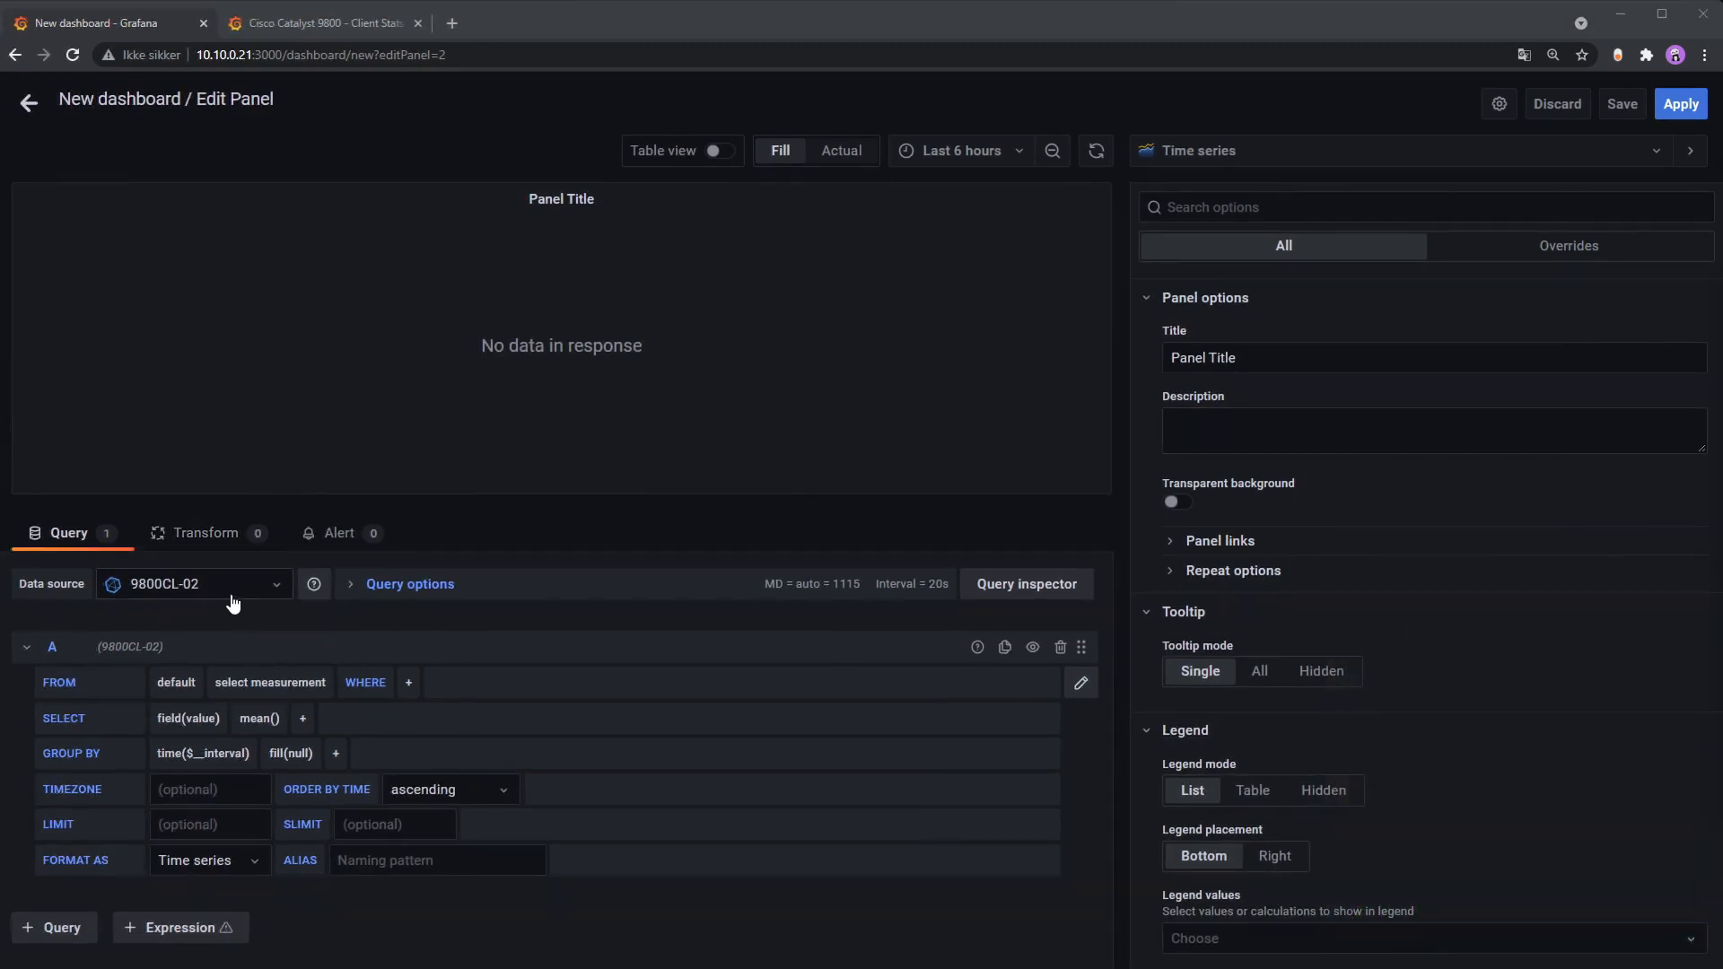
Step: Query the client-oper-data/traffic-stats measurement with WHERE ms_mac_address equal to one client's MAC
left_click(269, 684)
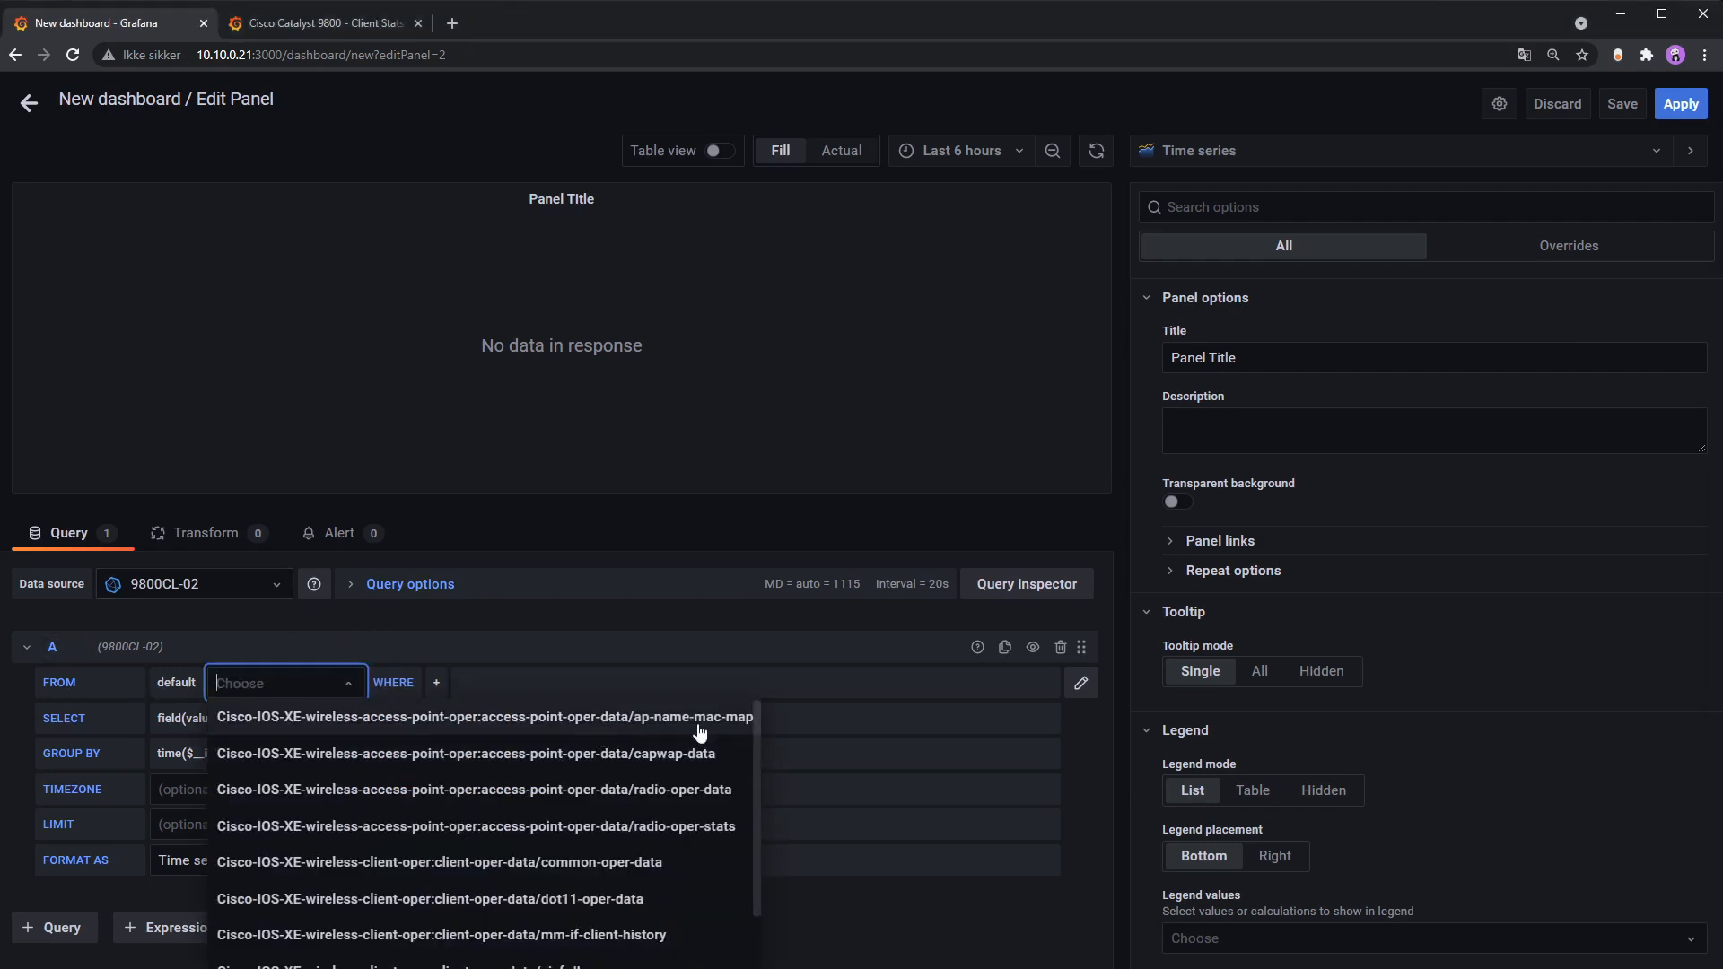
type("traff")
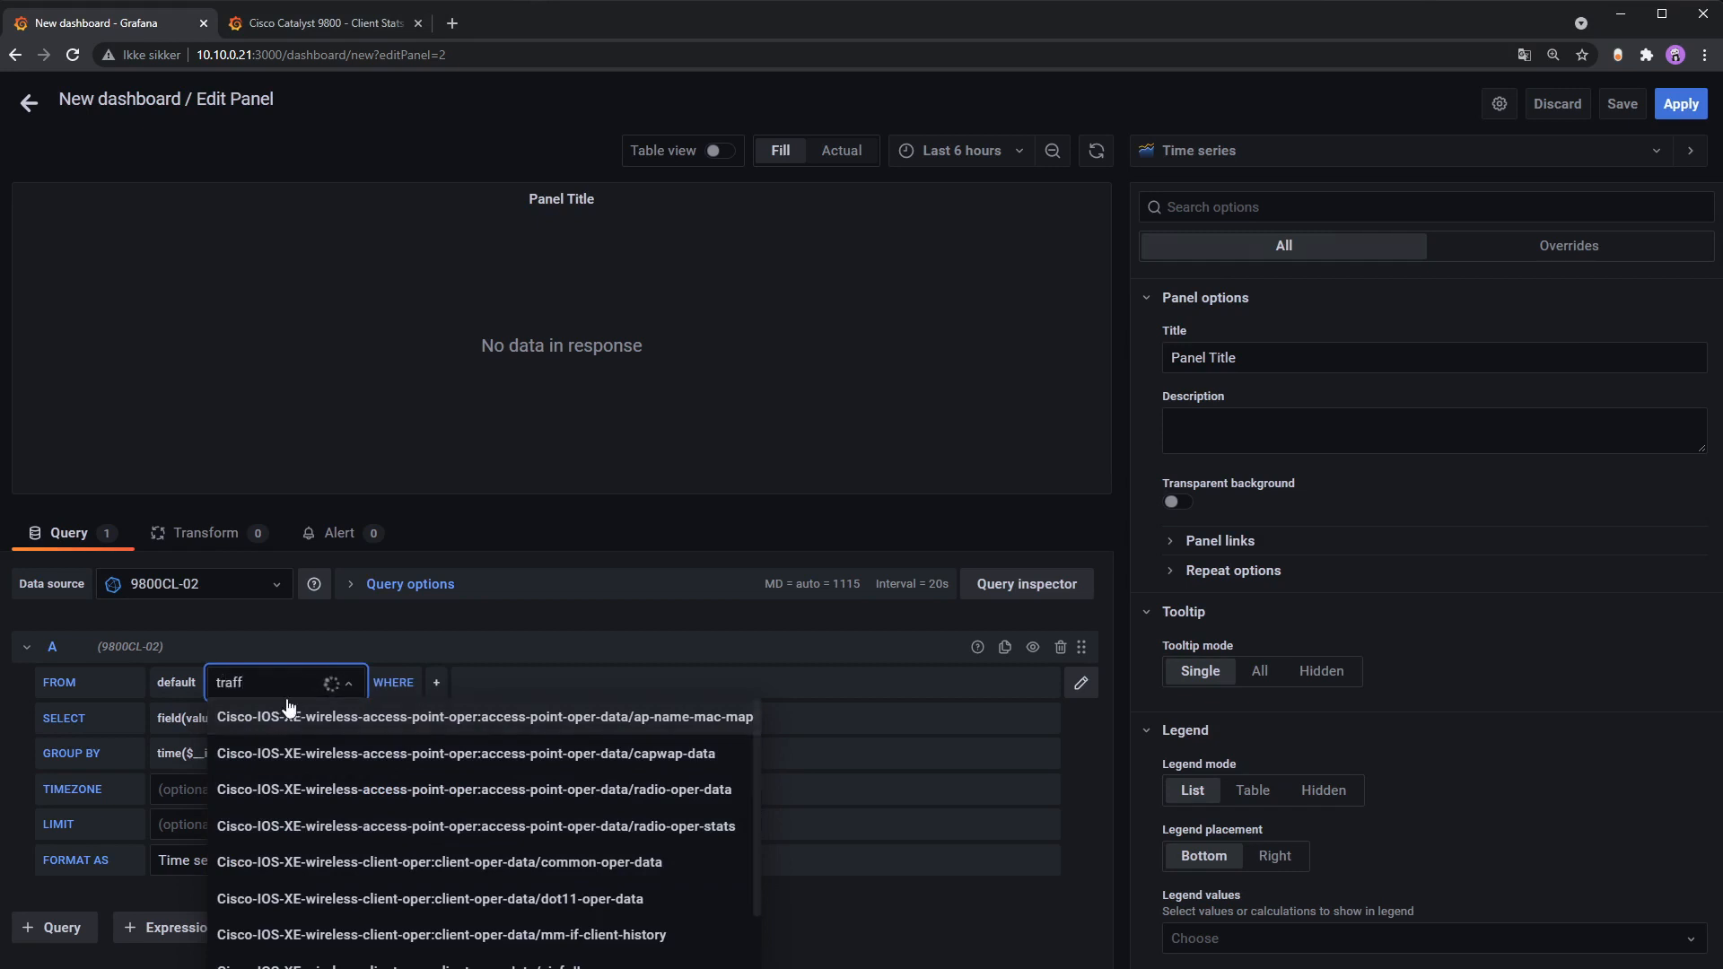
left_click(511, 718)
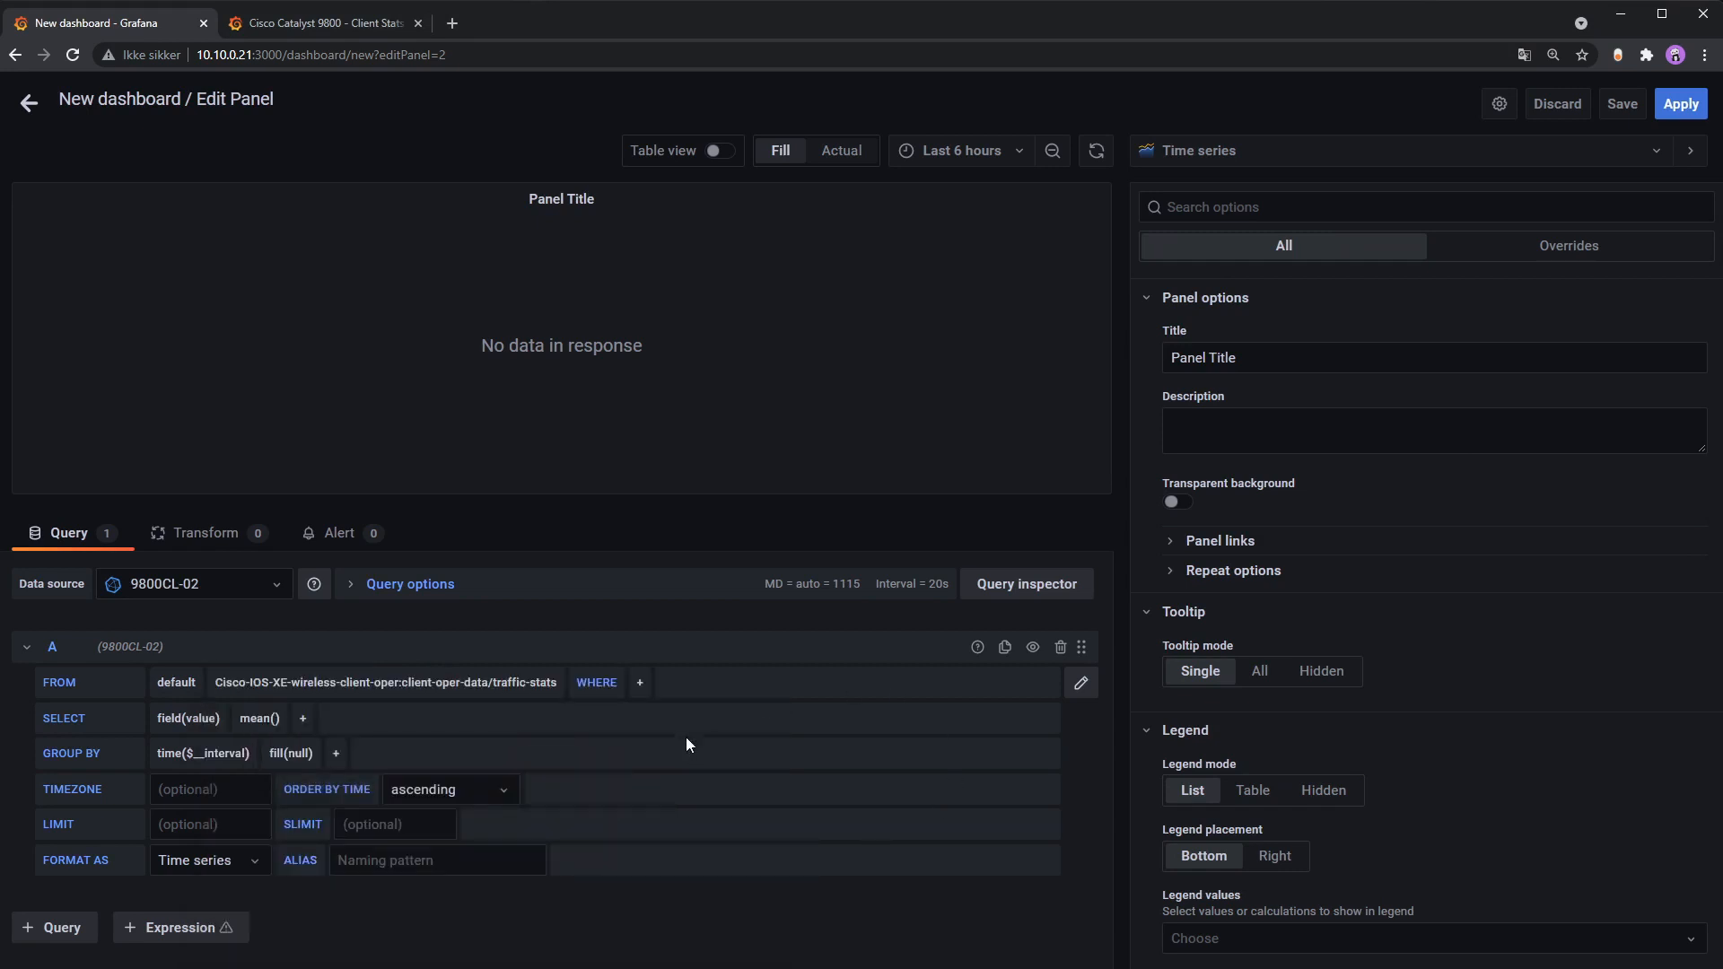
left_click(640, 683)
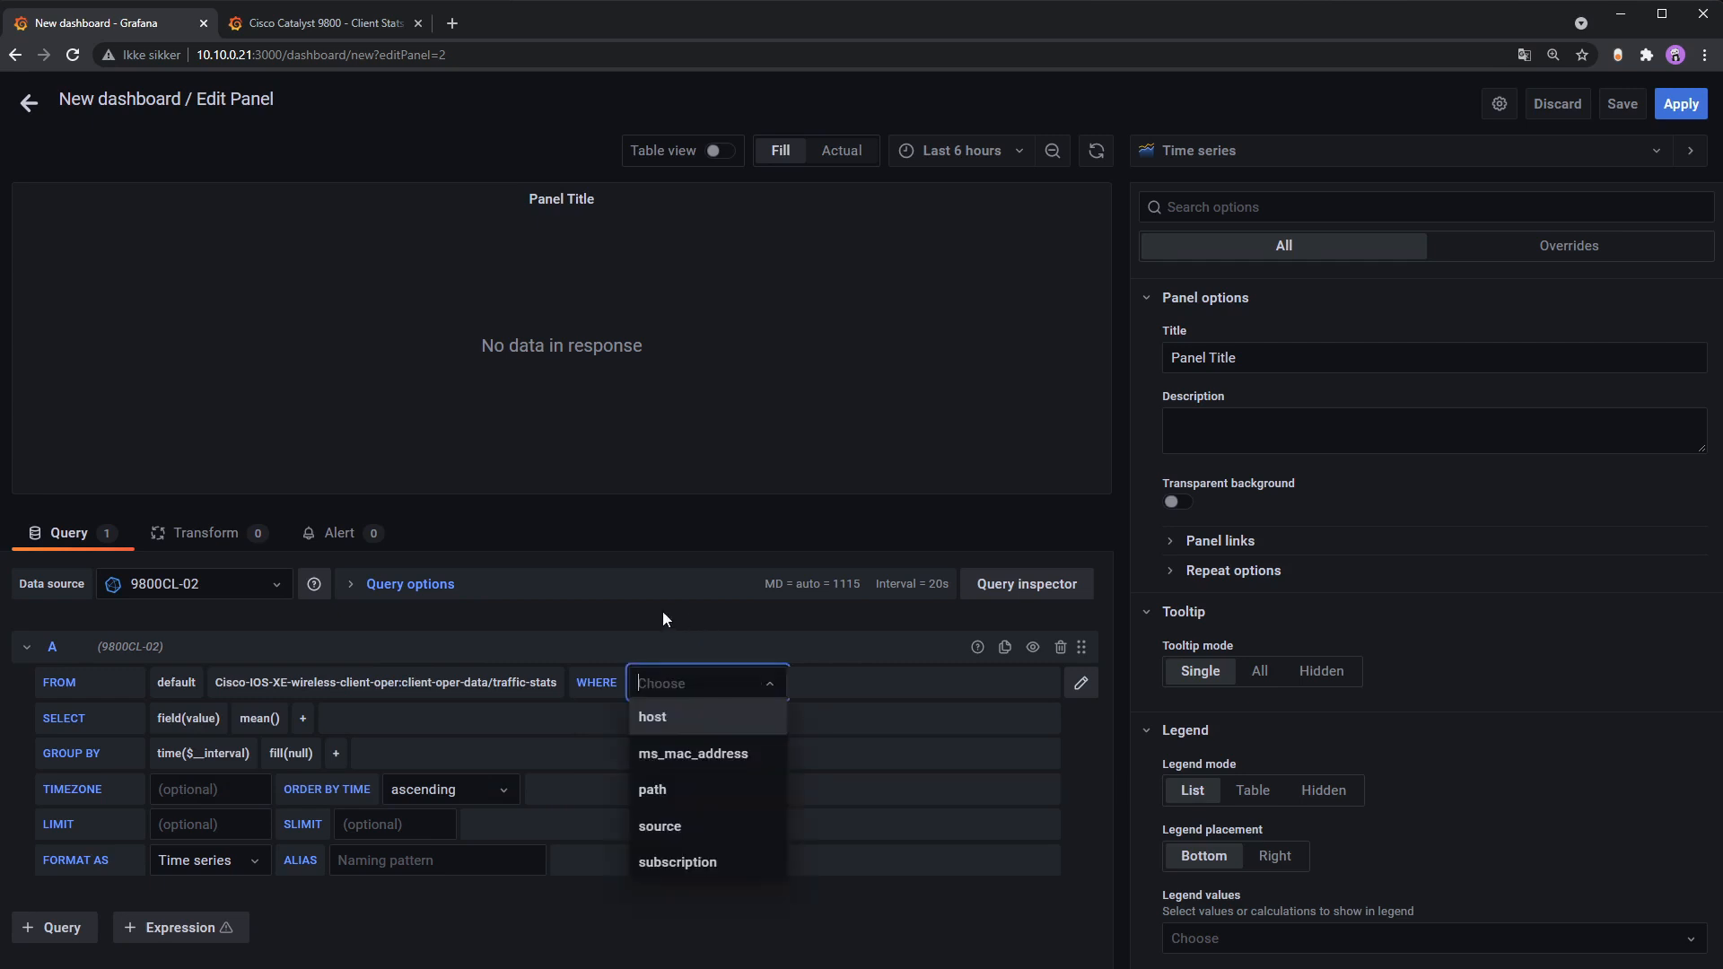
left_click(716, 757)
left_click(827, 683)
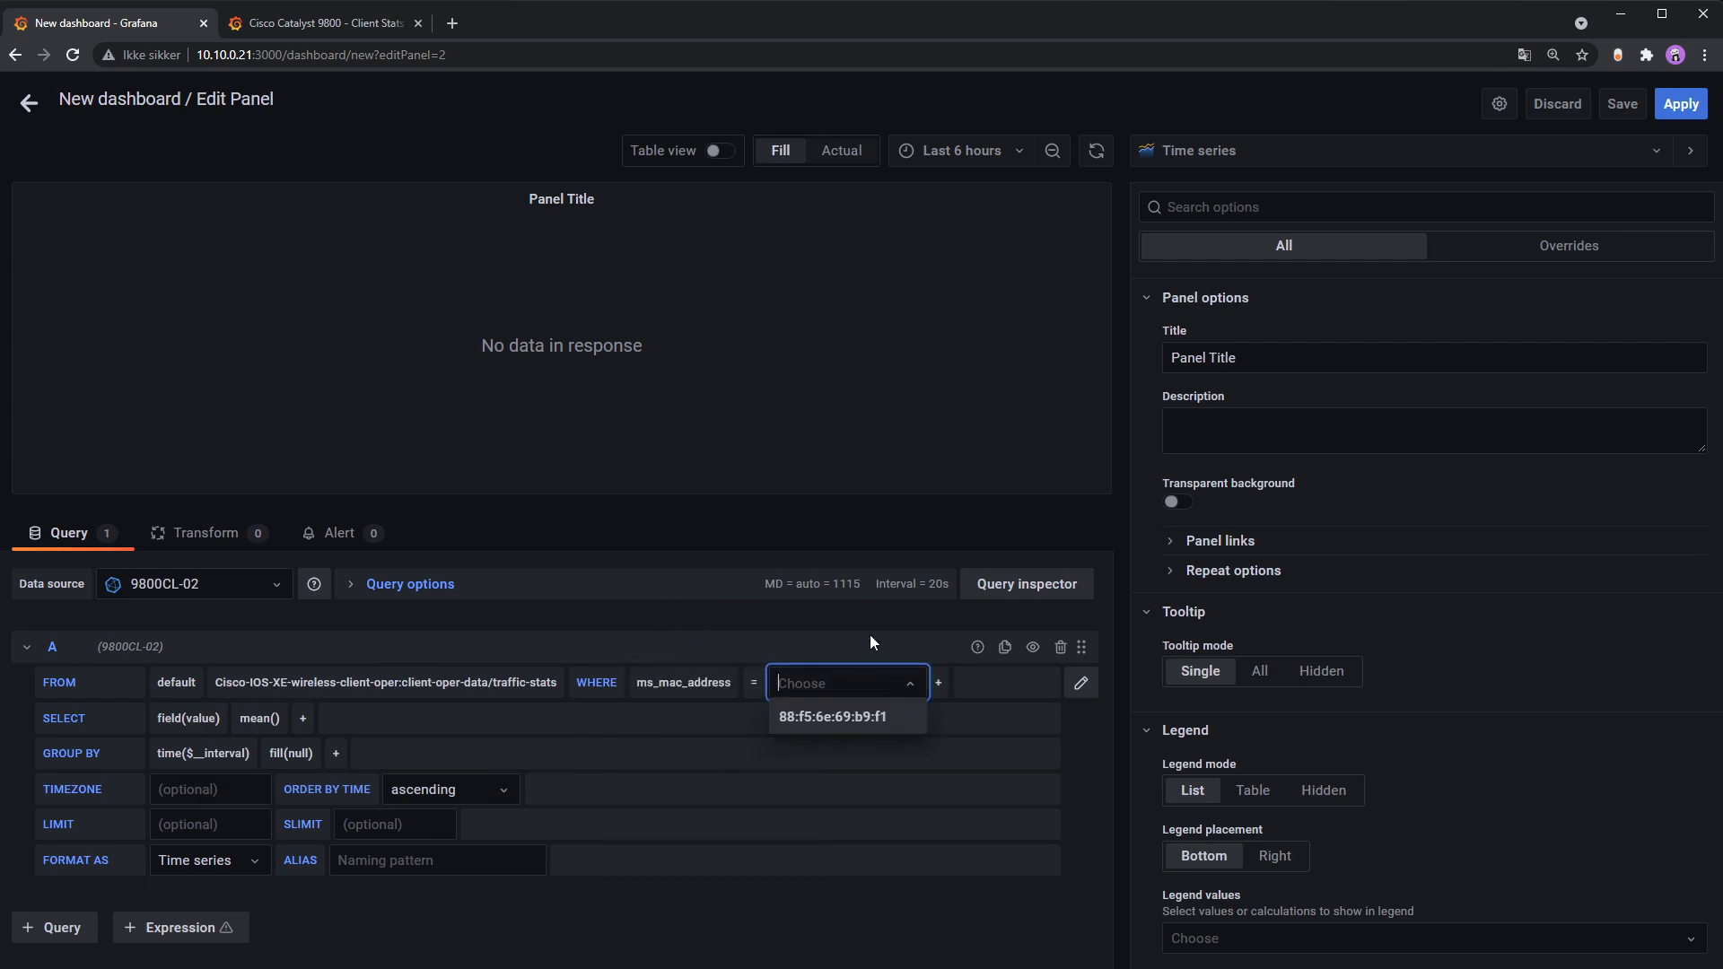
left_click(833, 717)
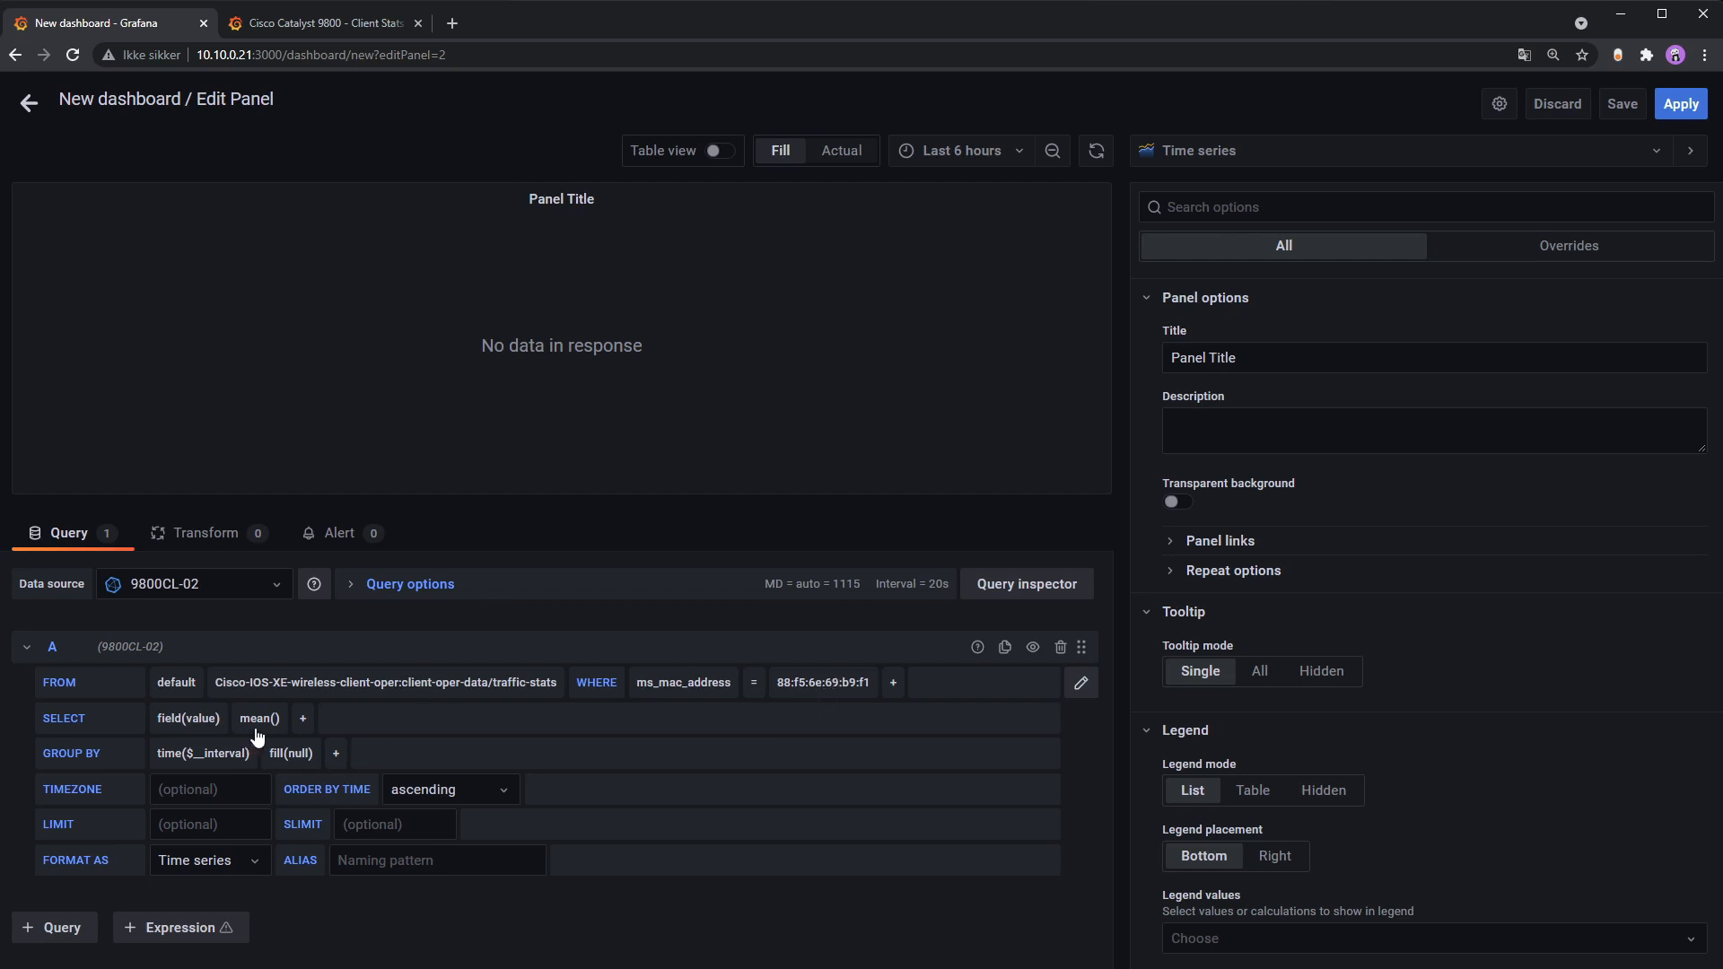
Step: Select mean most_recent_rssi as the first field, aliased RSSI
left_click(209, 726)
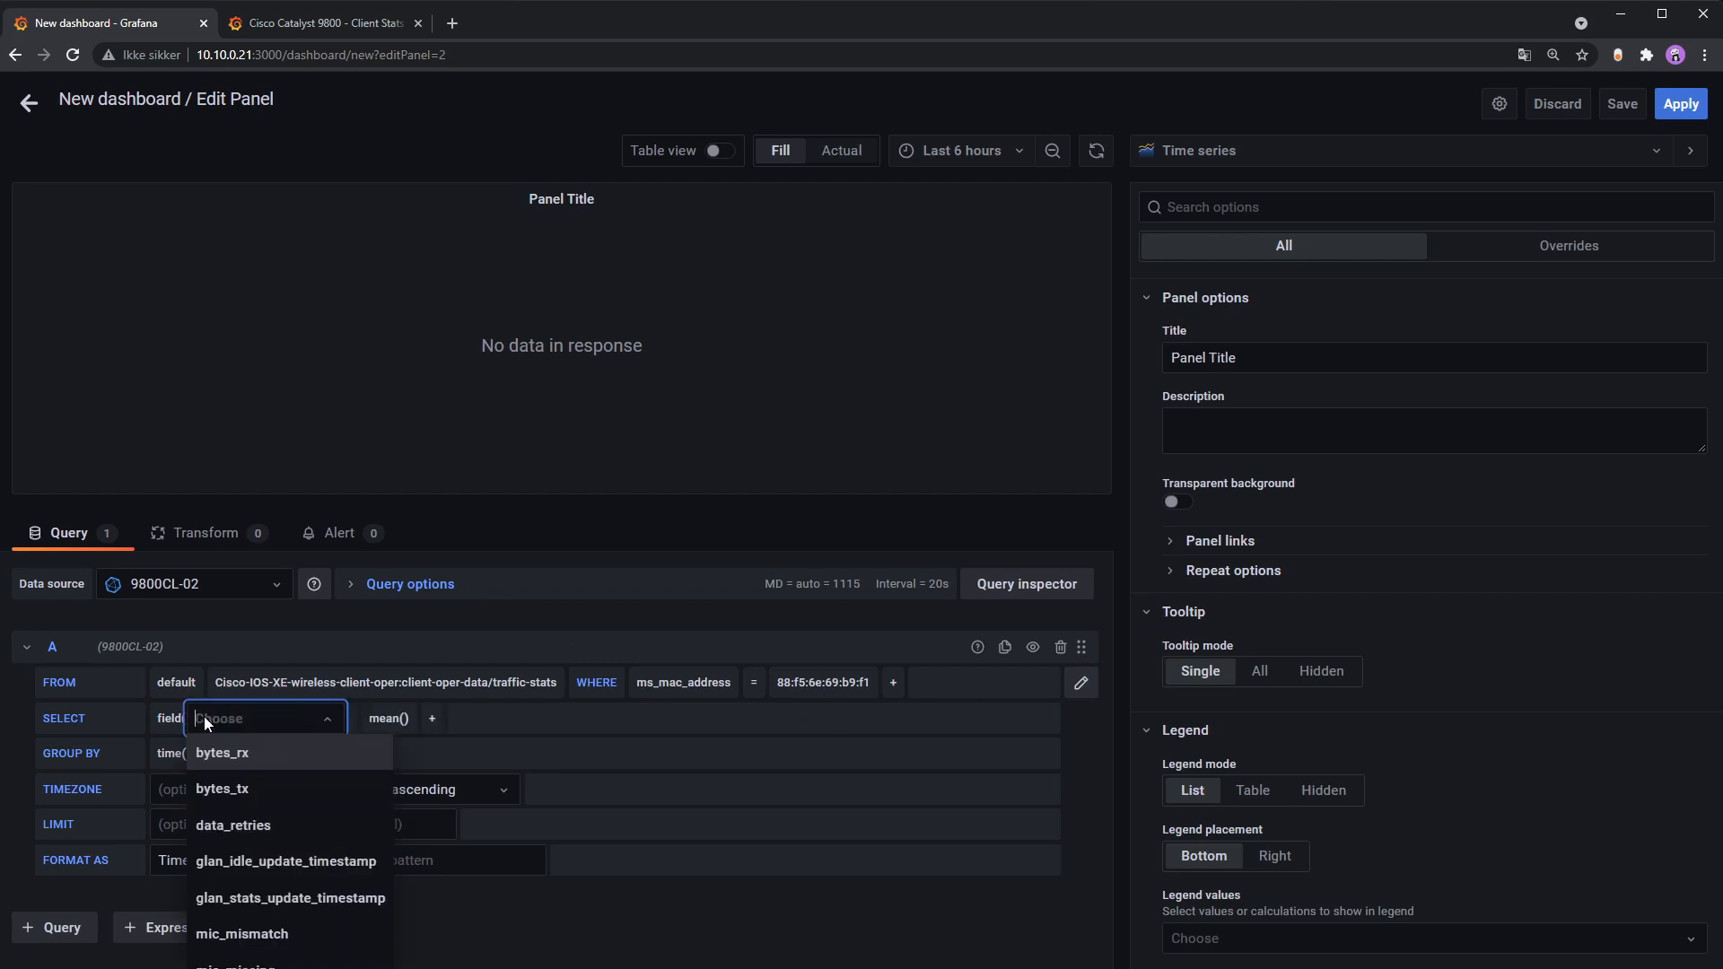
type("rss")
left_click(252, 764)
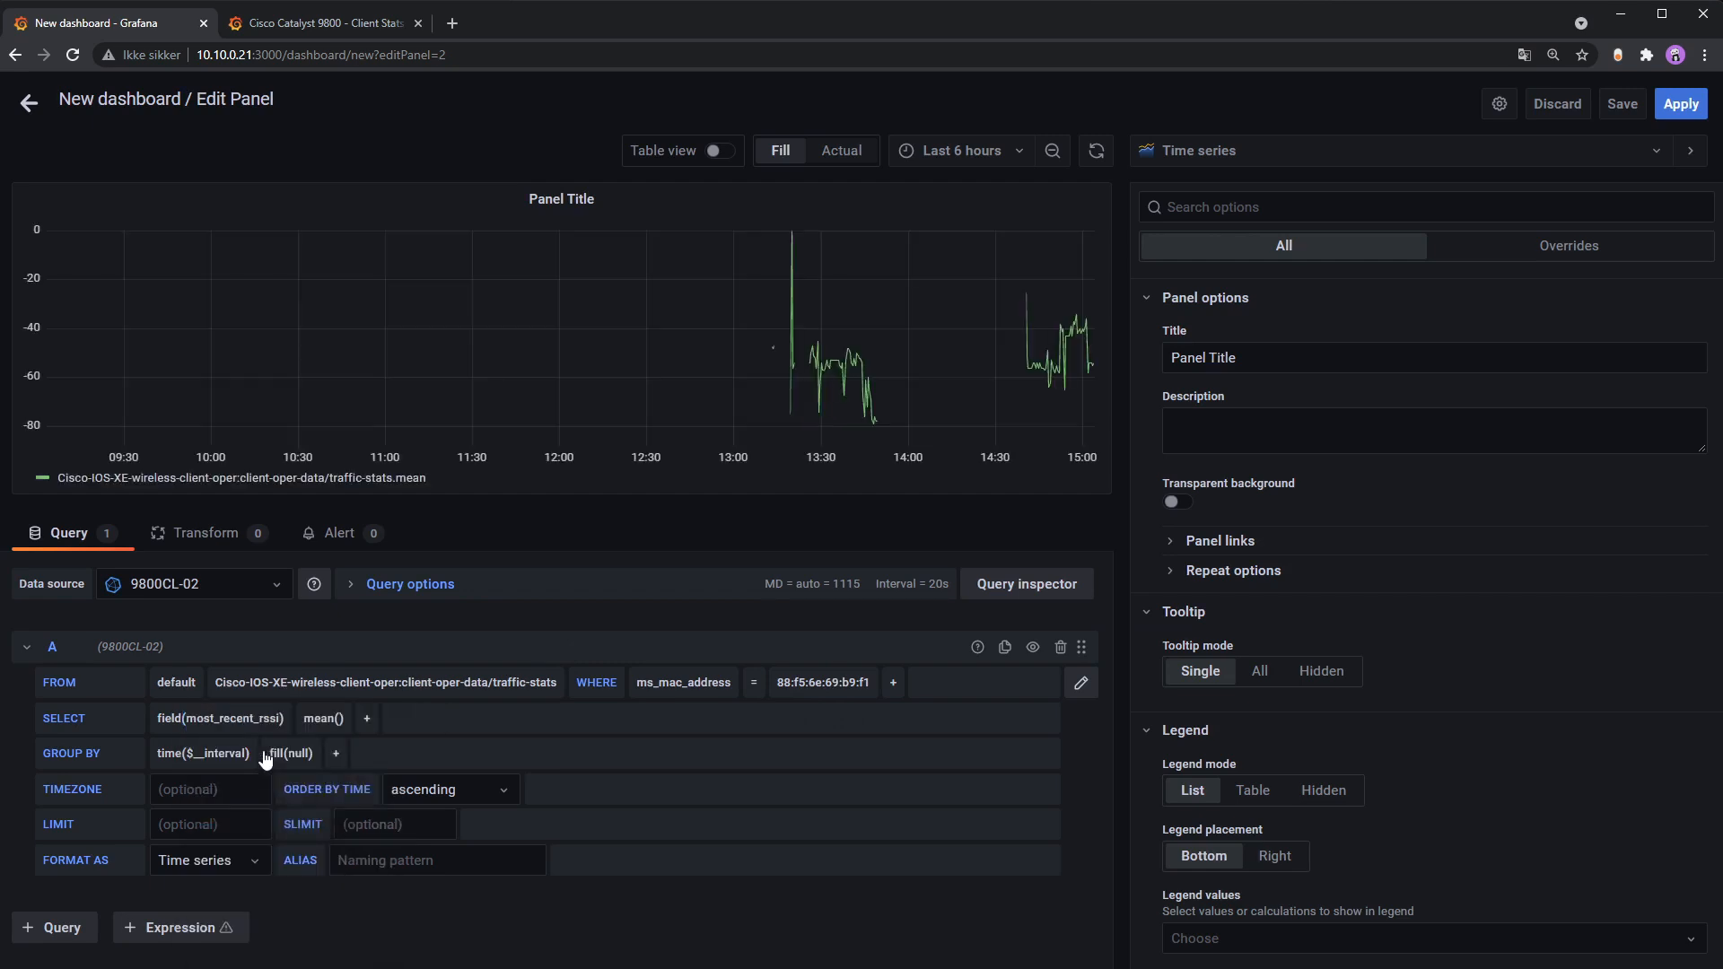
left_click(368, 720)
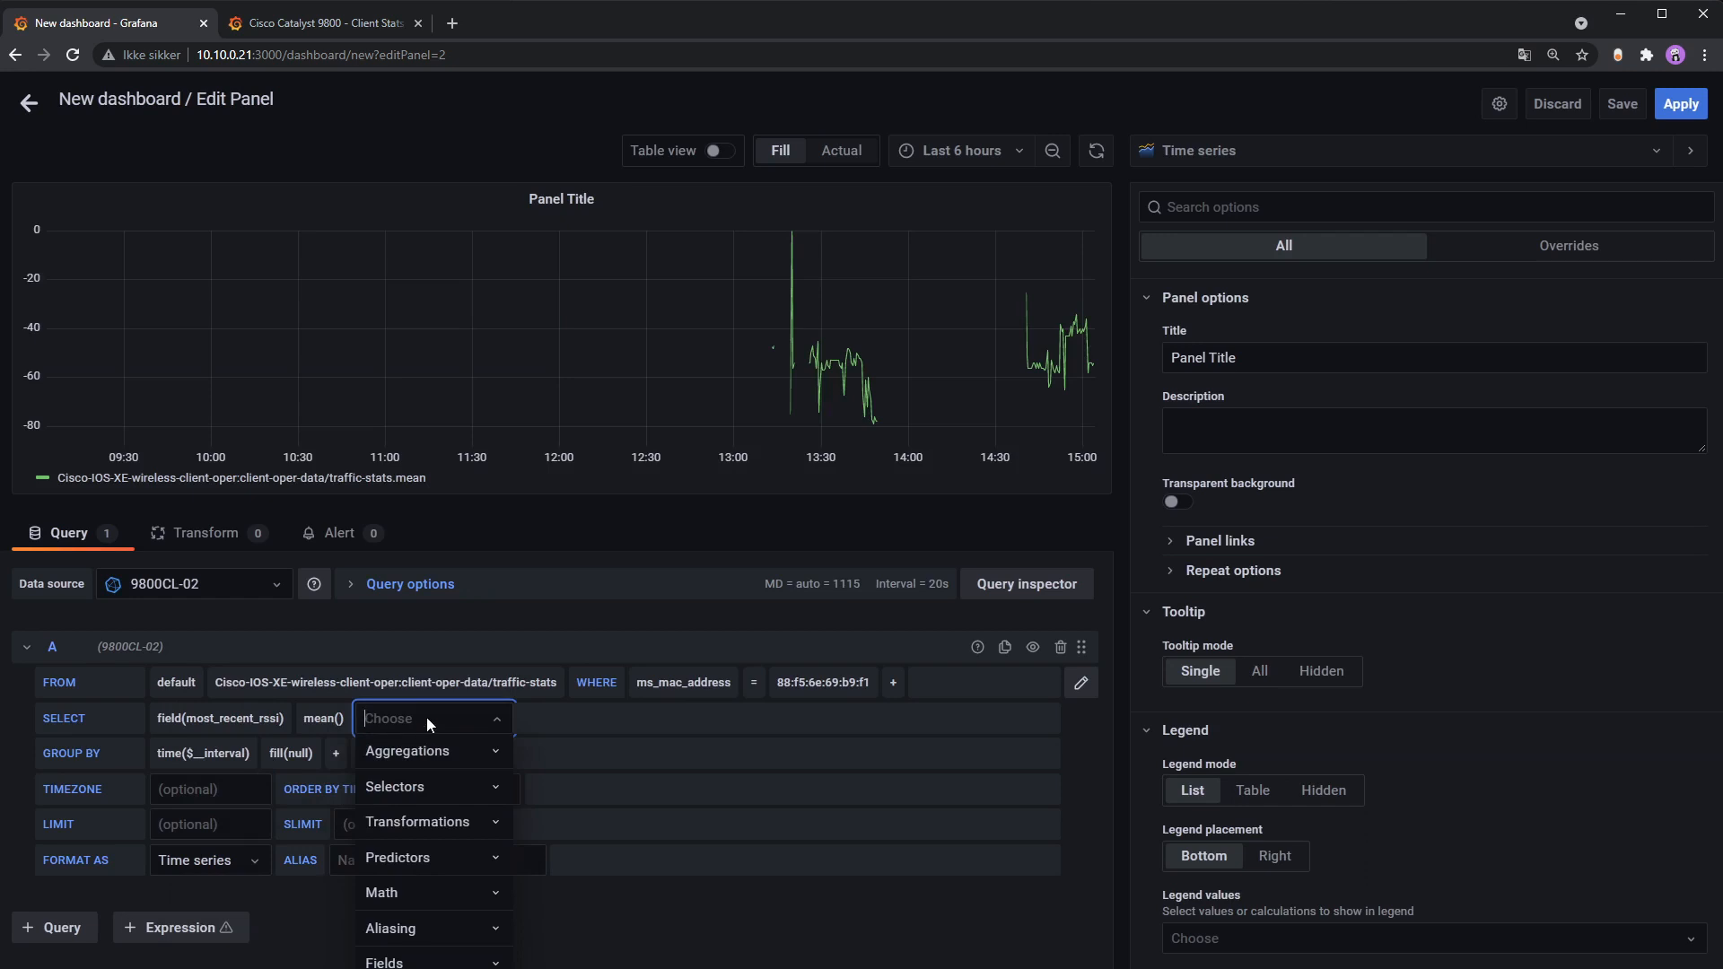
type("alia")
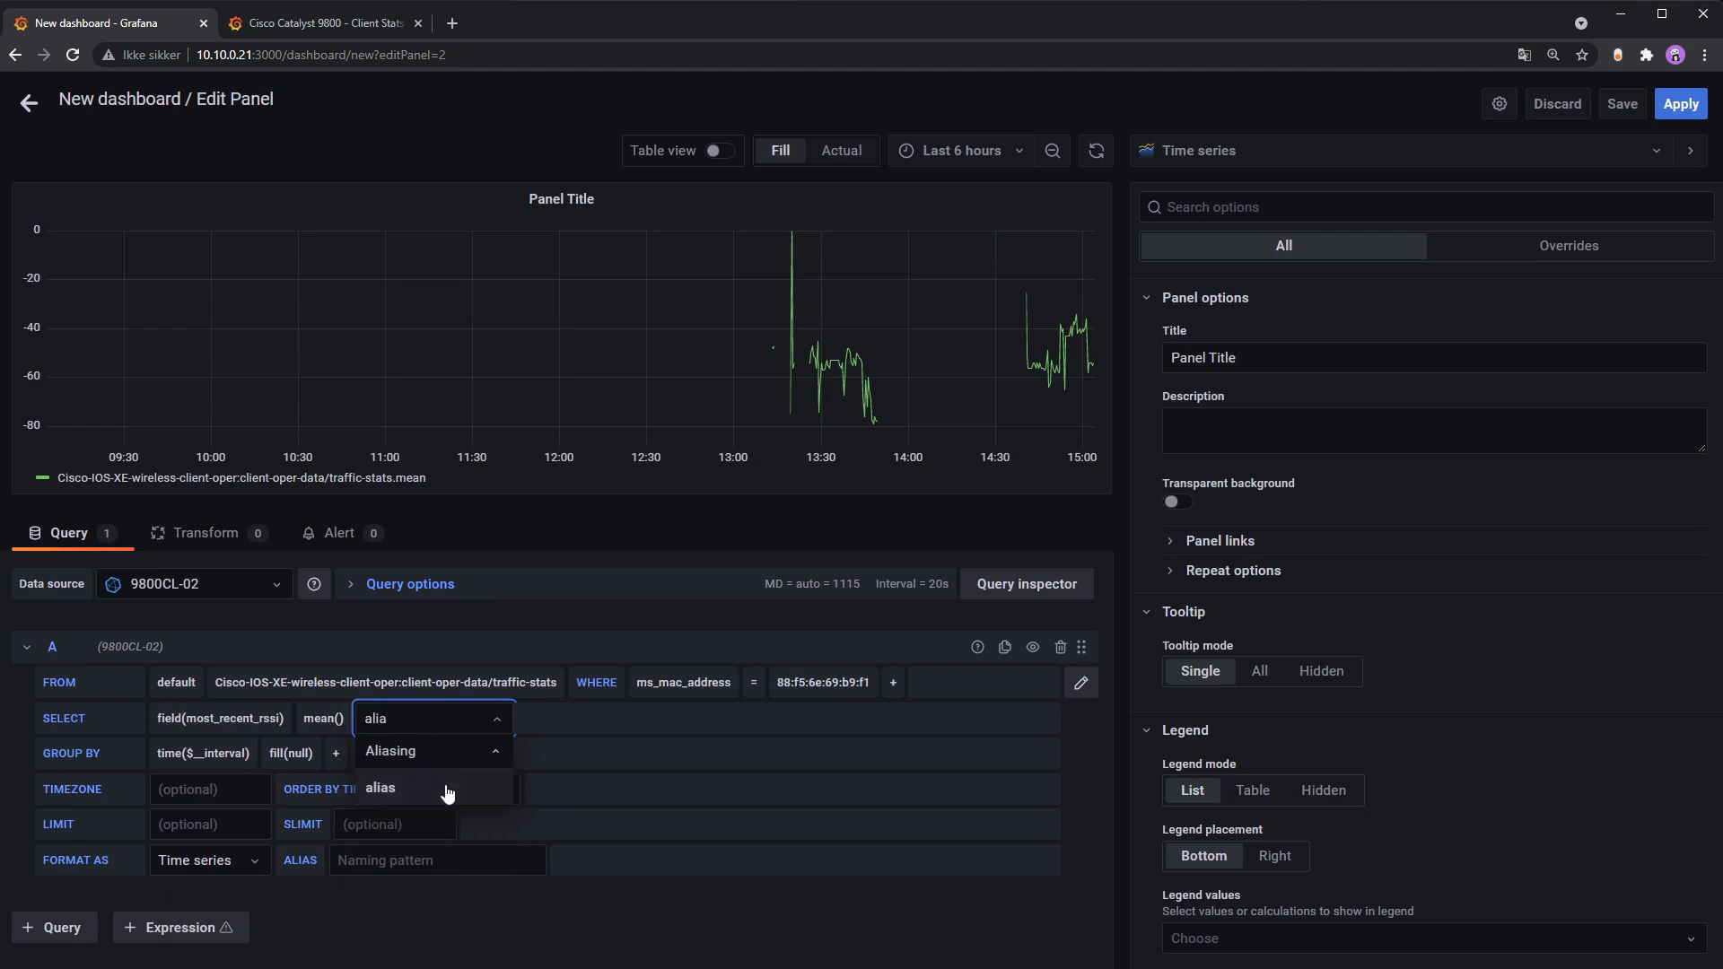
left_click(448, 790)
type("RSSI")
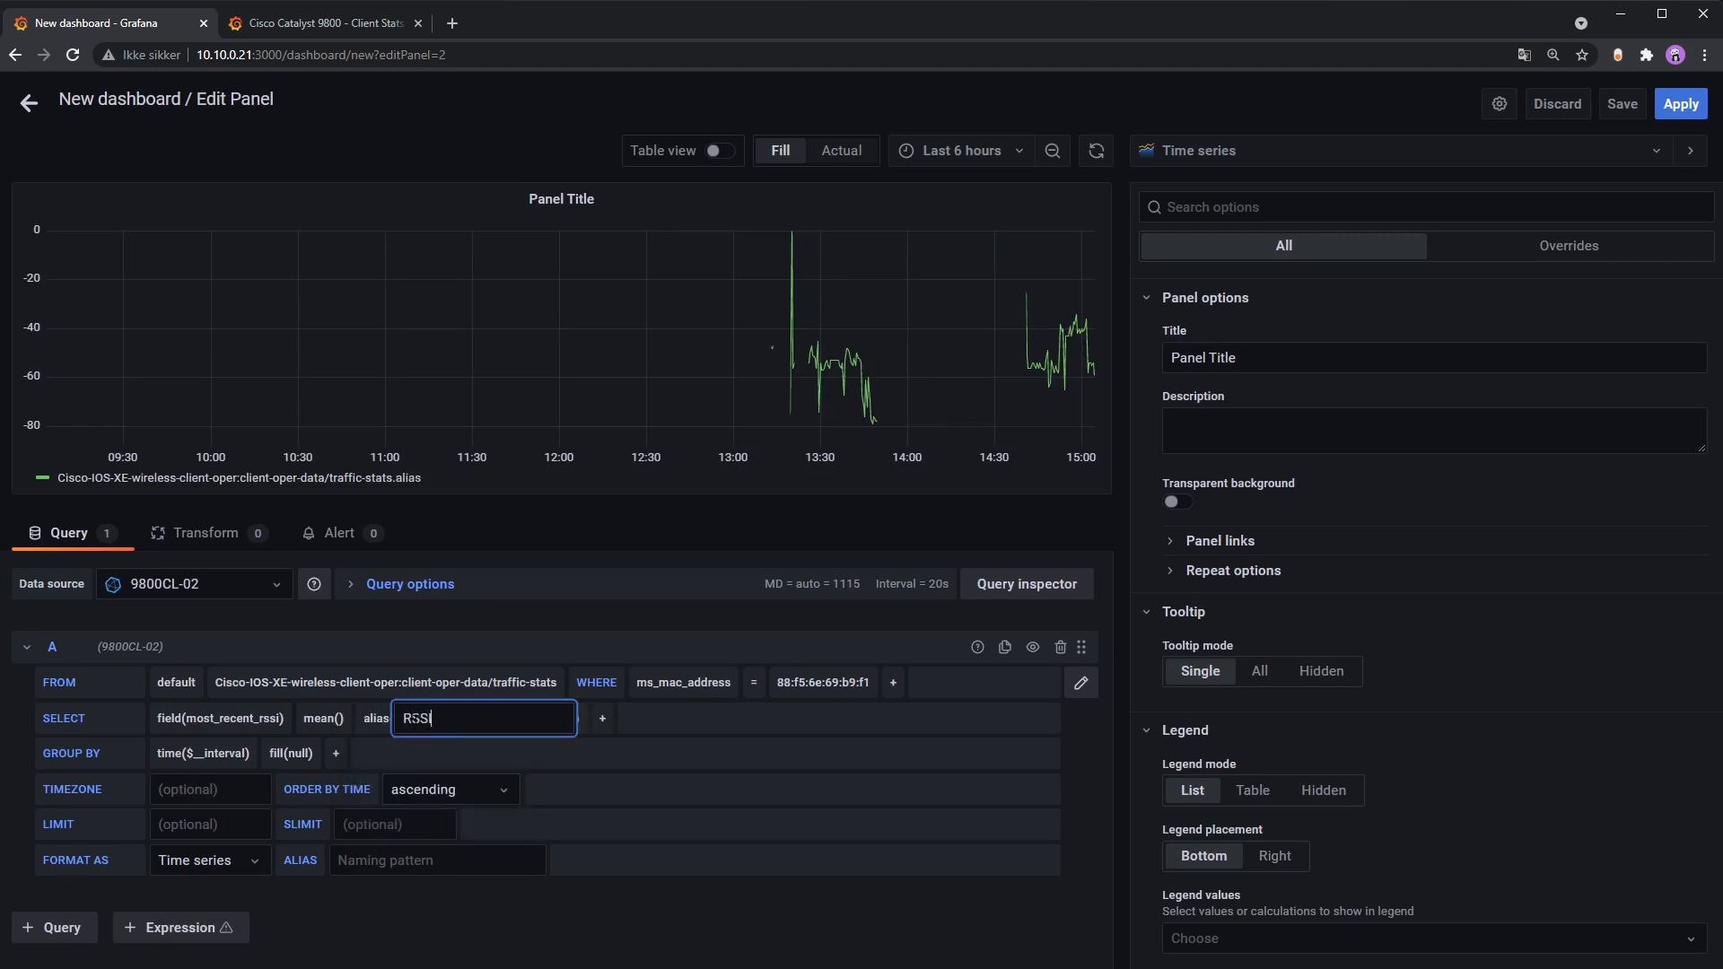
key("Return")
left_click(440, 718)
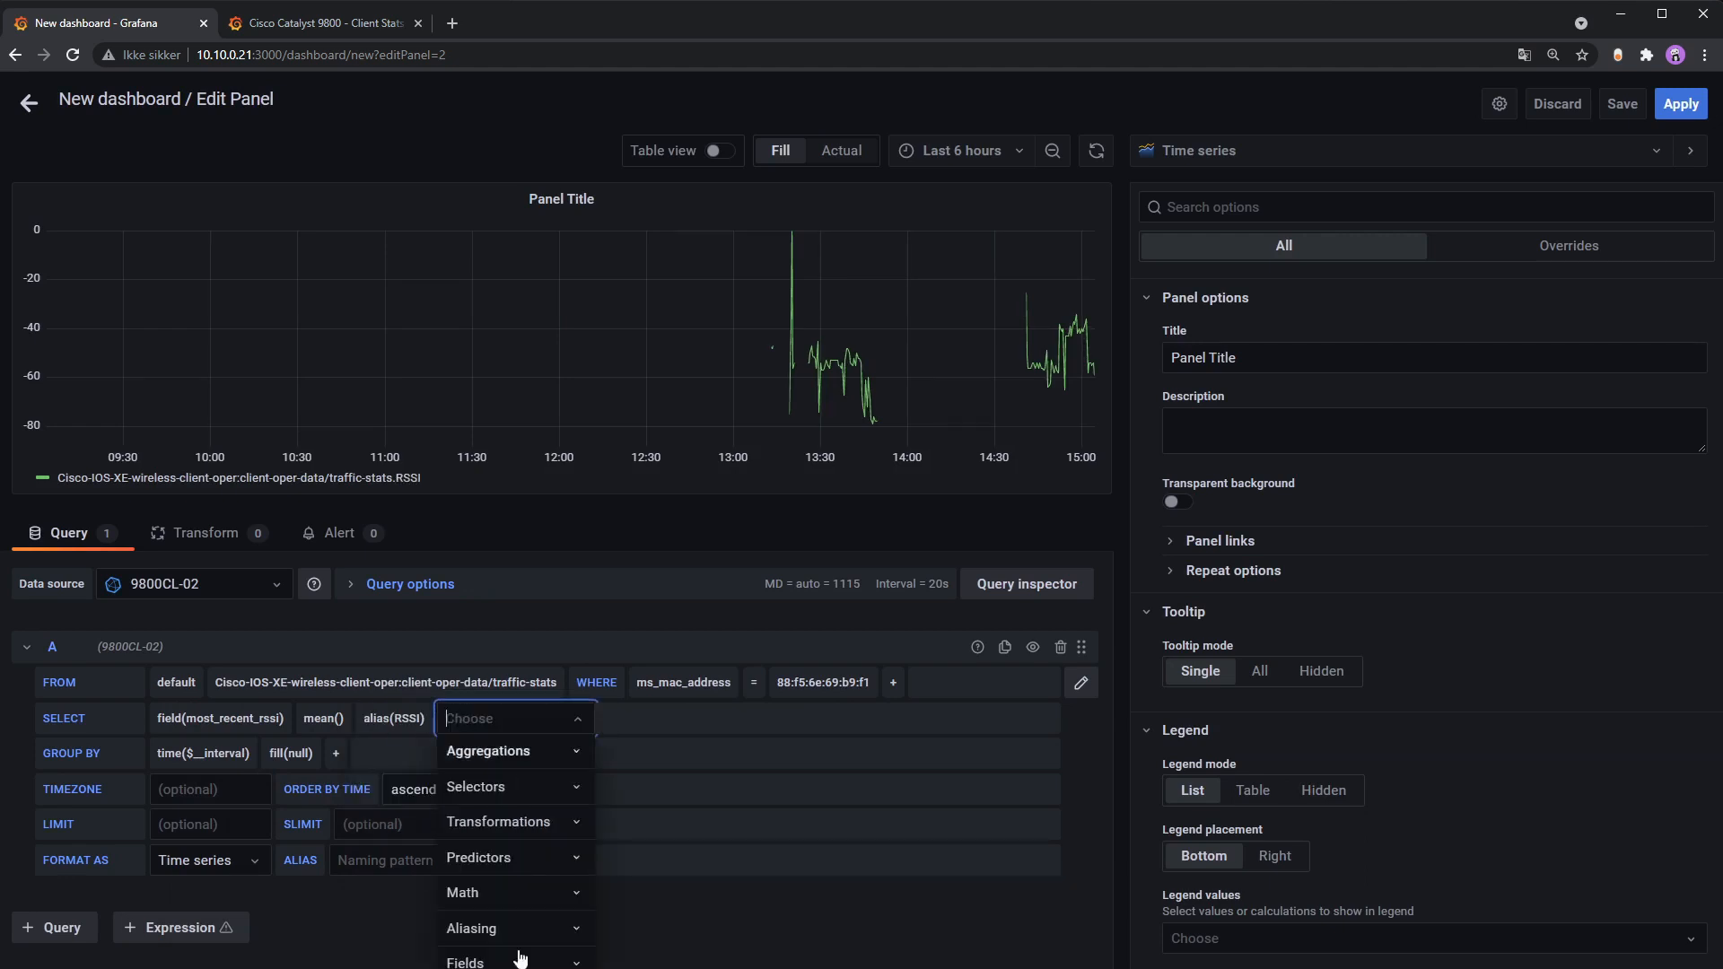
left_click(820, 510)
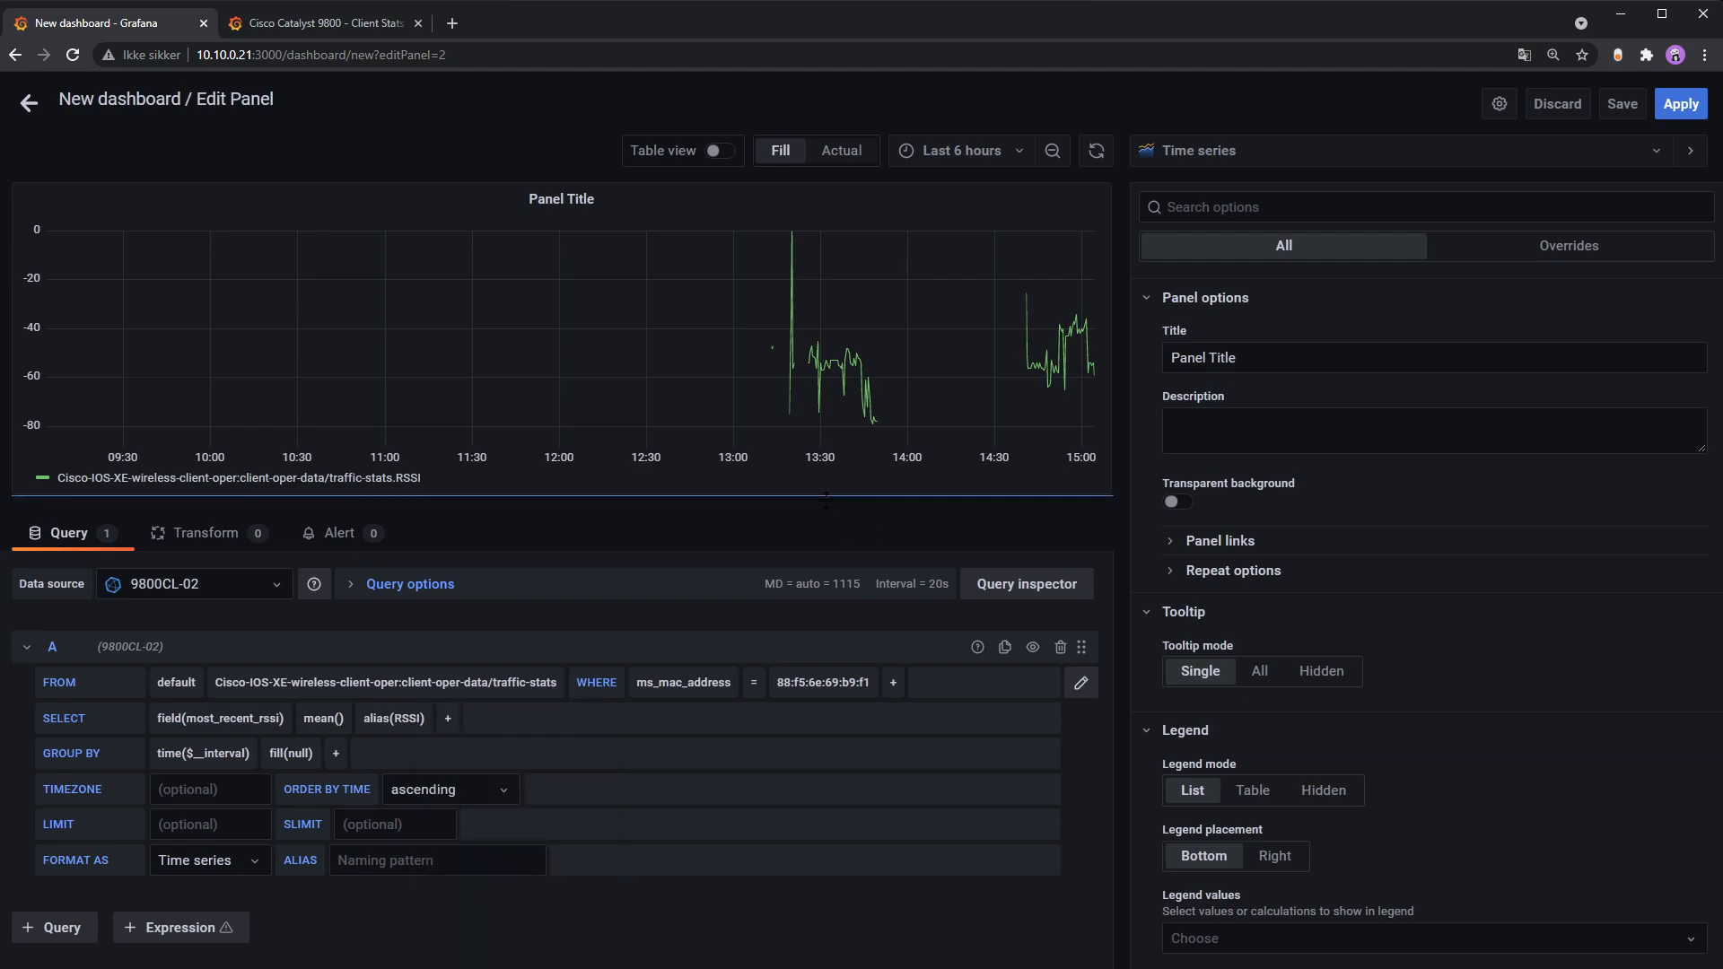
Step: Add a second field, mean most_recent_snr aliased SNR, and make the chart taller
left_click_drag(818, 500, 808, 363)
left_click(448, 581)
left_click(502, 829)
left_click(554, 869)
left_click(246, 618)
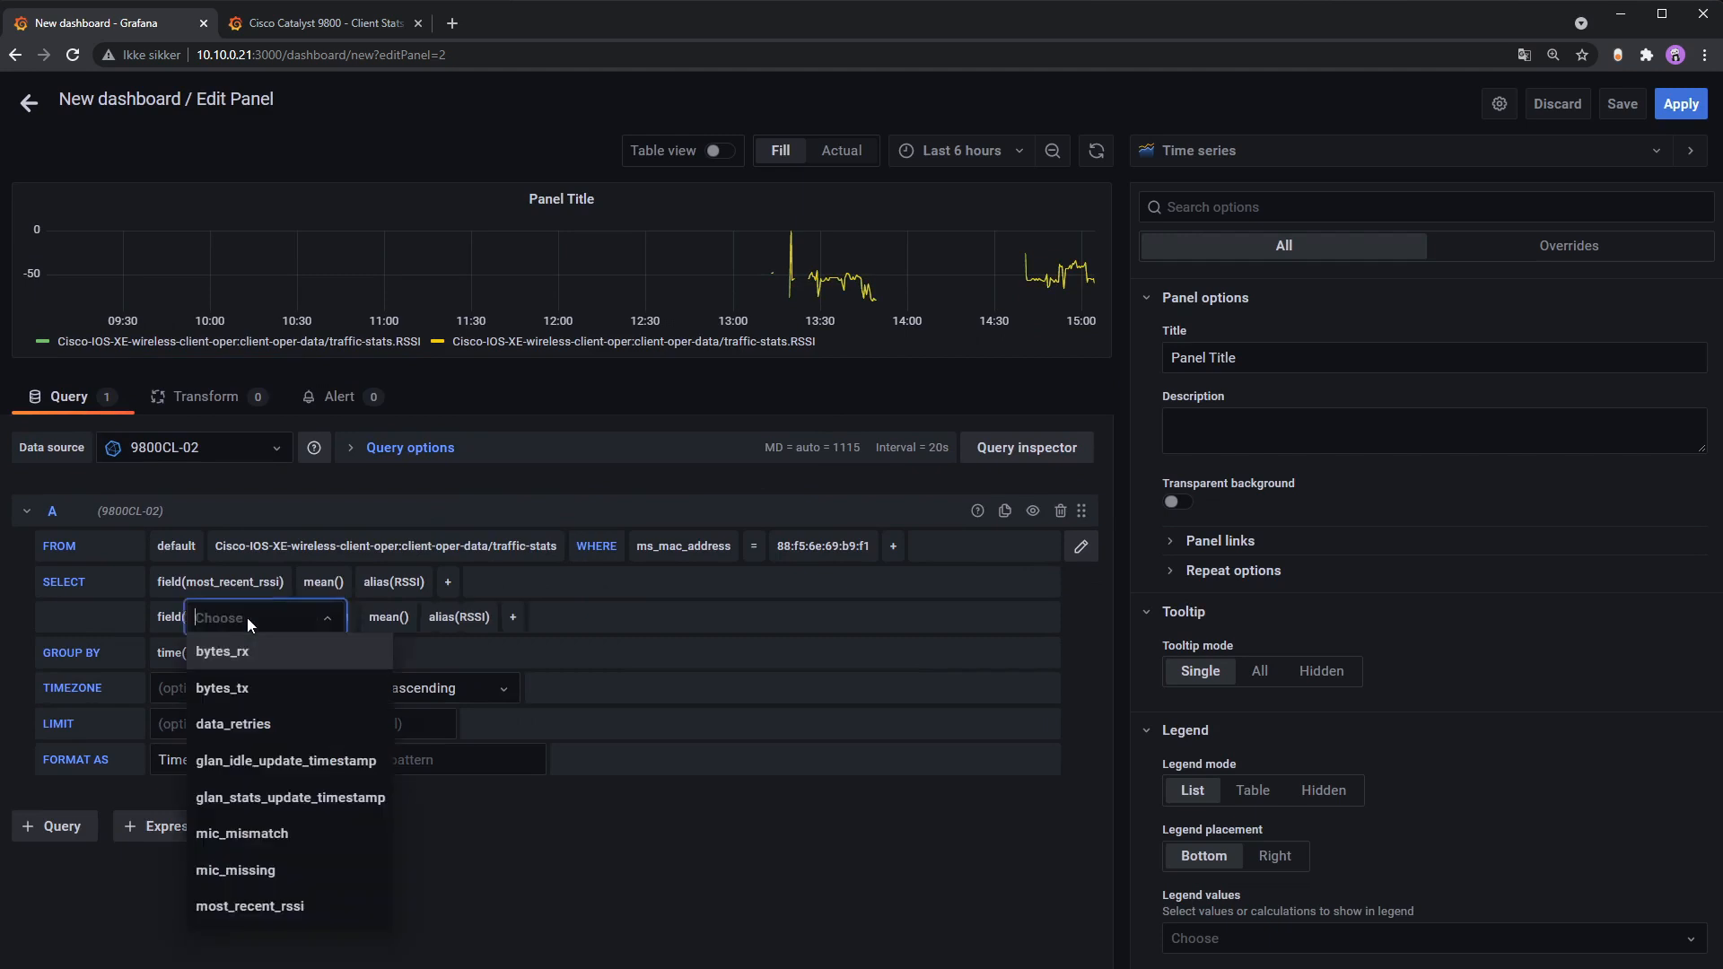
type("snr")
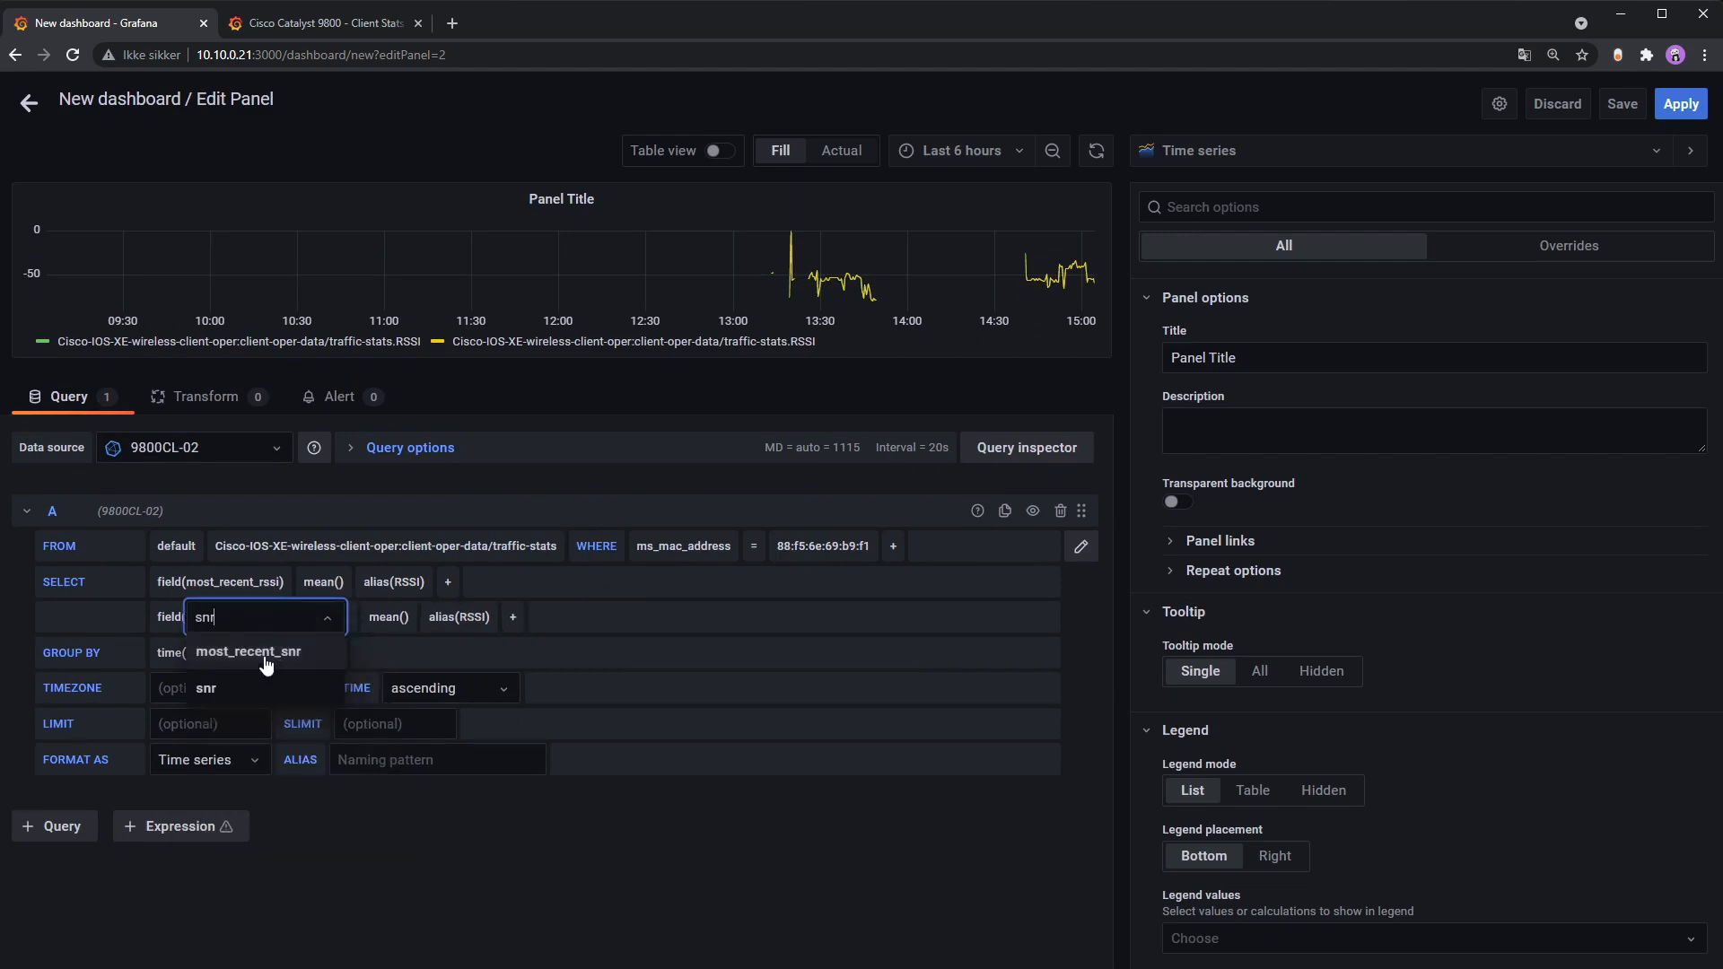
left_click(252, 654)
left_click(405, 619)
type("SNR")
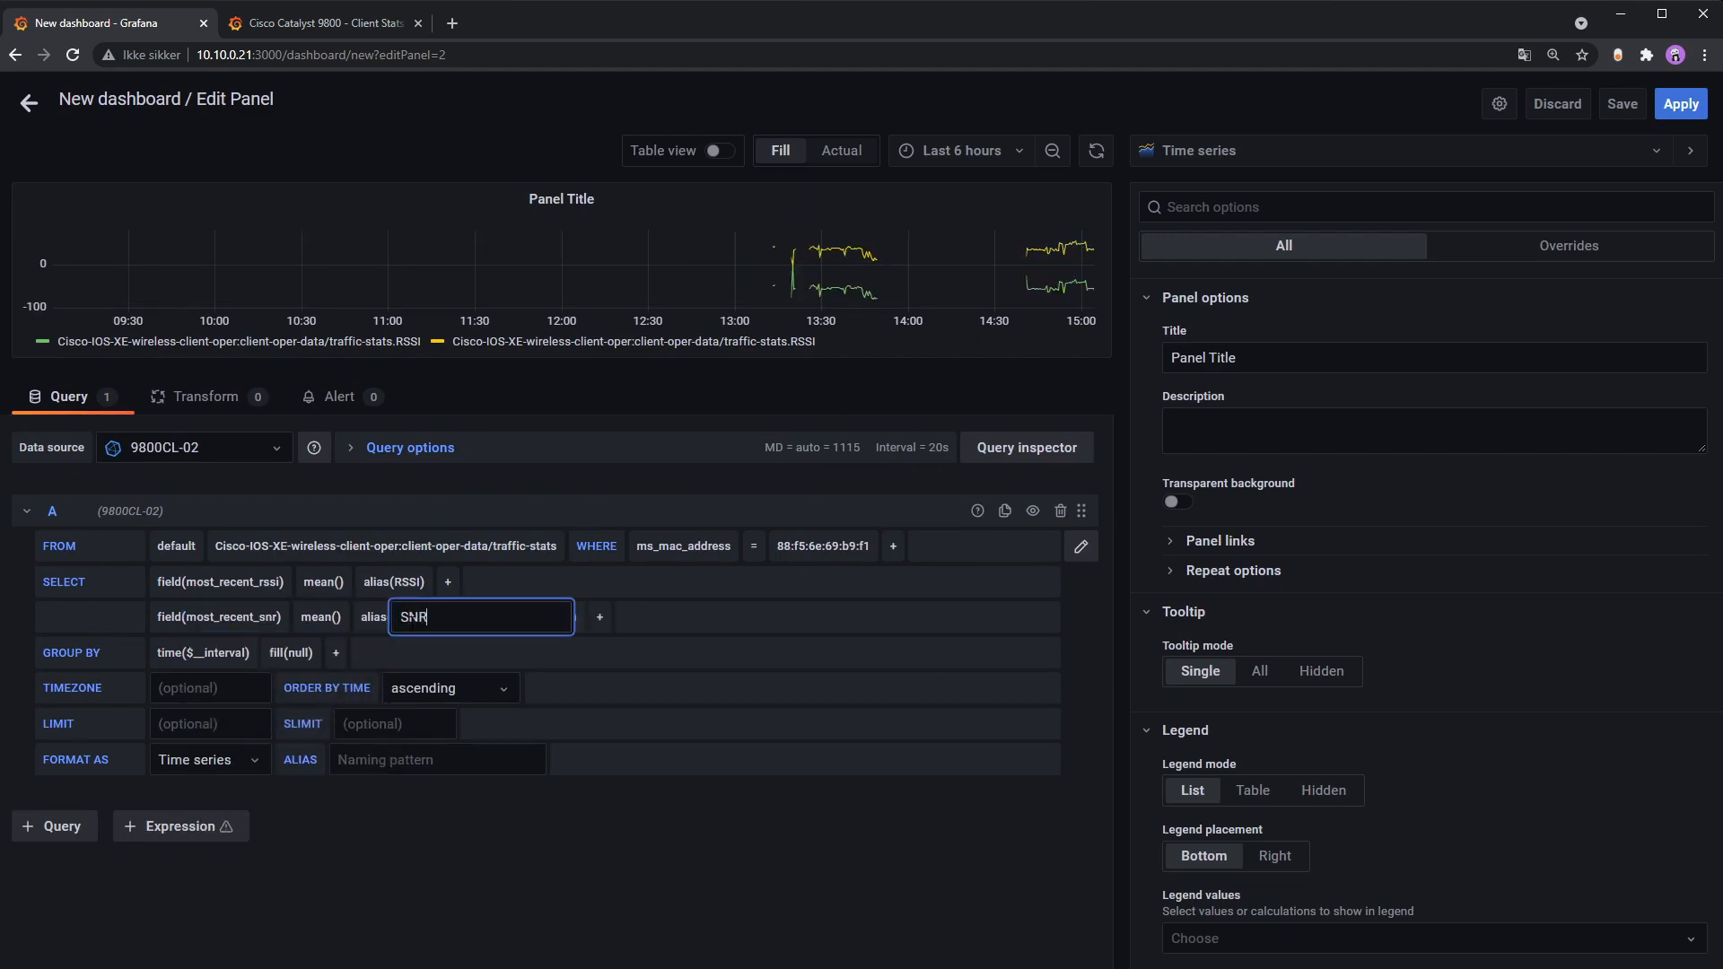
key("Return")
left_click_drag(657, 360, 798, 566)
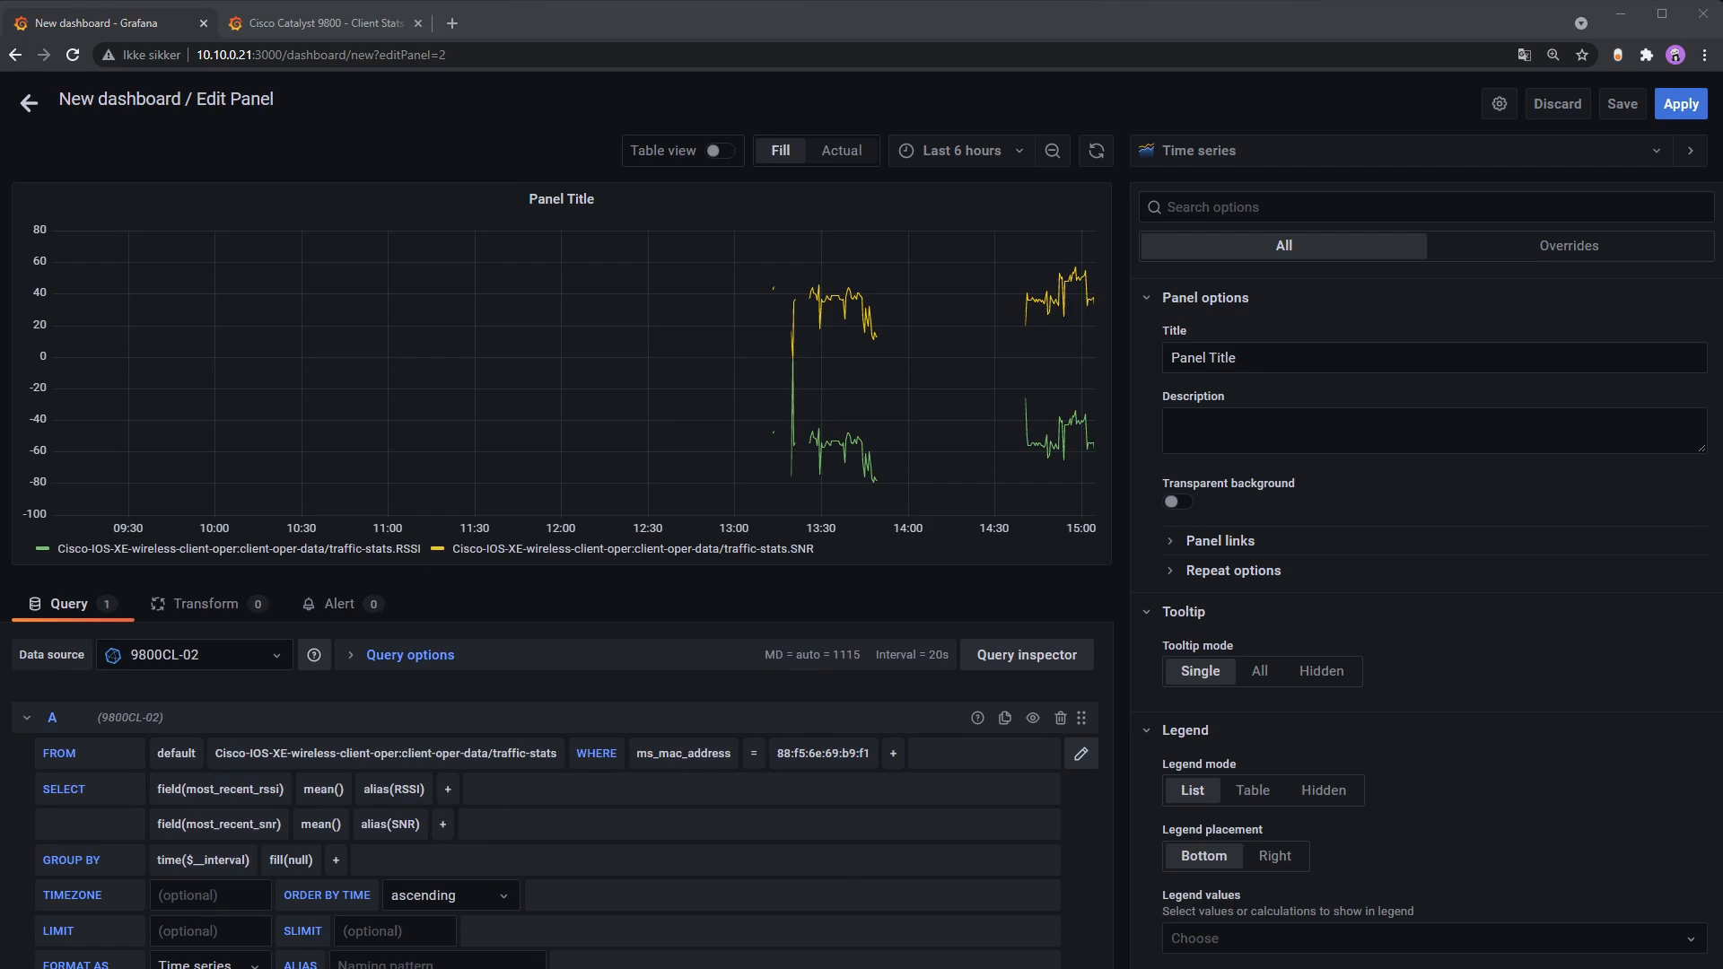
Step: Set the query ALIAS to $col so the legend reads RSSI and SNR
left_click(1354, 35)
scroll(802, 859, "down", 1)
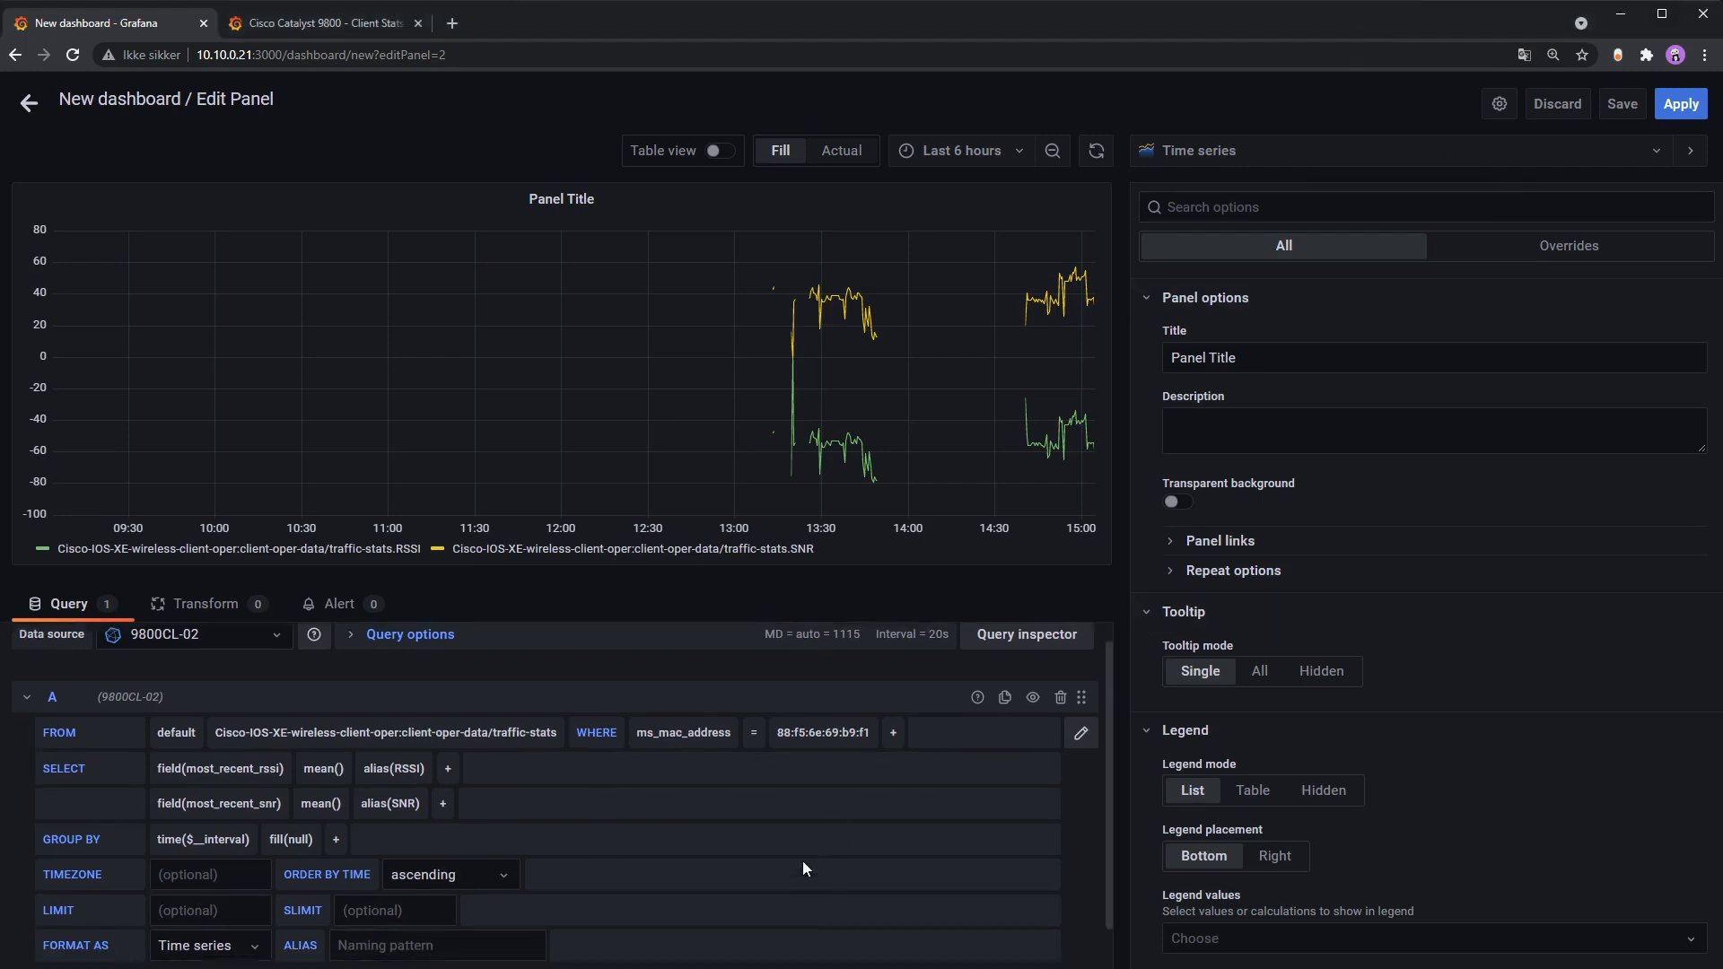
scroll(803, 860, "down", 1)
left_click(421, 891)
type("$col")
left_click(777, 898)
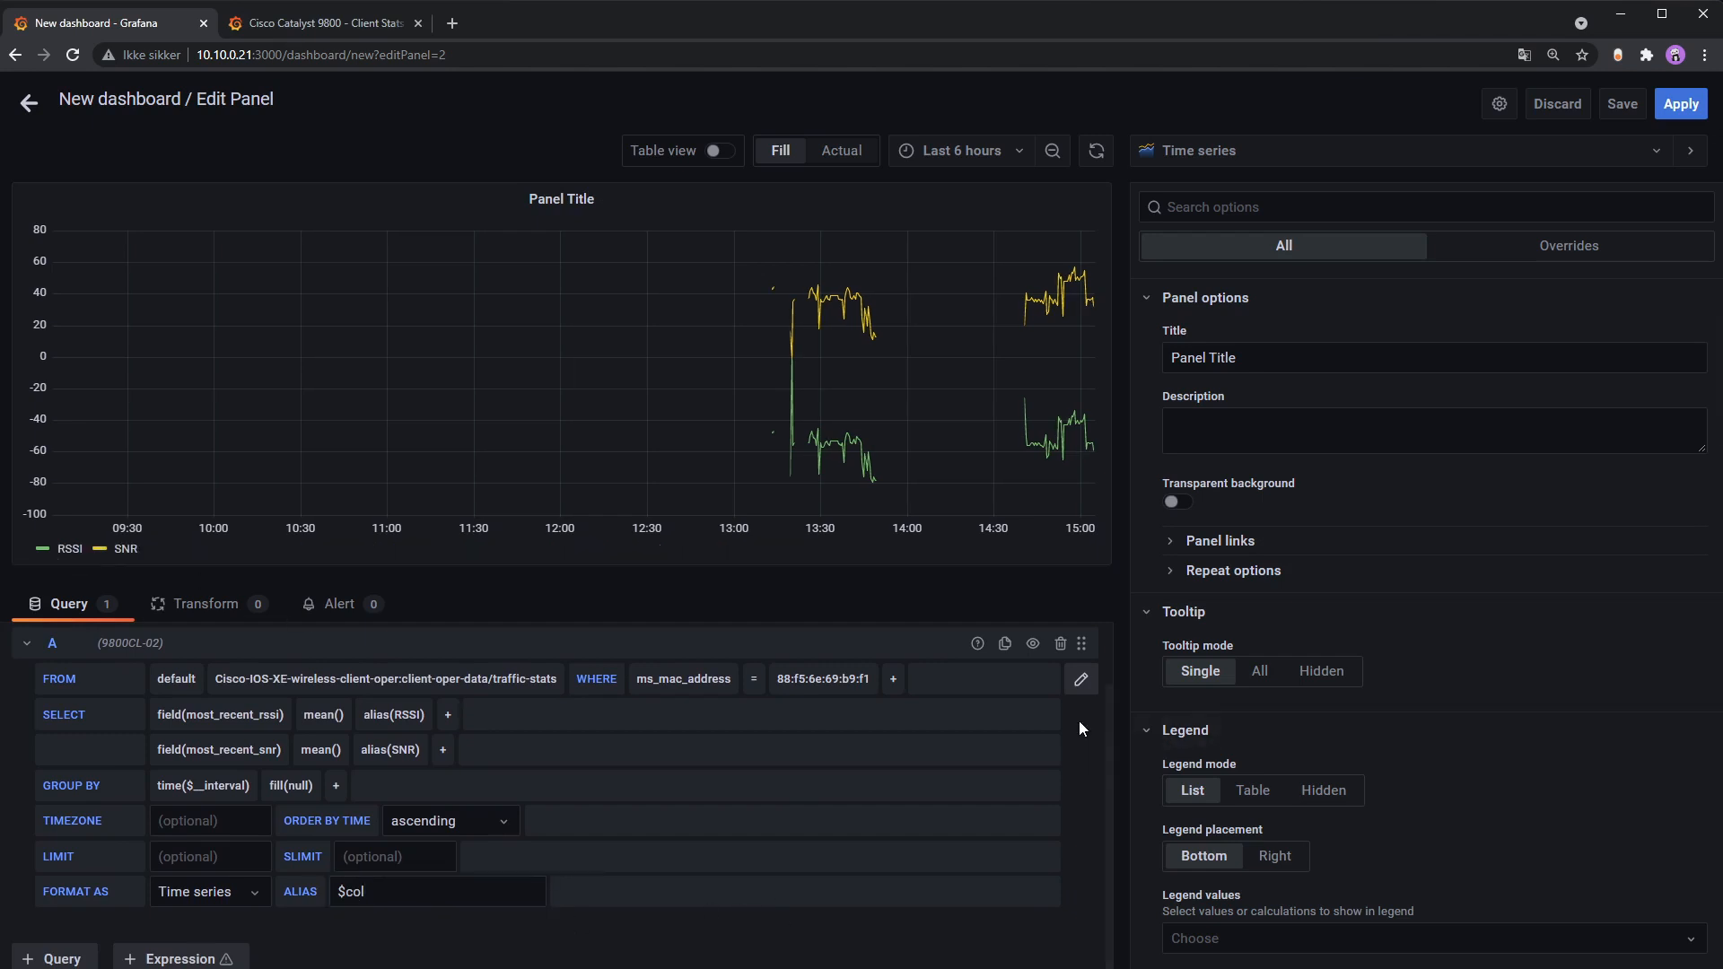
Step: Narrow the time range to Last 30 minutes, then Last 5 minutes
left_click(975, 152)
left_click(987, 280)
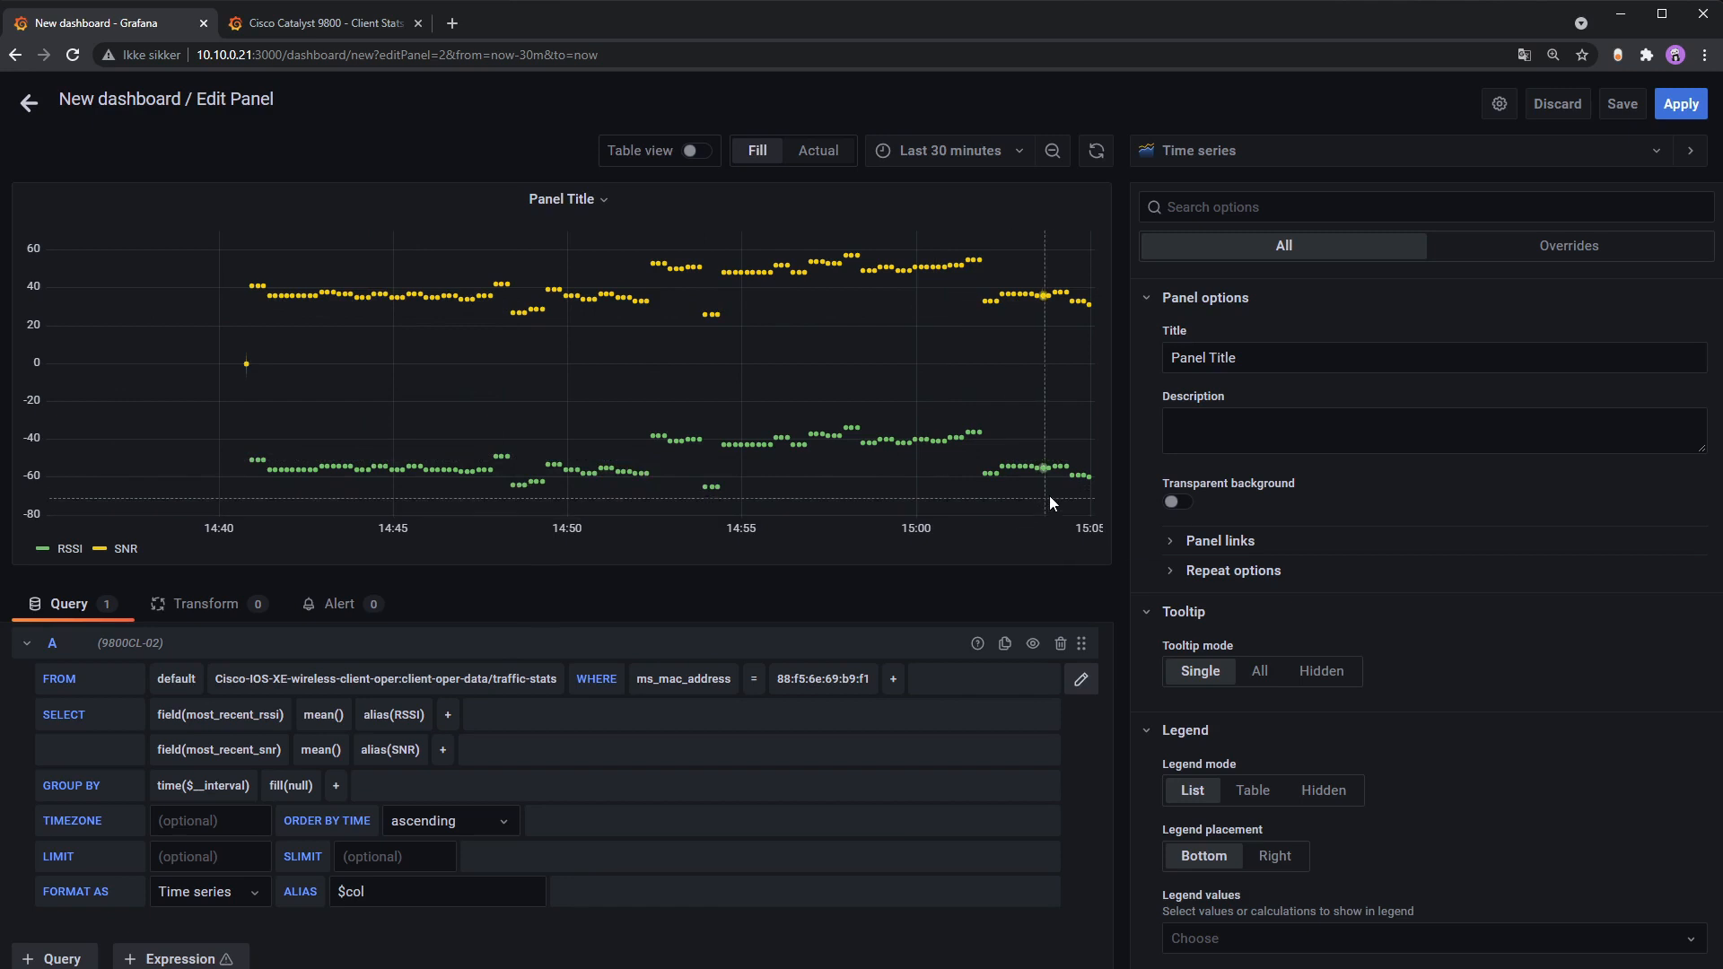
left_click(988, 151)
left_click(994, 230)
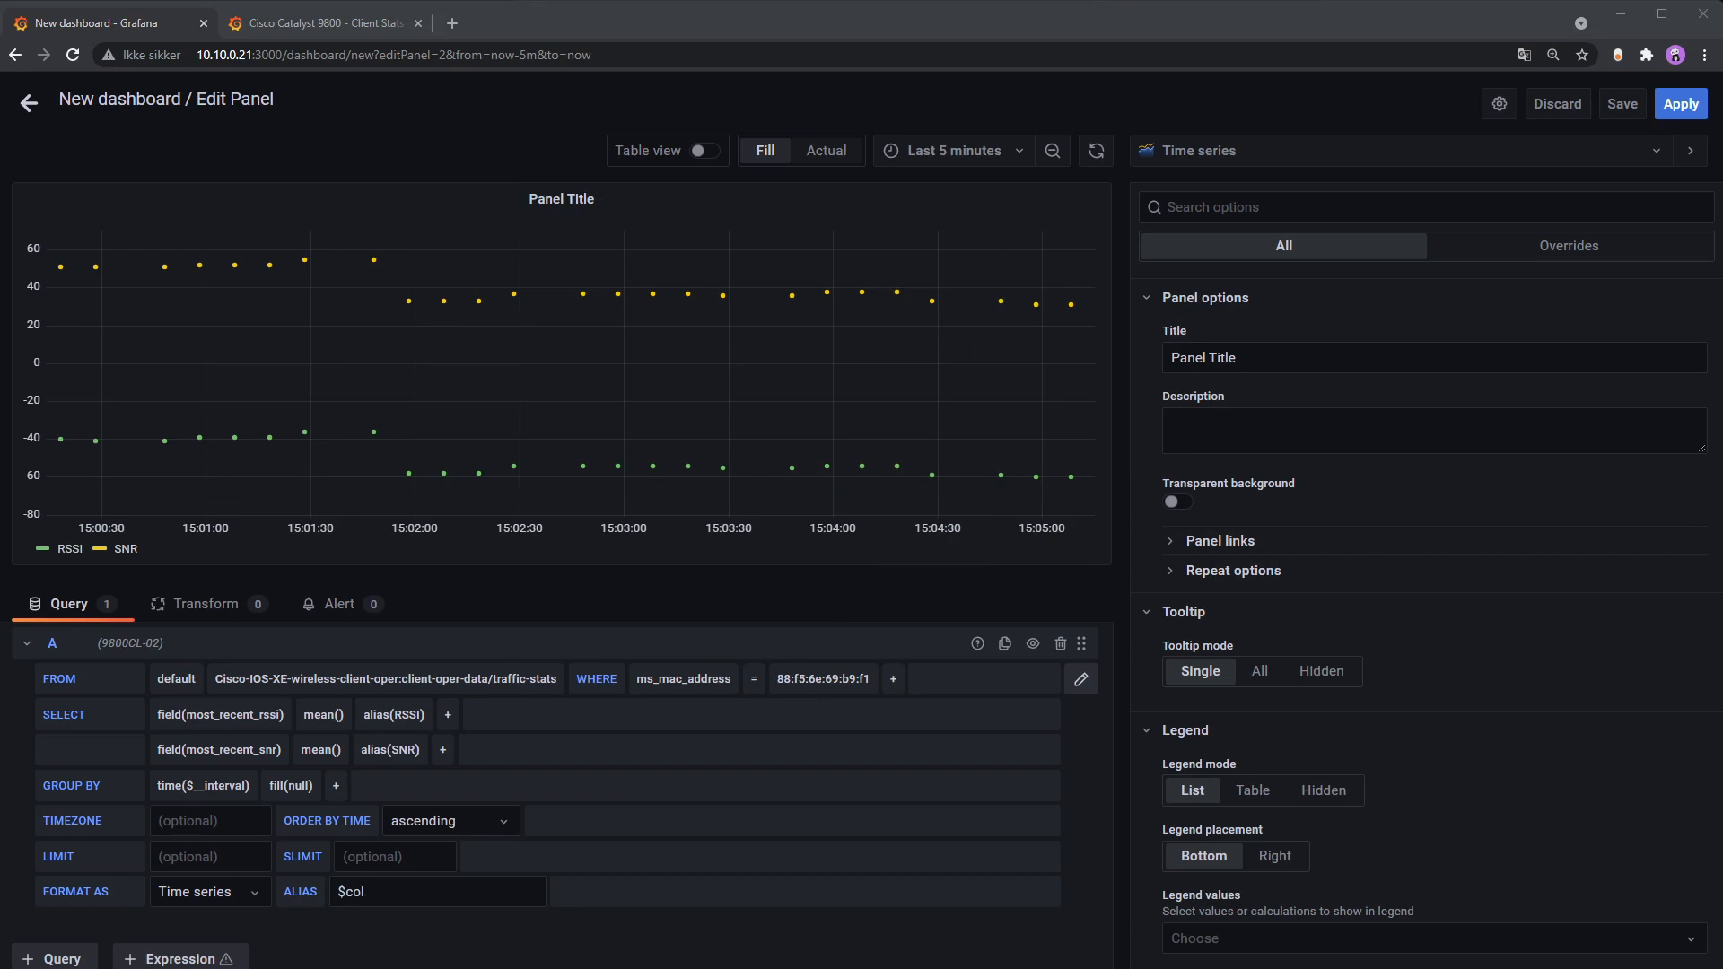
Step: Title the panel 'RSSI and SNR' and make its background transparent
left_click_drag(1301, 359, 1069, 352)
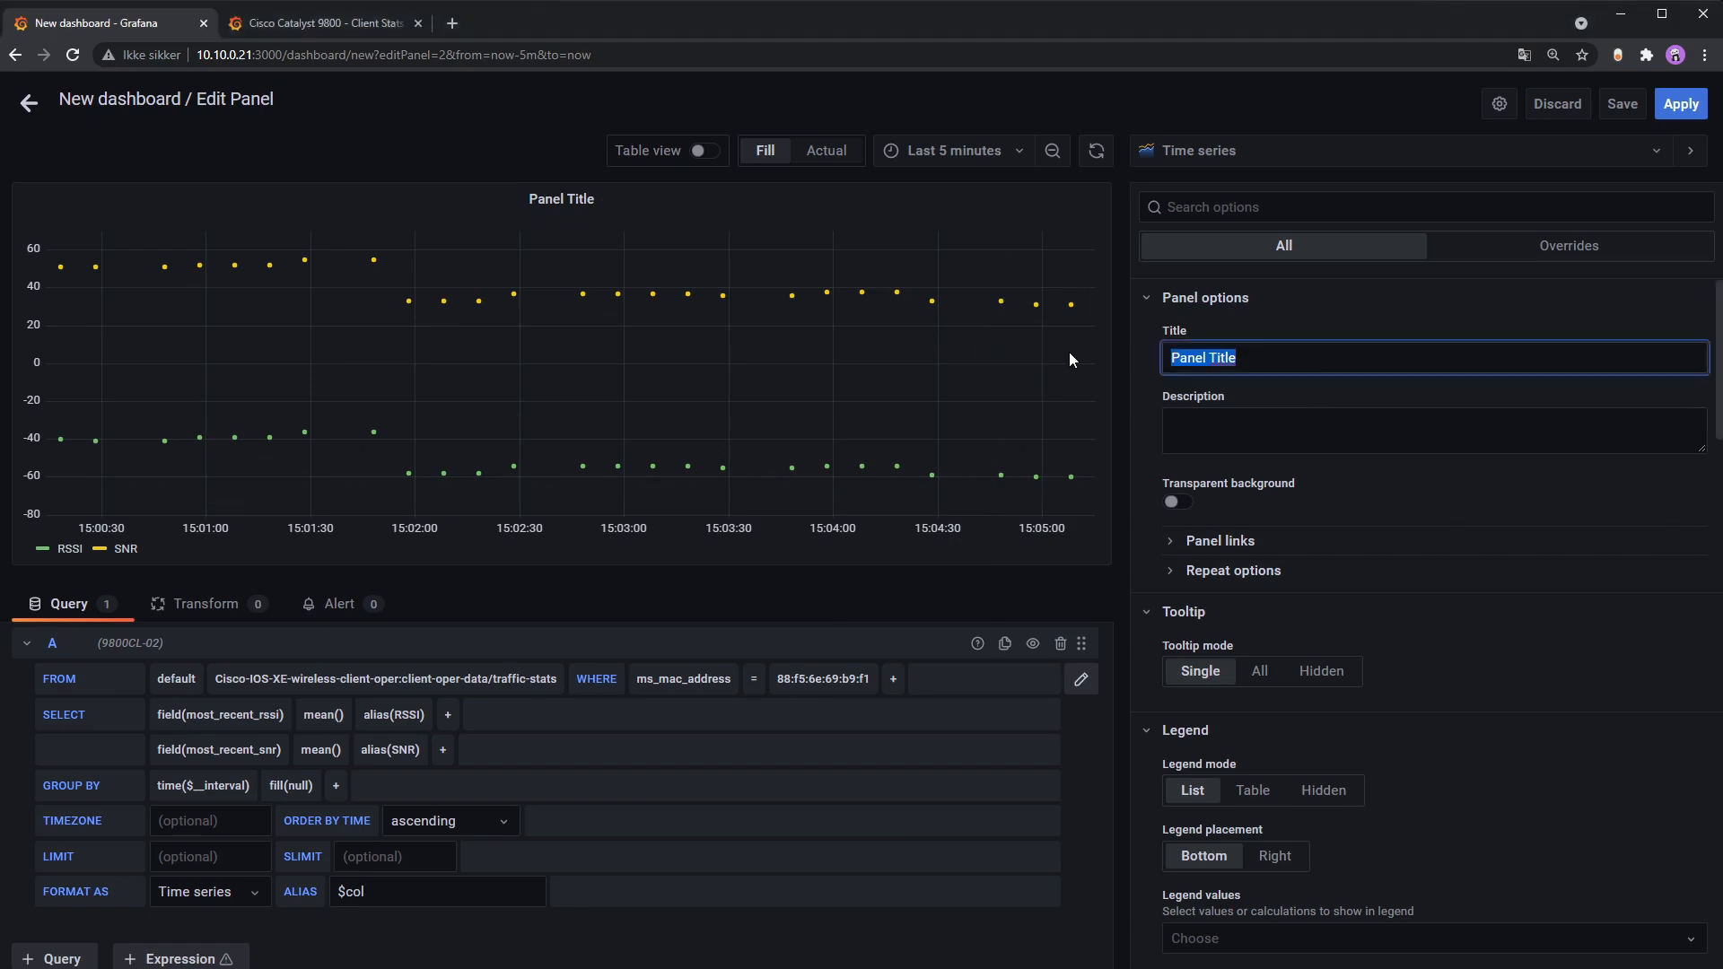
type("RSSI and SNR")
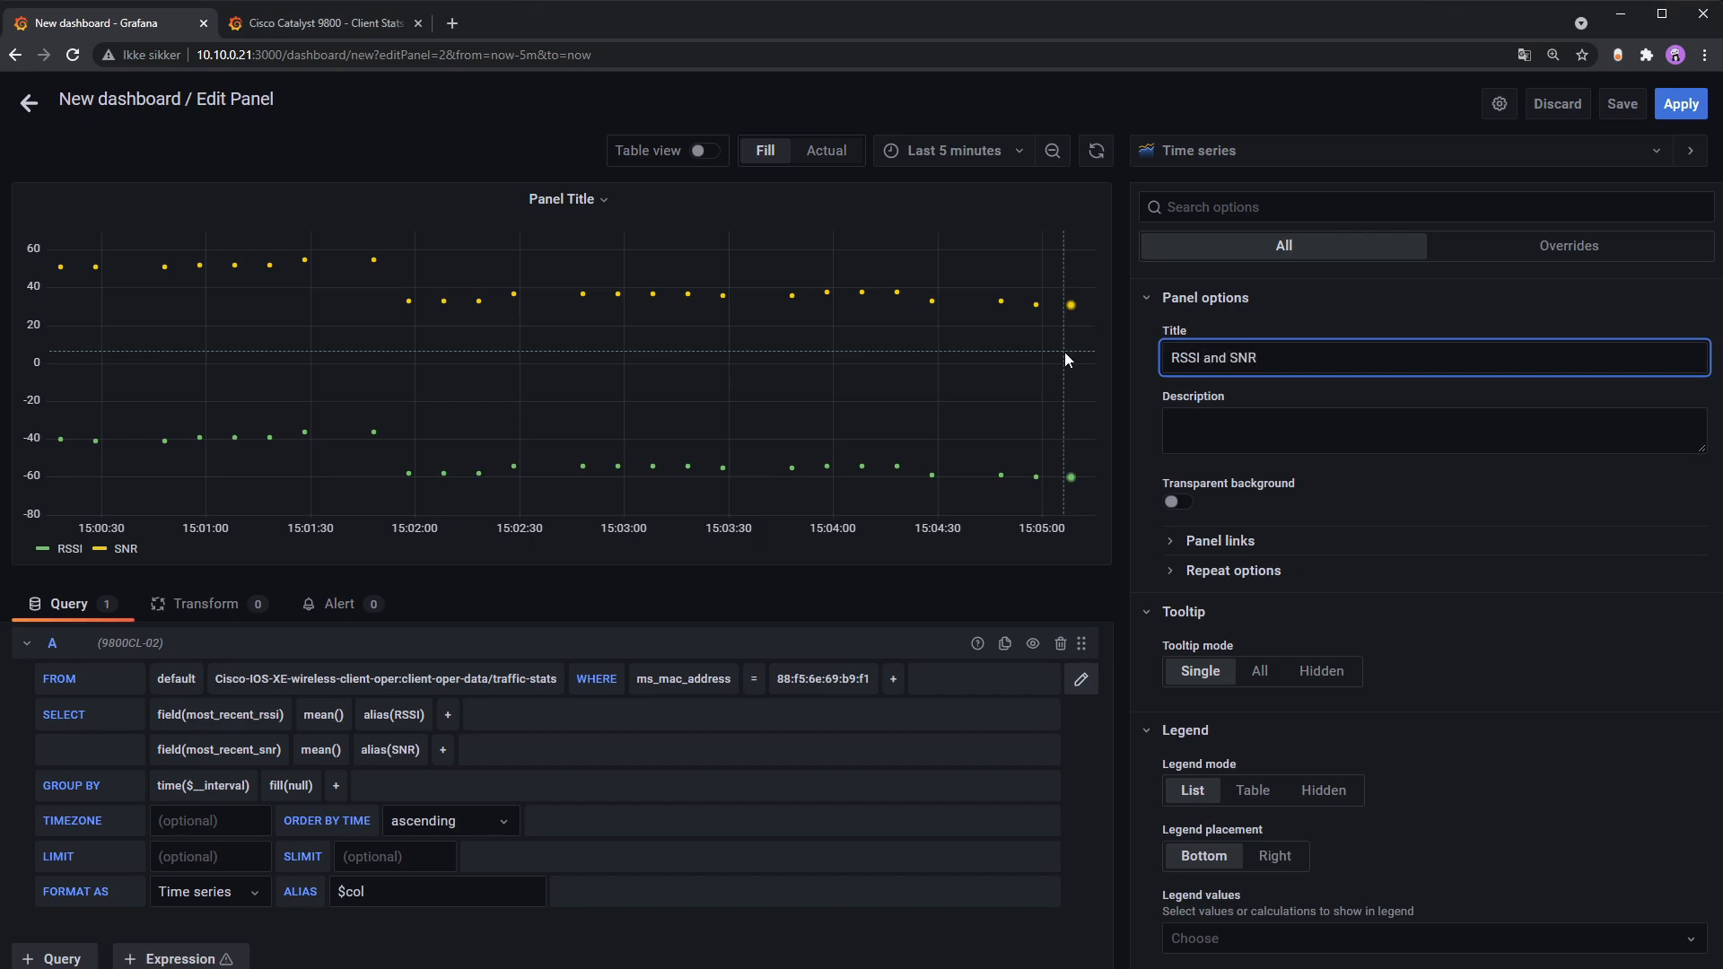
left_click(1353, 438)
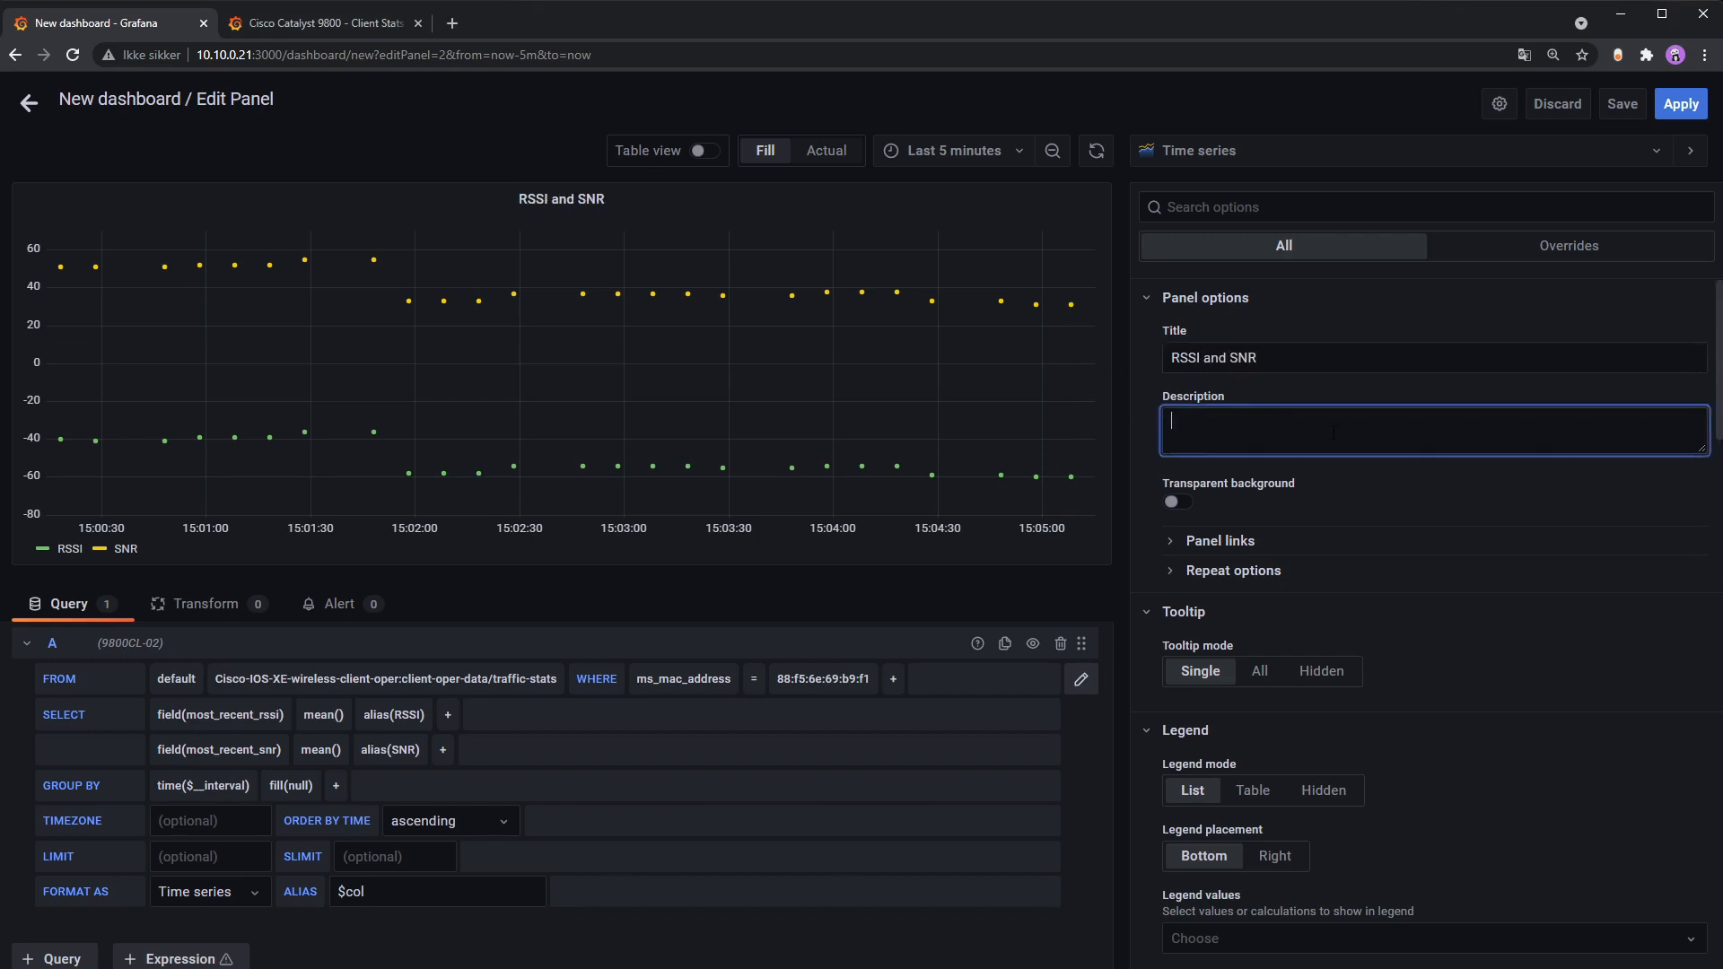
left_click(1178, 502)
Step: Show the legend as a table with Last *, Min, Max and Mean values
scroll(1391, 529, "down", 2)
scroll(1477, 535, "down", 1)
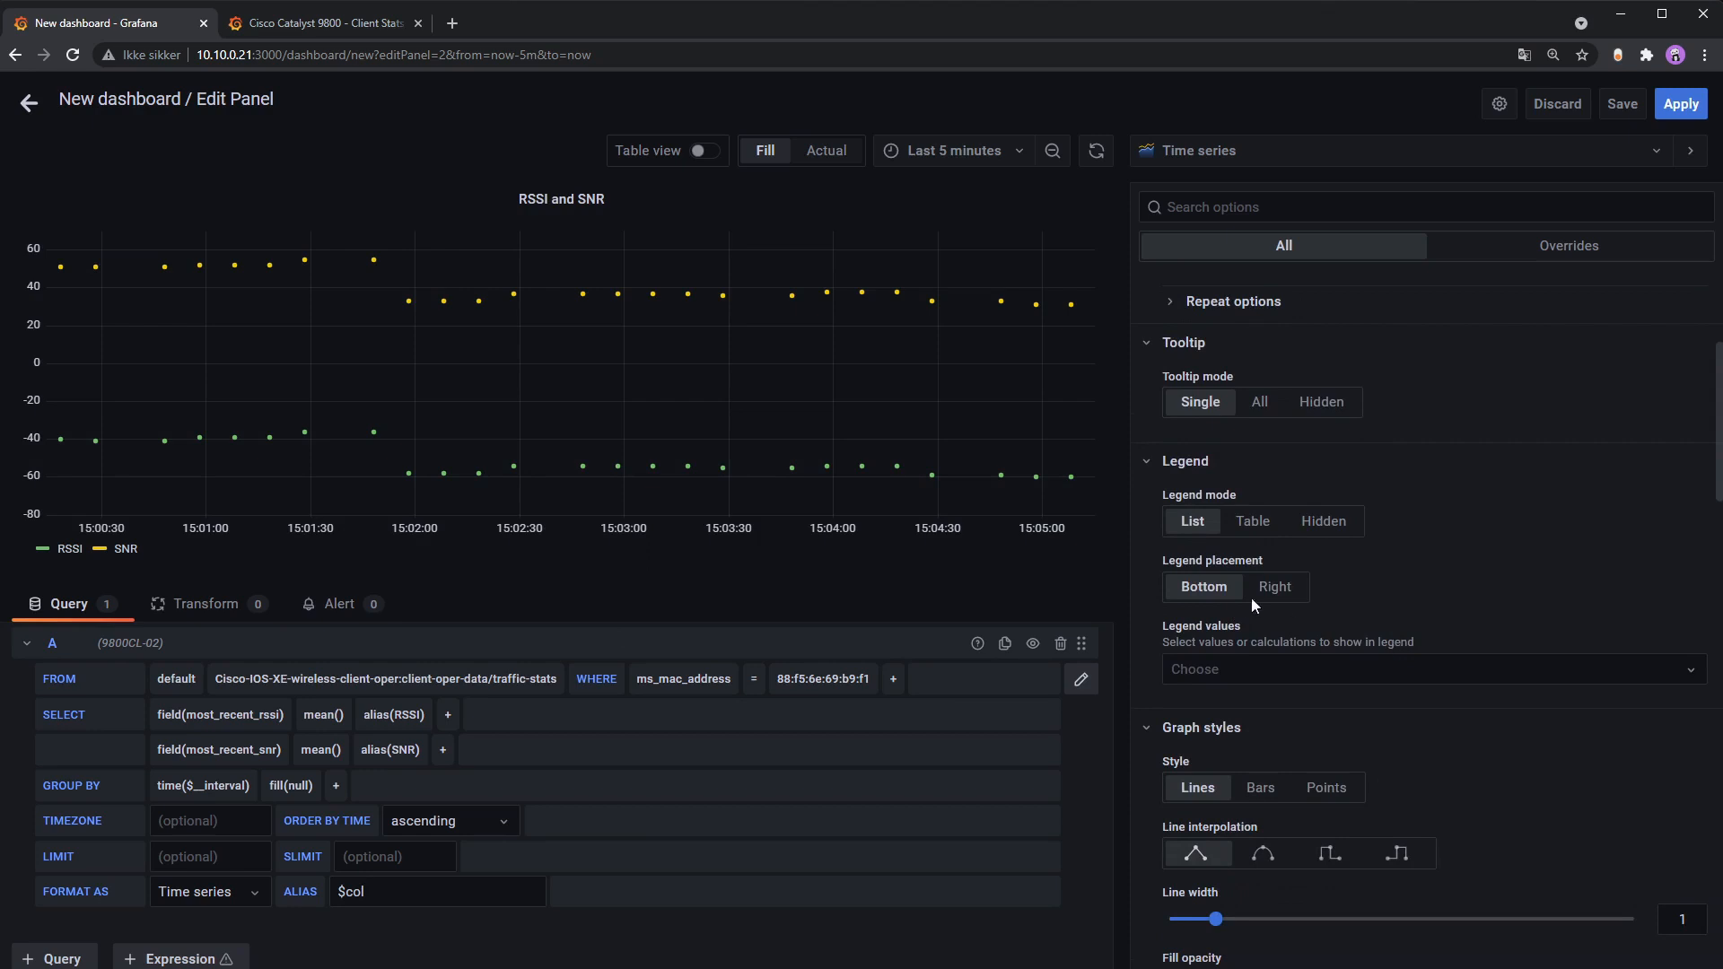
left_click(1272, 528)
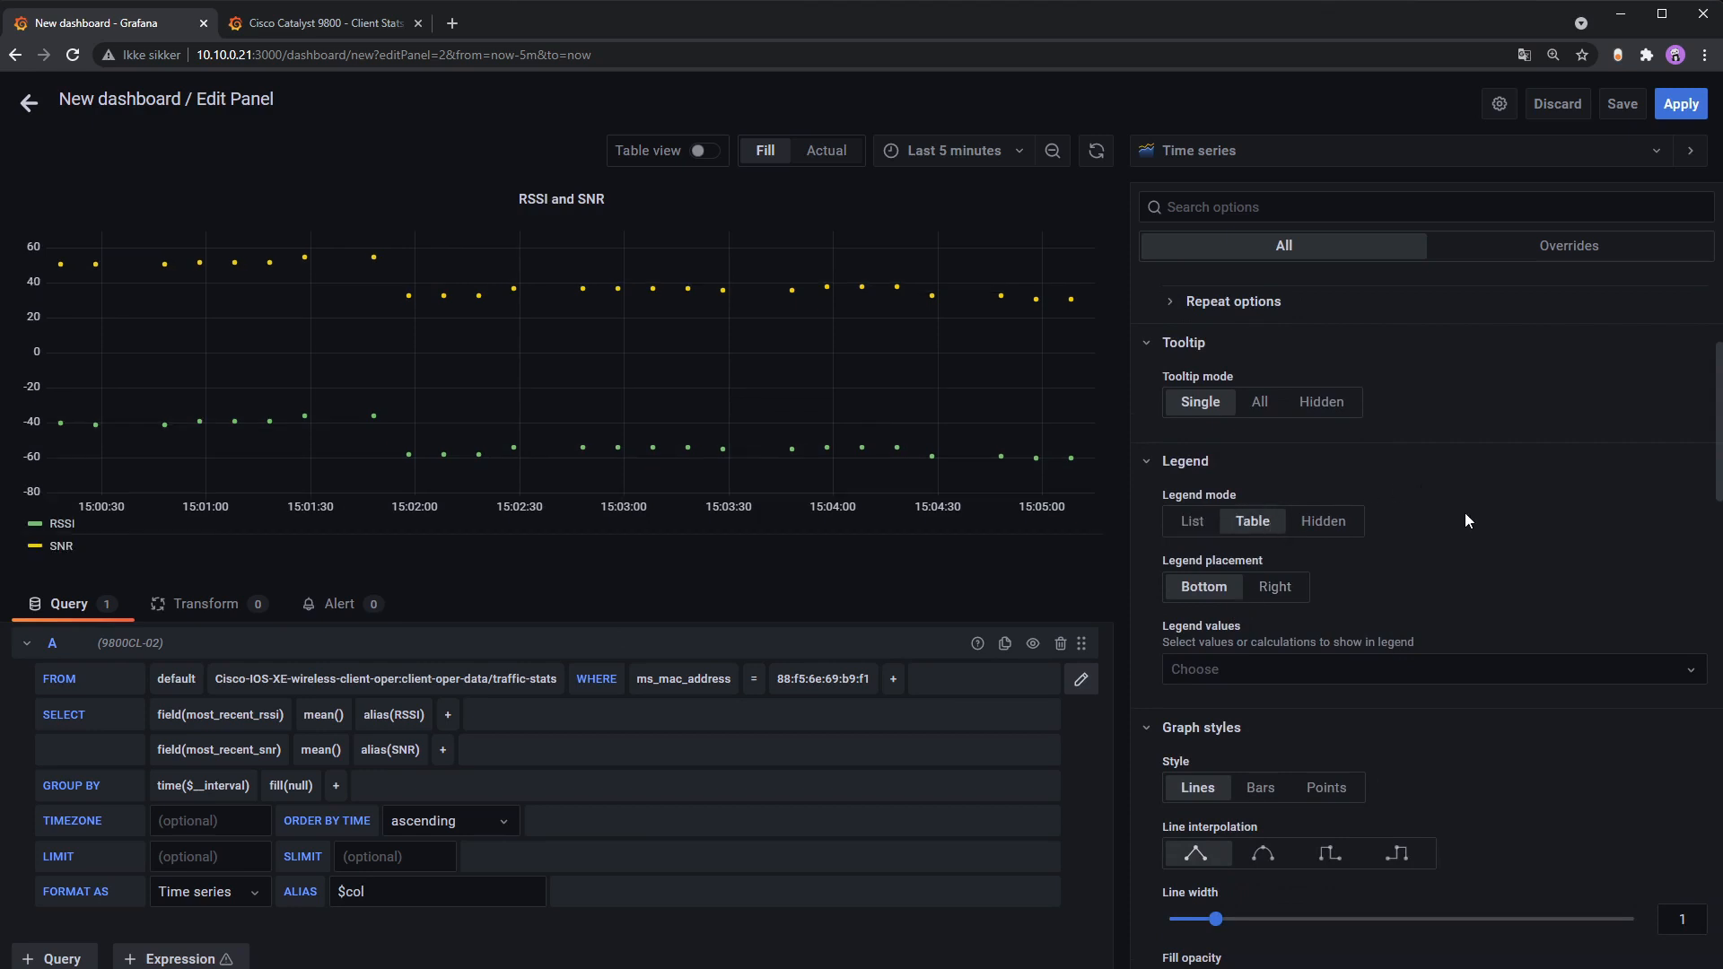
left_click(1242, 675)
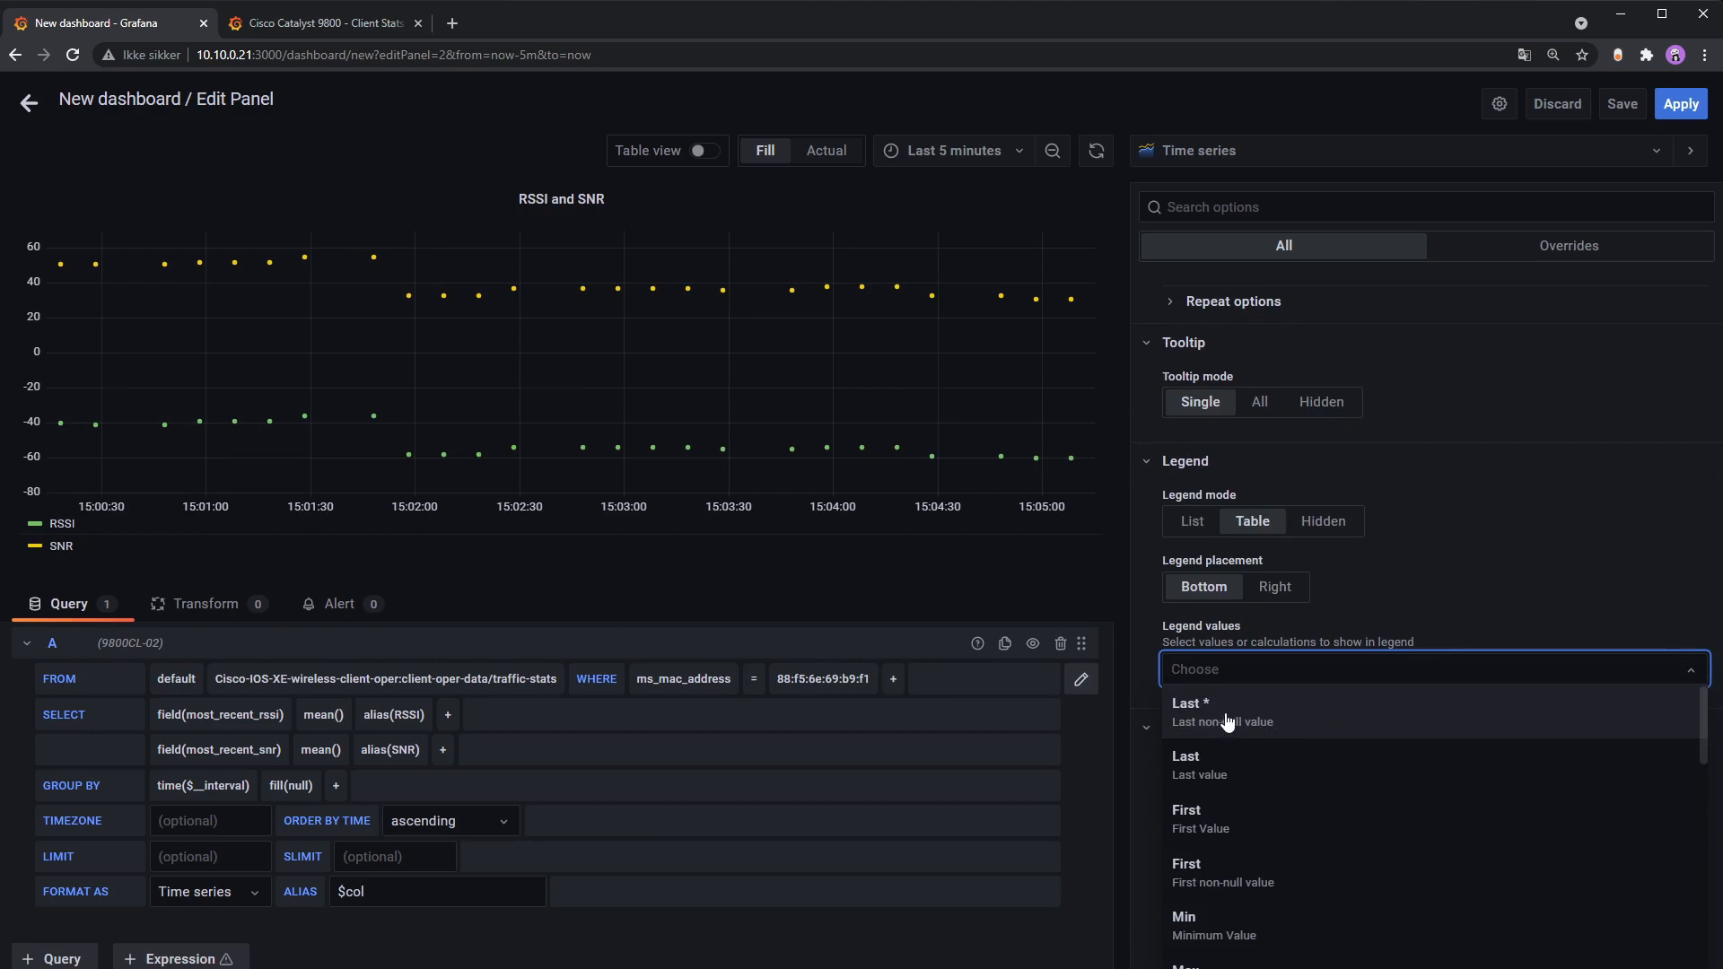
left_click(1253, 711)
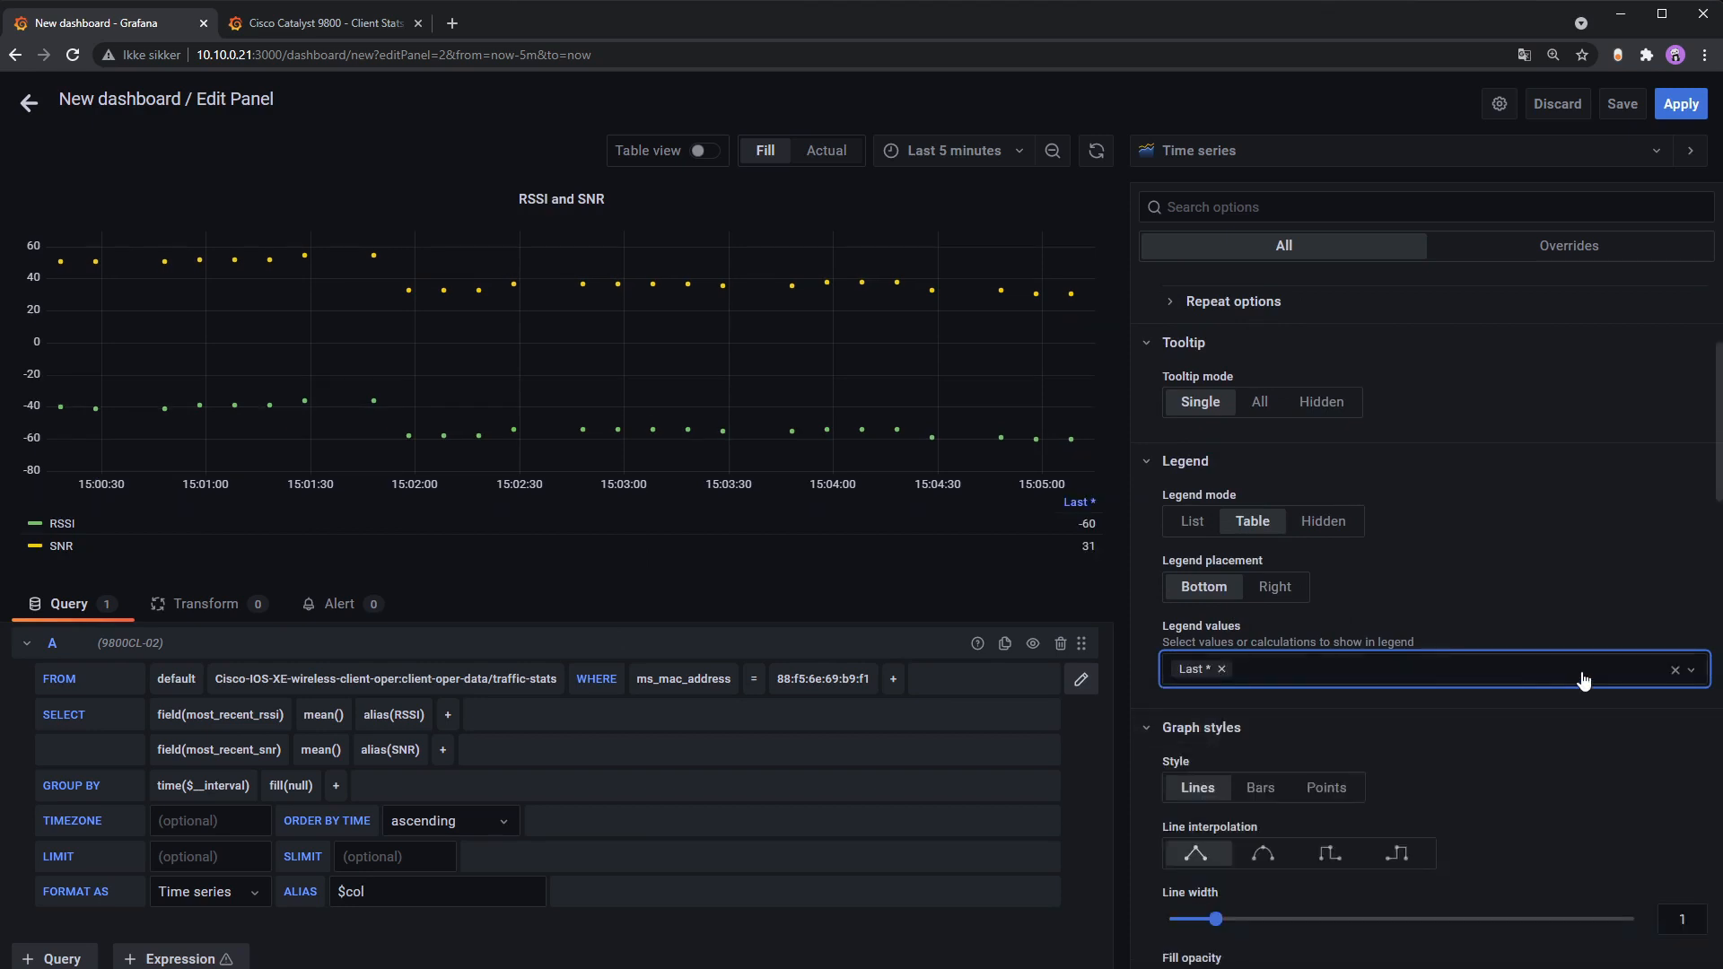
left_click(1436, 675)
left_click(1400, 870)
left_click(1426, 676)
left_click(1284, 882)
left_click(1441, 676)
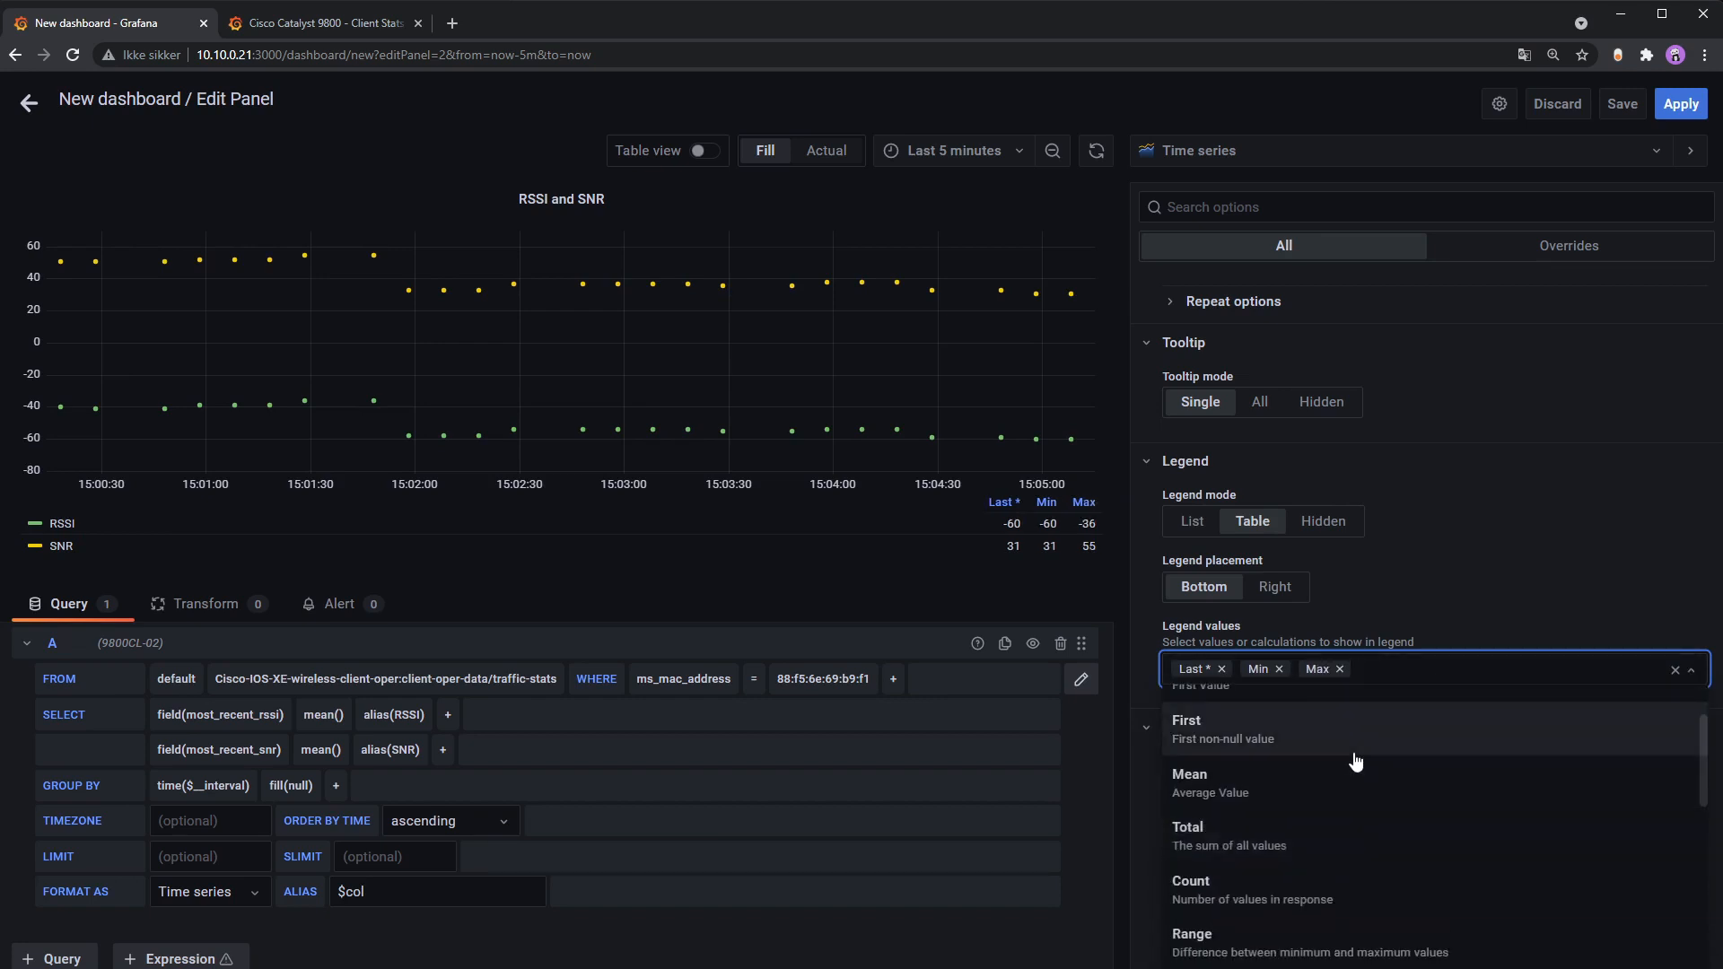
left_click(1351, 761)
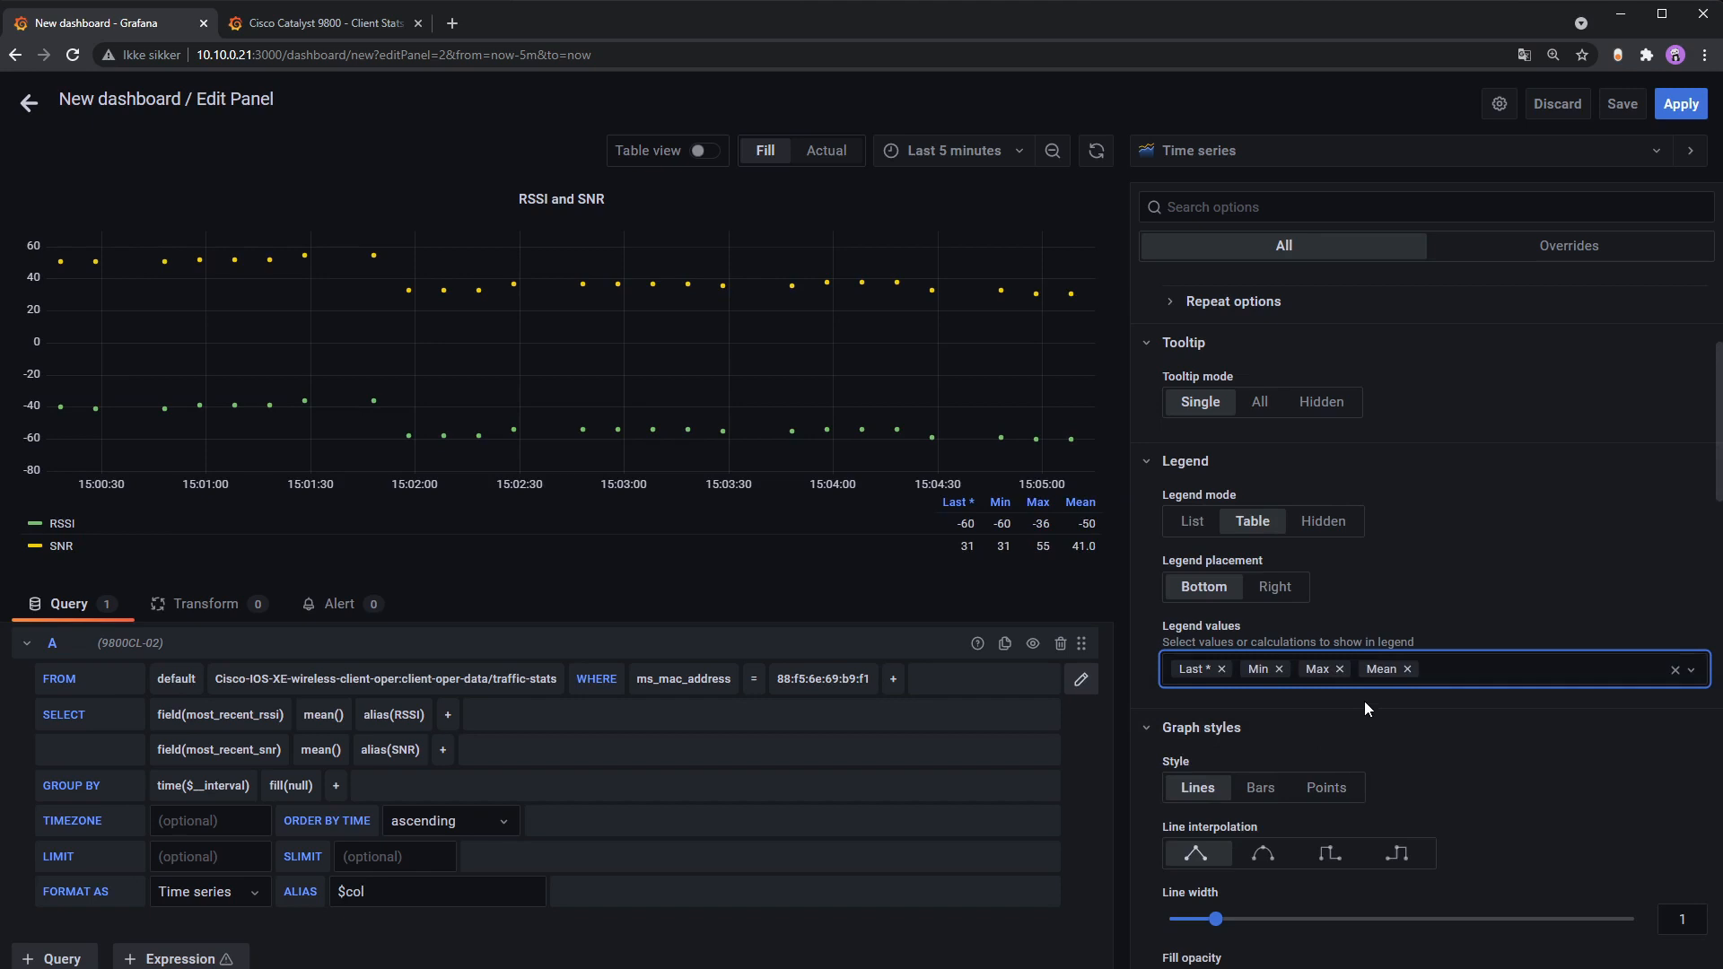
scroll(1526, 697, "down", 1)
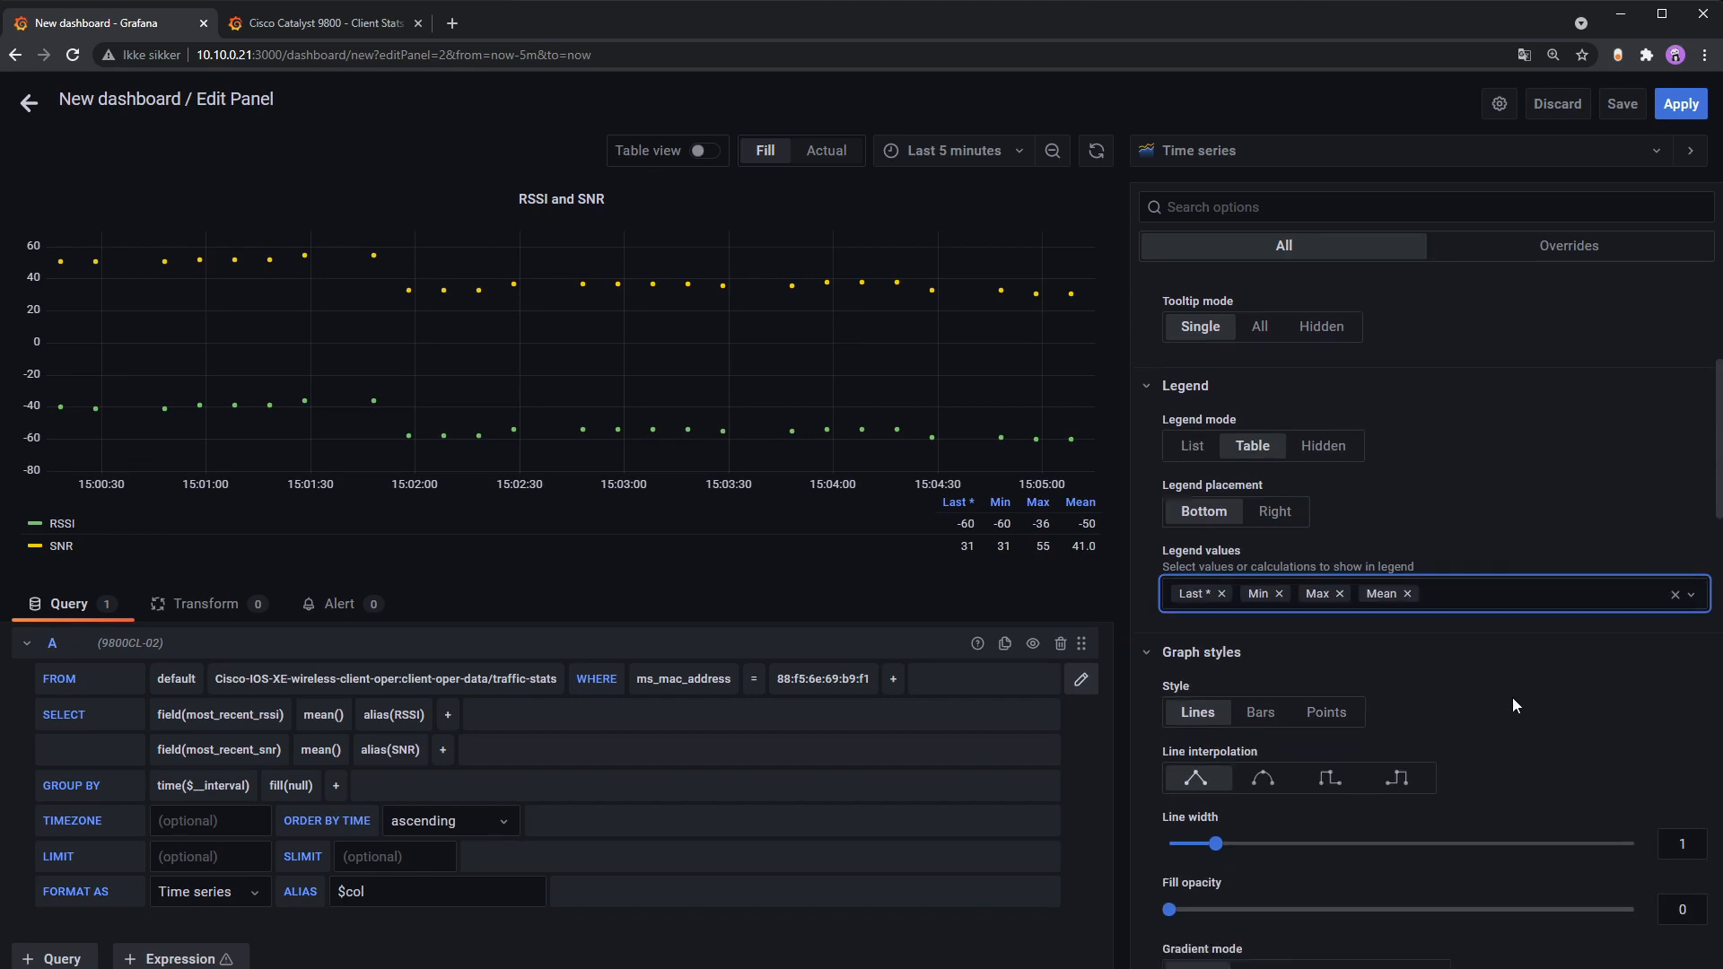
scroll(1517, 695, "down", 1)
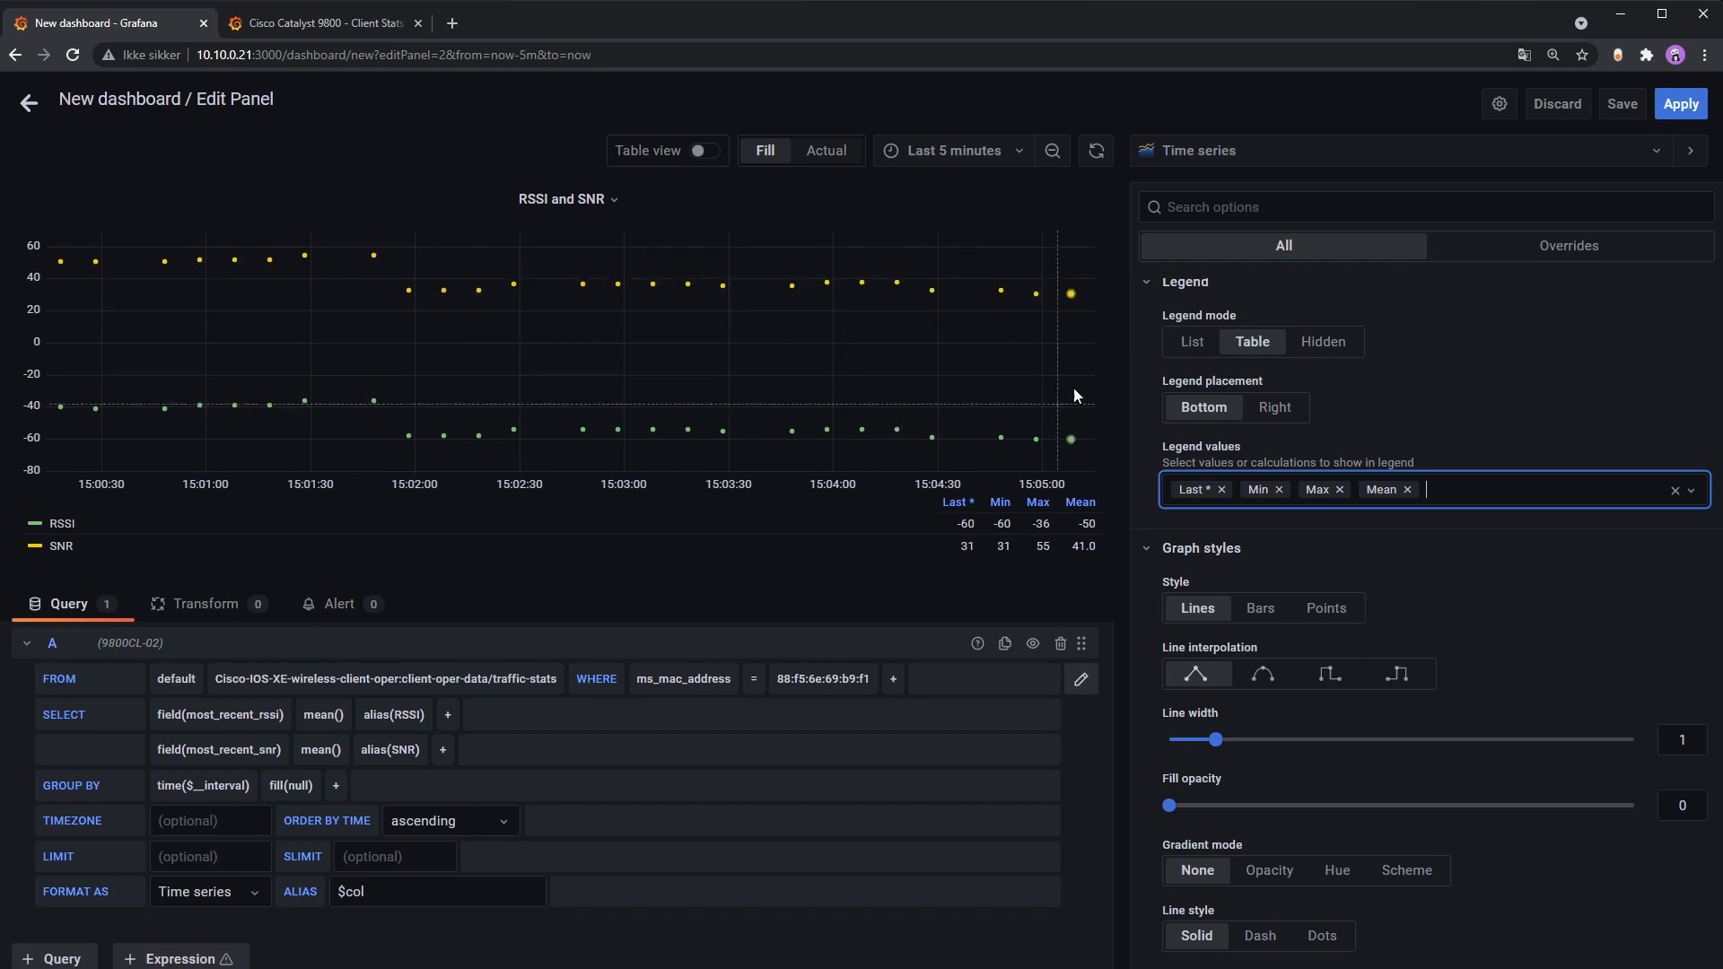
Step: Set Connect null values to Always so the data points join into lines
scroll(1440, 664, "down", 3)
scroll(1443, 669, "down", 1)
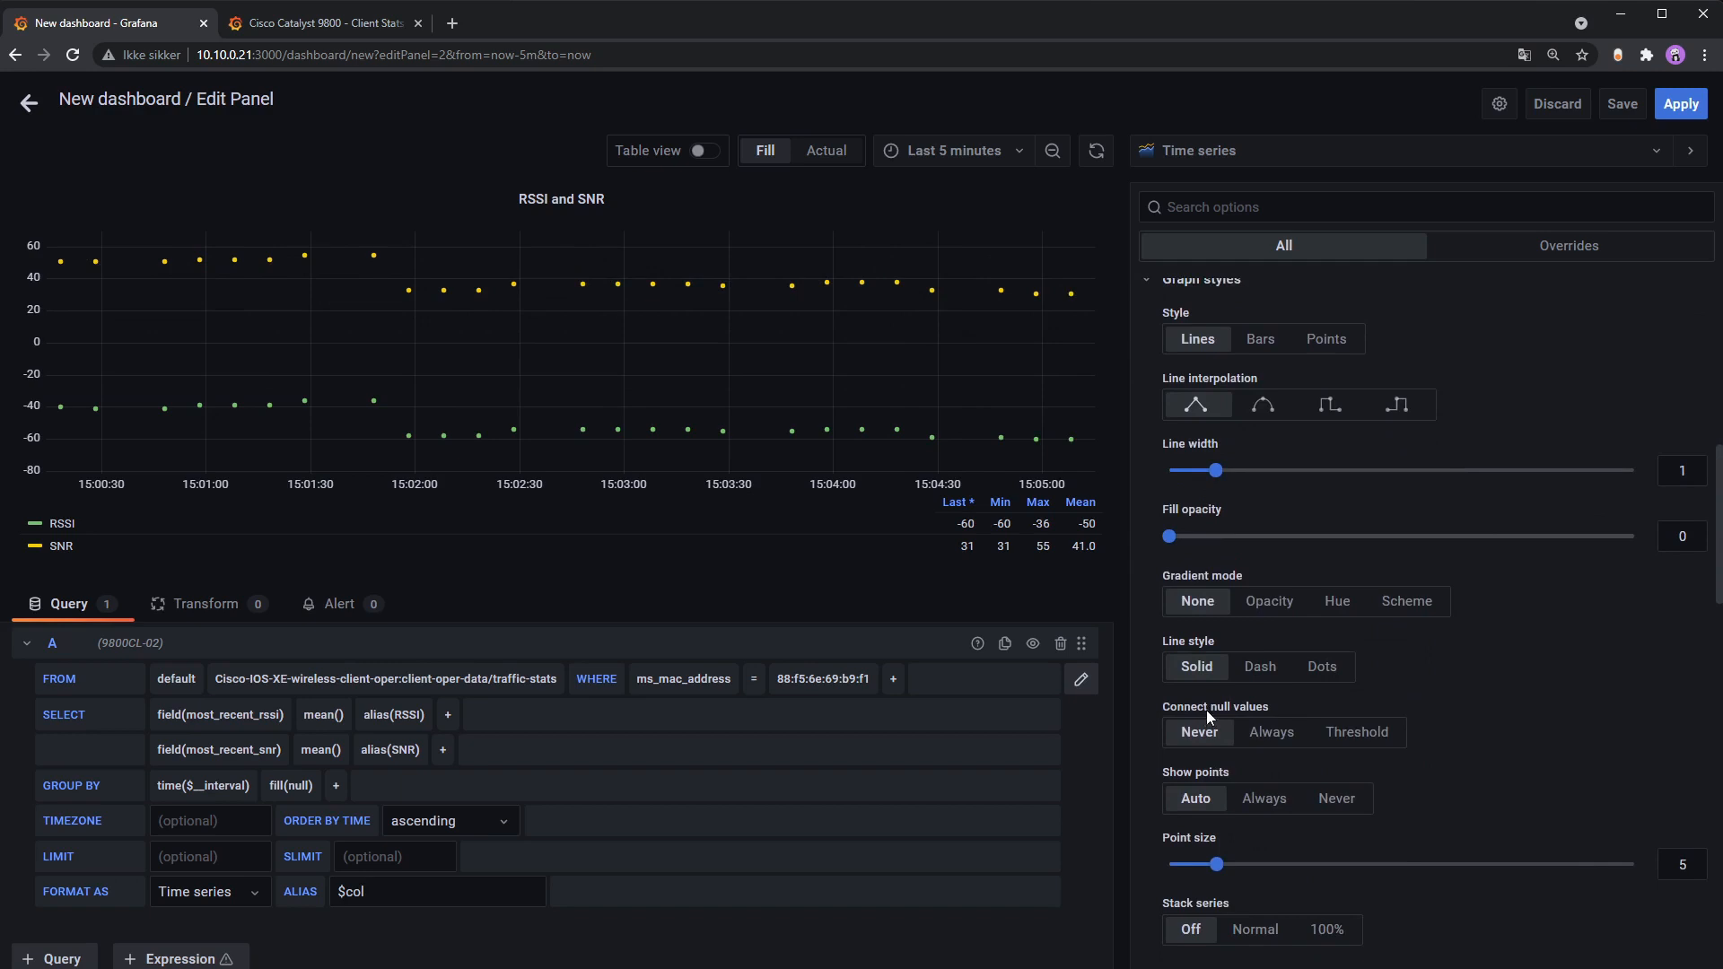
left_click(1267, 733)
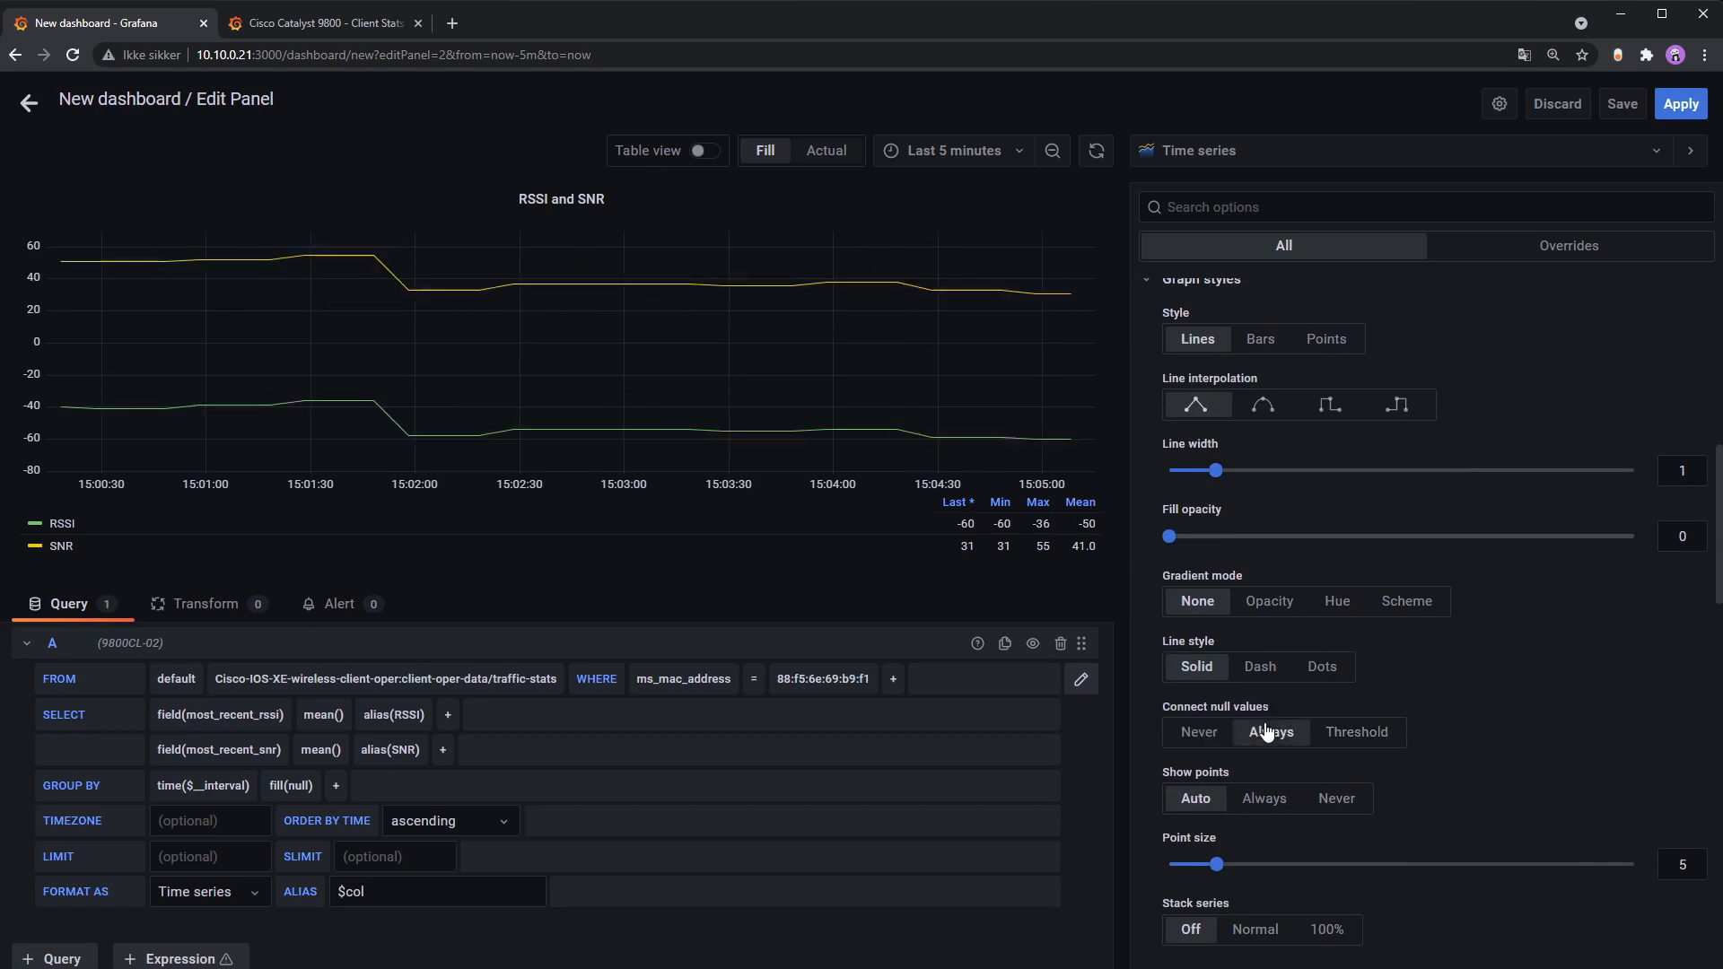
left_click(1199, 732)
left_click(1271, 733)
left_click(1199, 732)
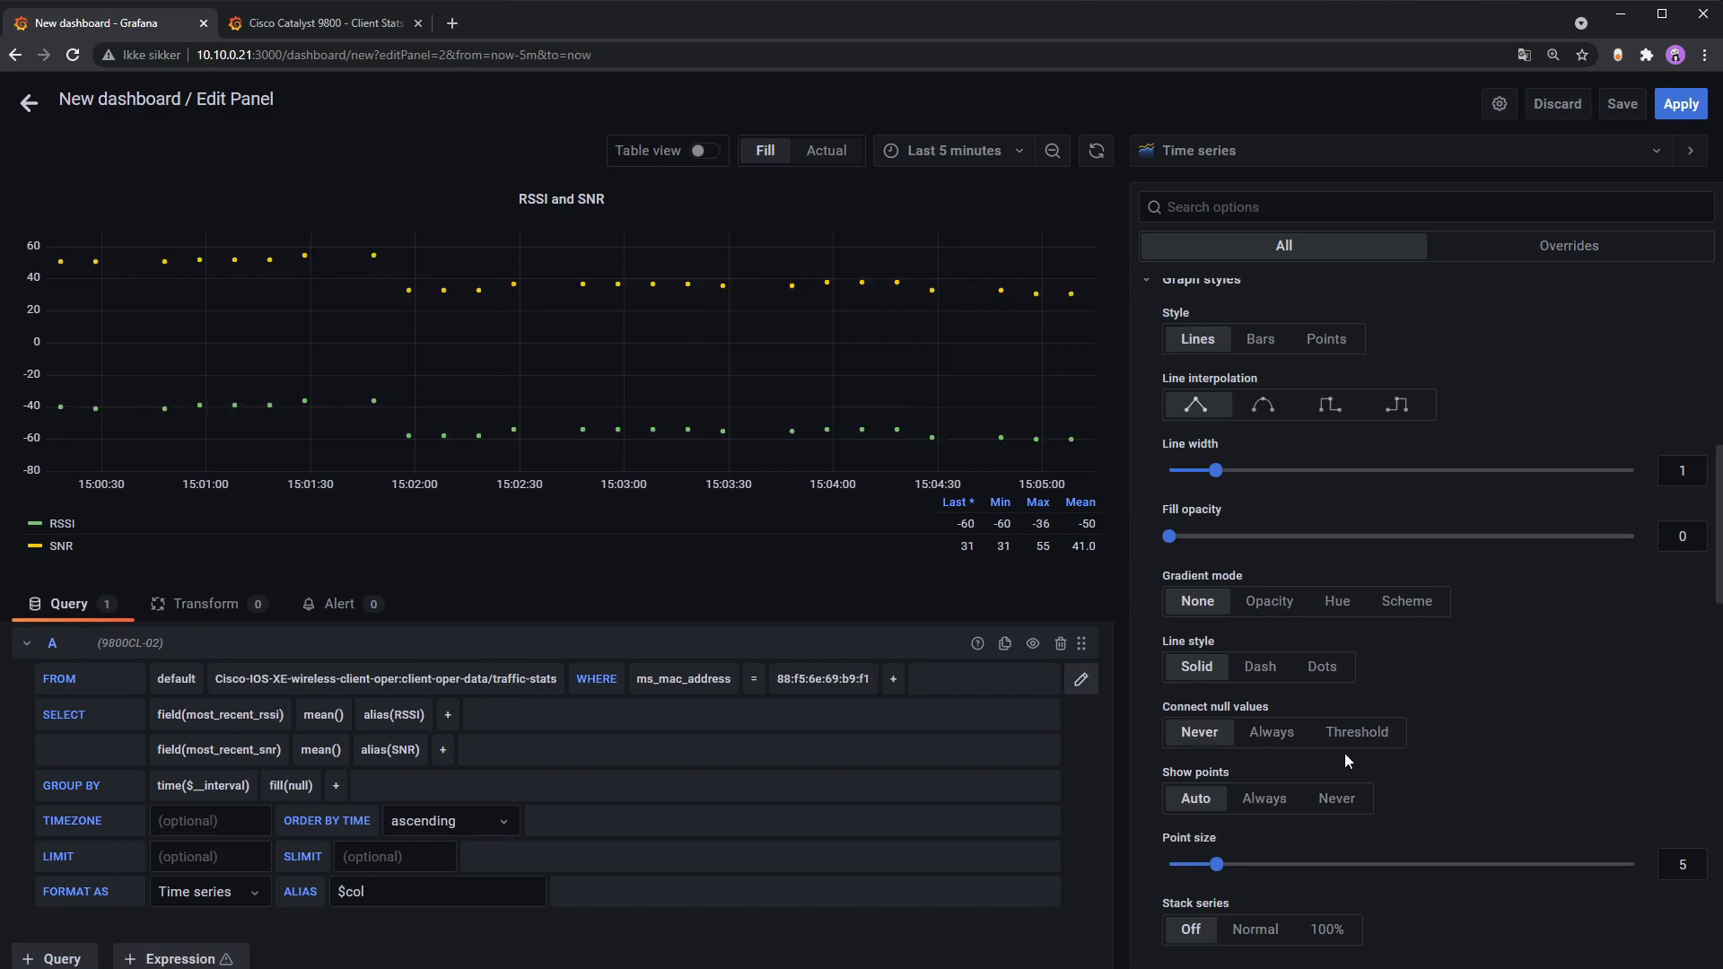
left_click(1273, 735)
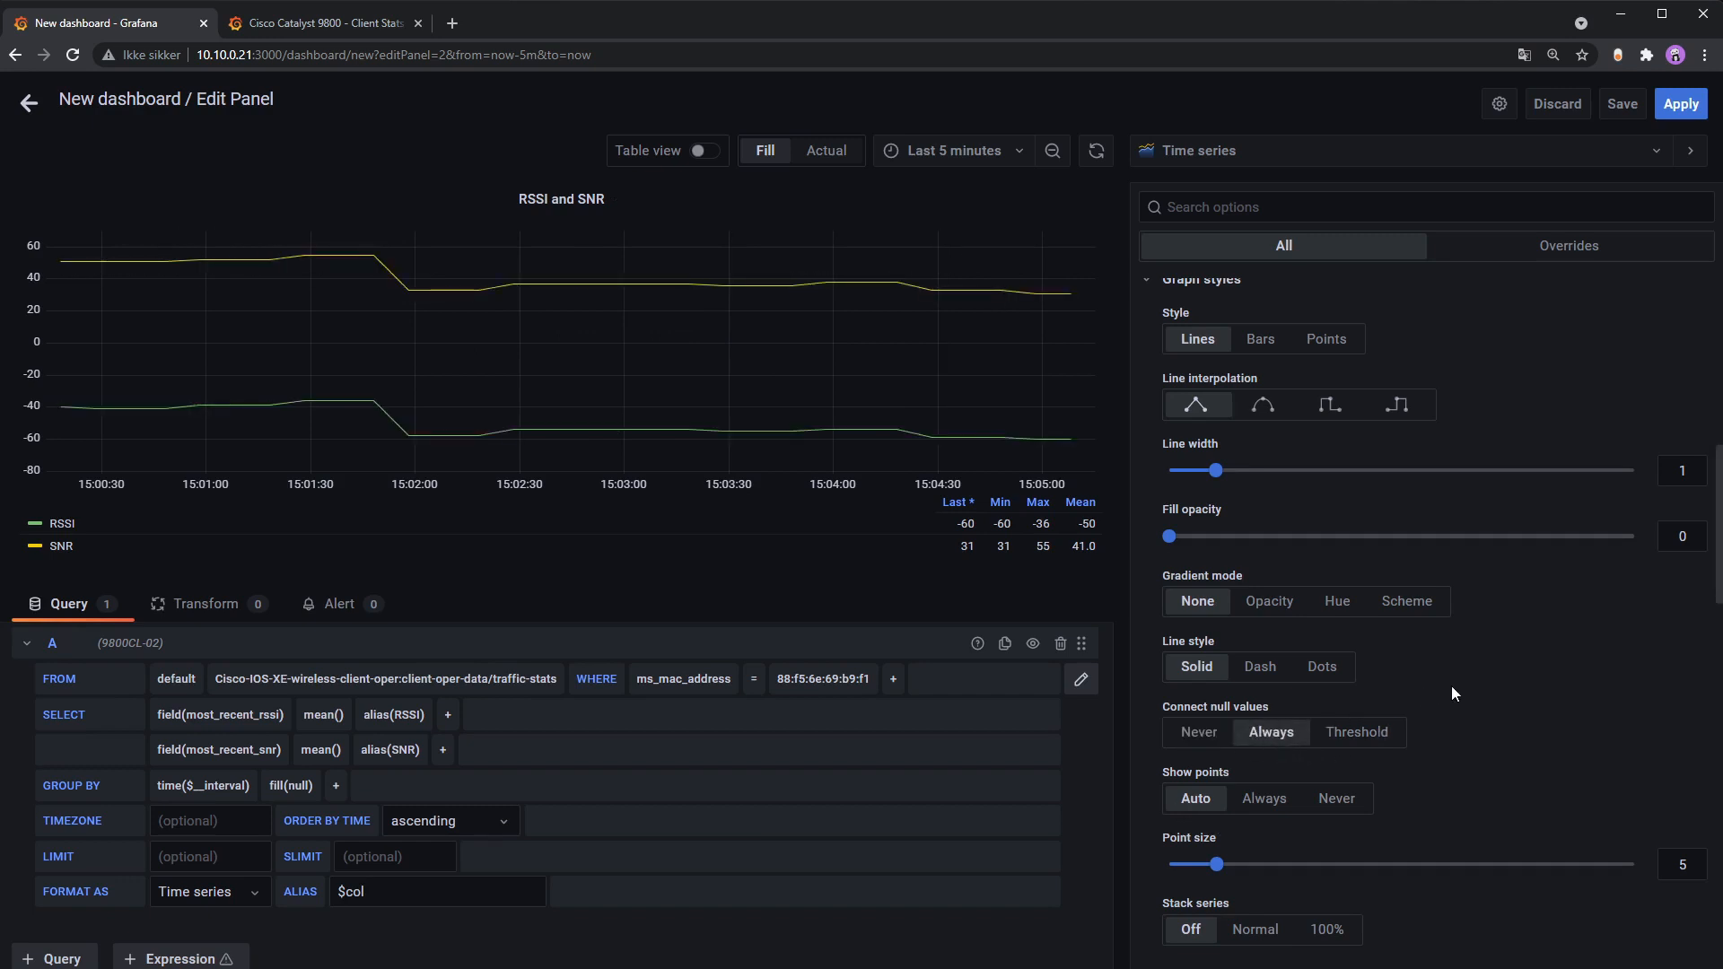
scroll(1452, 686, "down", 1)
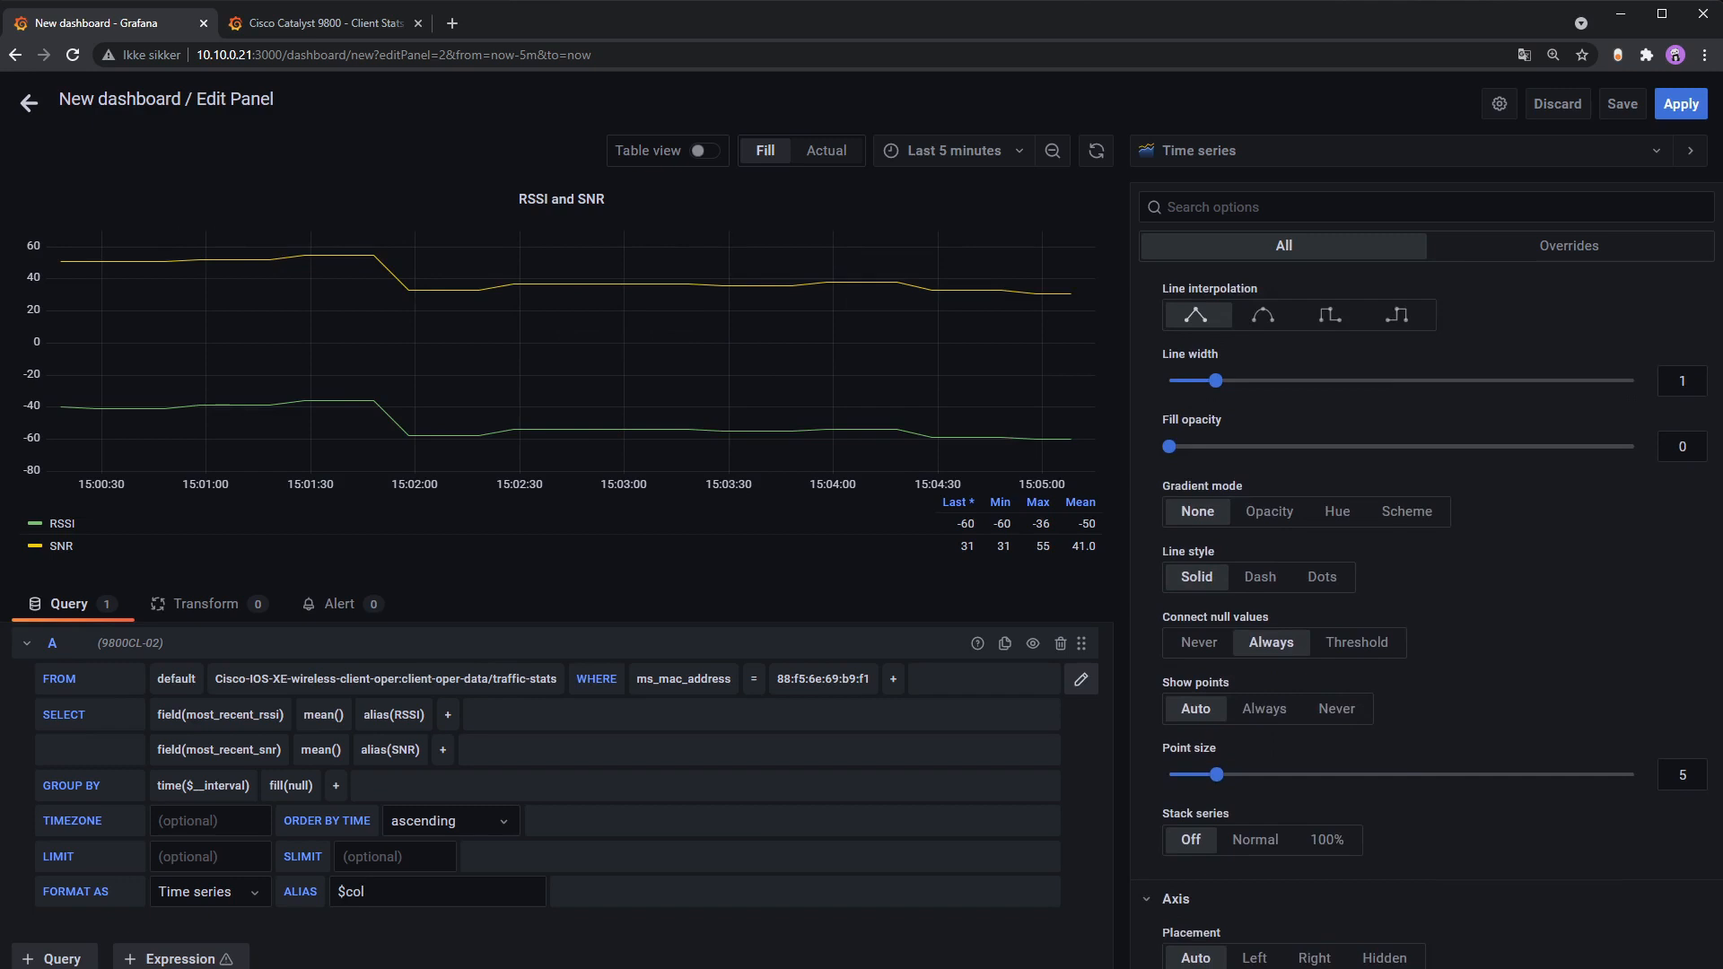
scroll(1467, 658, "up", 1)
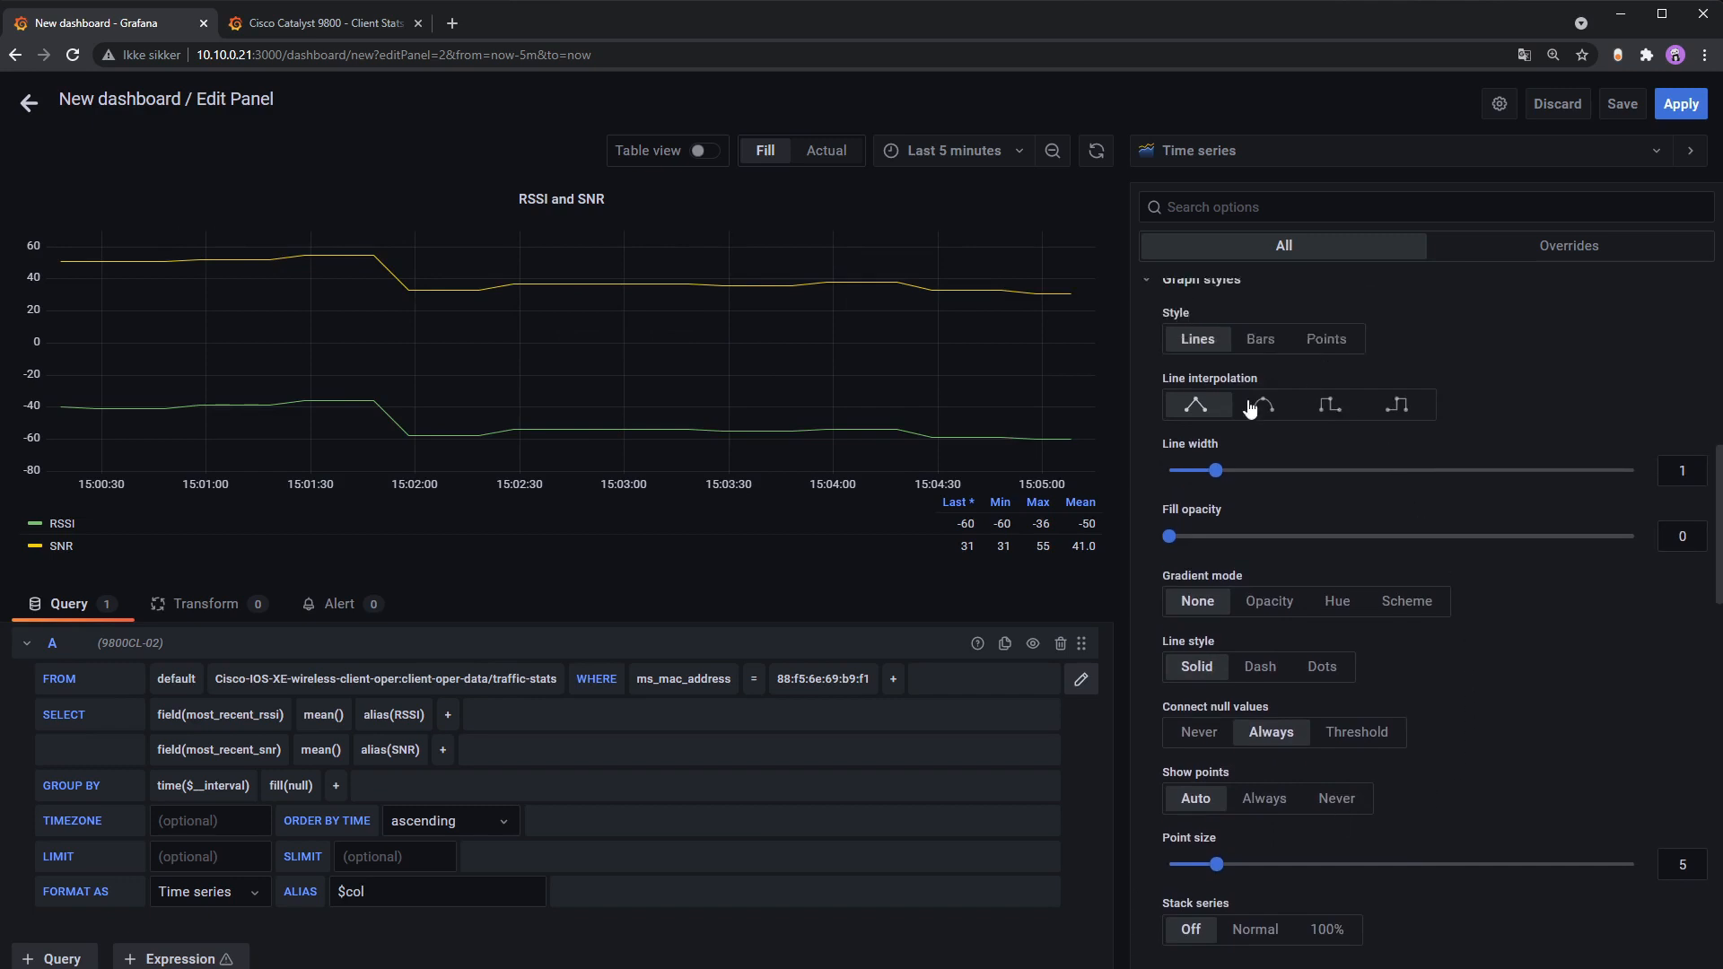
Step: Use smooth line interpolation, fill opacity 6 and line width 1
left_click(1326, 408)
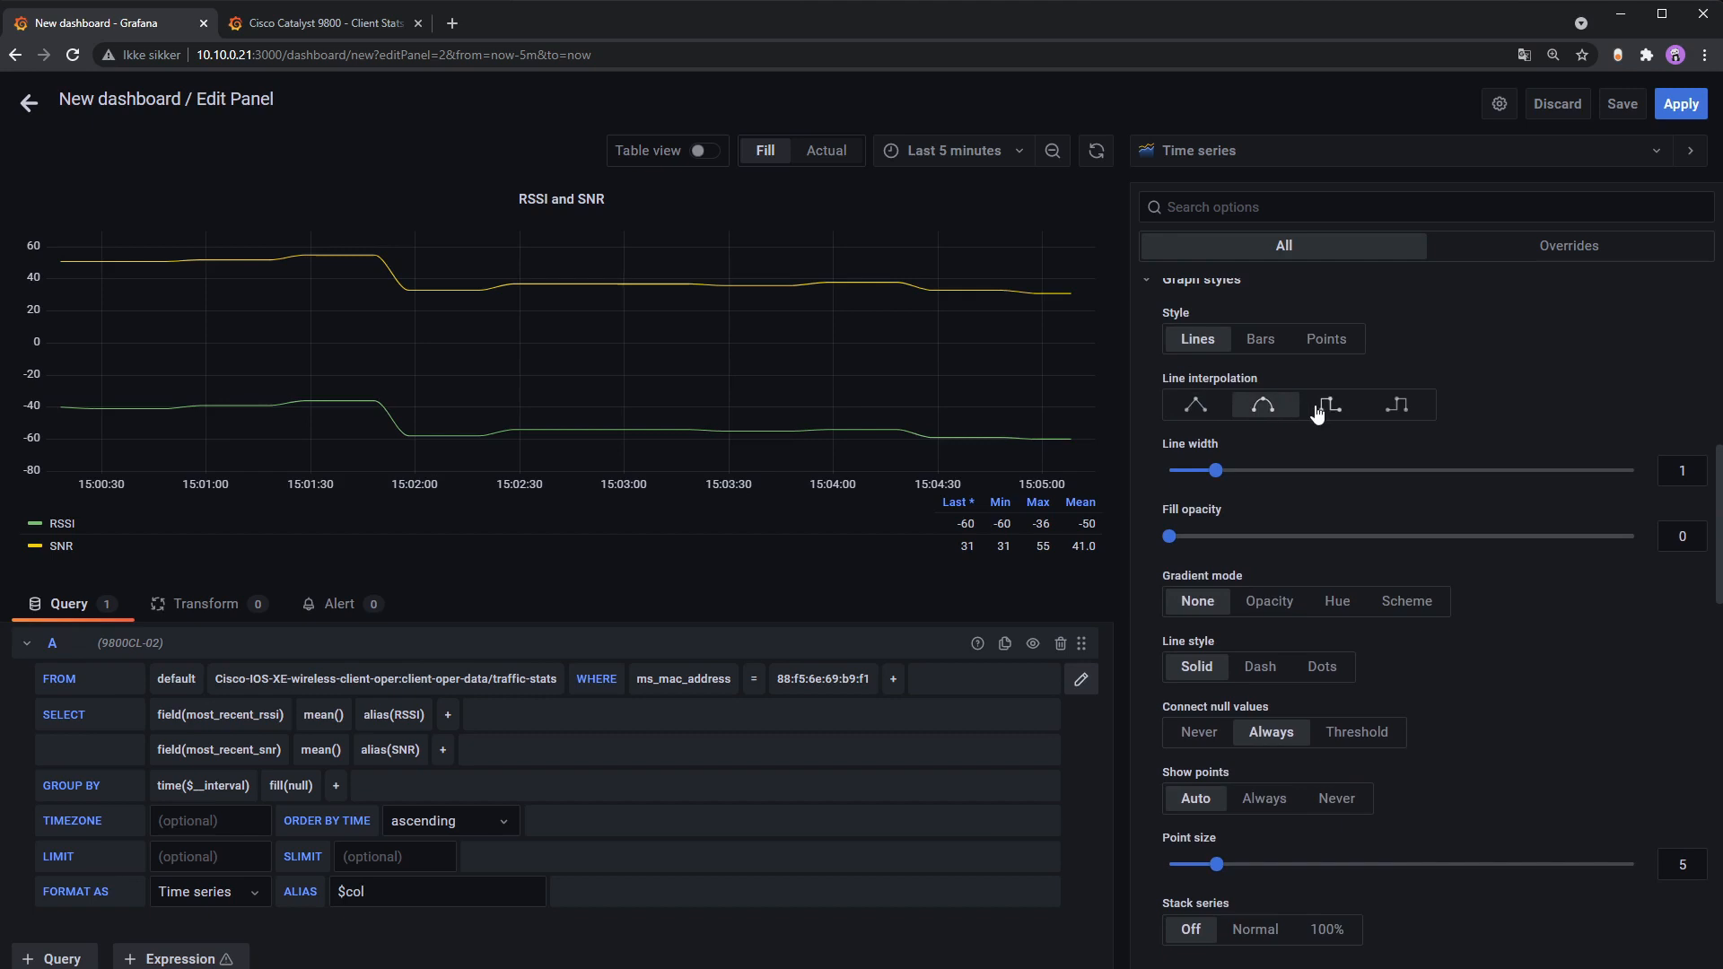
left_click(1250, 407)
left_click(1207, 407)
left_click(1274, 408)
mouse_move(1169, 537)
left_mouse_down()
mouse_move(1239, 539)
mouse_move(1199, 540)
left_mouse_up()
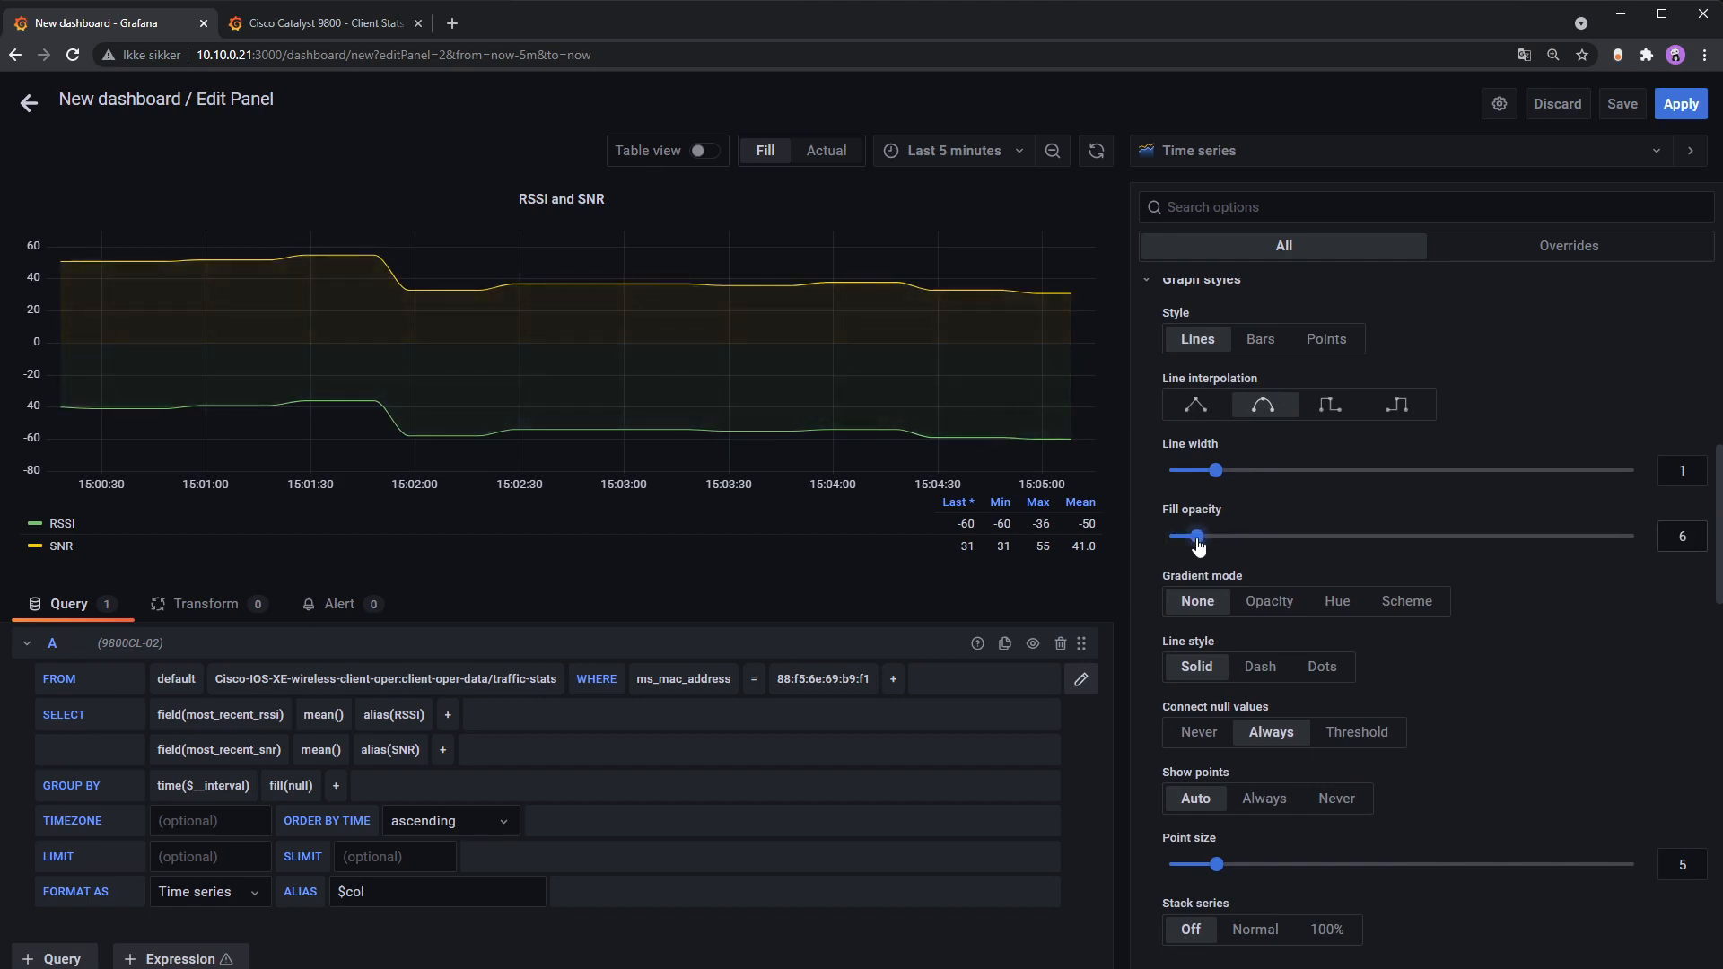
mouse_move(1217, 470)
left_mouse_down()
mouse_move(1308, 480)
mouse_move(1224, 472)
left_mouse_up()
key("Tab")
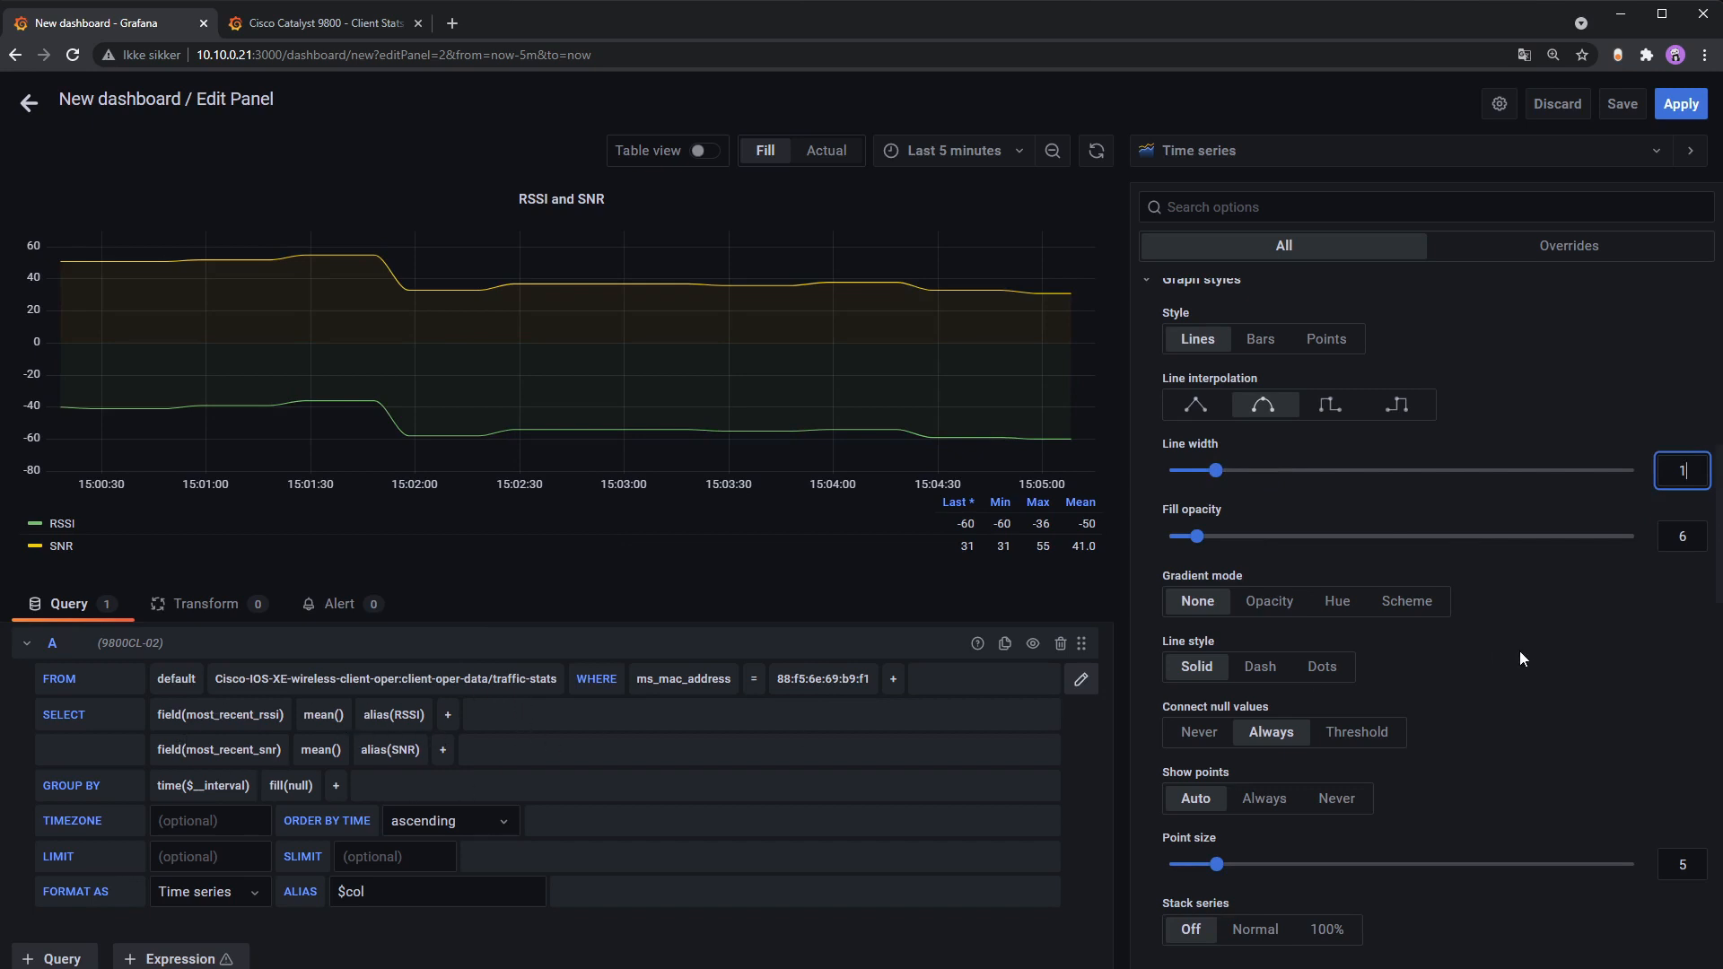
scroll(1548, 598, "down", 4)
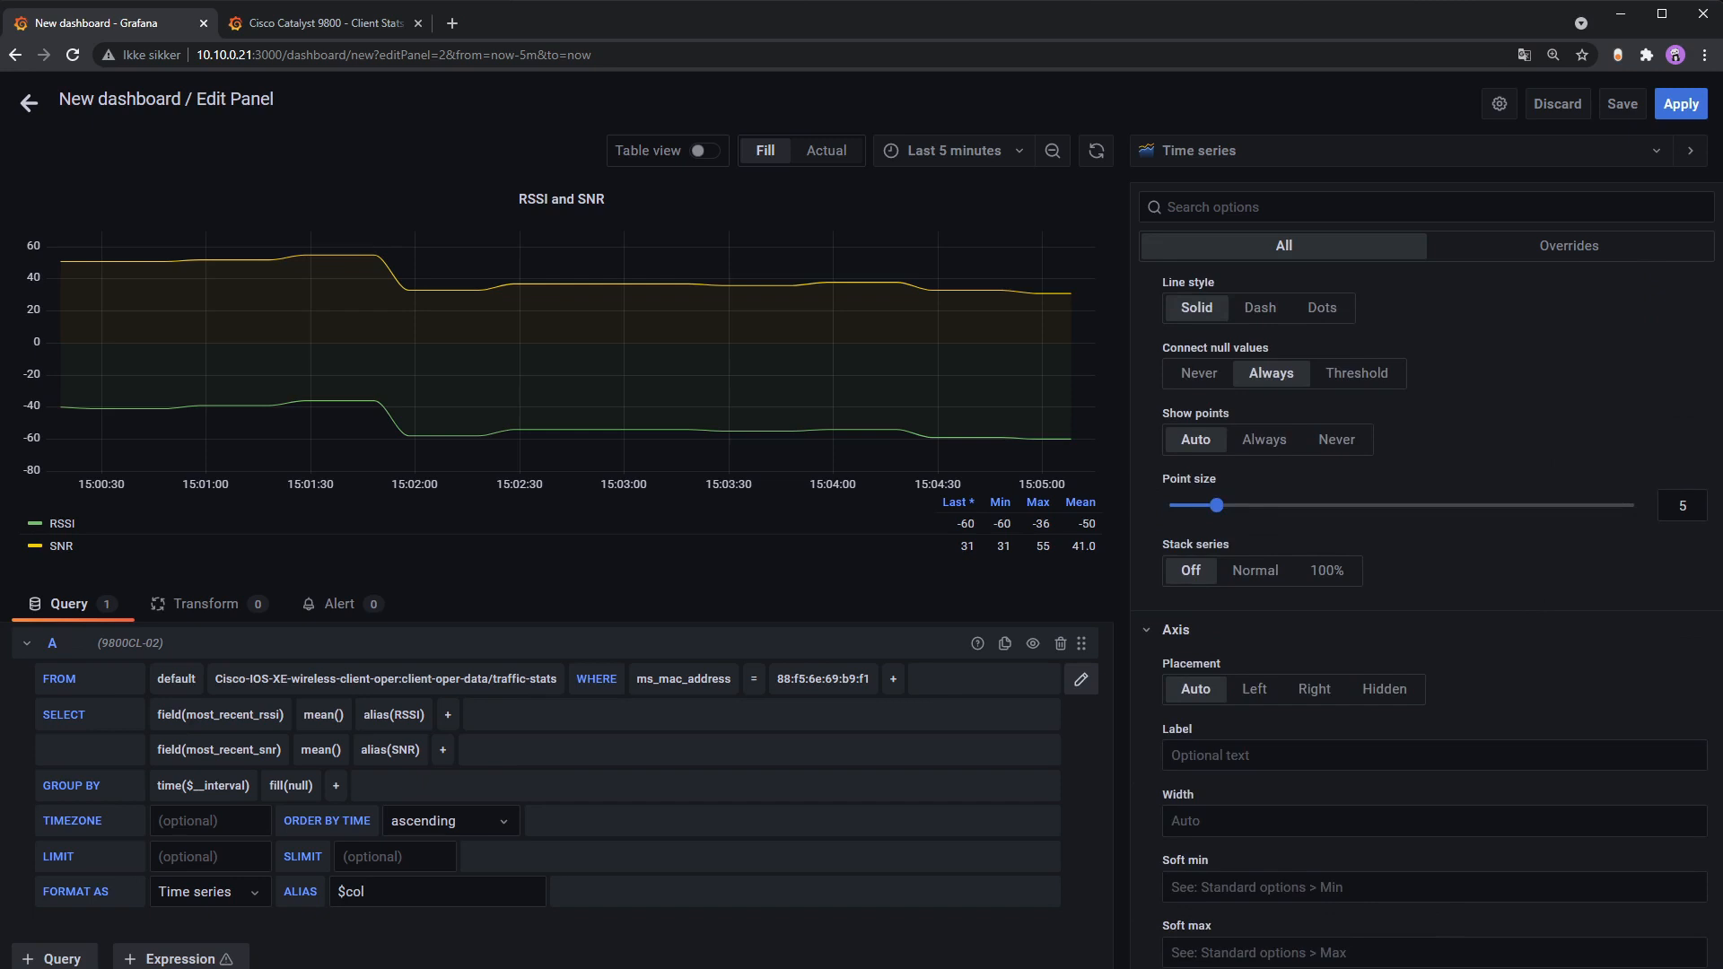
scroll(1640, 616, "down", 10)
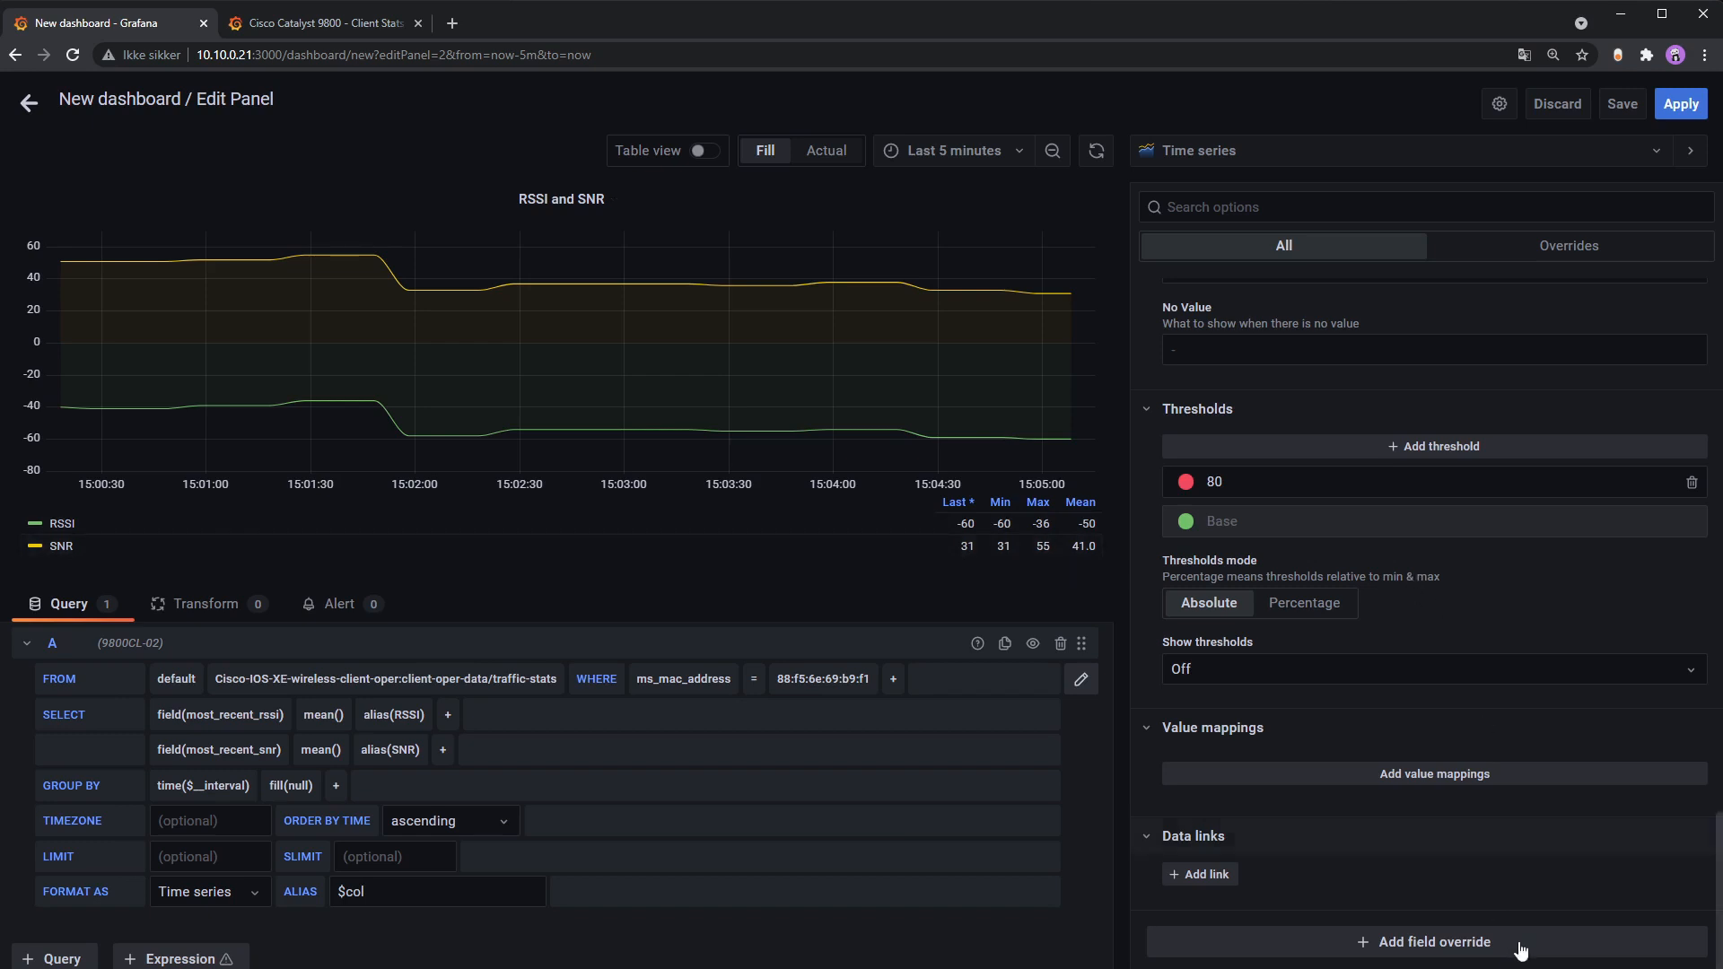
Step: Add a Fields with name RSSI override with a Color scheme property
left_click(1447, 941)
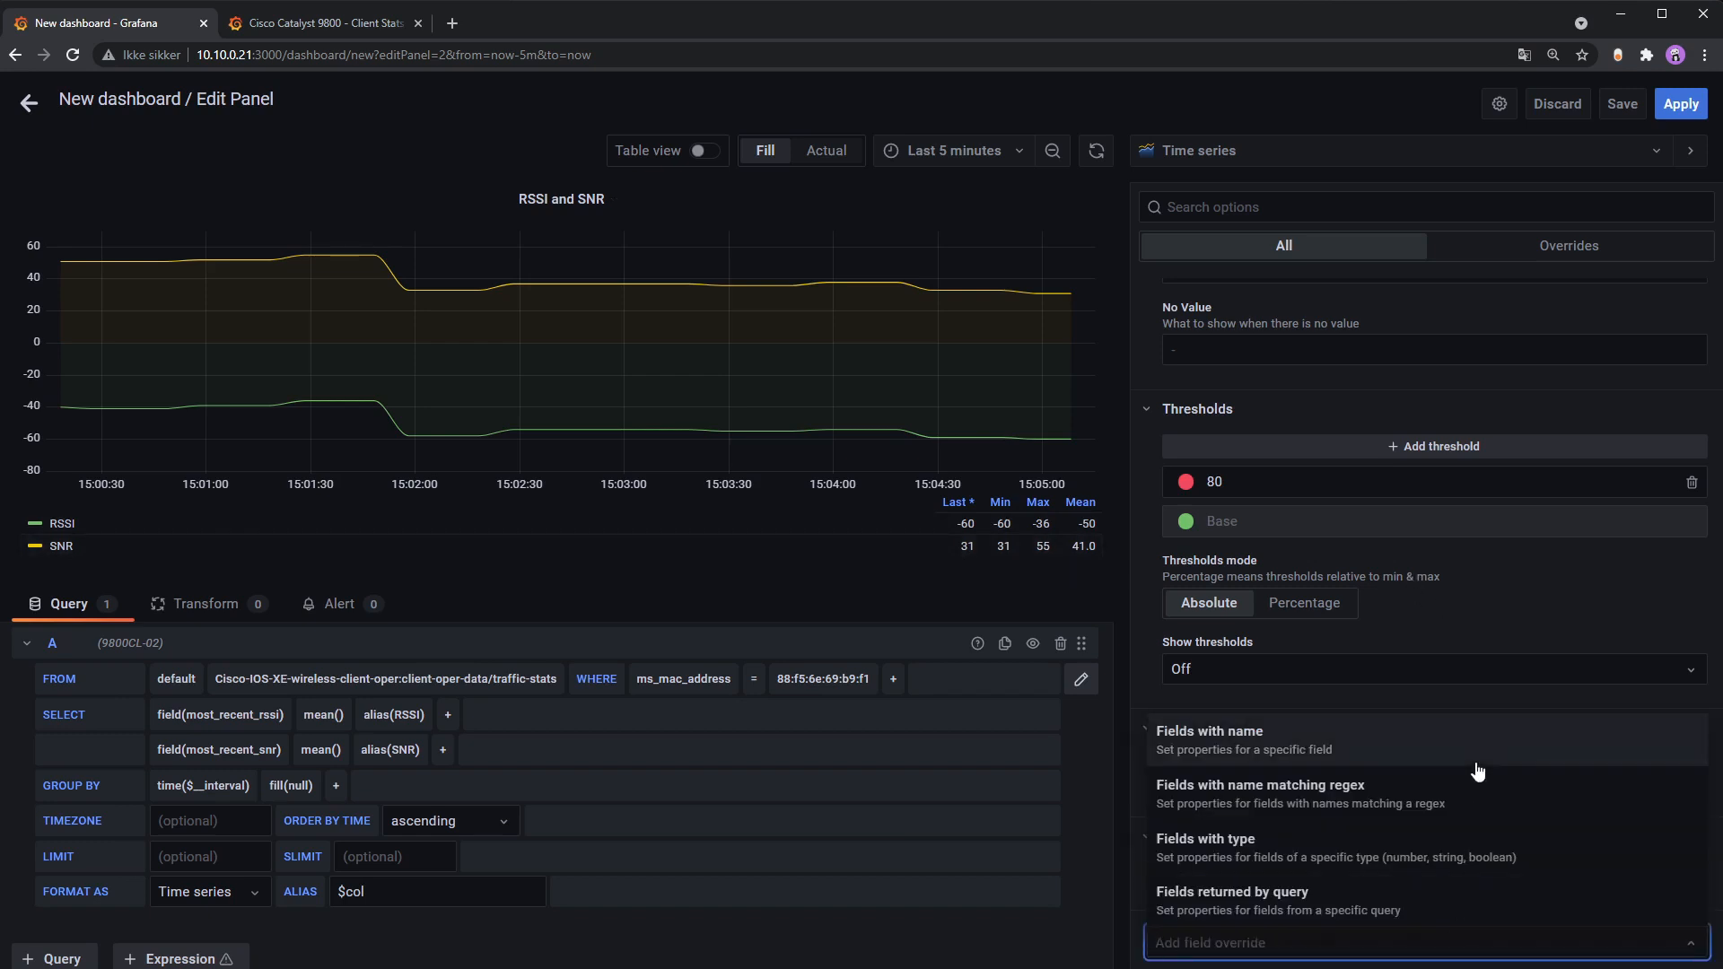
scroll(1433, 796, "down", 1)
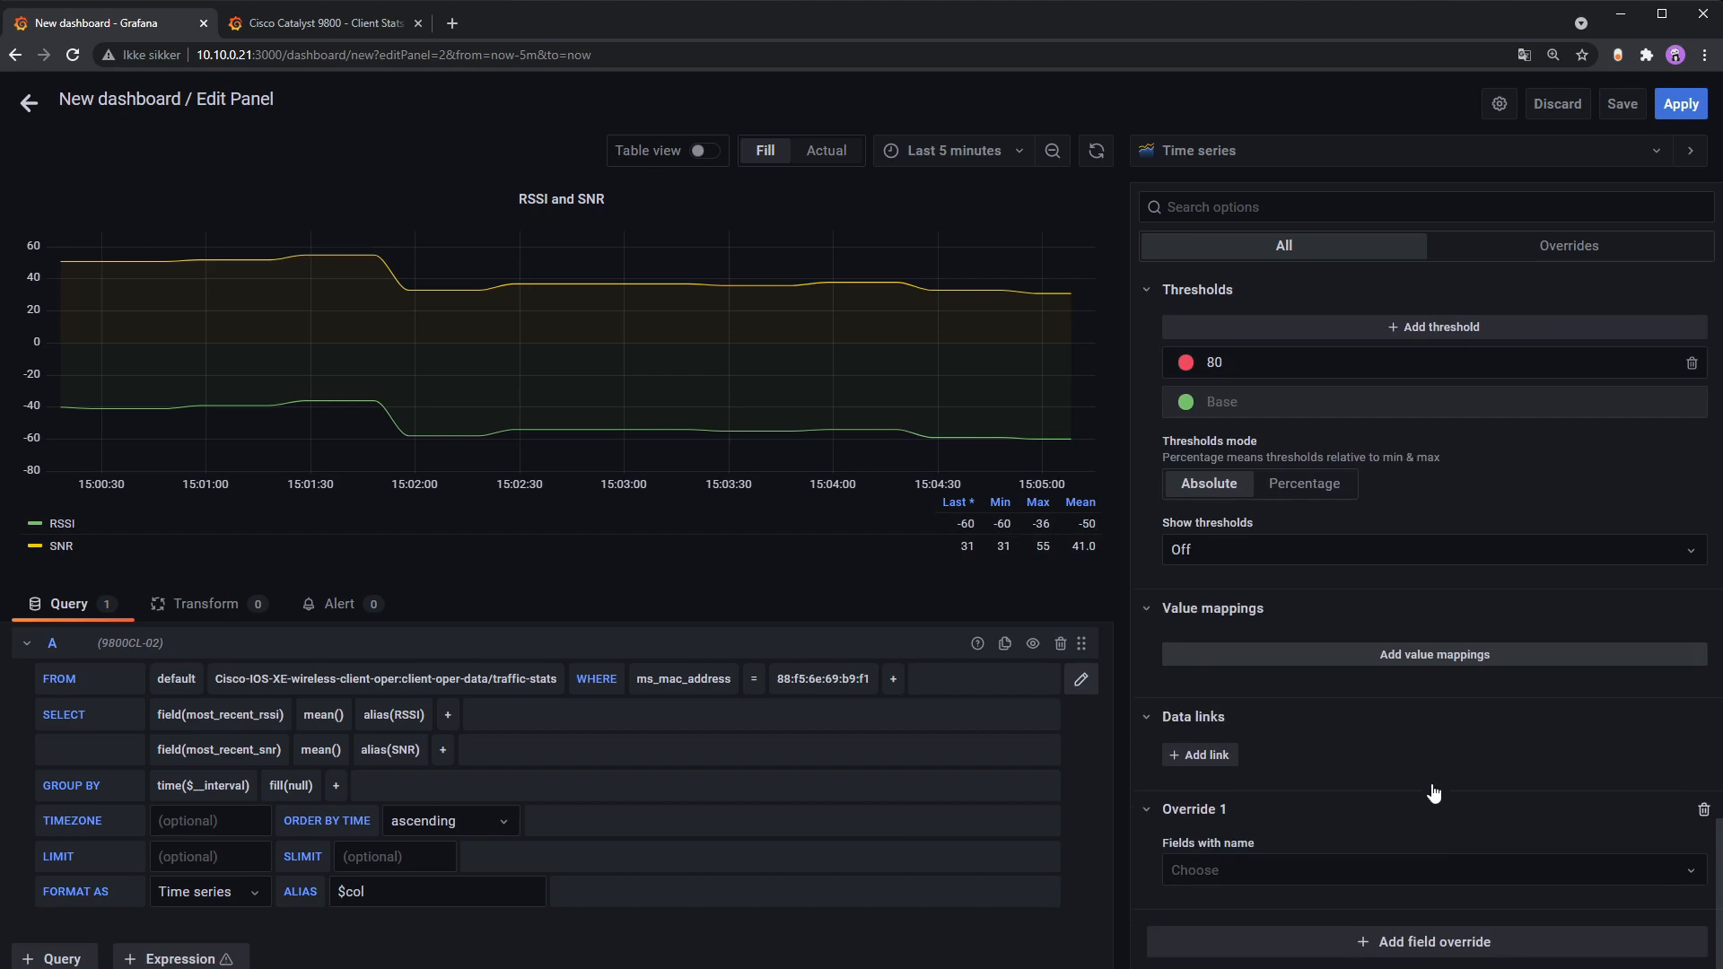
left_click(1316, 856)
left_click(1312, 766)
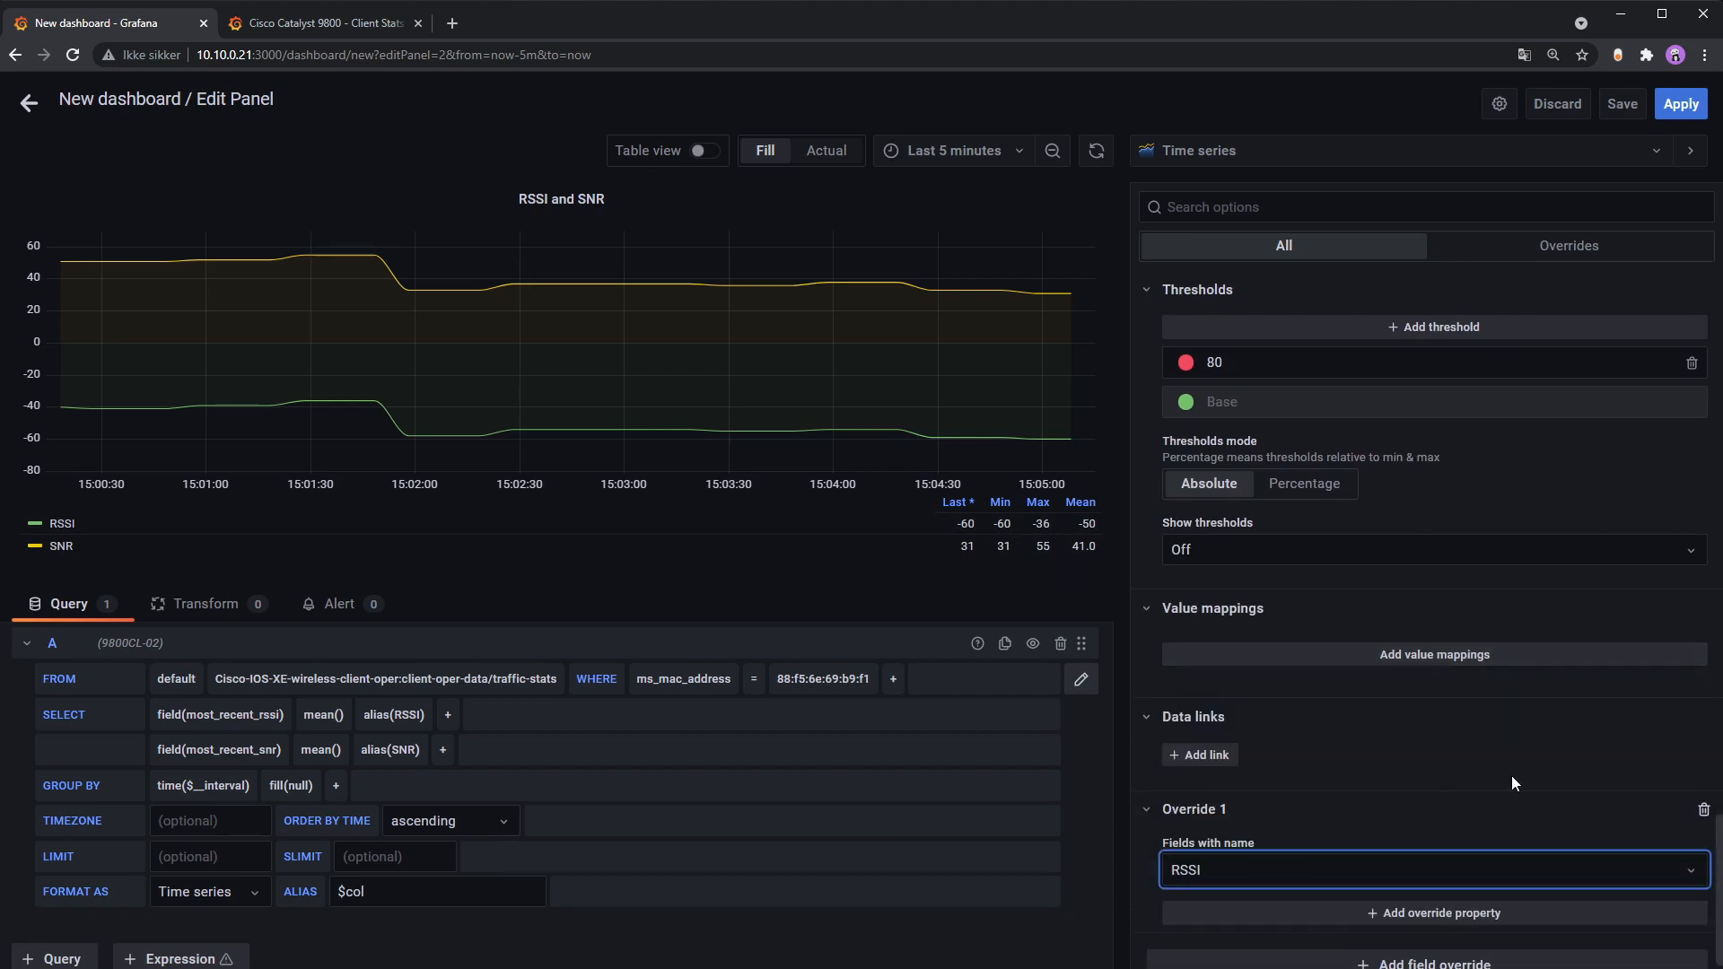
left_click(1495, 893)
scroll(1404, 697, "down", 1)
scroll(1414, 798, "up", 1)
type("colo")
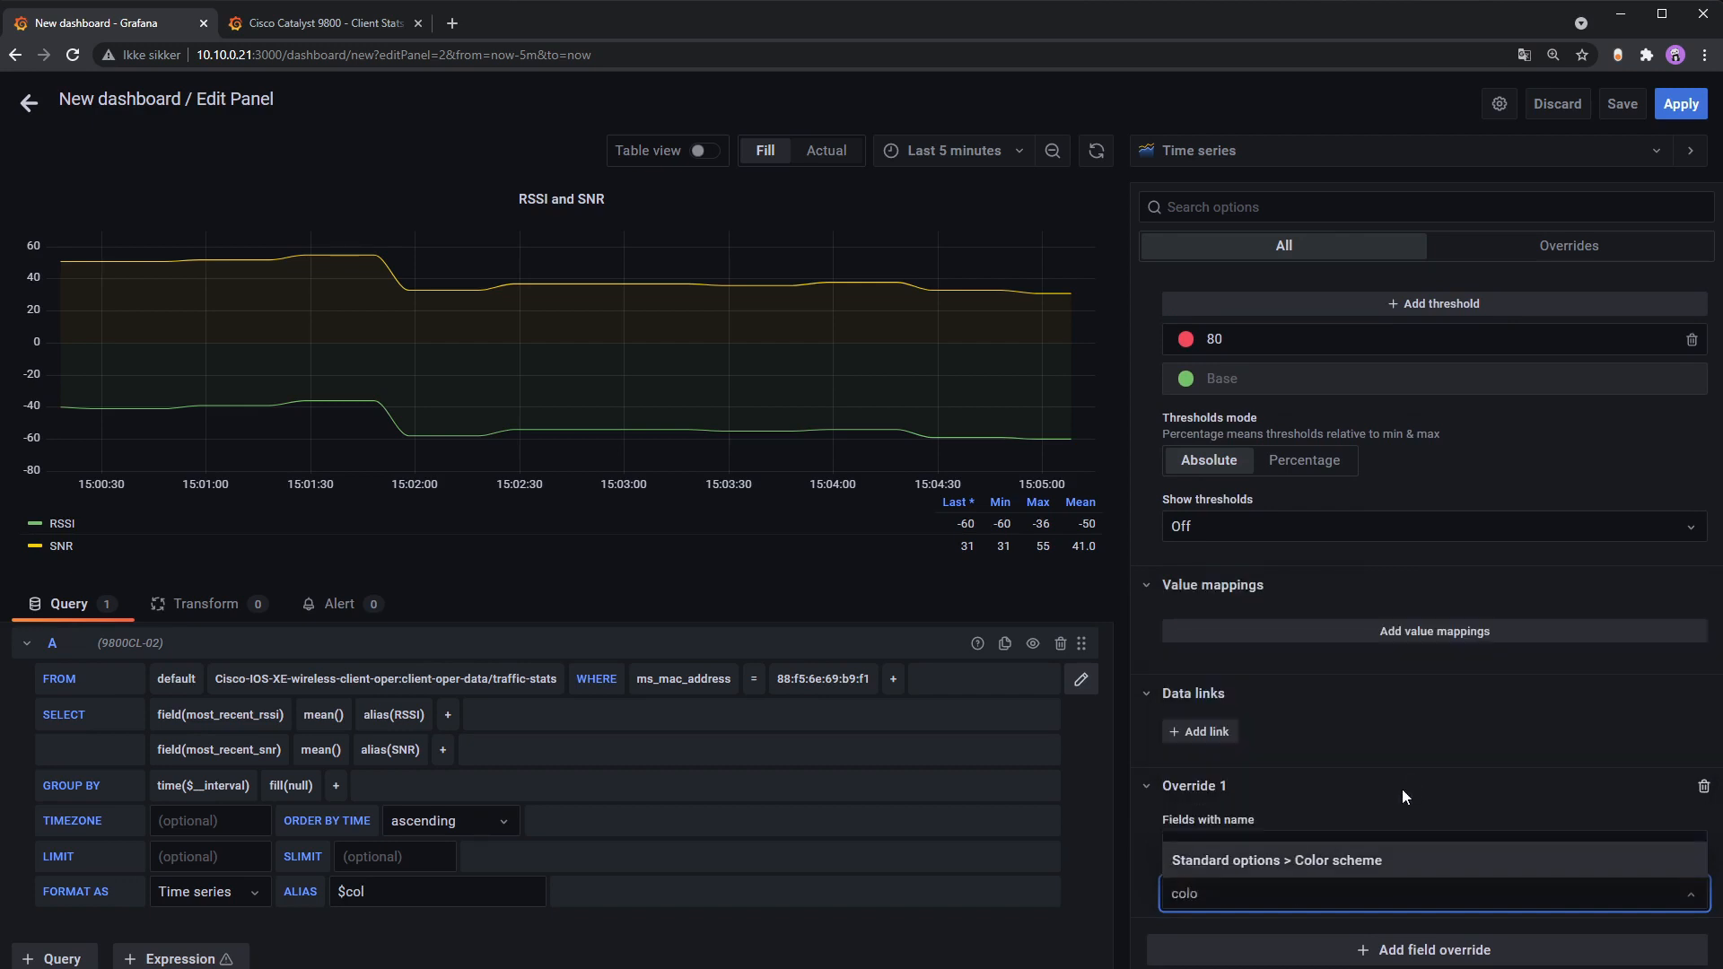
left_click(1385, 860)
Step: Set the RSSI color scheme to From thresholds, make the base dark red, and add a threshold
left_click(1625, 915)
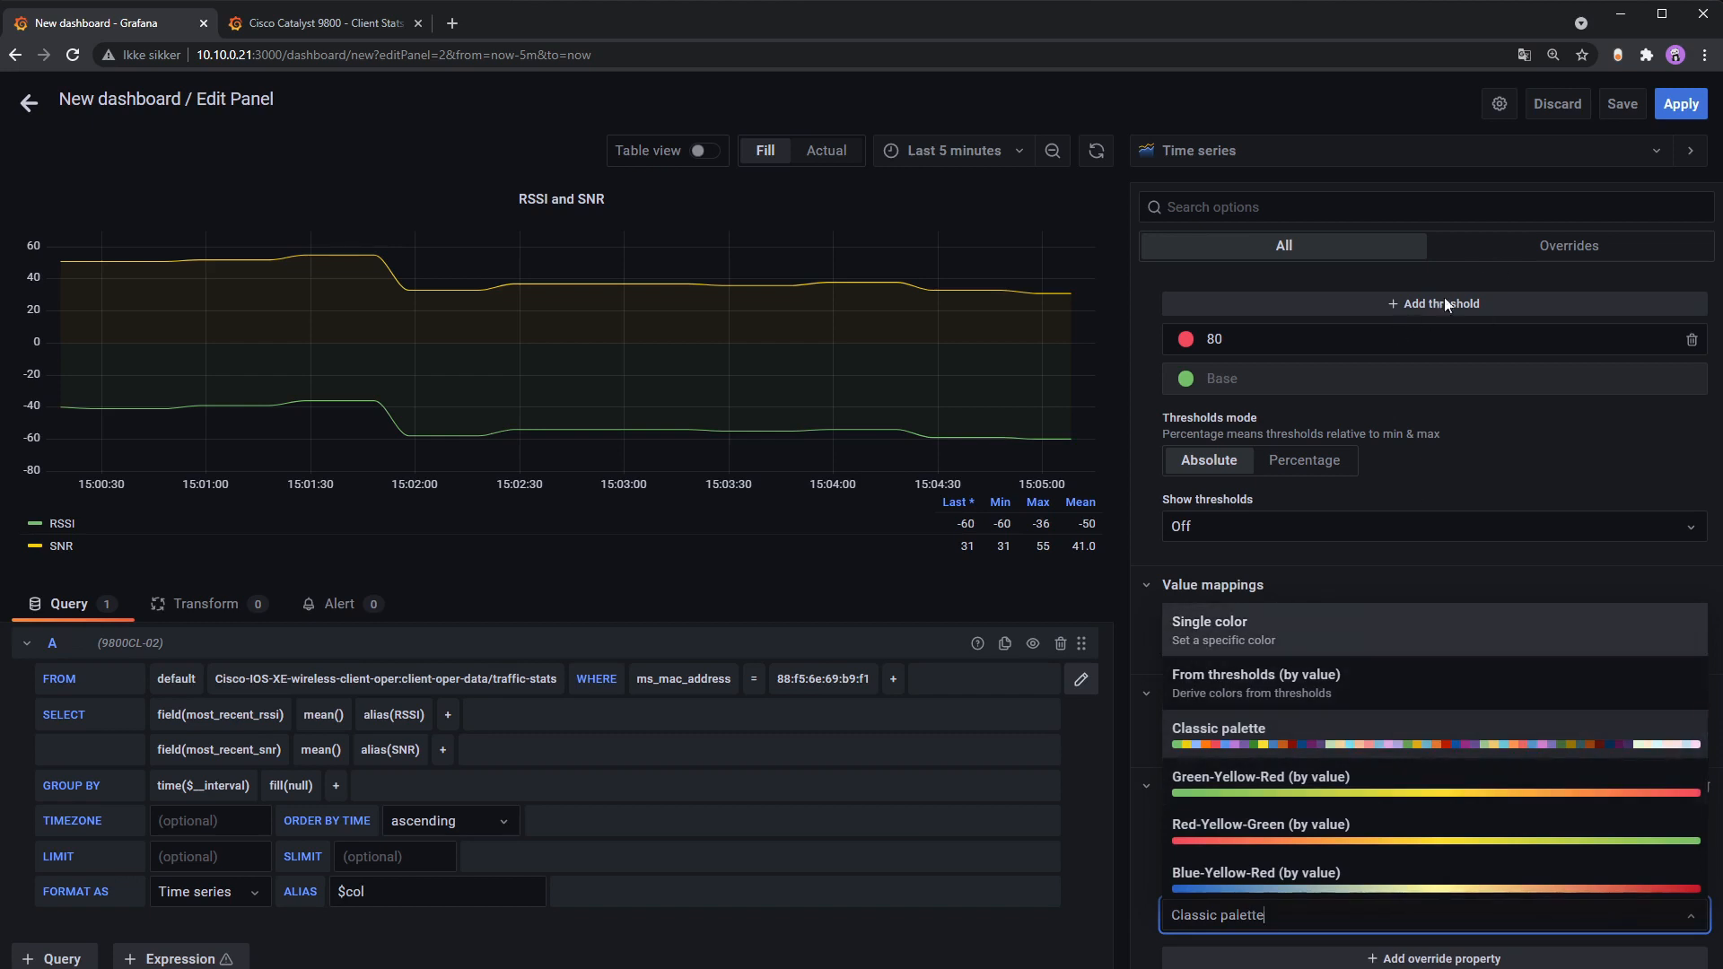
left_click(1260, 627)
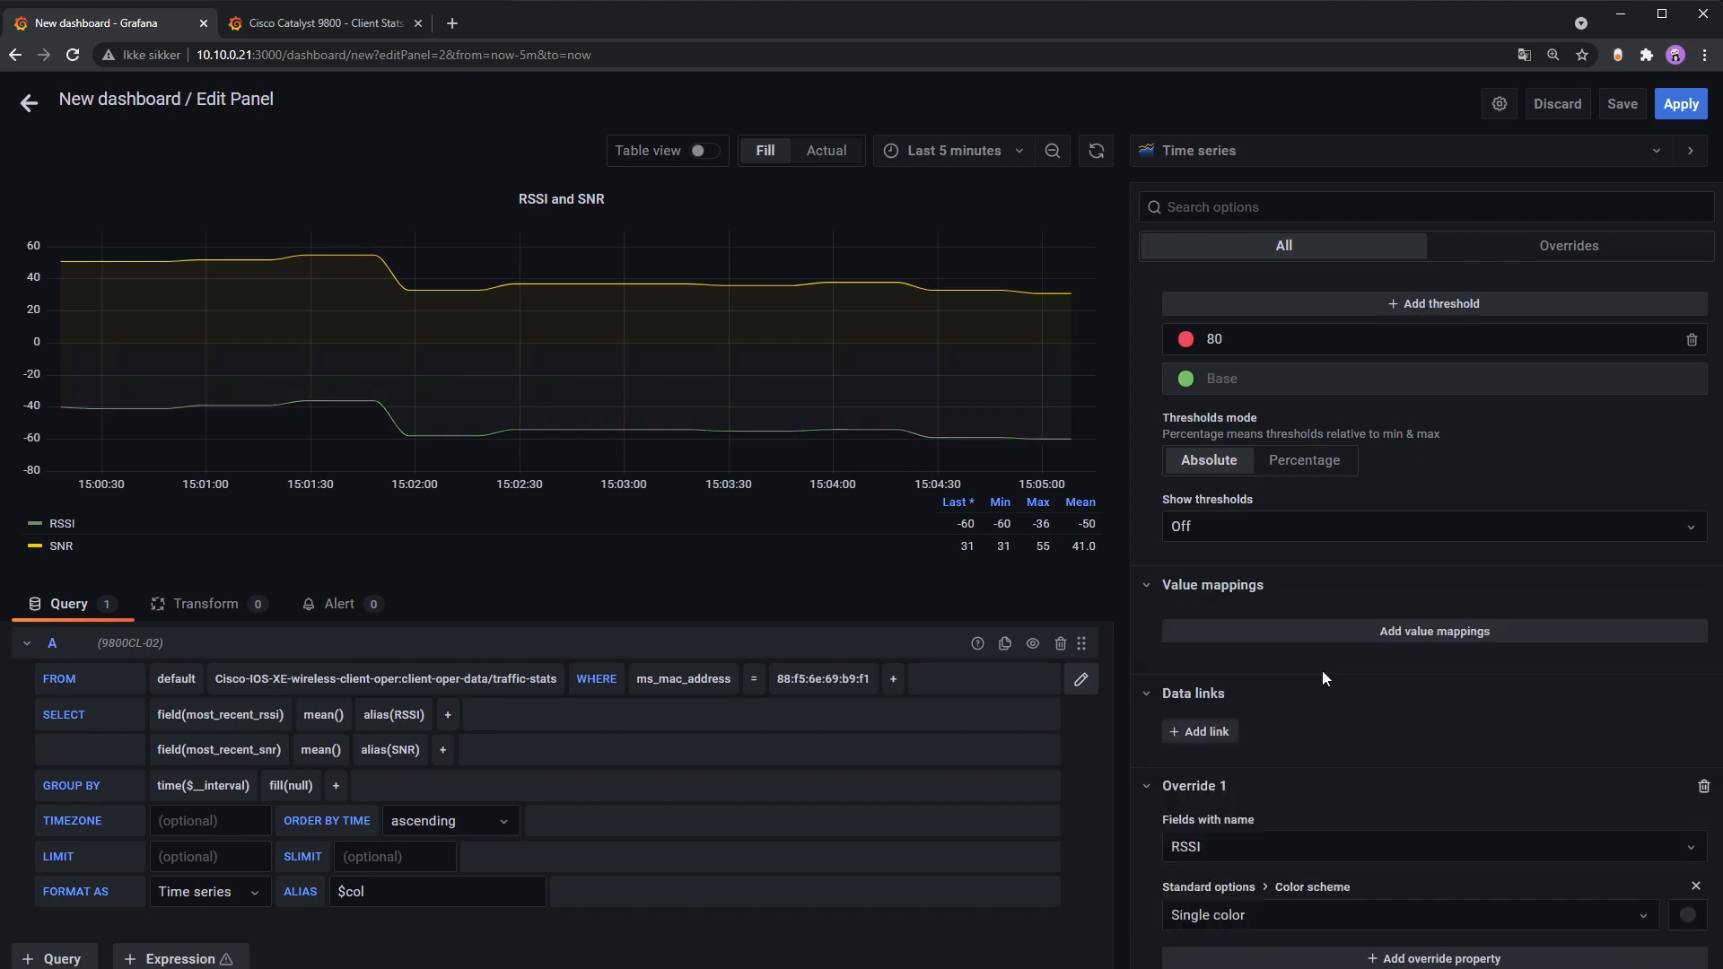
left_click(1689, 917)
left_click(1524, 904)
left_click(1308, 846)
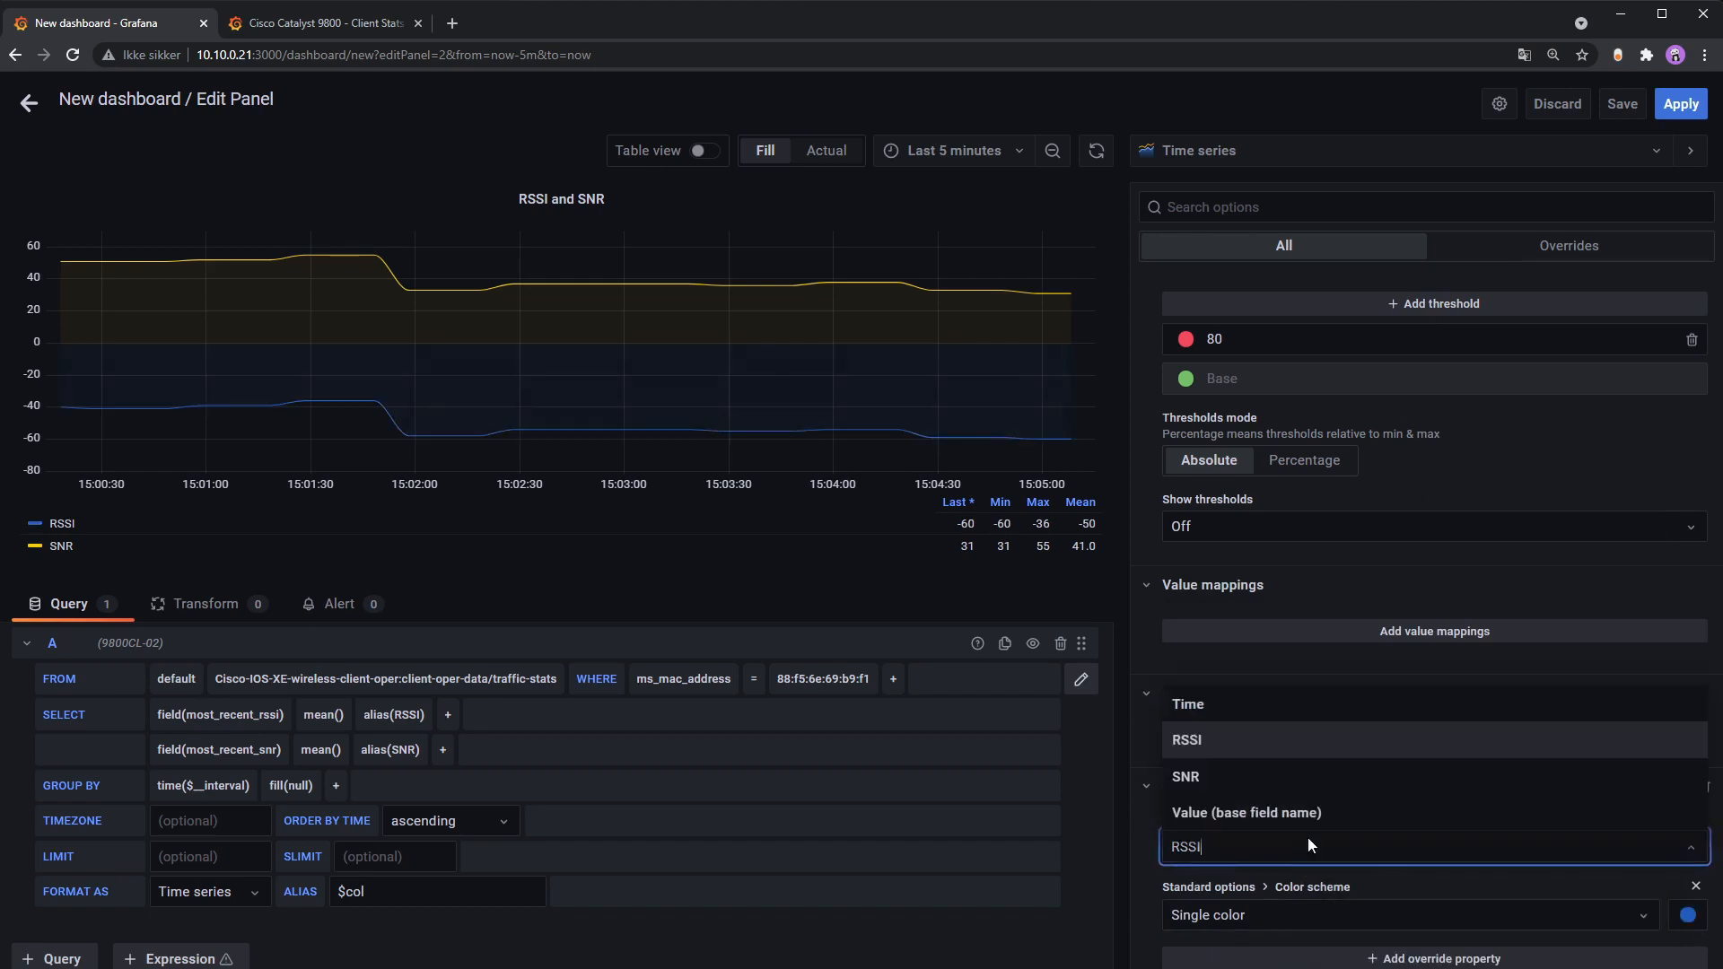
left_click(1380, 914)
left_click(1405, 673)
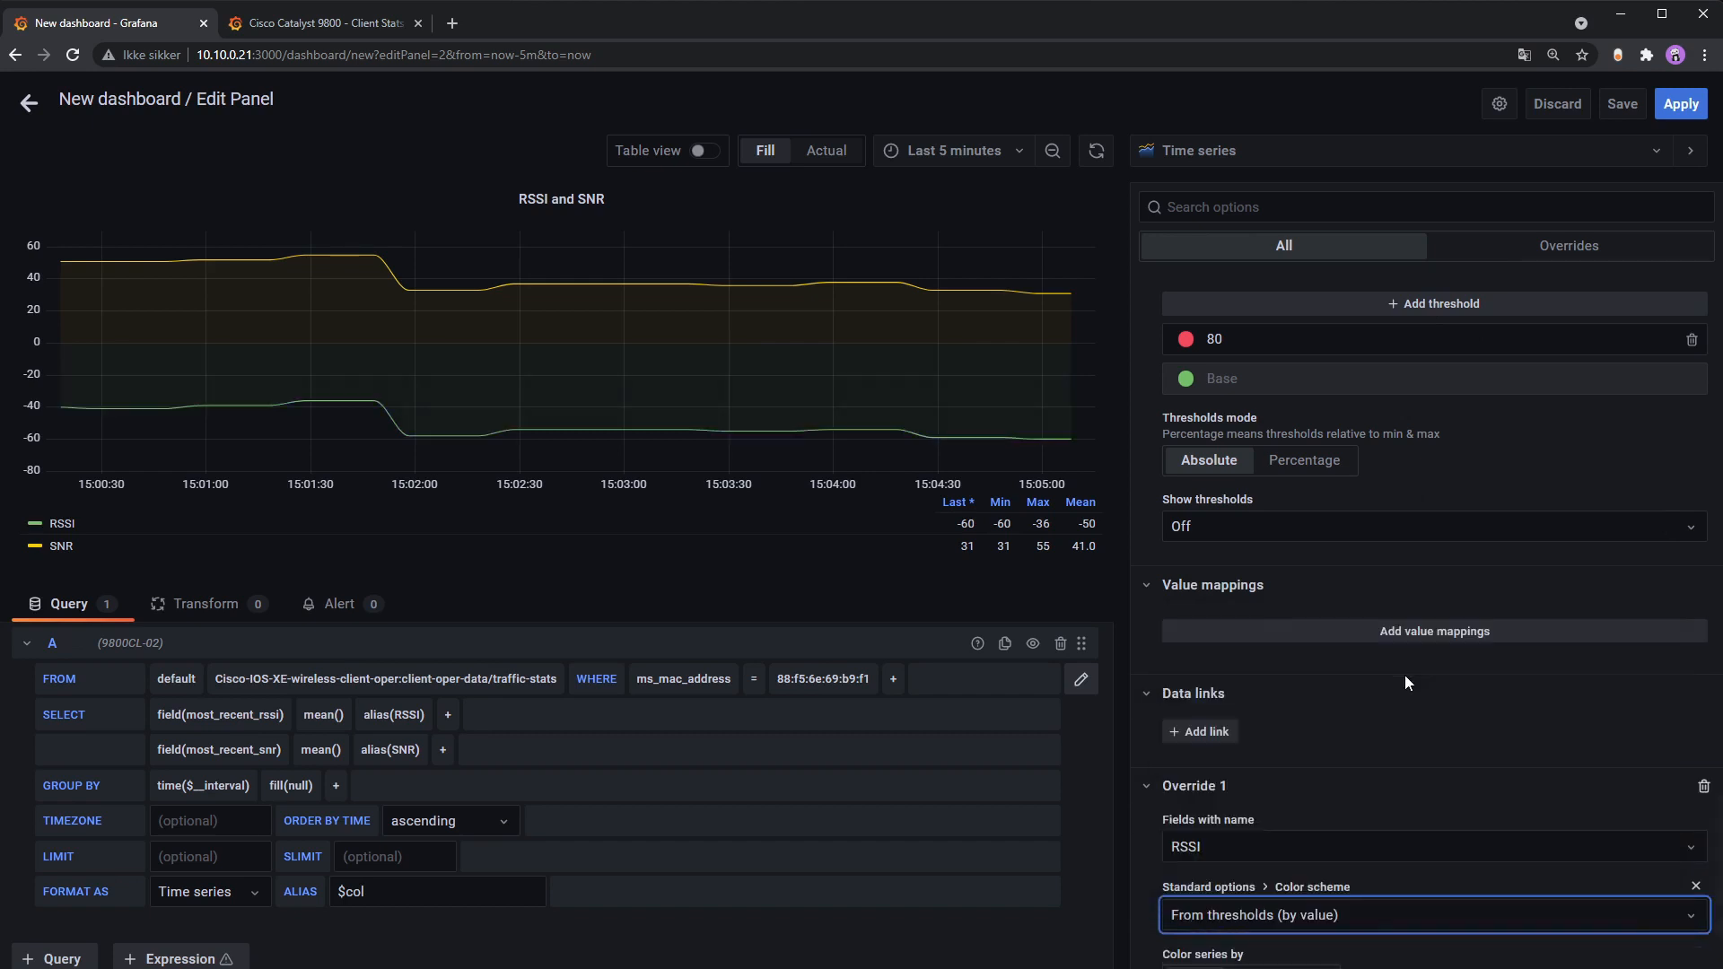
left_click(1185, 379)
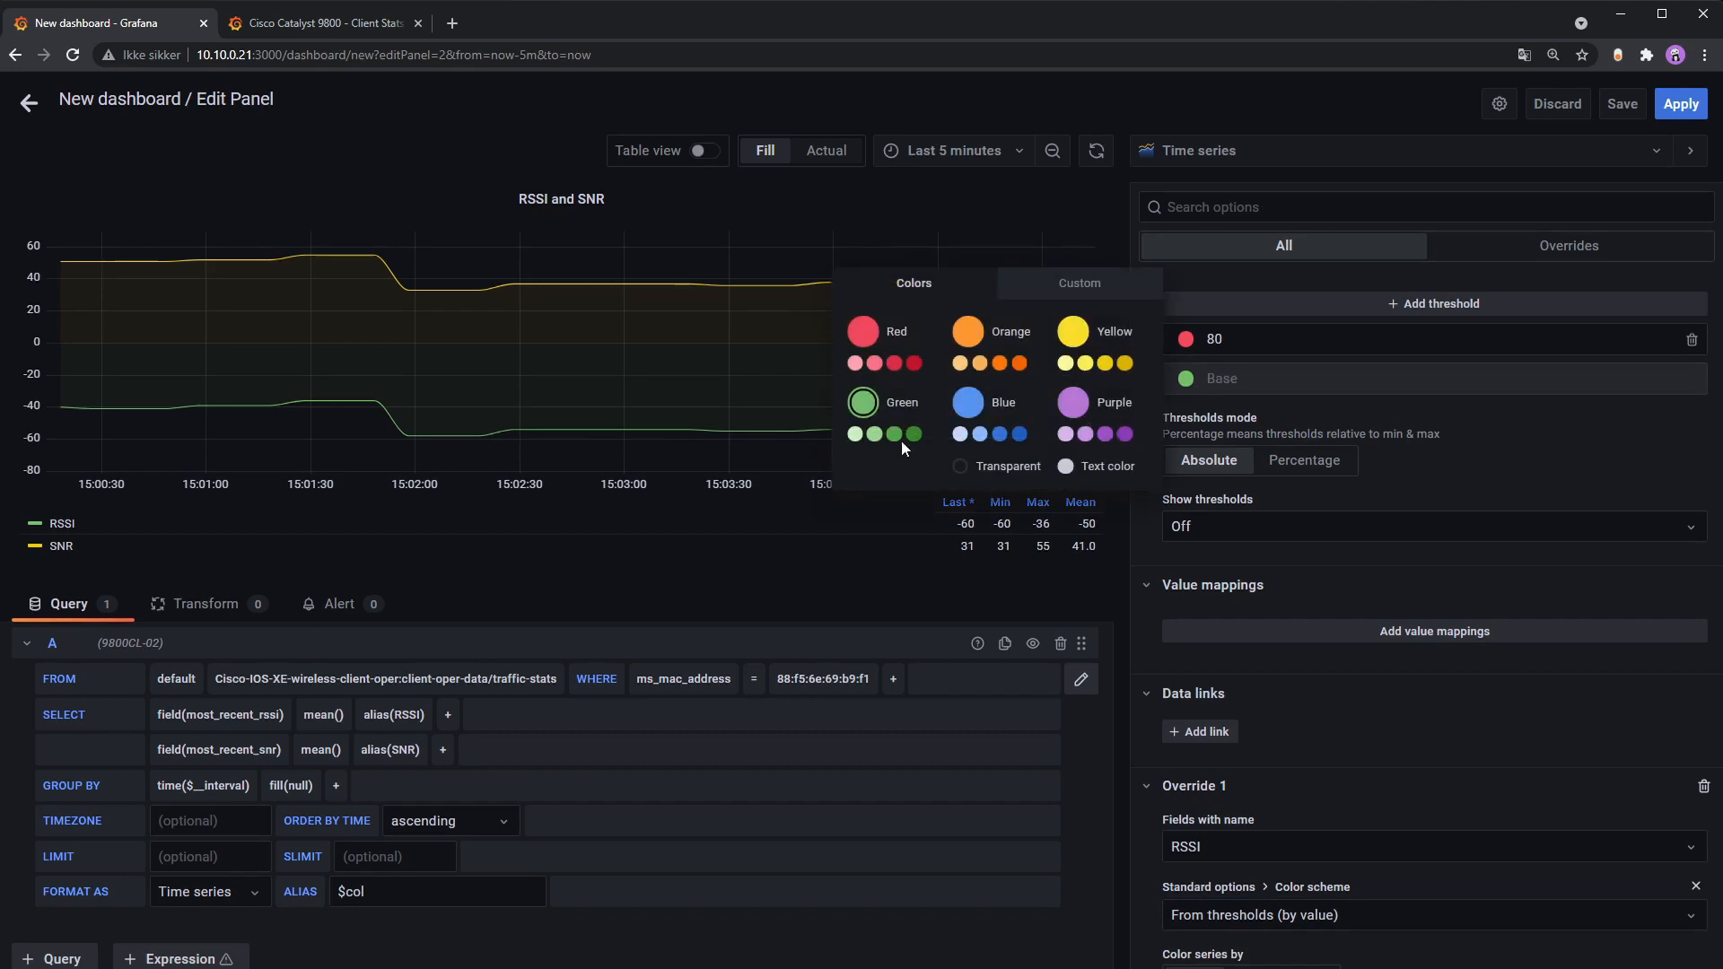
left_click(914, 362)
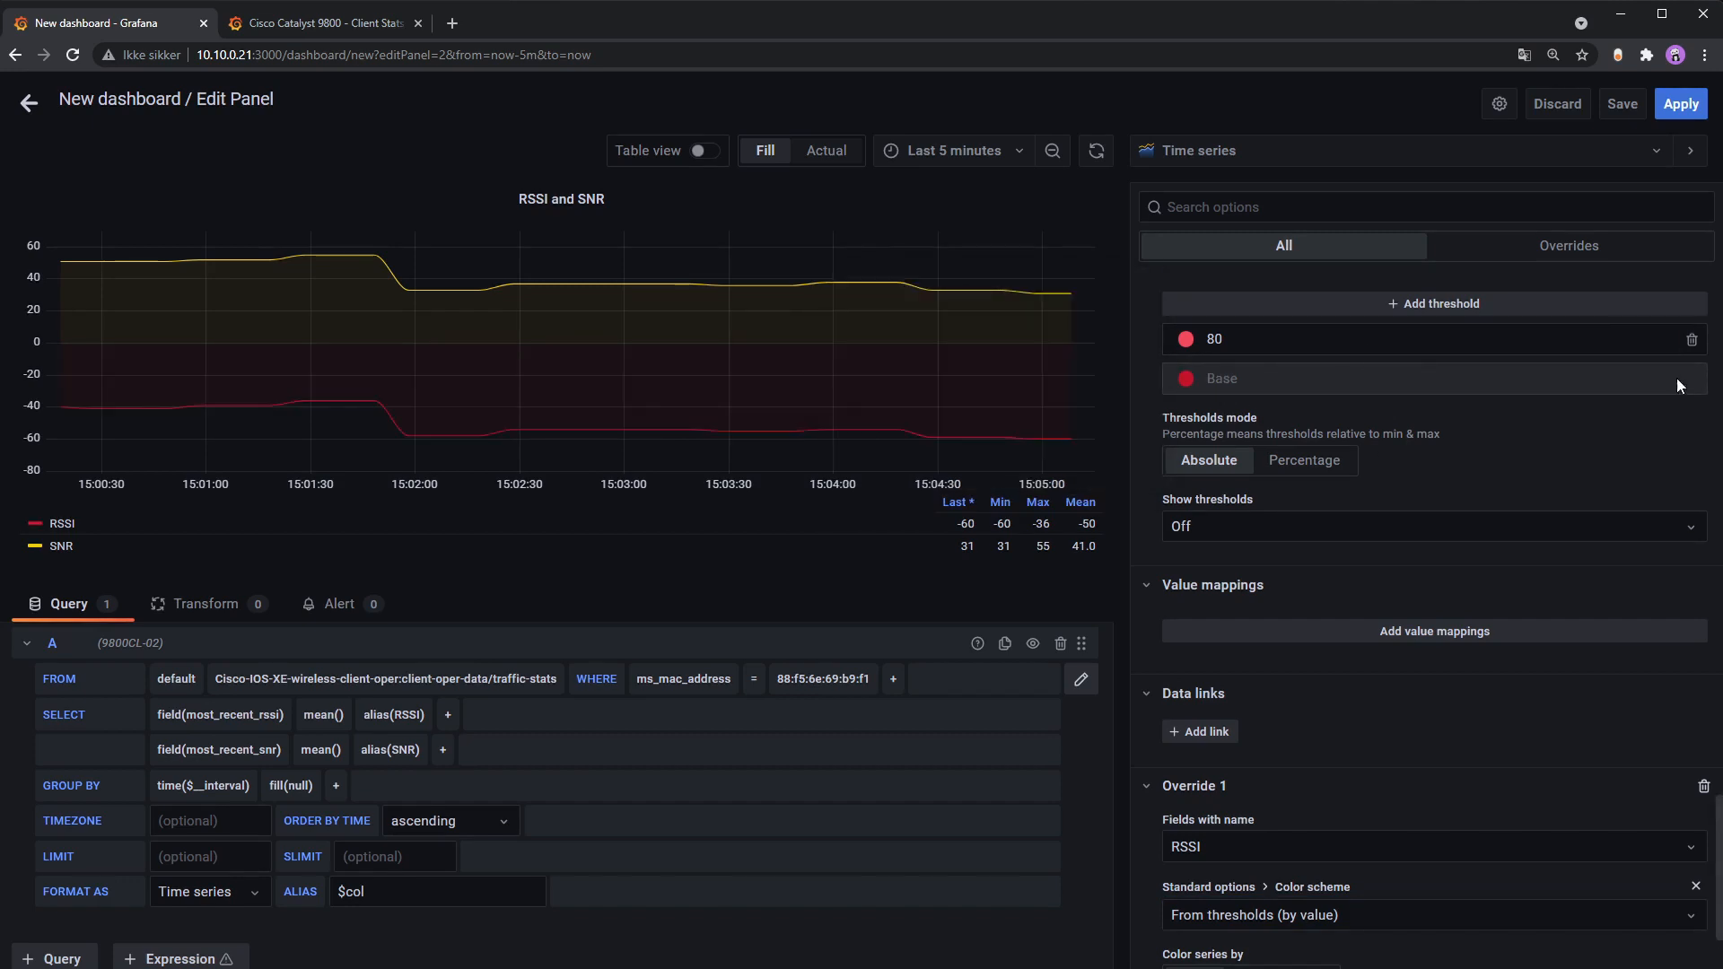
left_click(1519, 305)
Step: Set the new threshold to -90 and colour it dark red
type("60")
left_click(1241, 446)
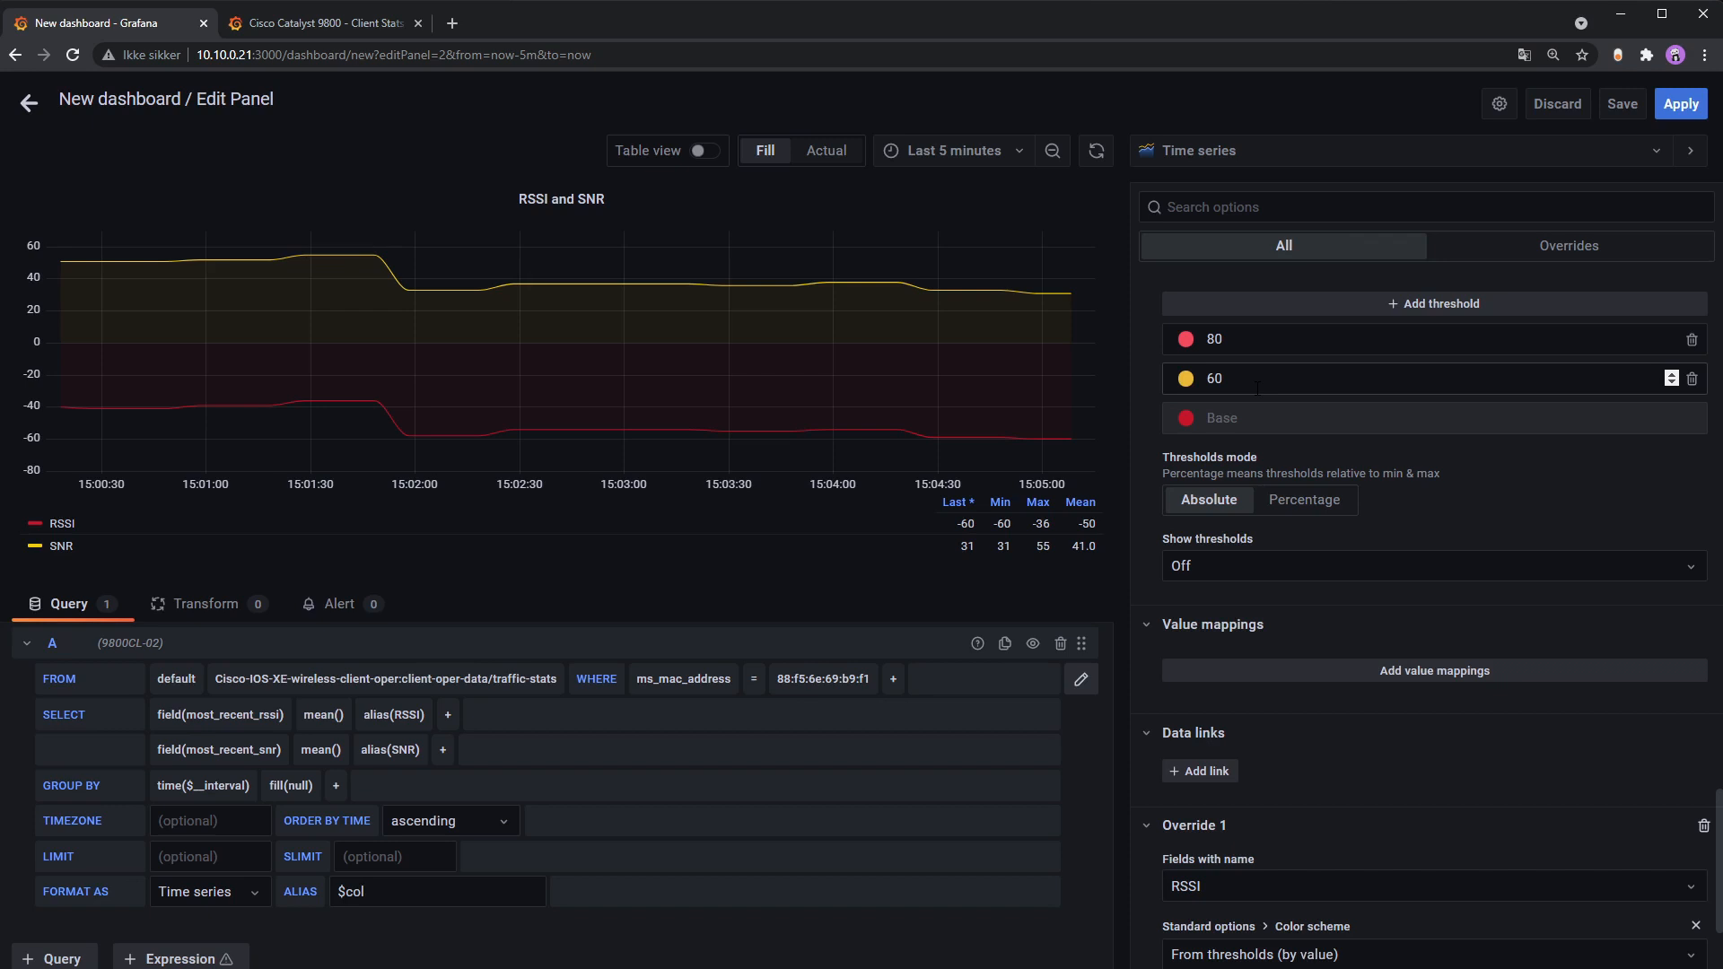
left_click_drag(1257, 388, 1194, 386)
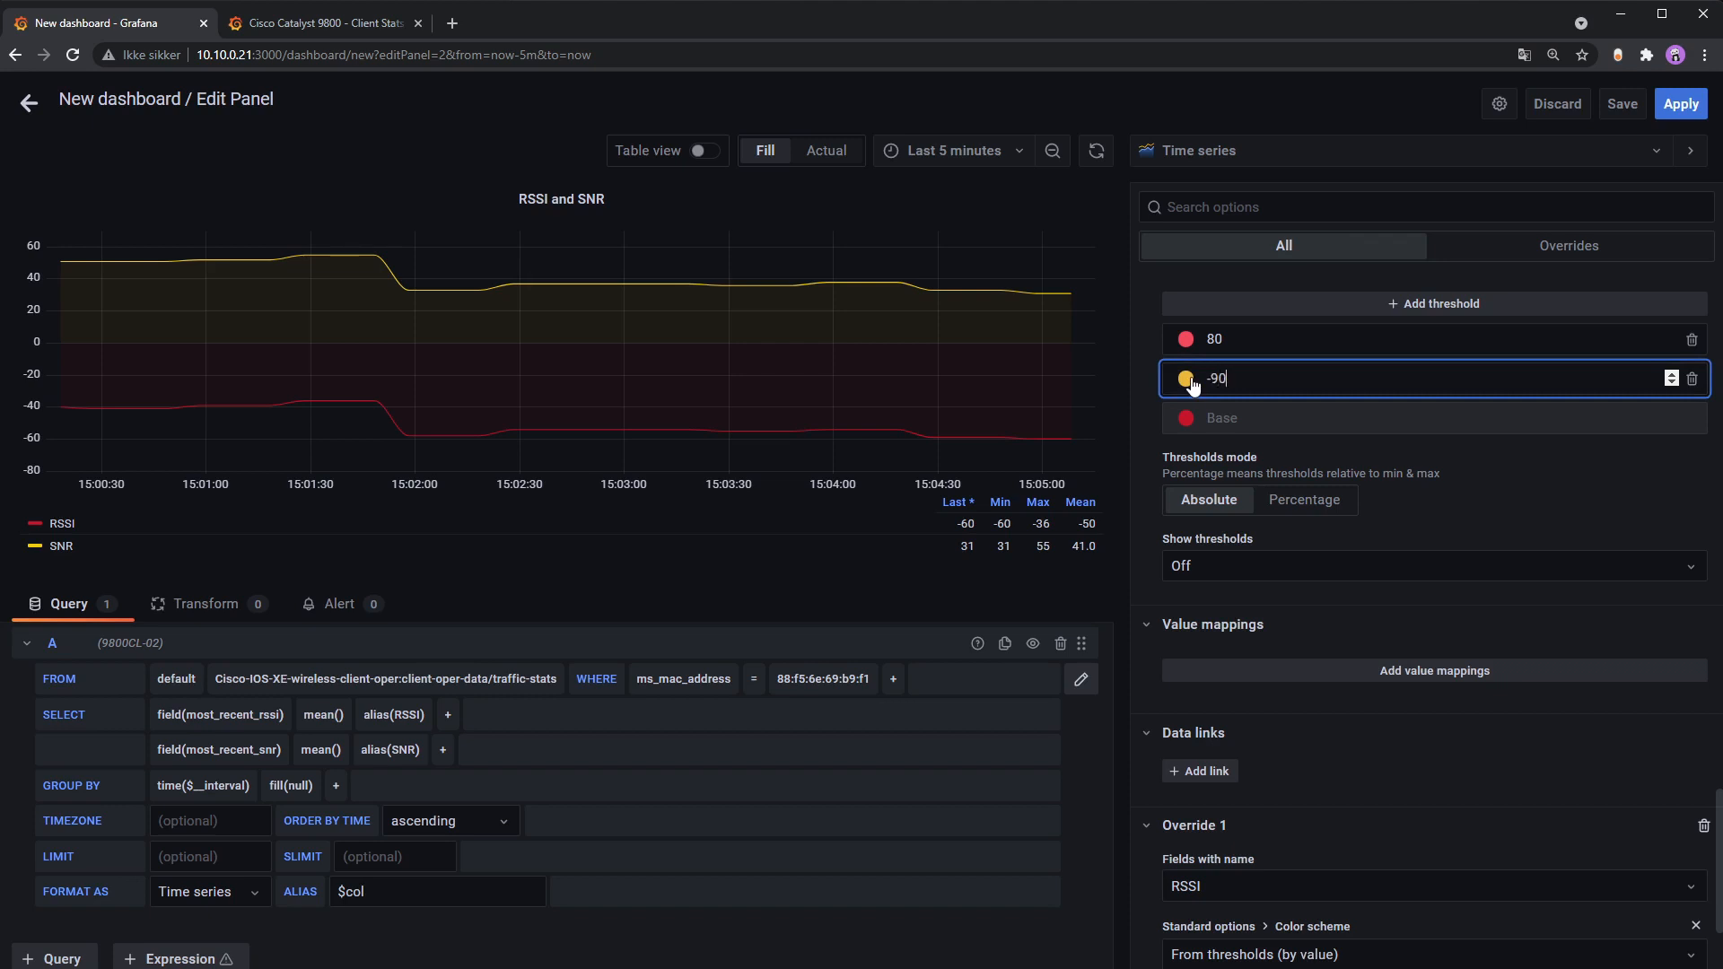
left_click(1380, 451)
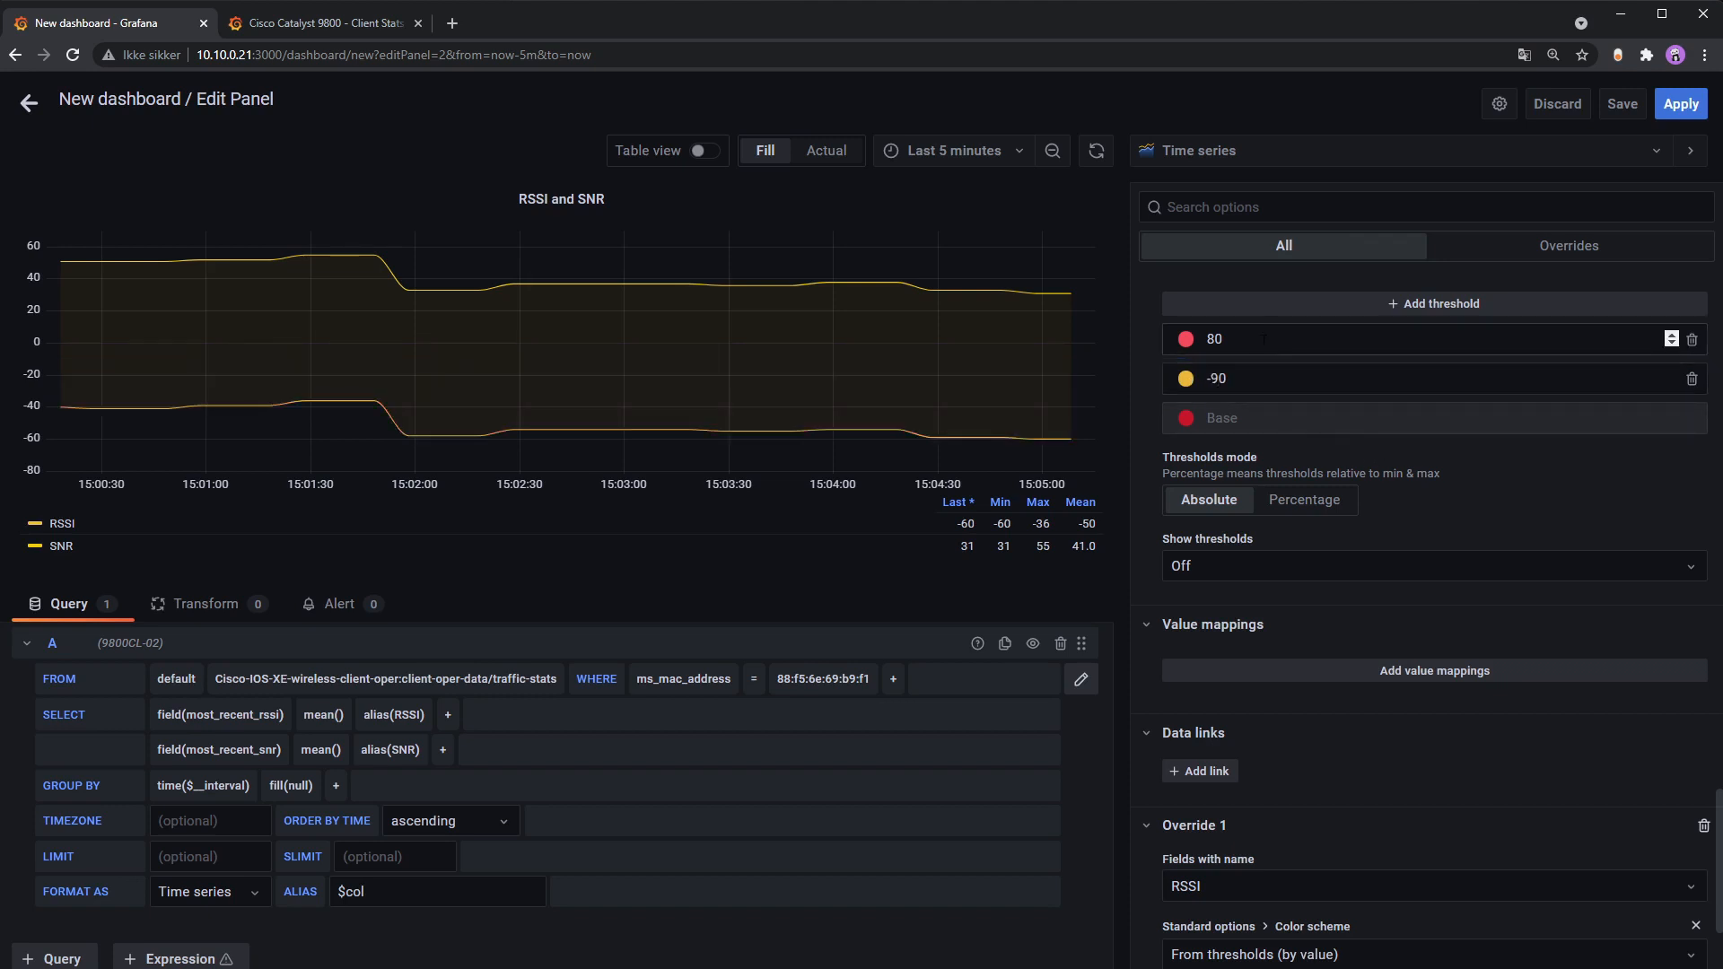
left_click(1186, 378)
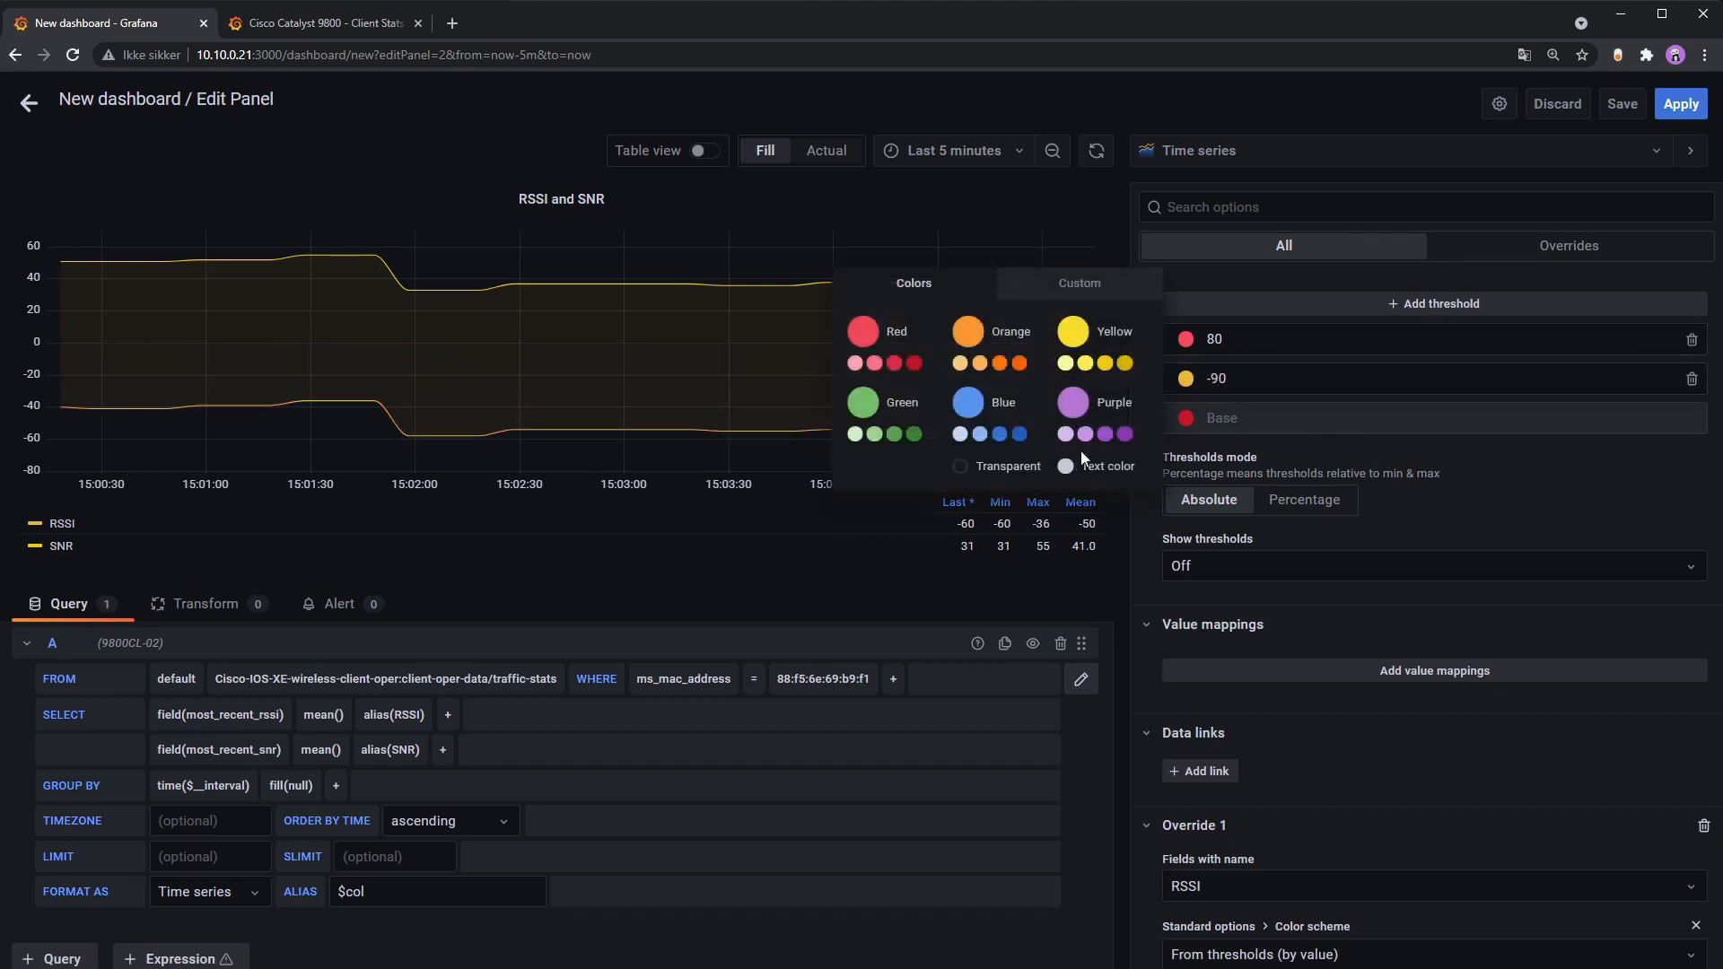
left_click(914, 363)
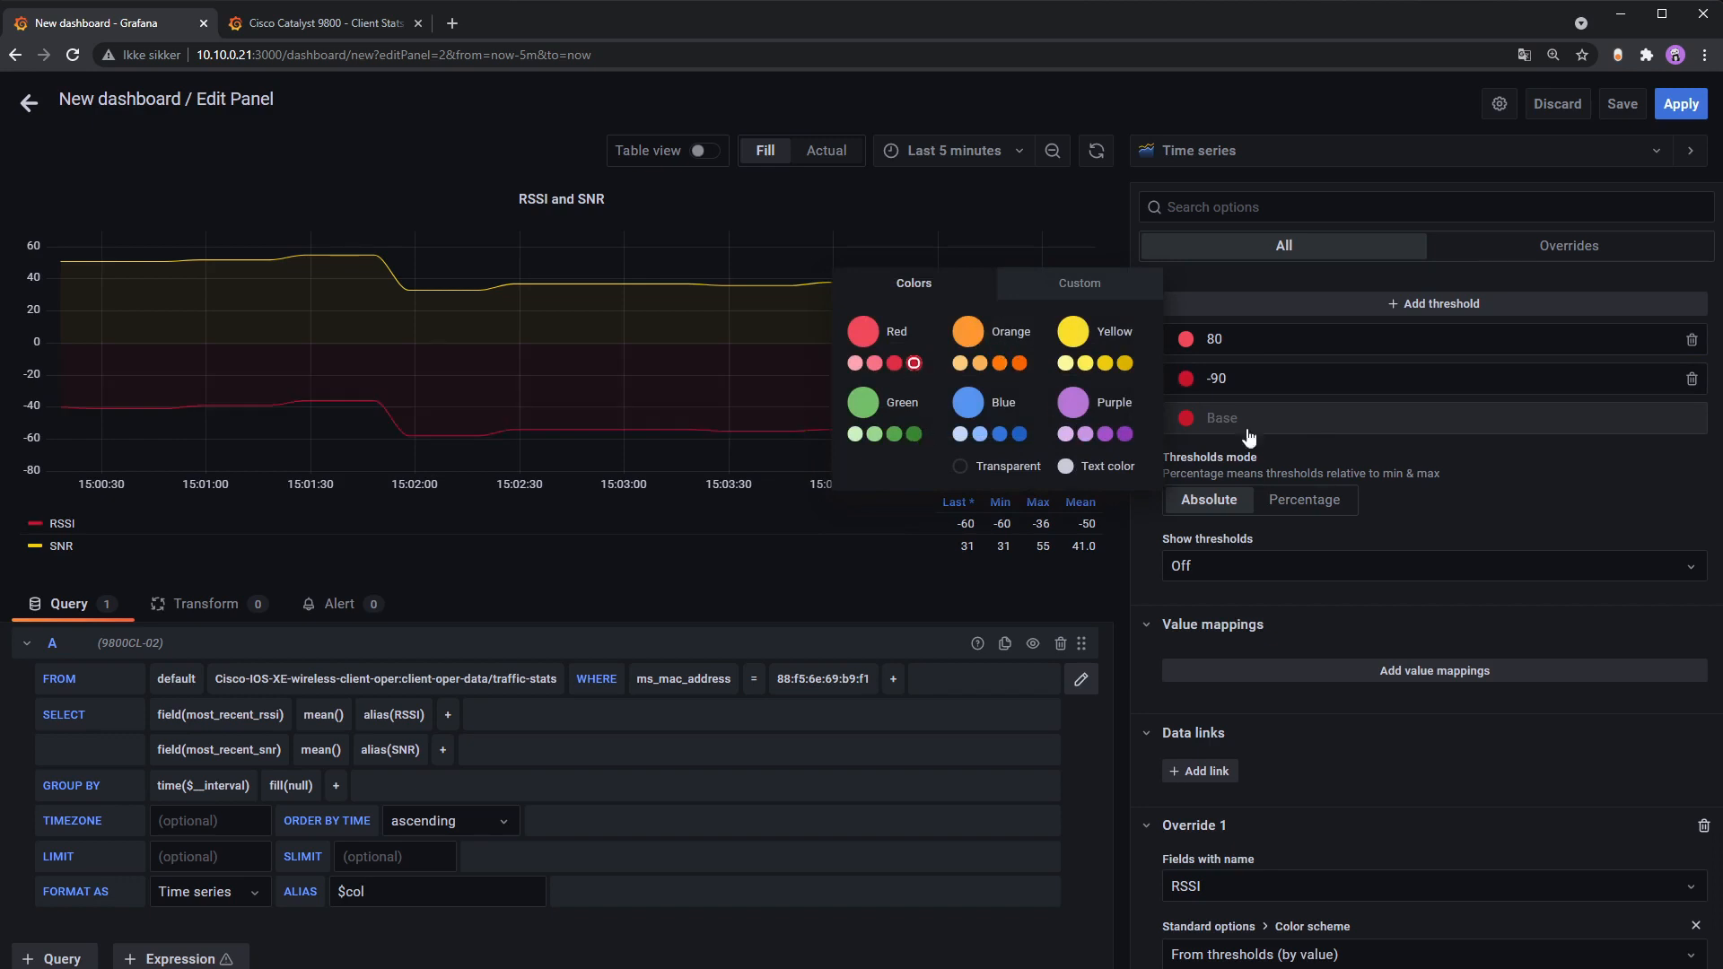
Step: Change the 80 threshold to -60 in orange and add a green -40 threshold
left_click(1303, 340)
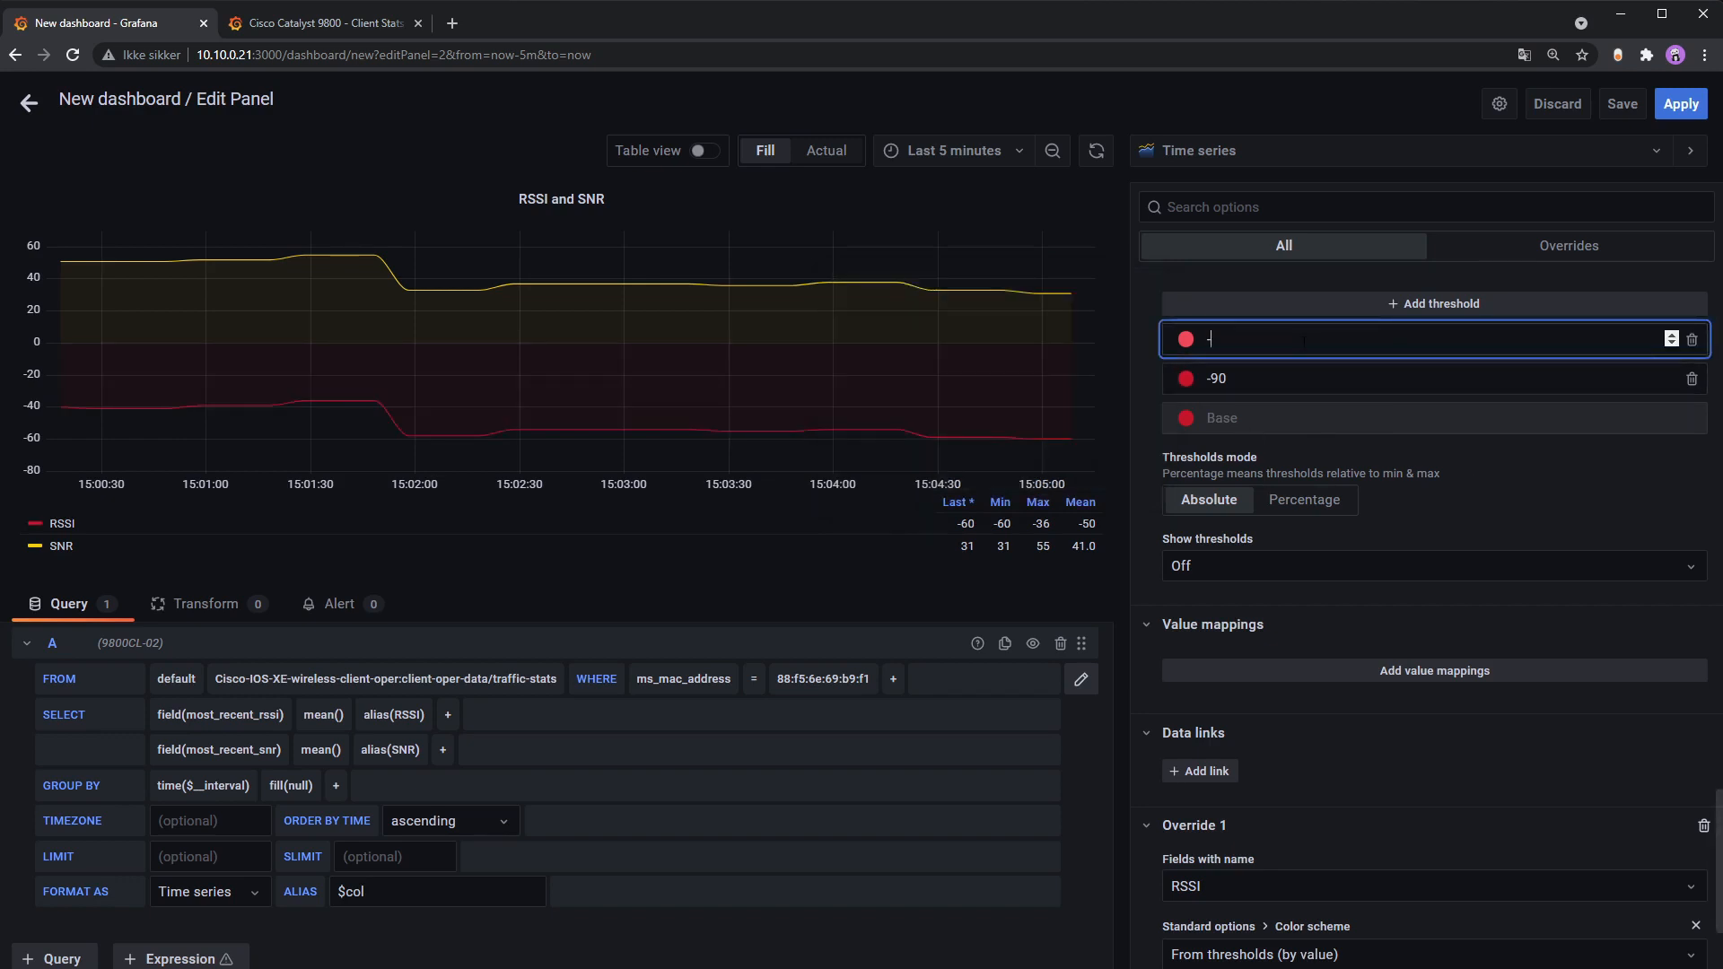
type("-60")
left_click(1377, 440)
left_click(1186, 338)
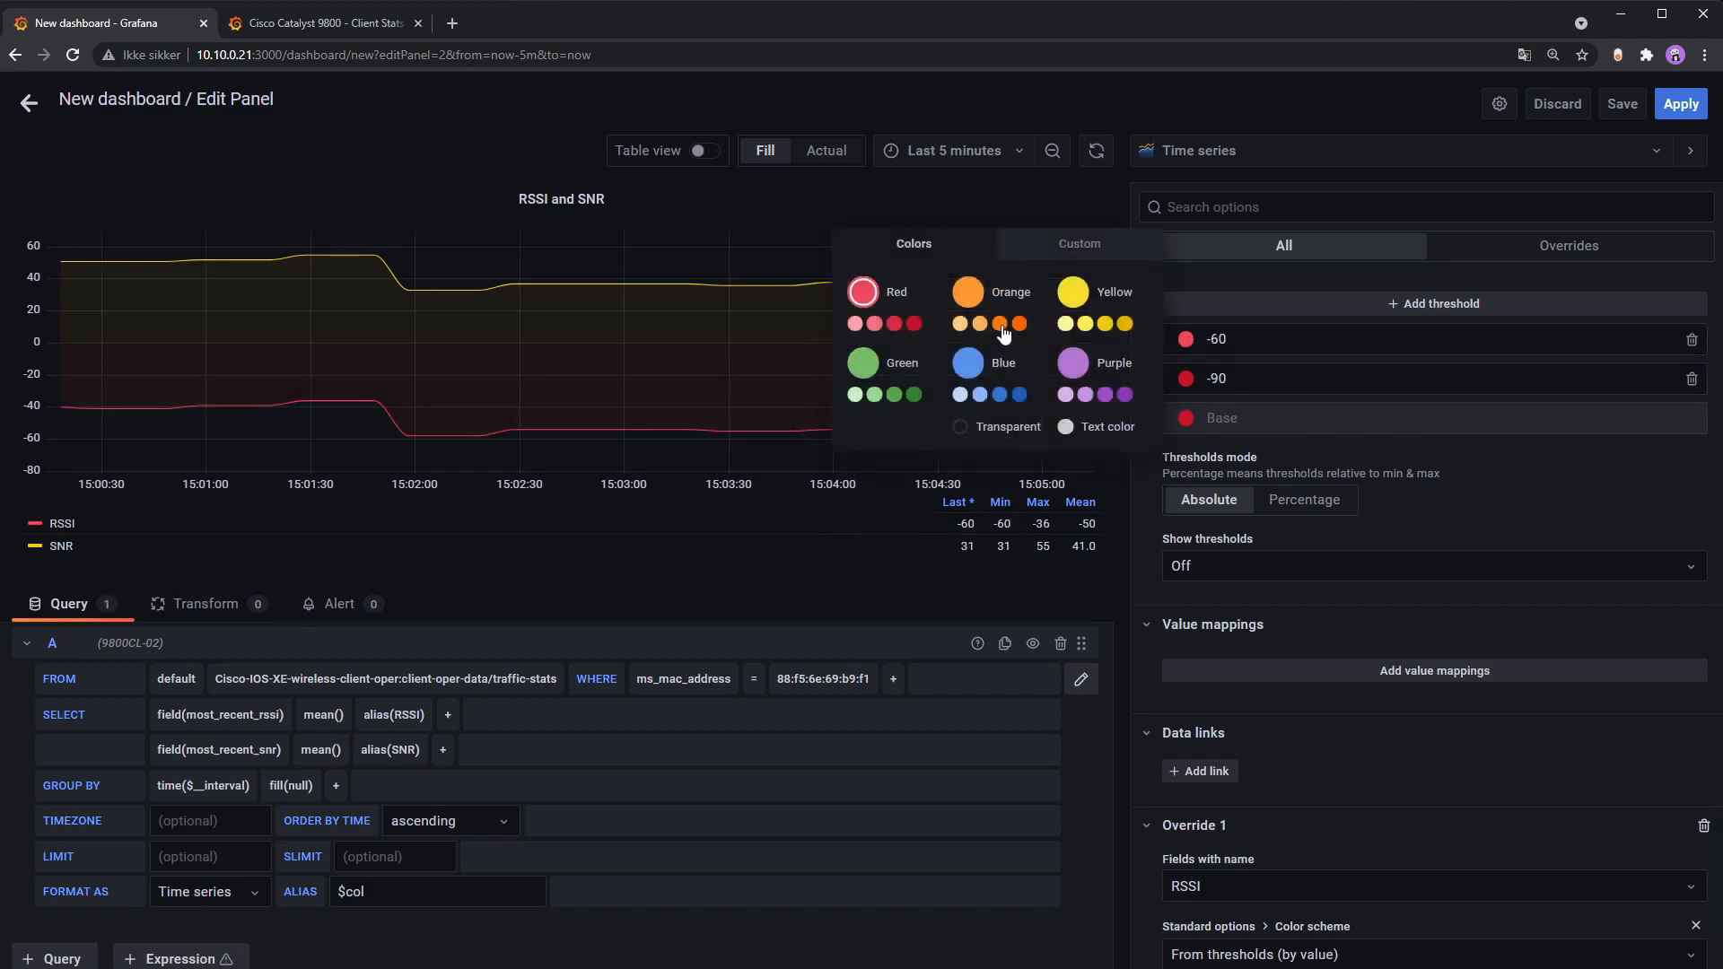
left_click(1020, 323)
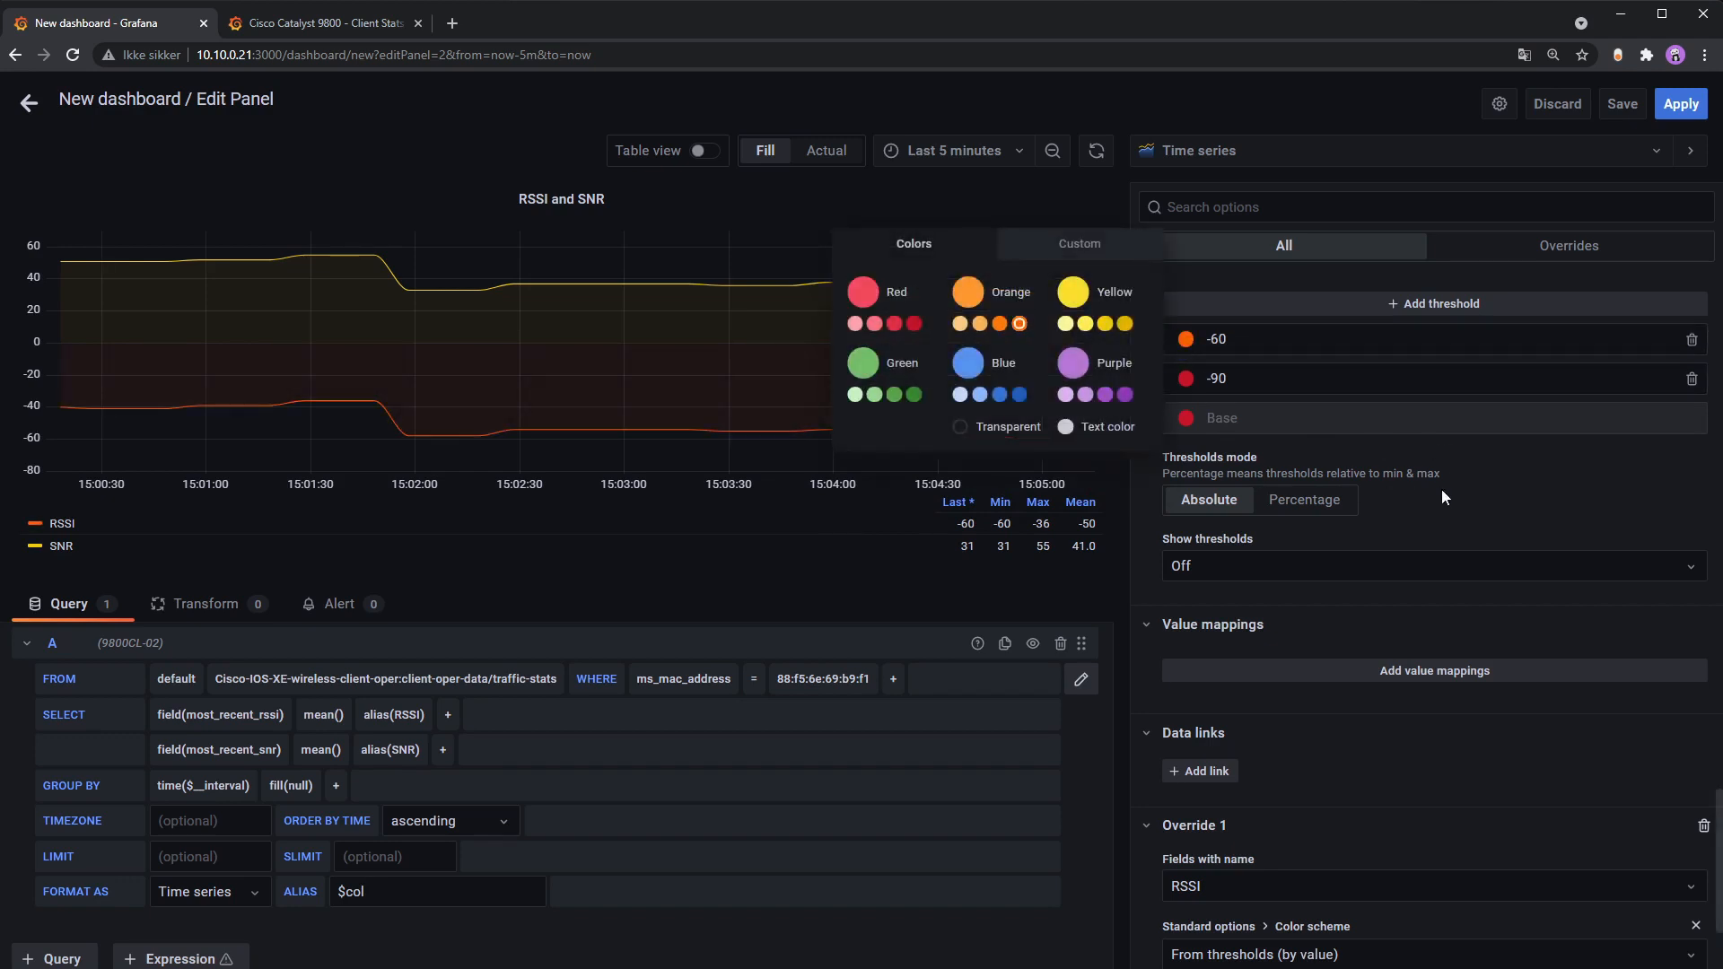
left_click(1469, 306)
left_click_drag(1248, 341, 1177, 344)
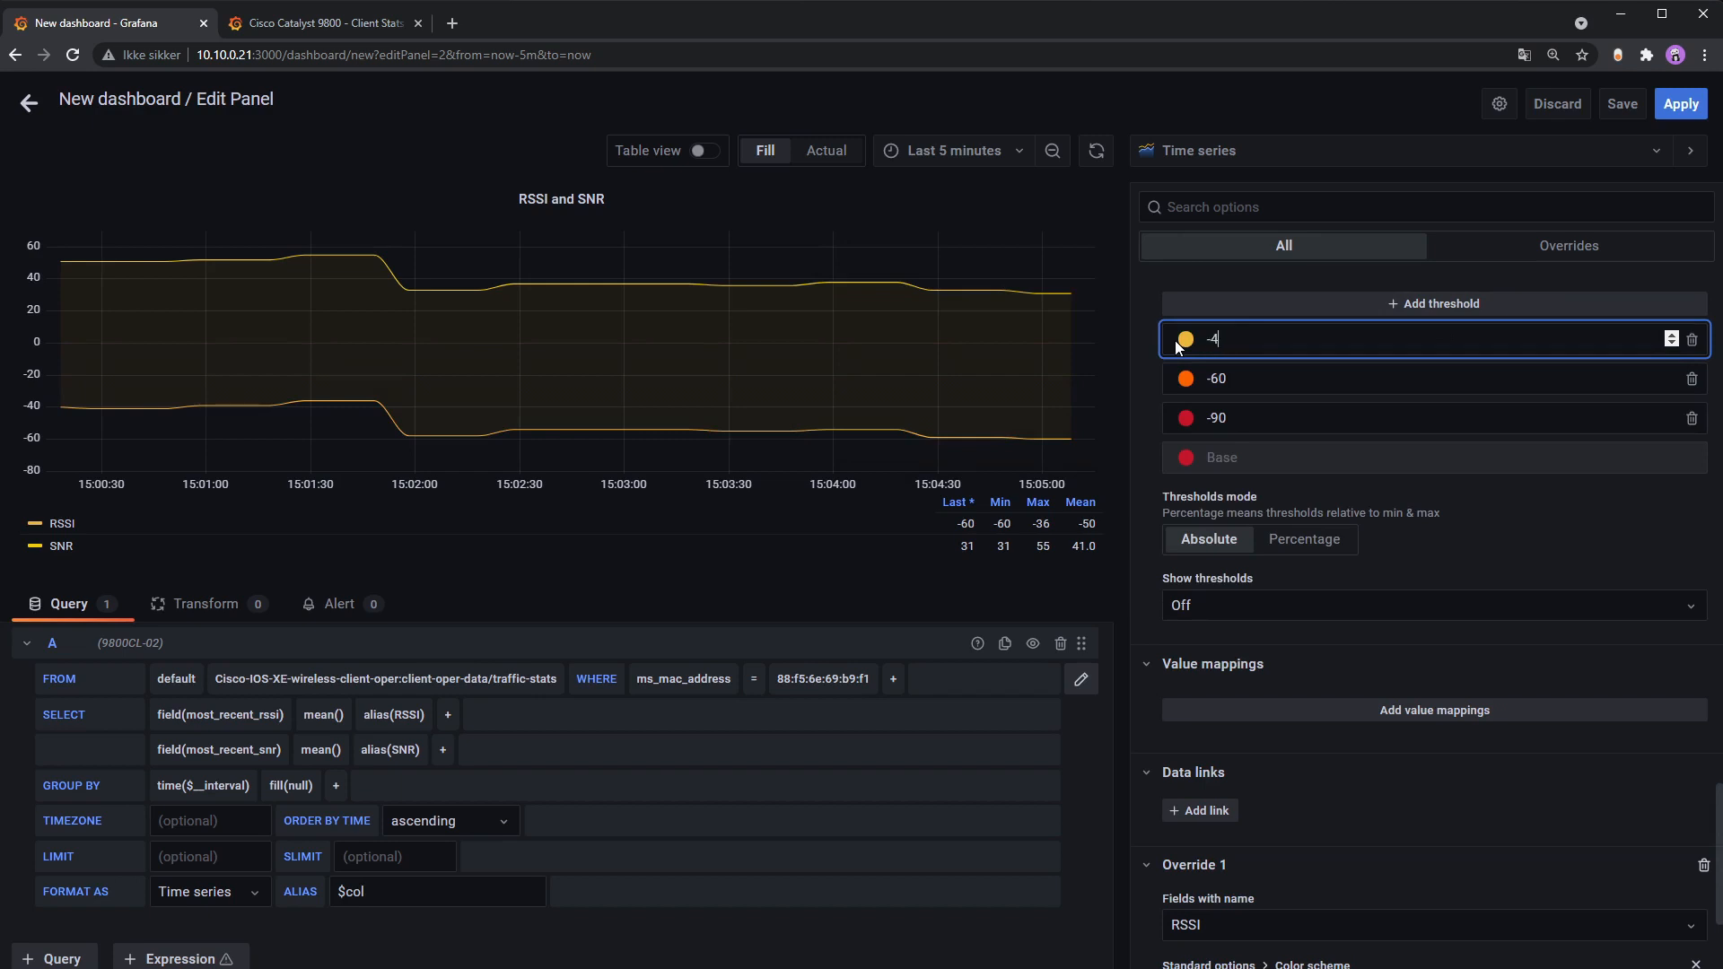
left_click(1318, 436)
left_click(1187, 341)
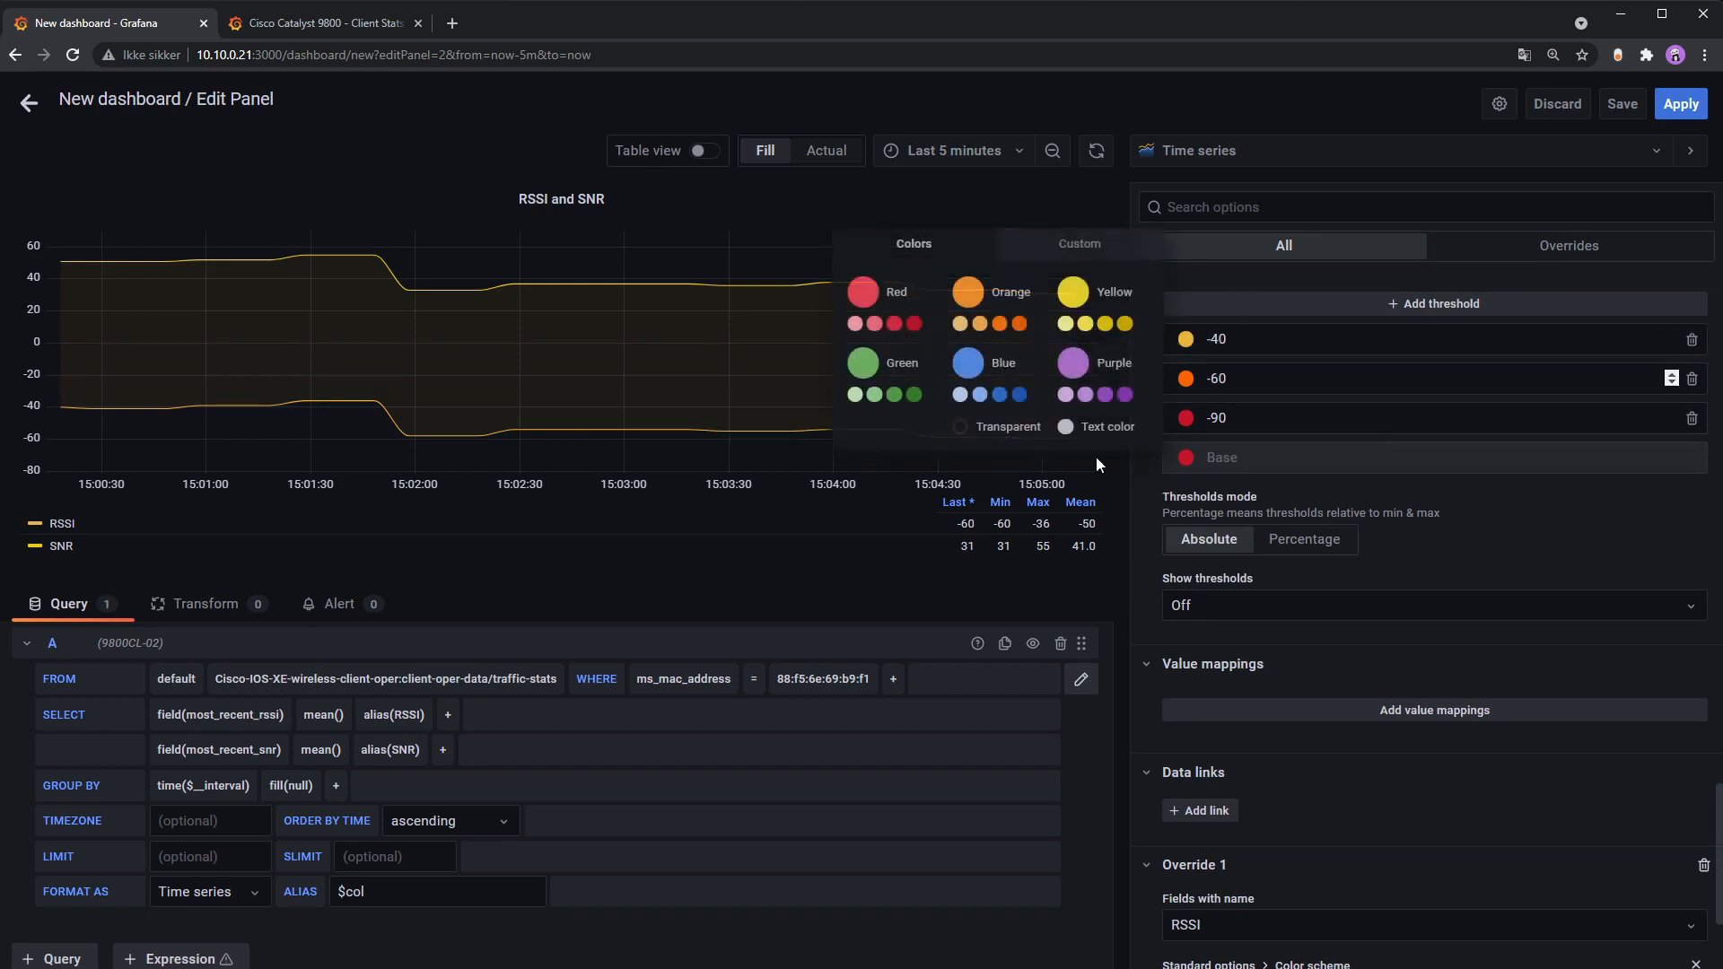
left_click(913, 394)
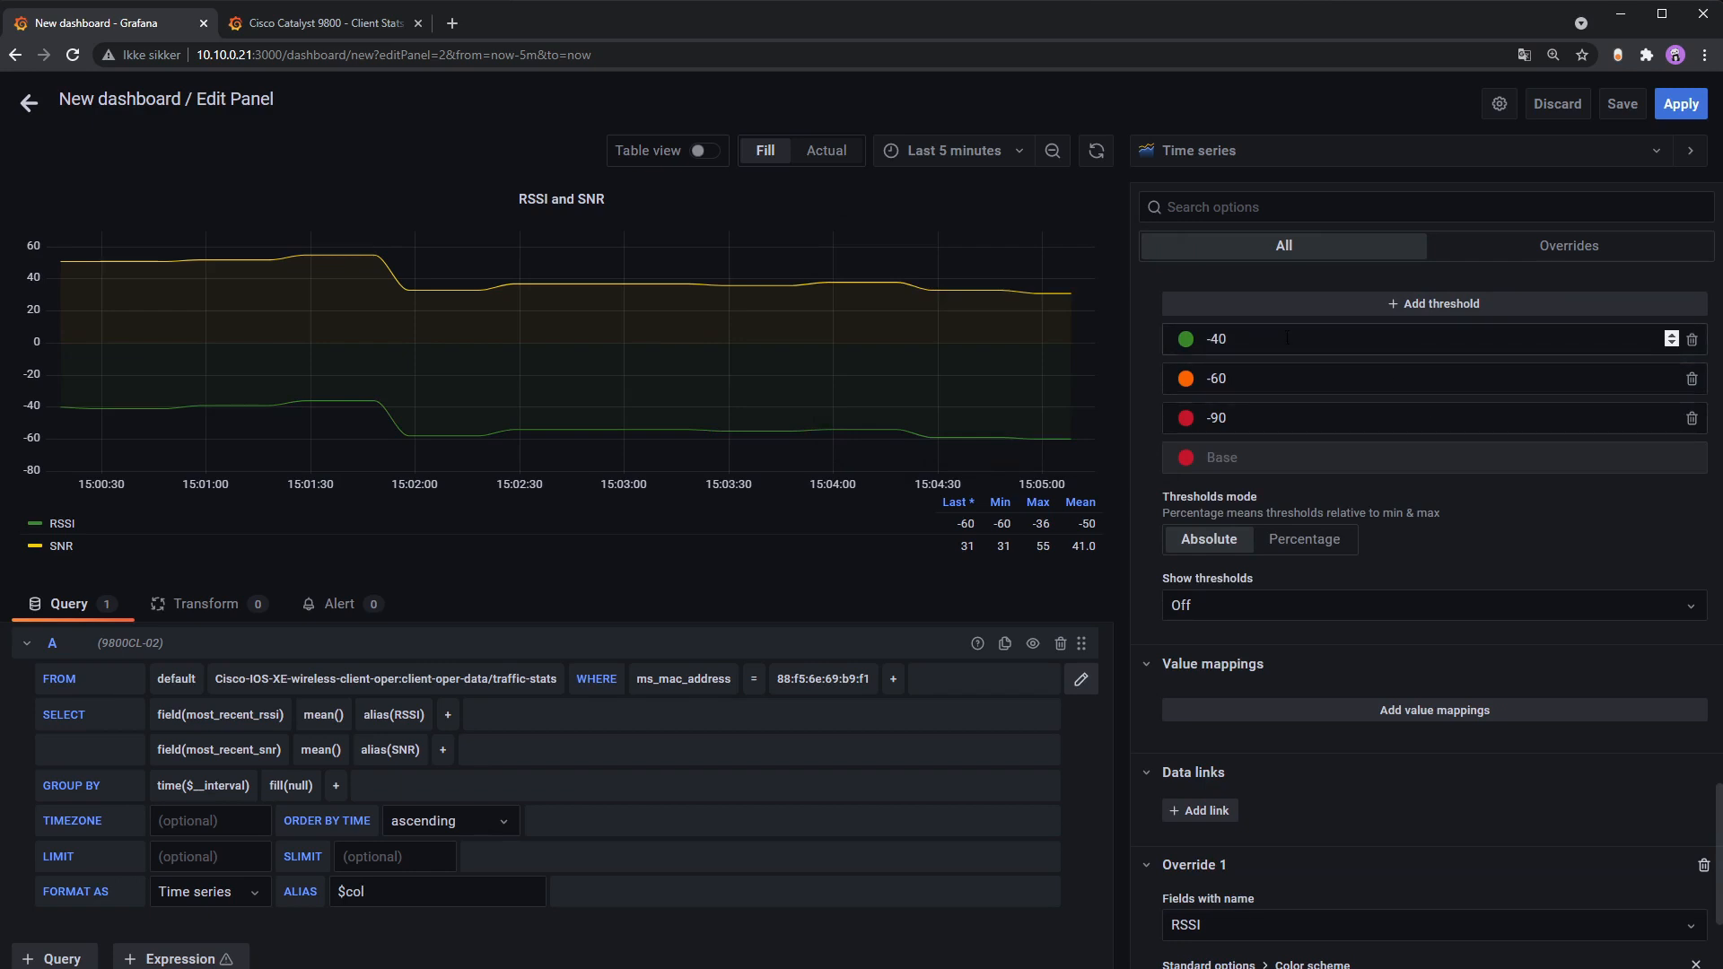
Step: Change the top threshold to -50 and keep RSSI's color scheme From thresholds
scroll(1431, 654, "down", 2)
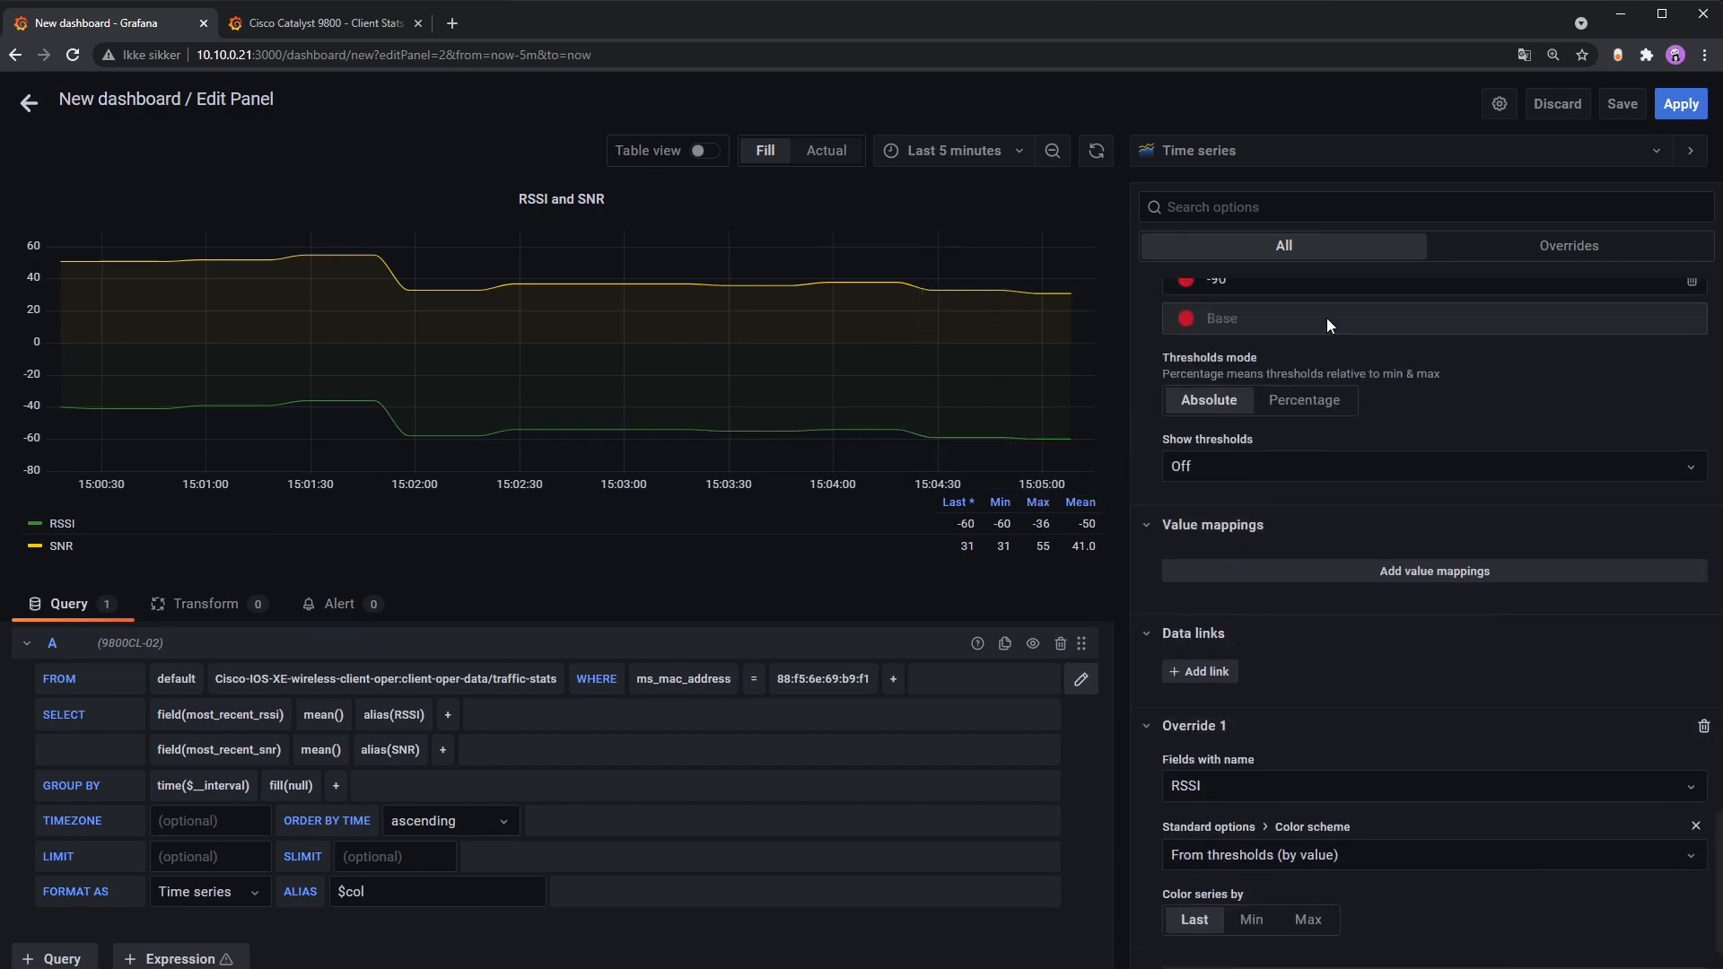
scroll(1327, 318, "up", 4)
left_click(1281, 554)
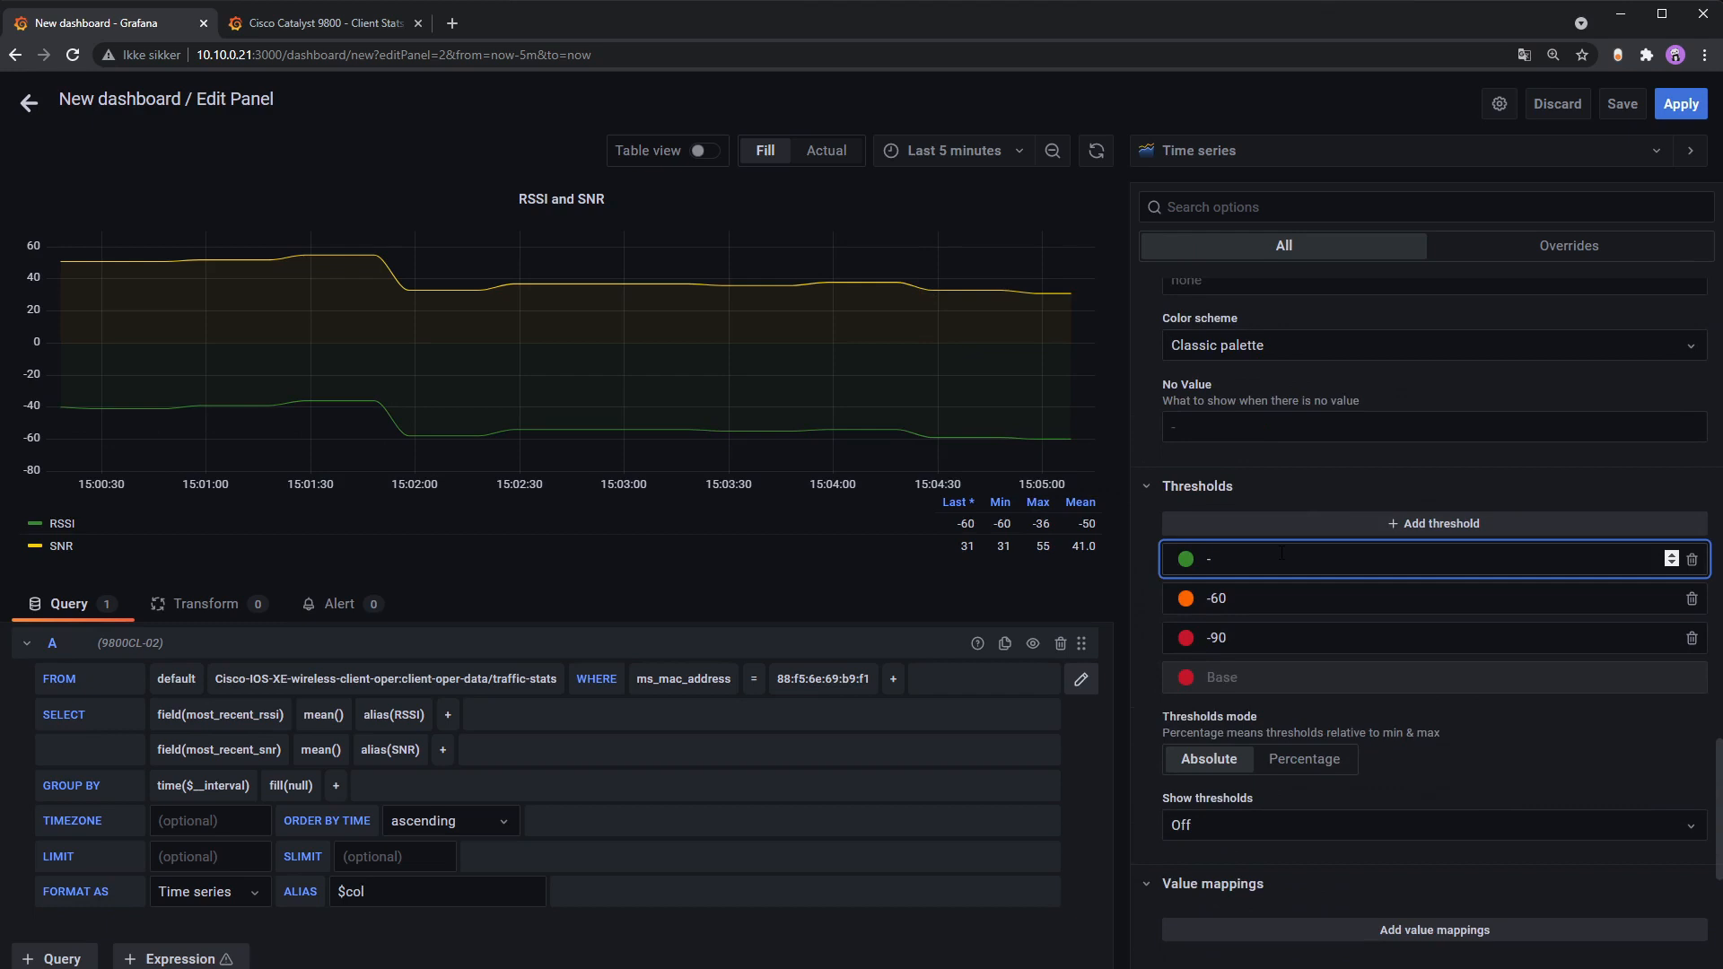
left_click(1516, 762)
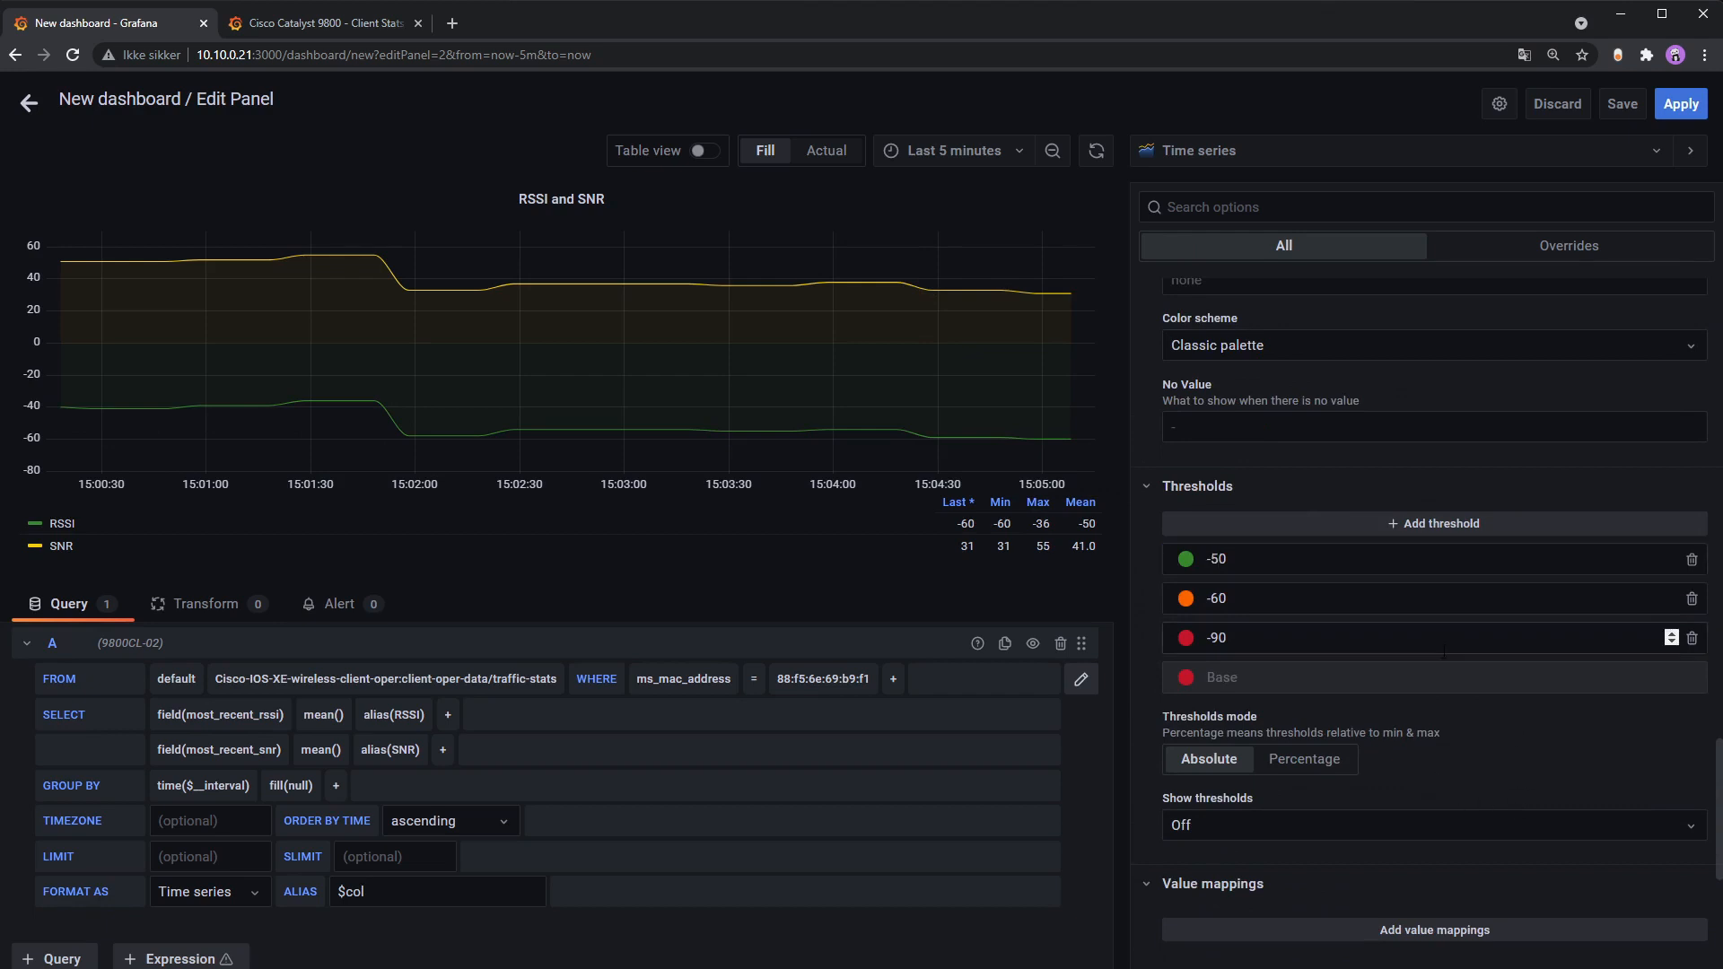
scroll(1428, 386, "down", 3)
scroll(1450, 486, "down", 3)
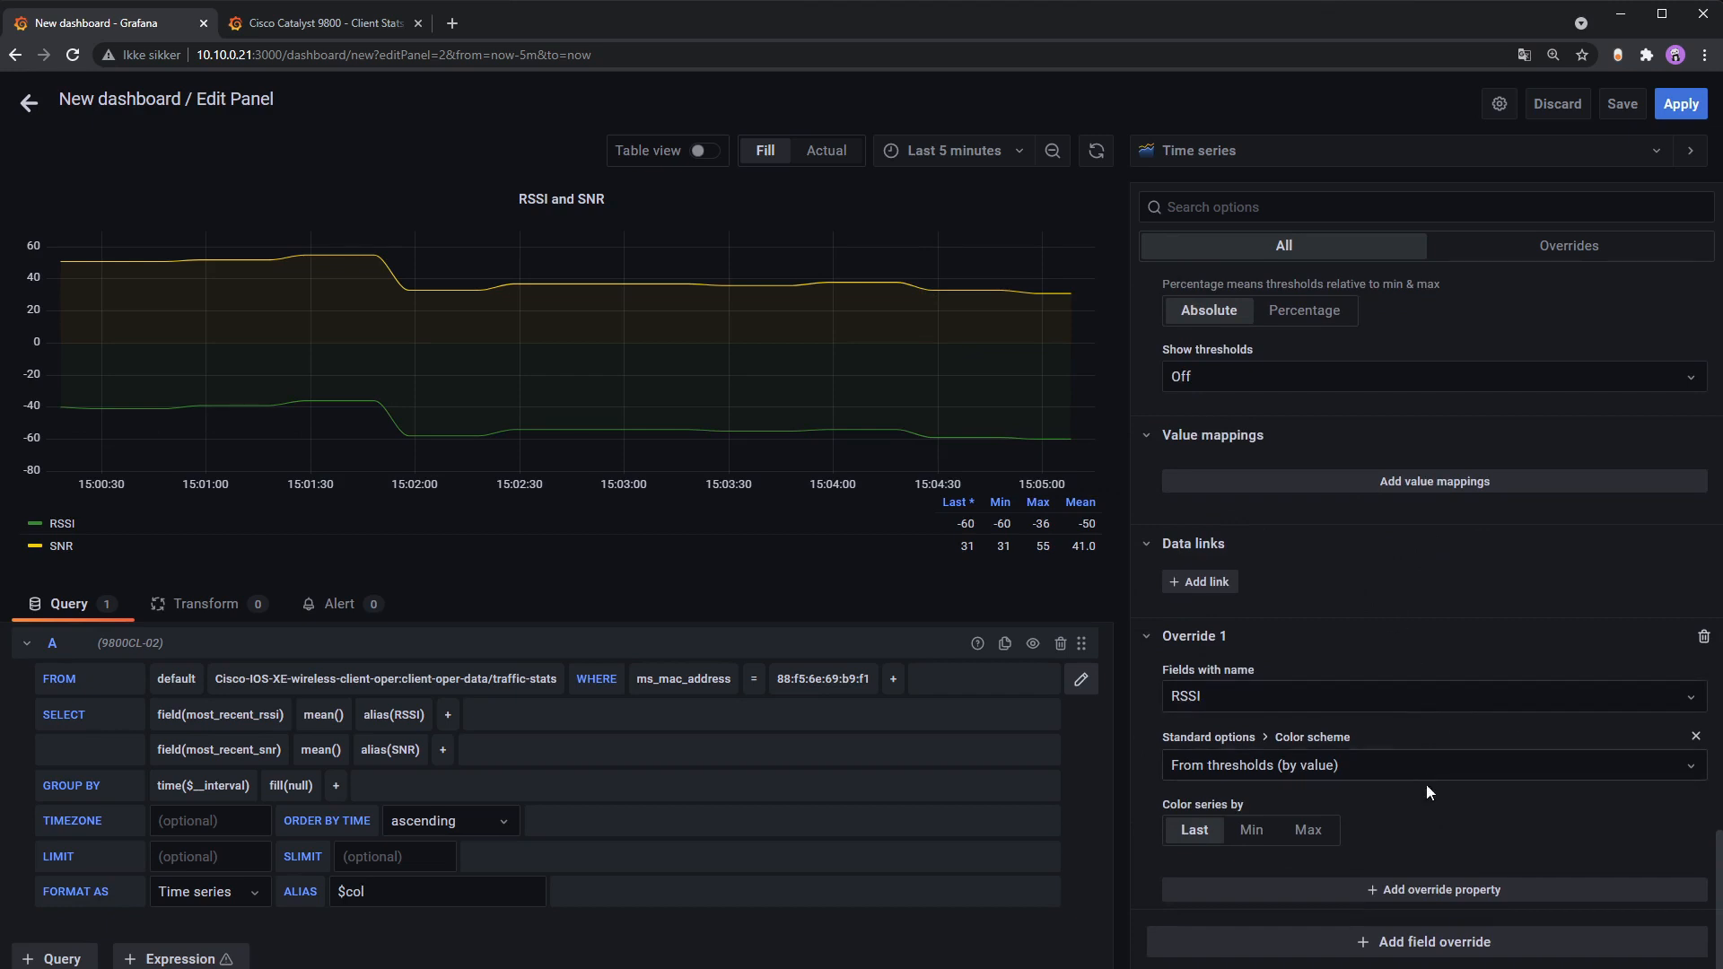
left_click(1520, 779)
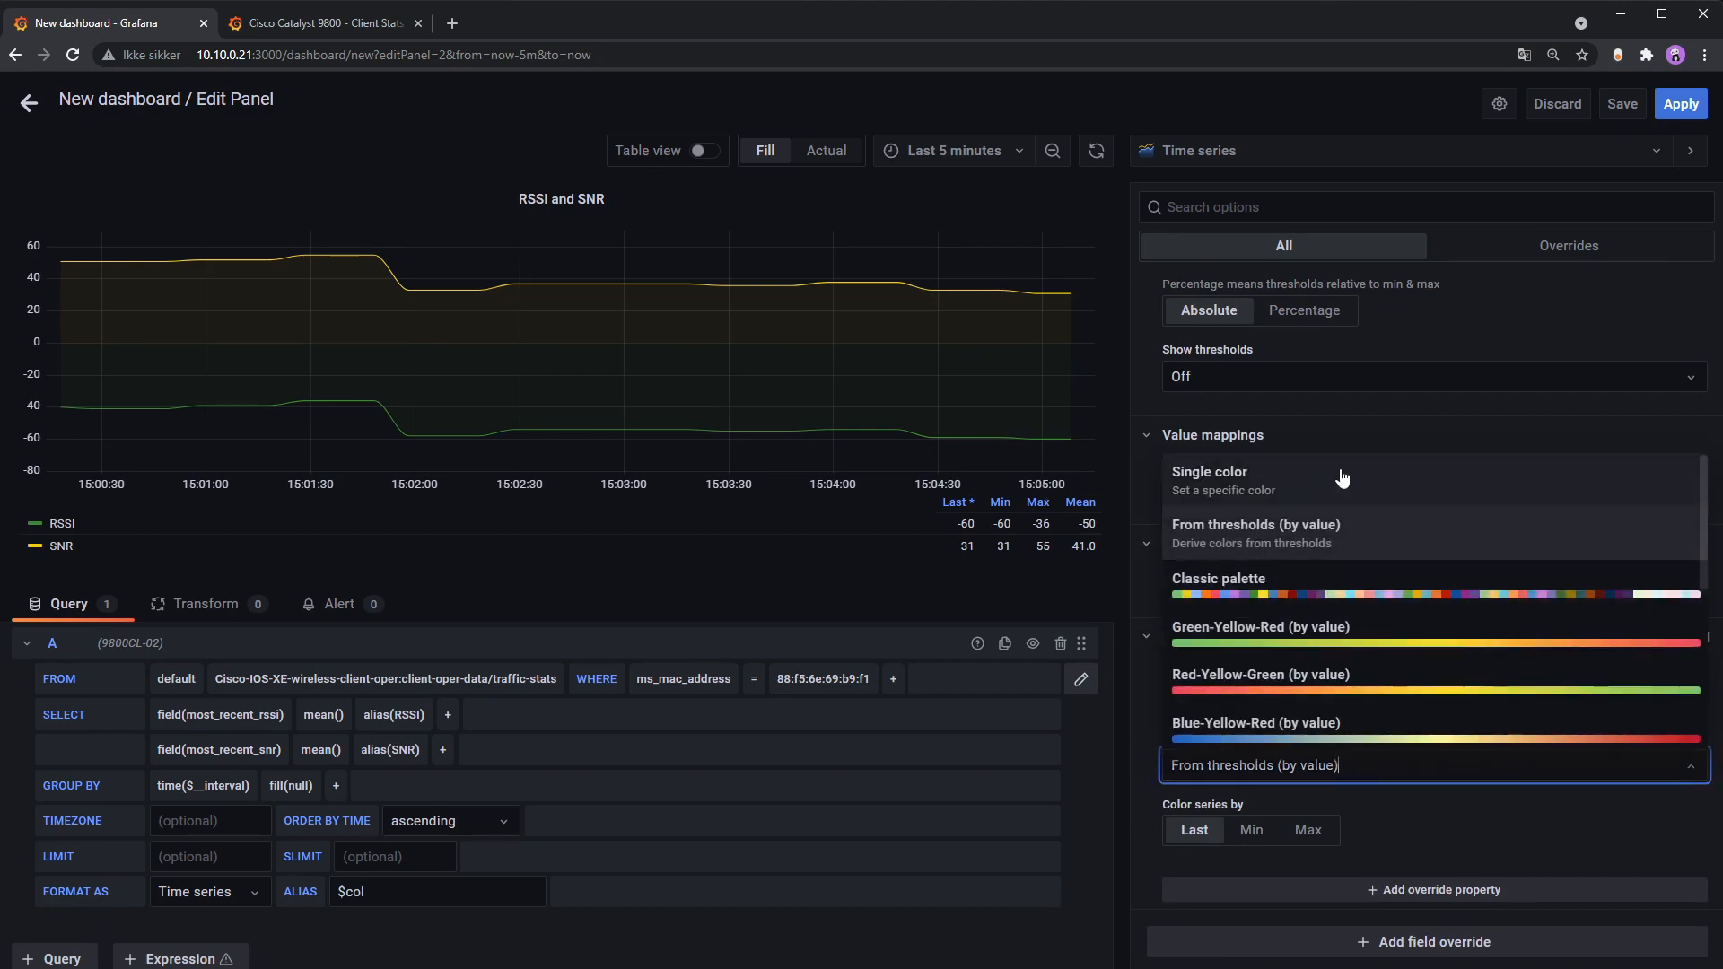
left_click(1551, 837)
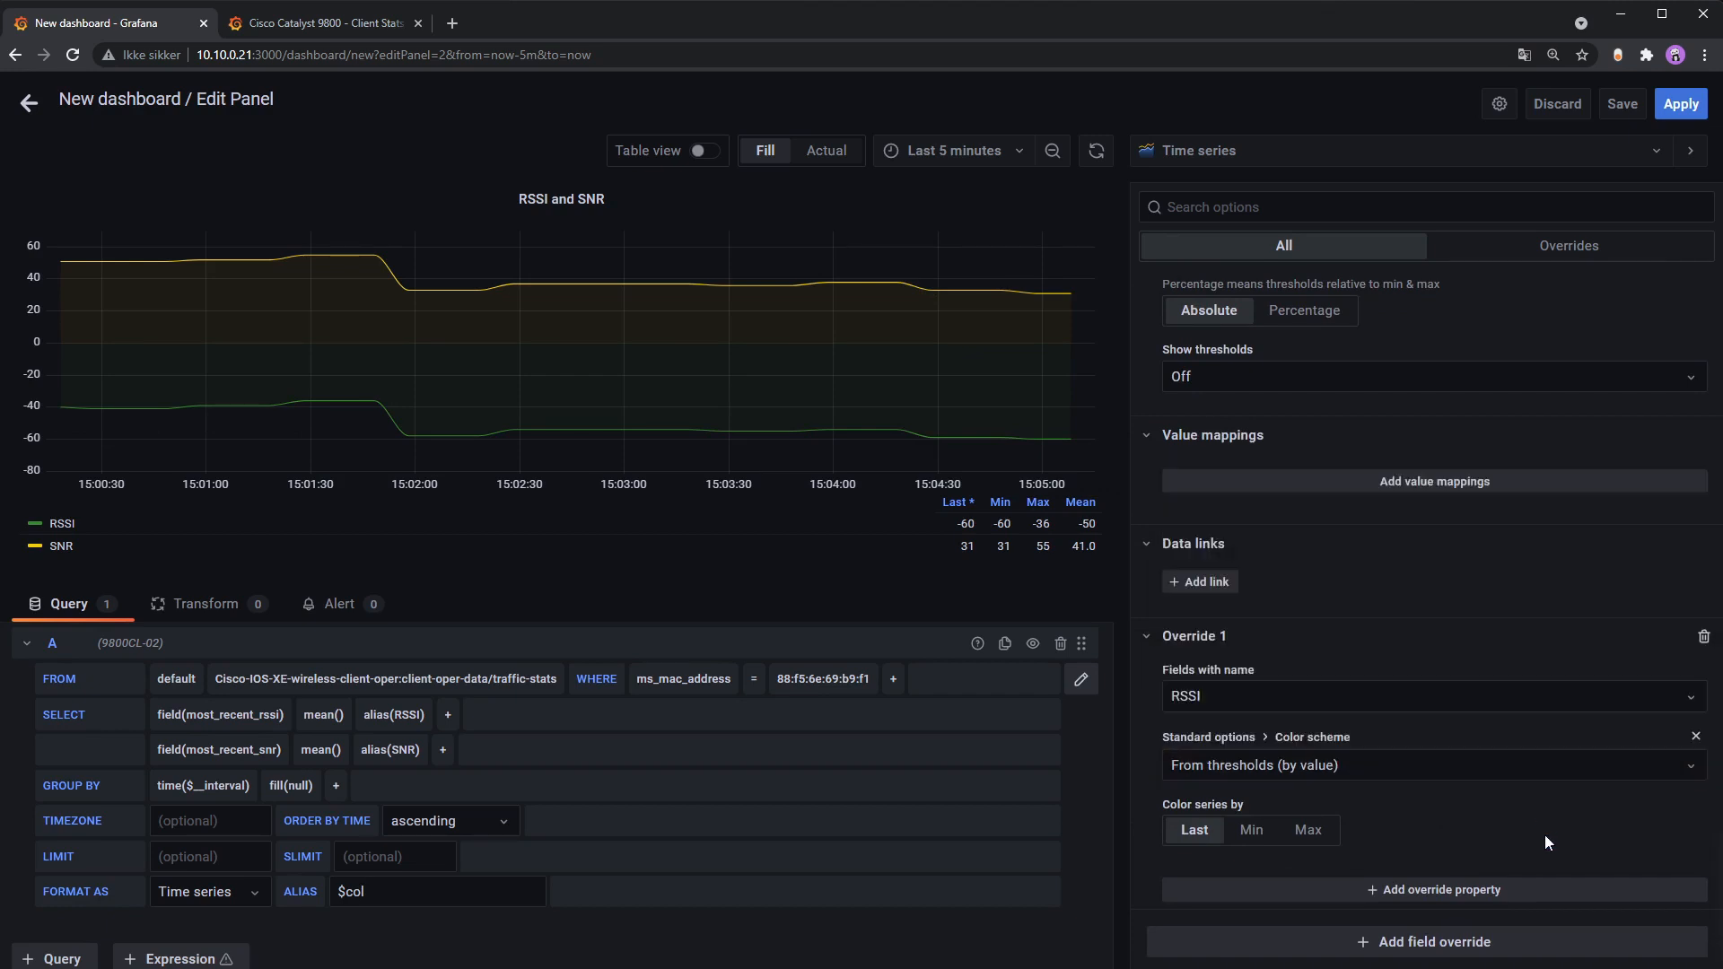
scroll(1326, 411, "up", 3)
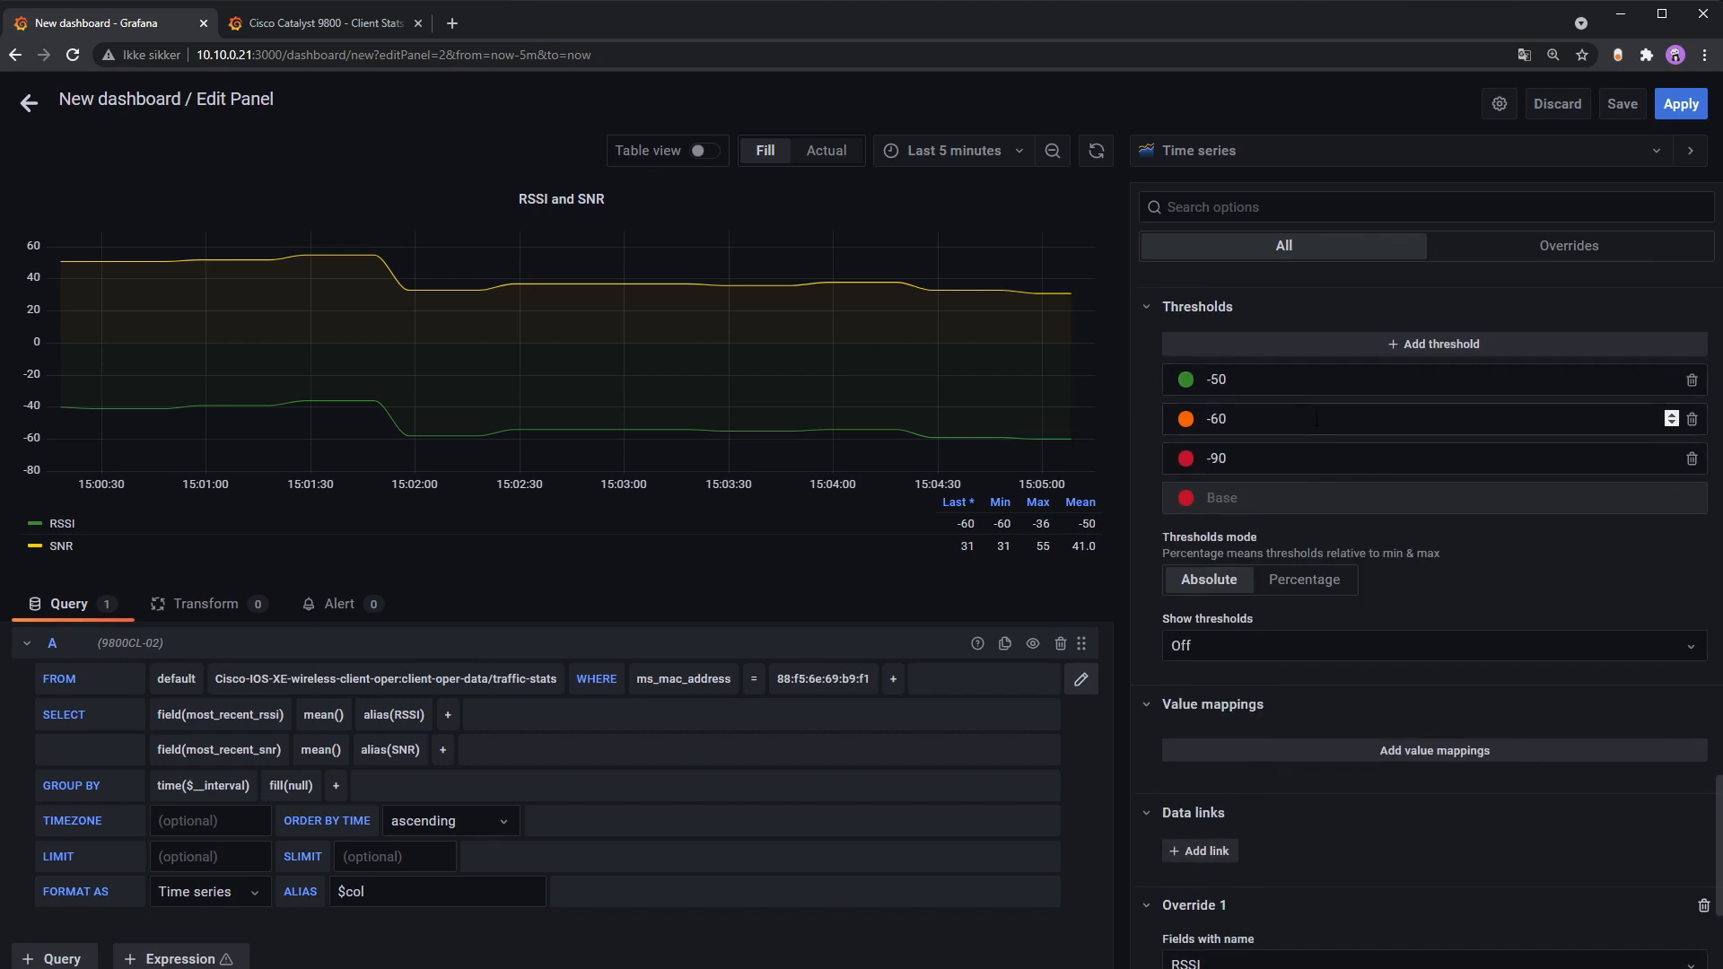
scroll(1427, 569, "down", 3)
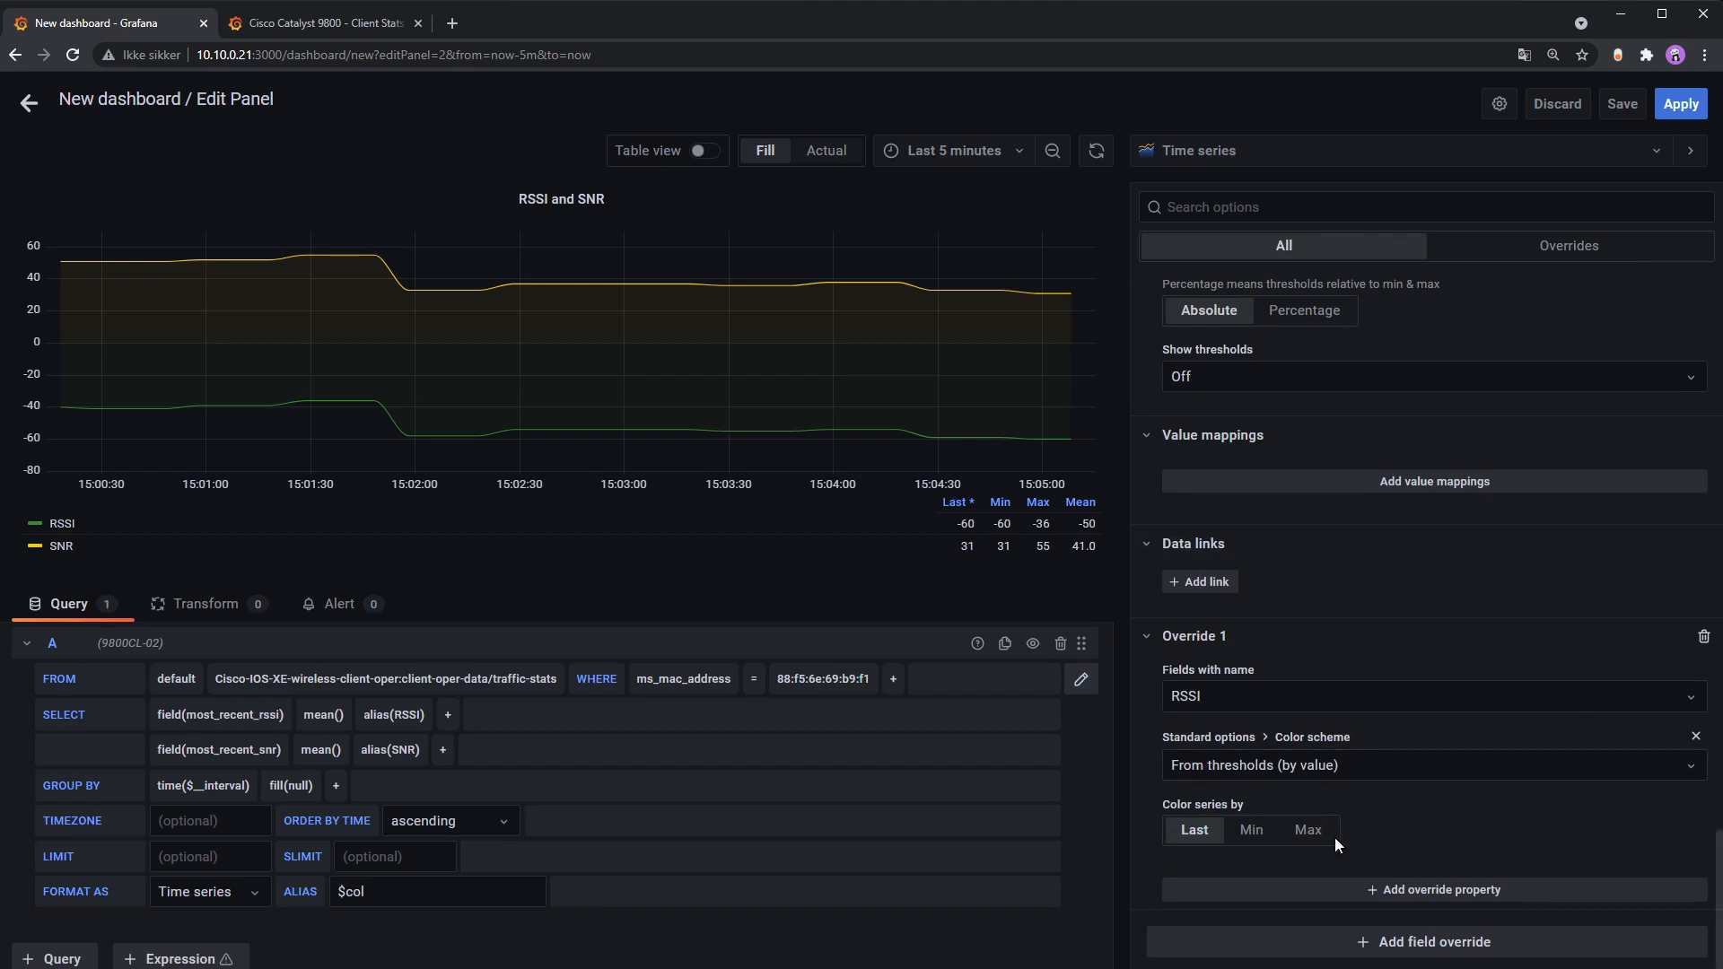
Step: Set the RSSI series' Color series by option to Last
left_click(1247, 834)
left_click(1193, 830)
left_click(1251, 830)
left_click(1193, 830)
Step: Add a second field override targeting the SNR field by name
left_click(1465, 945)
left_click(1434, 740)
scroll(1429, 898, "down", 1)
left_click(1333, 874)
left_click(1258, 797)
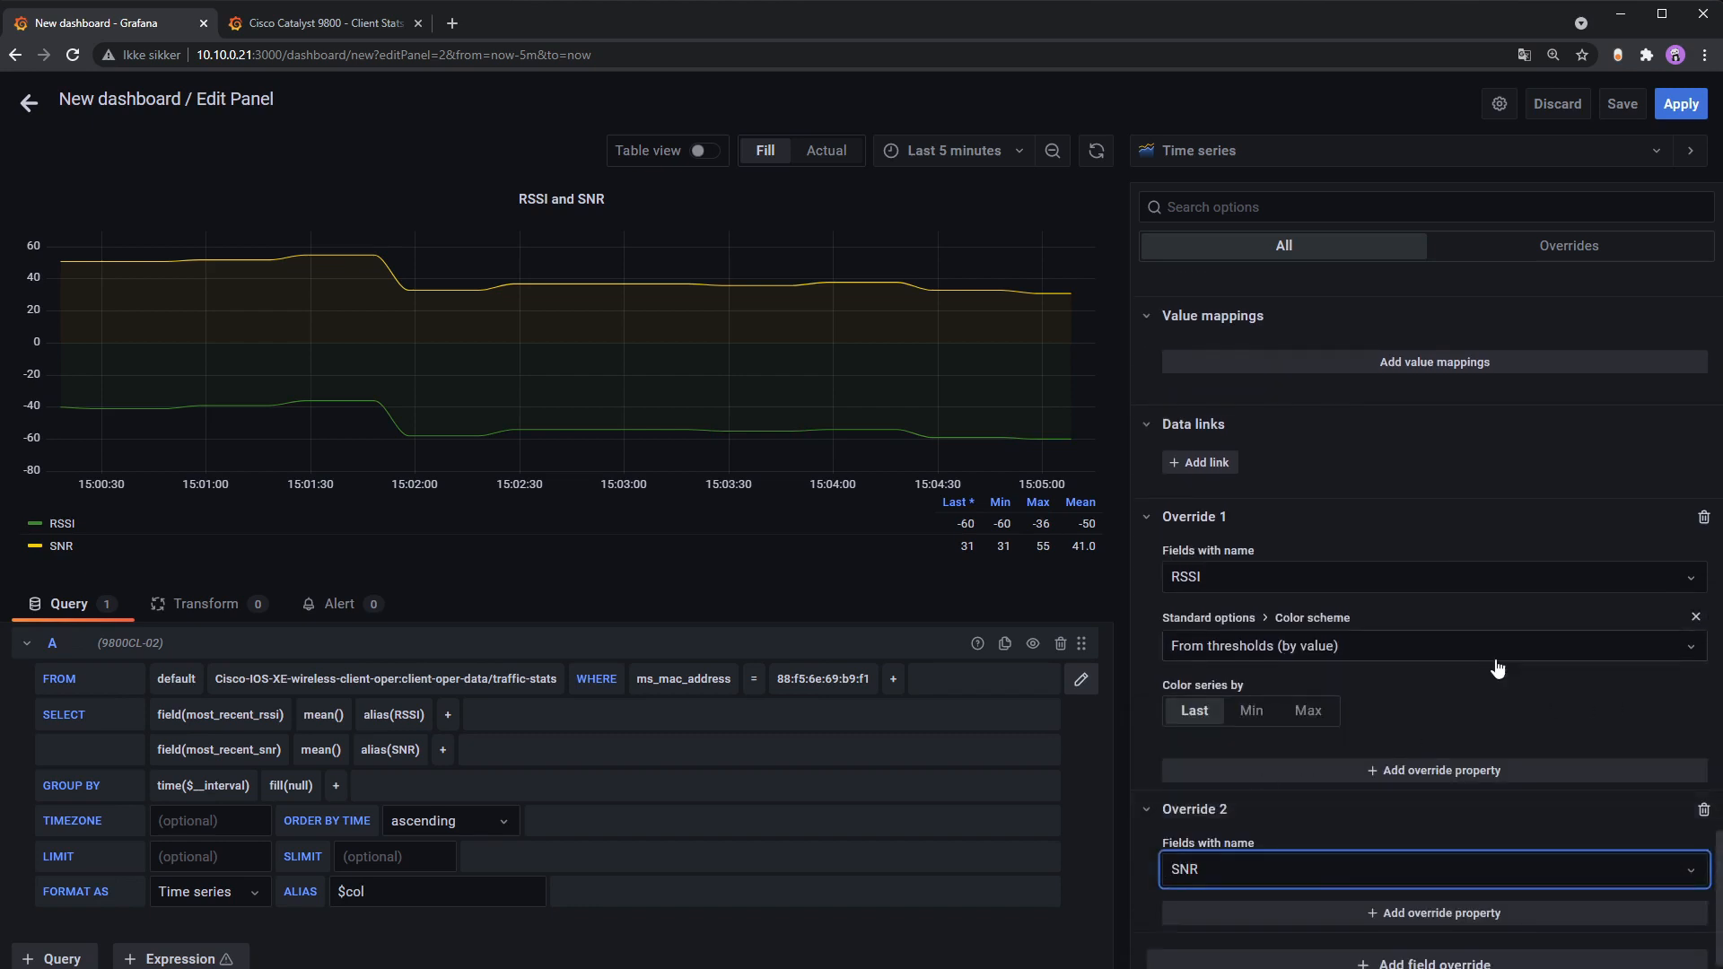
scroll(1498, 671, "down", 1)
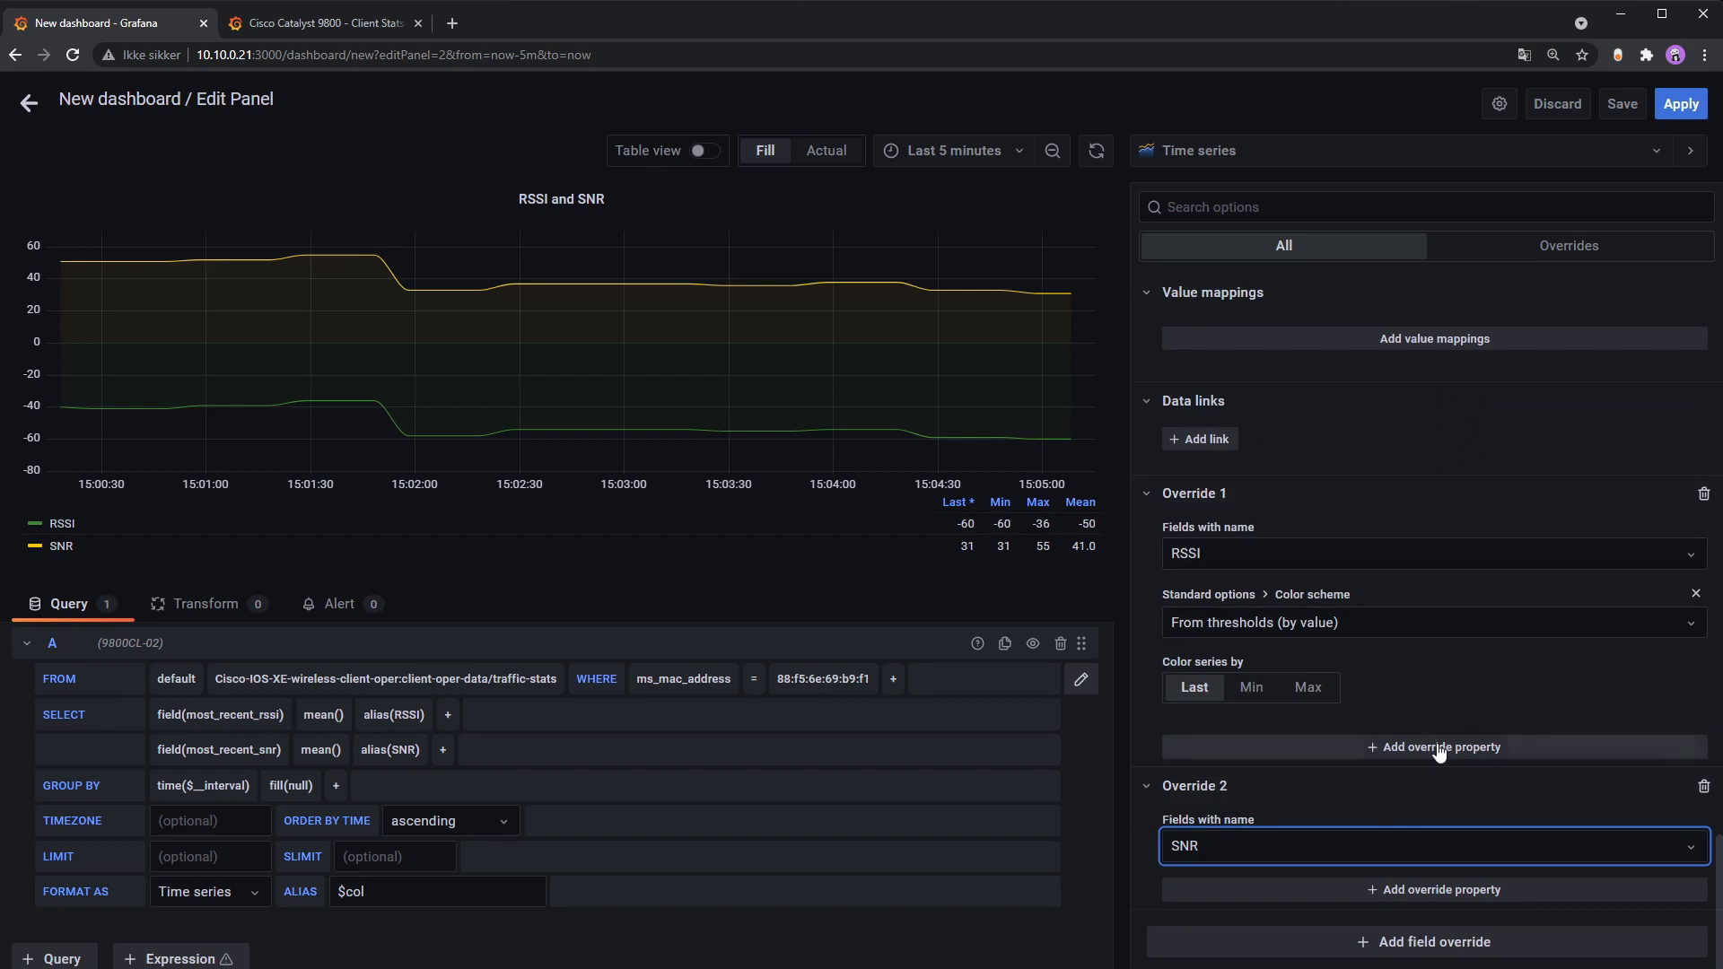
Step: Give the RSSI override a Unit property of Decibel-milliwatt (dBm)
left_click(1354, 743)
type("unit")
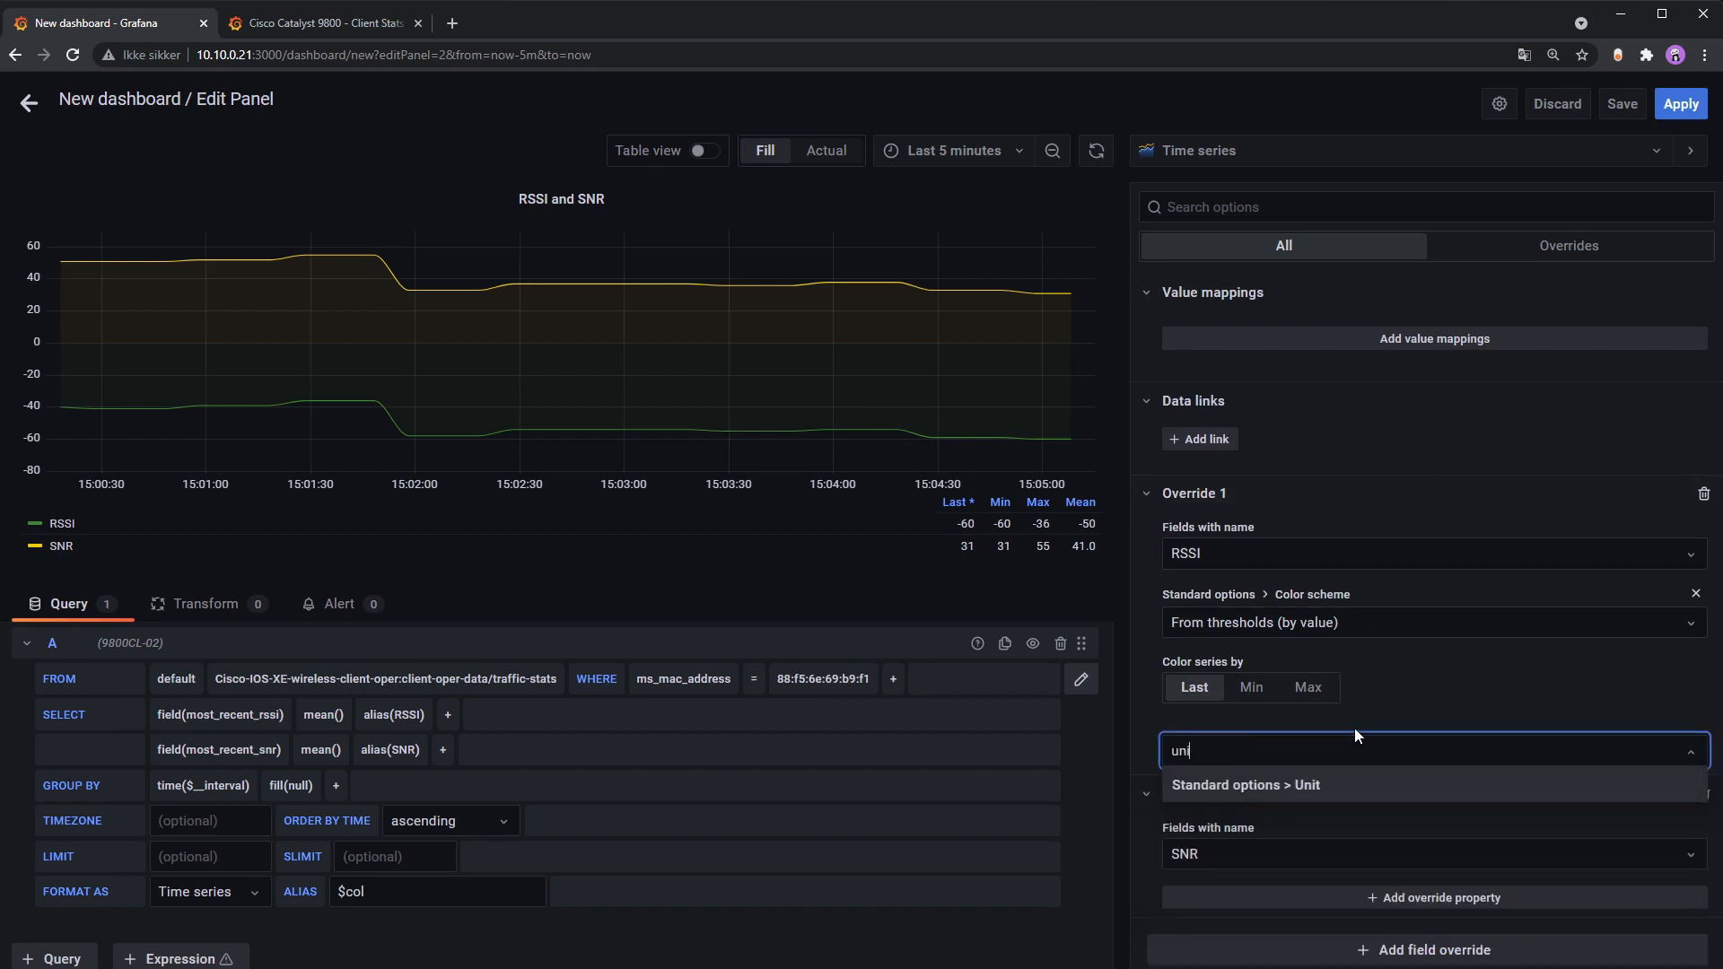
left_click(1340, 781)
left_click(1324, 774)
type("de")
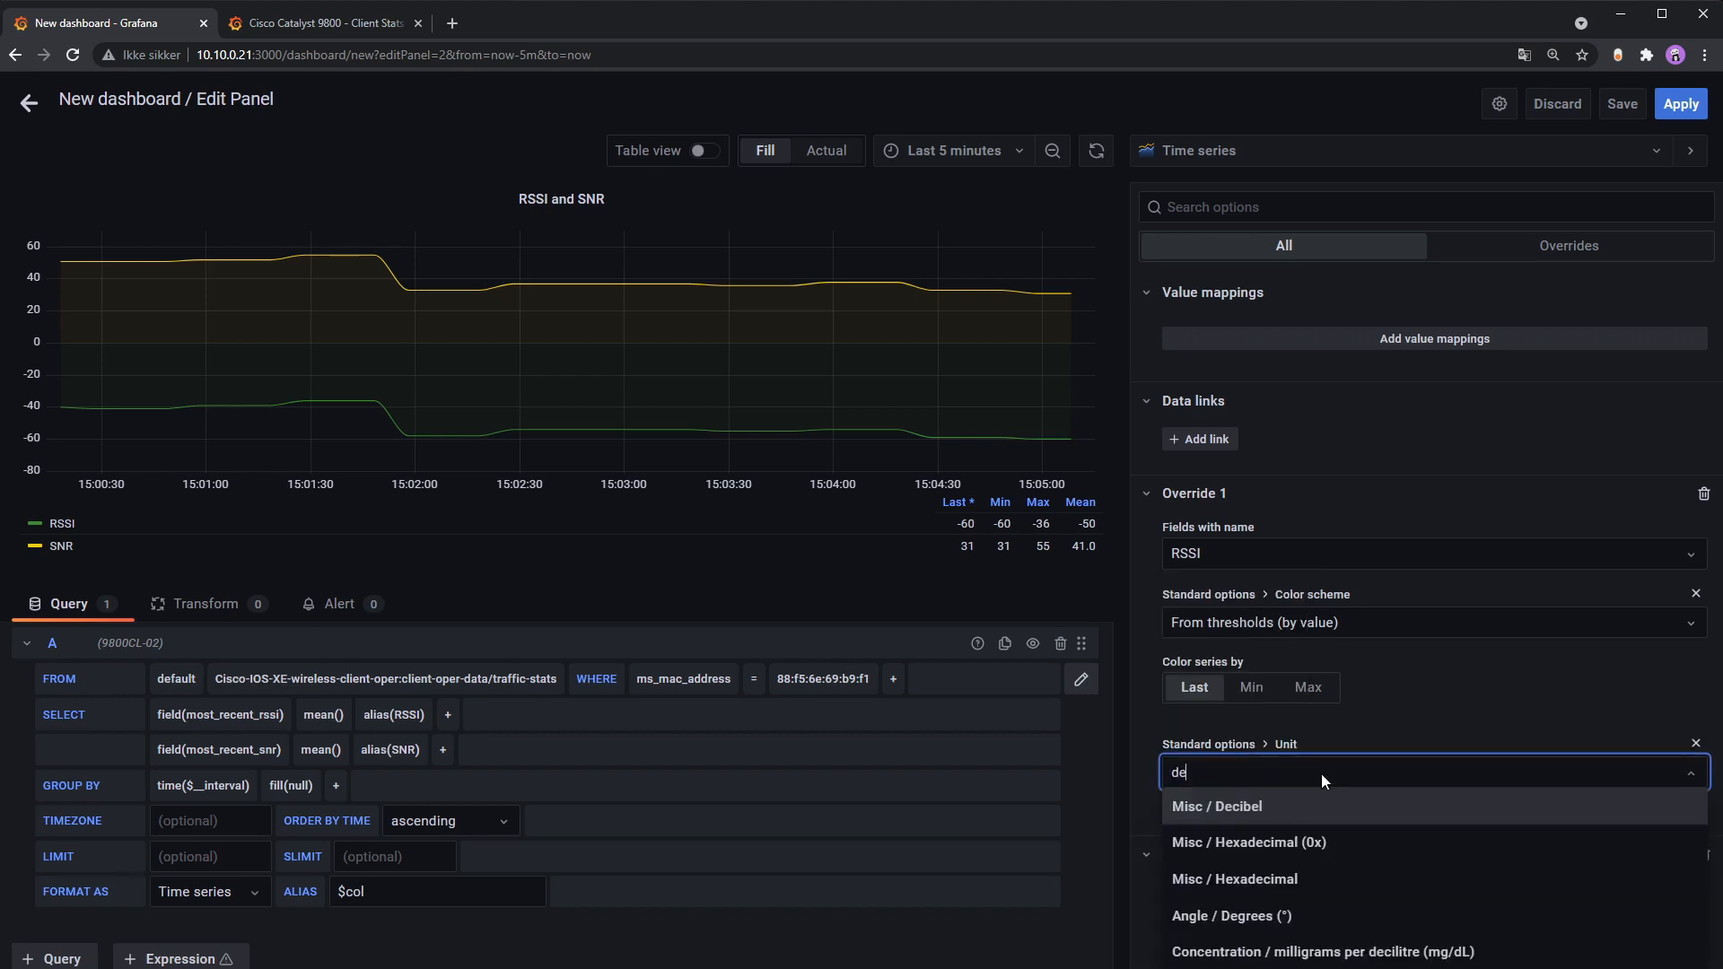
key("BackSpace")
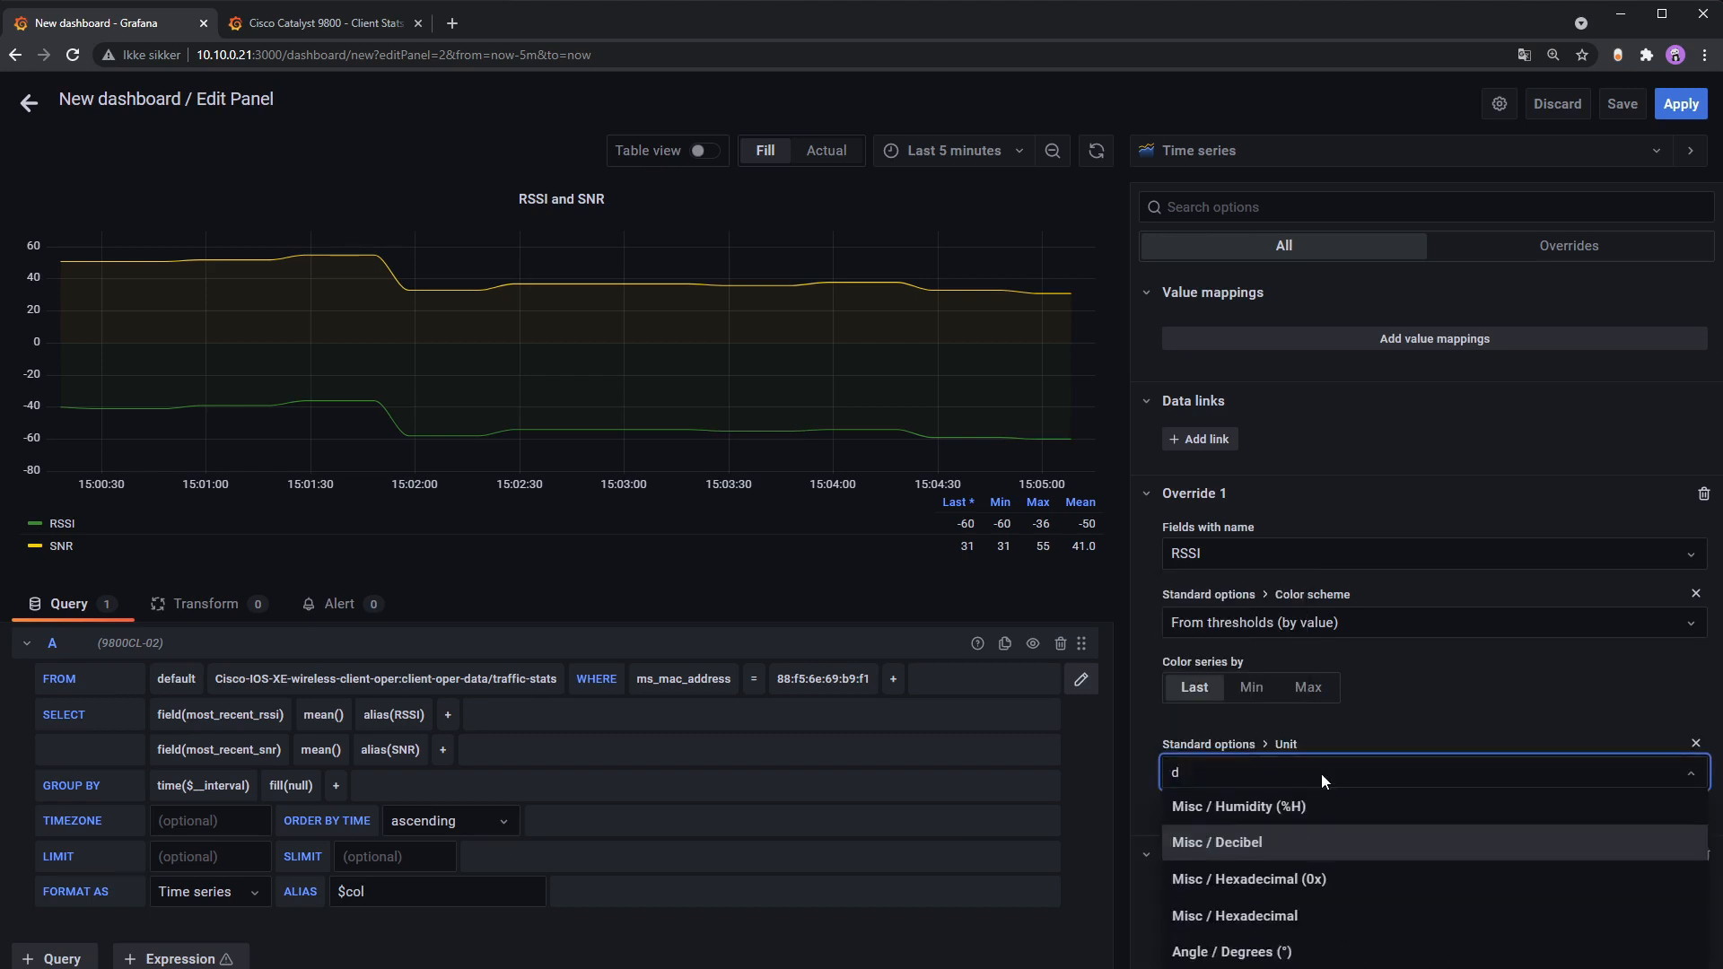
type("bm")
left_click(1327, 811)
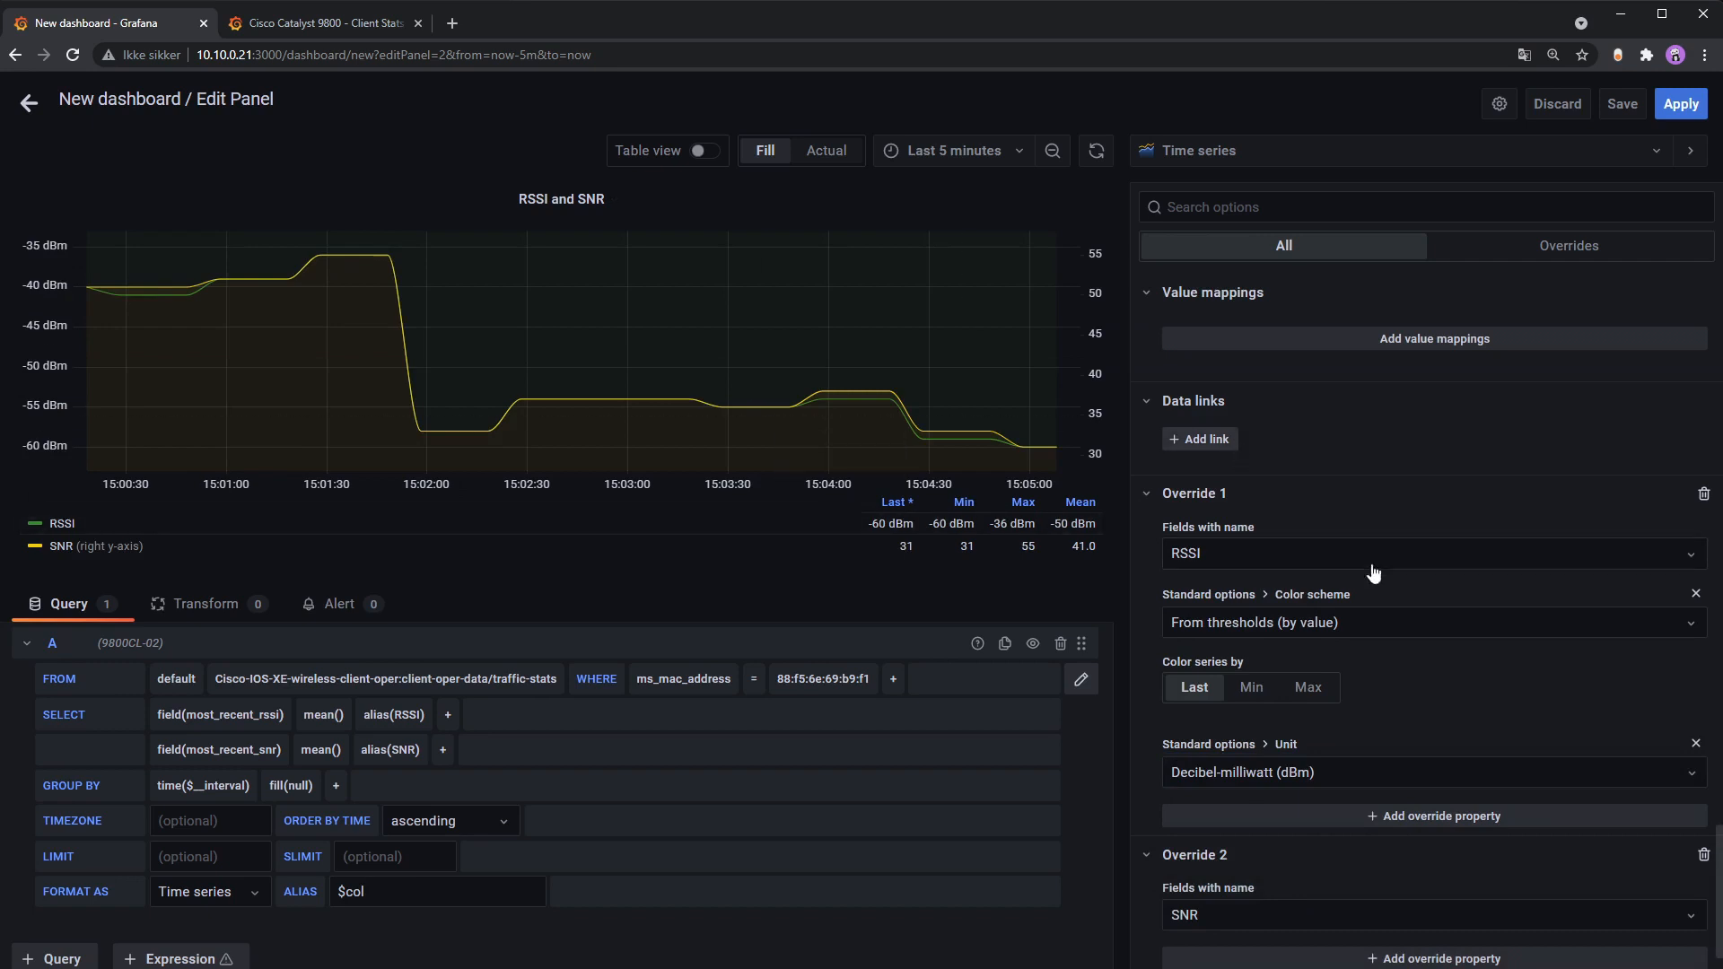
Step: Give the SNR override a Unit property of Decibel (dB)
scroll(1454, 808, "down", 2)
left_click(1496, 889)
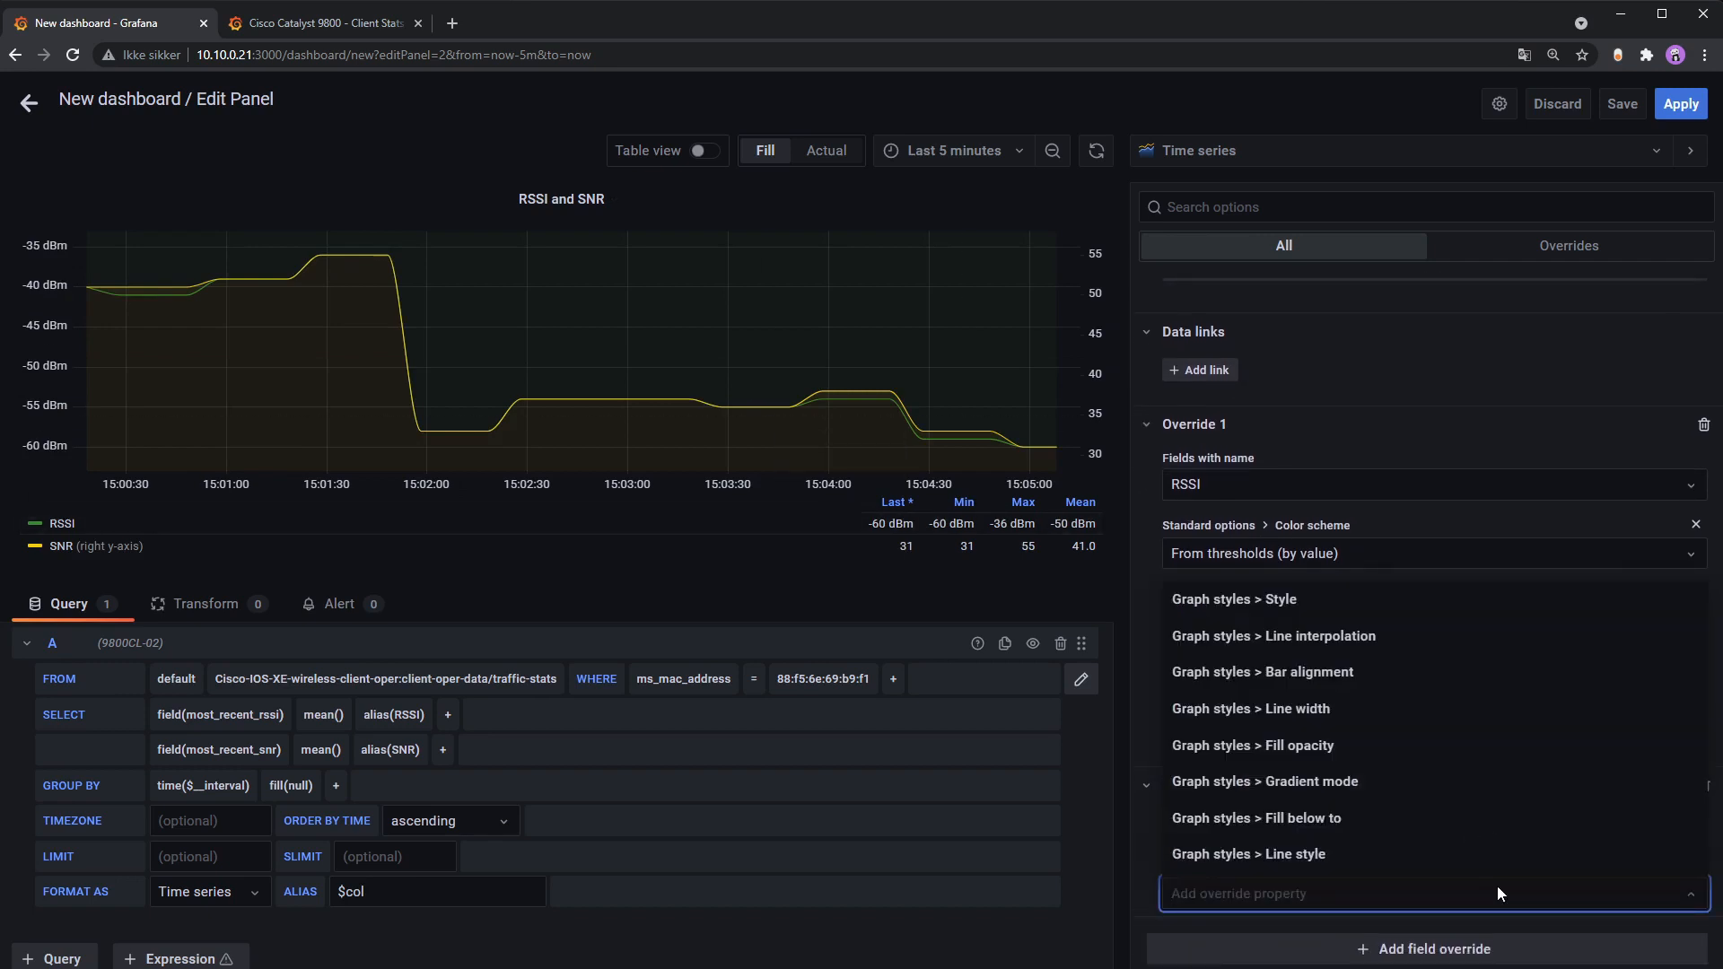
type("uni")
left_click(1497, 863)
left_click(1338, 912)
type("db")
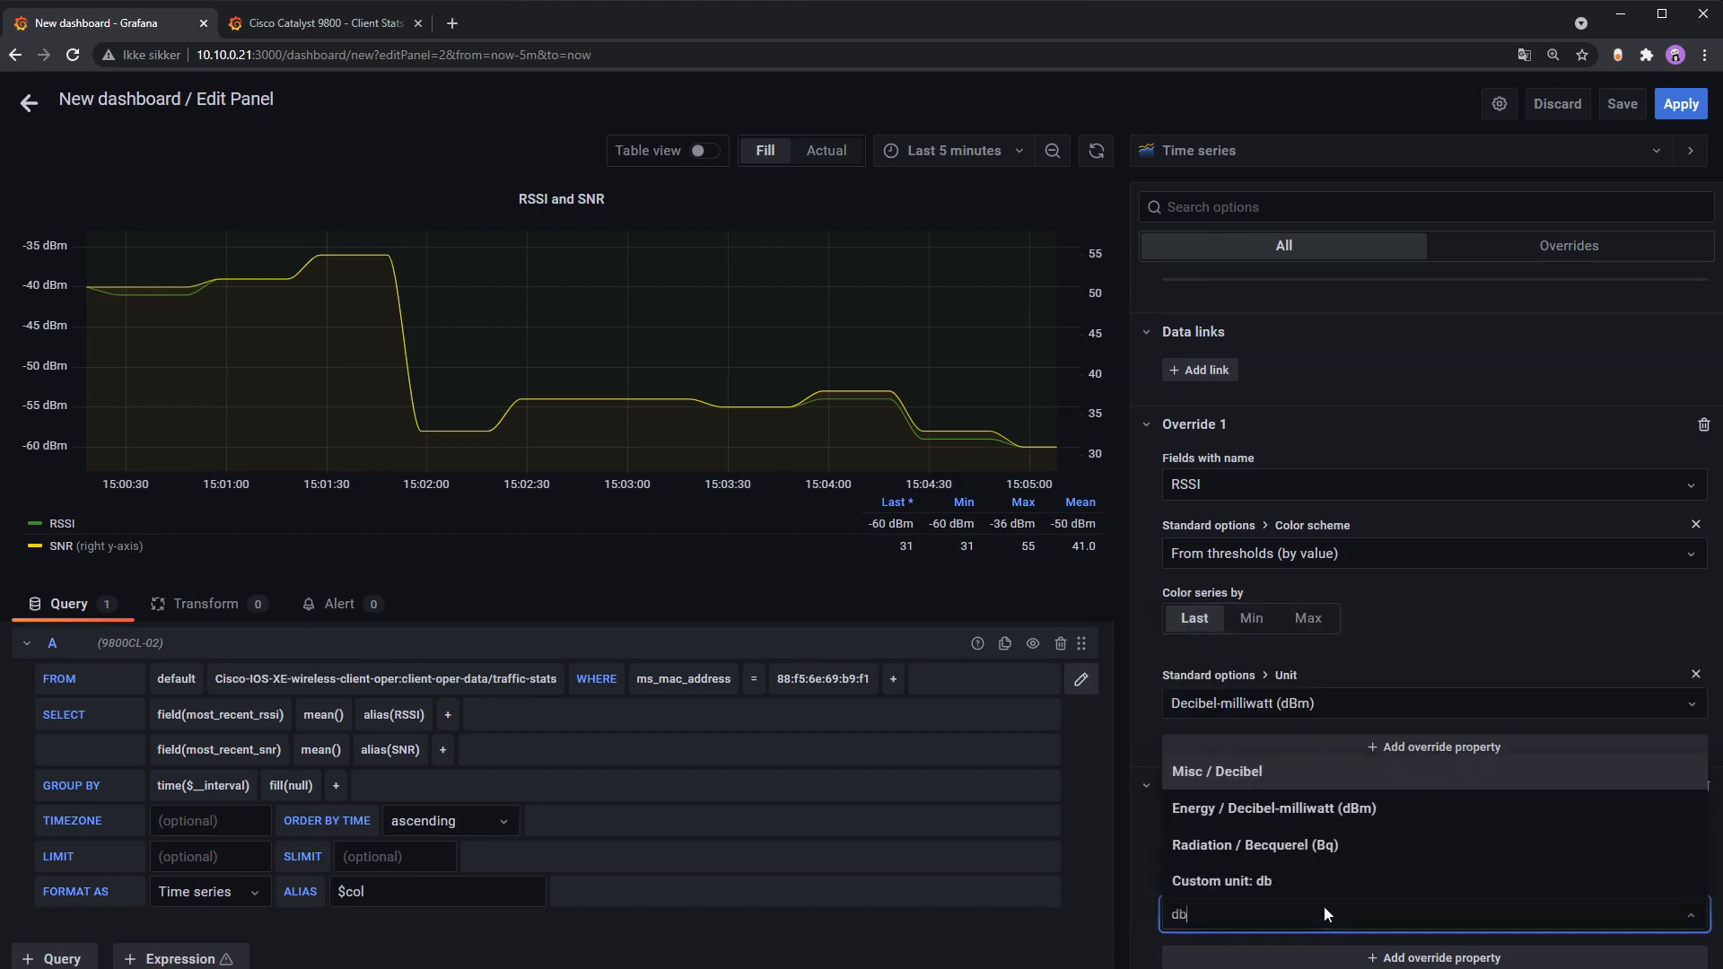
left_click(1385, 774)
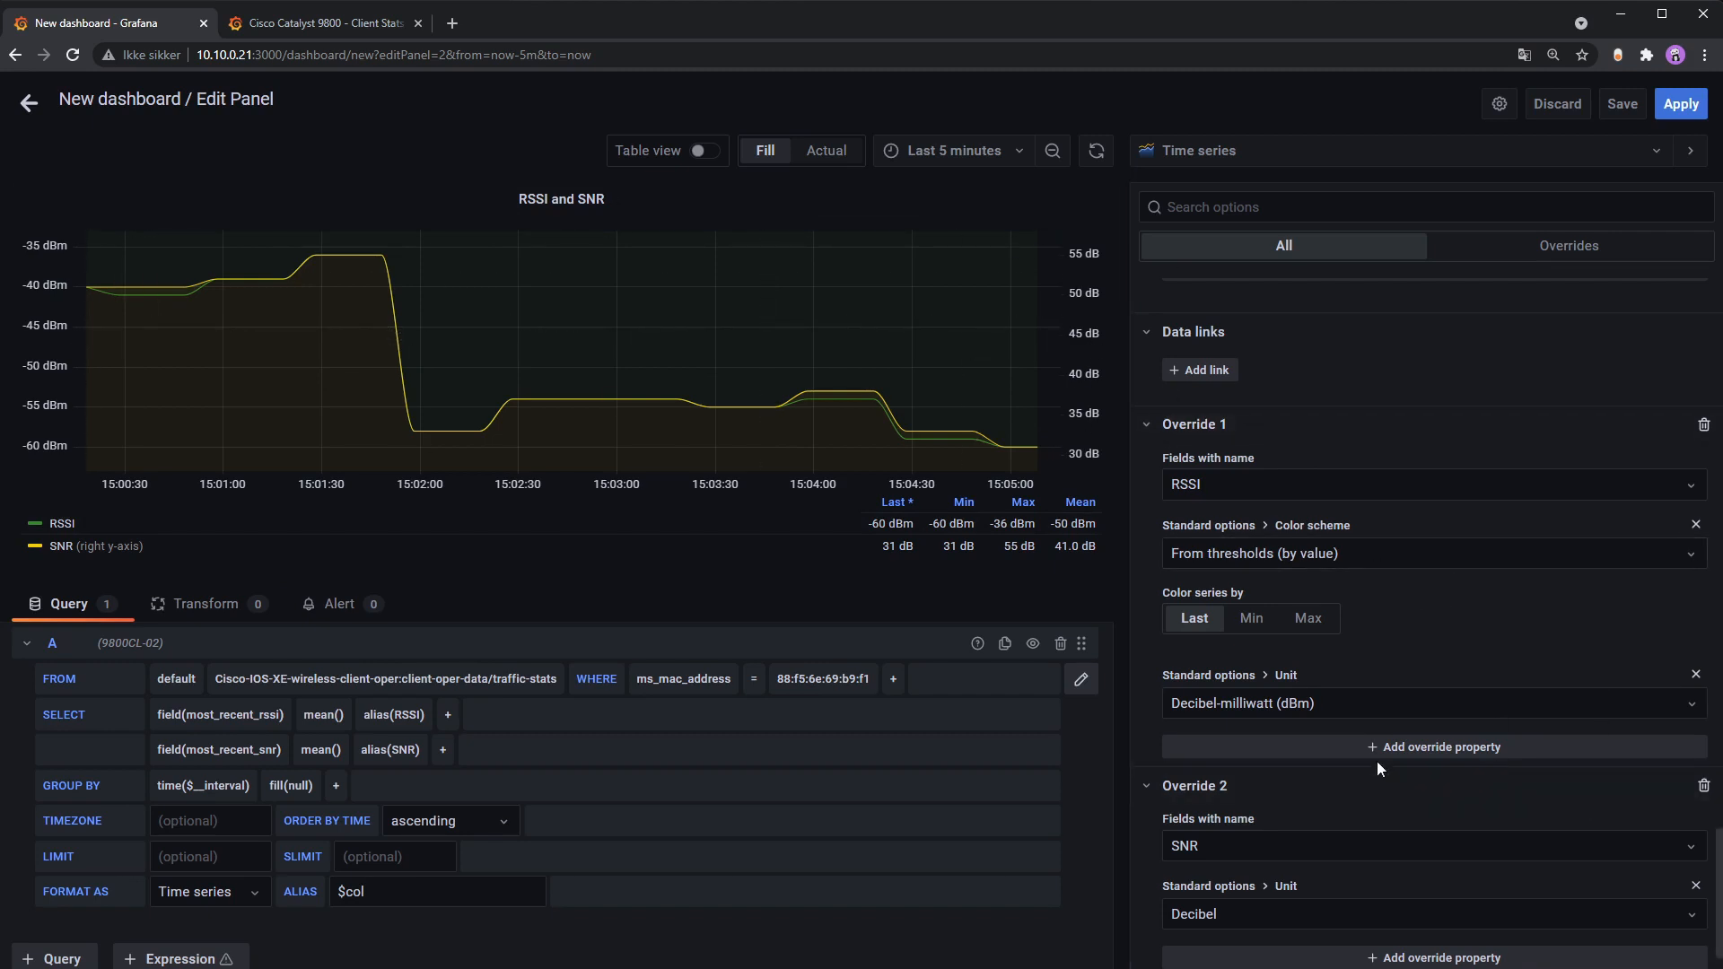
Step: Add a Display name property to the RSSI override, clear it, then remove it
left_click(1417, 752)
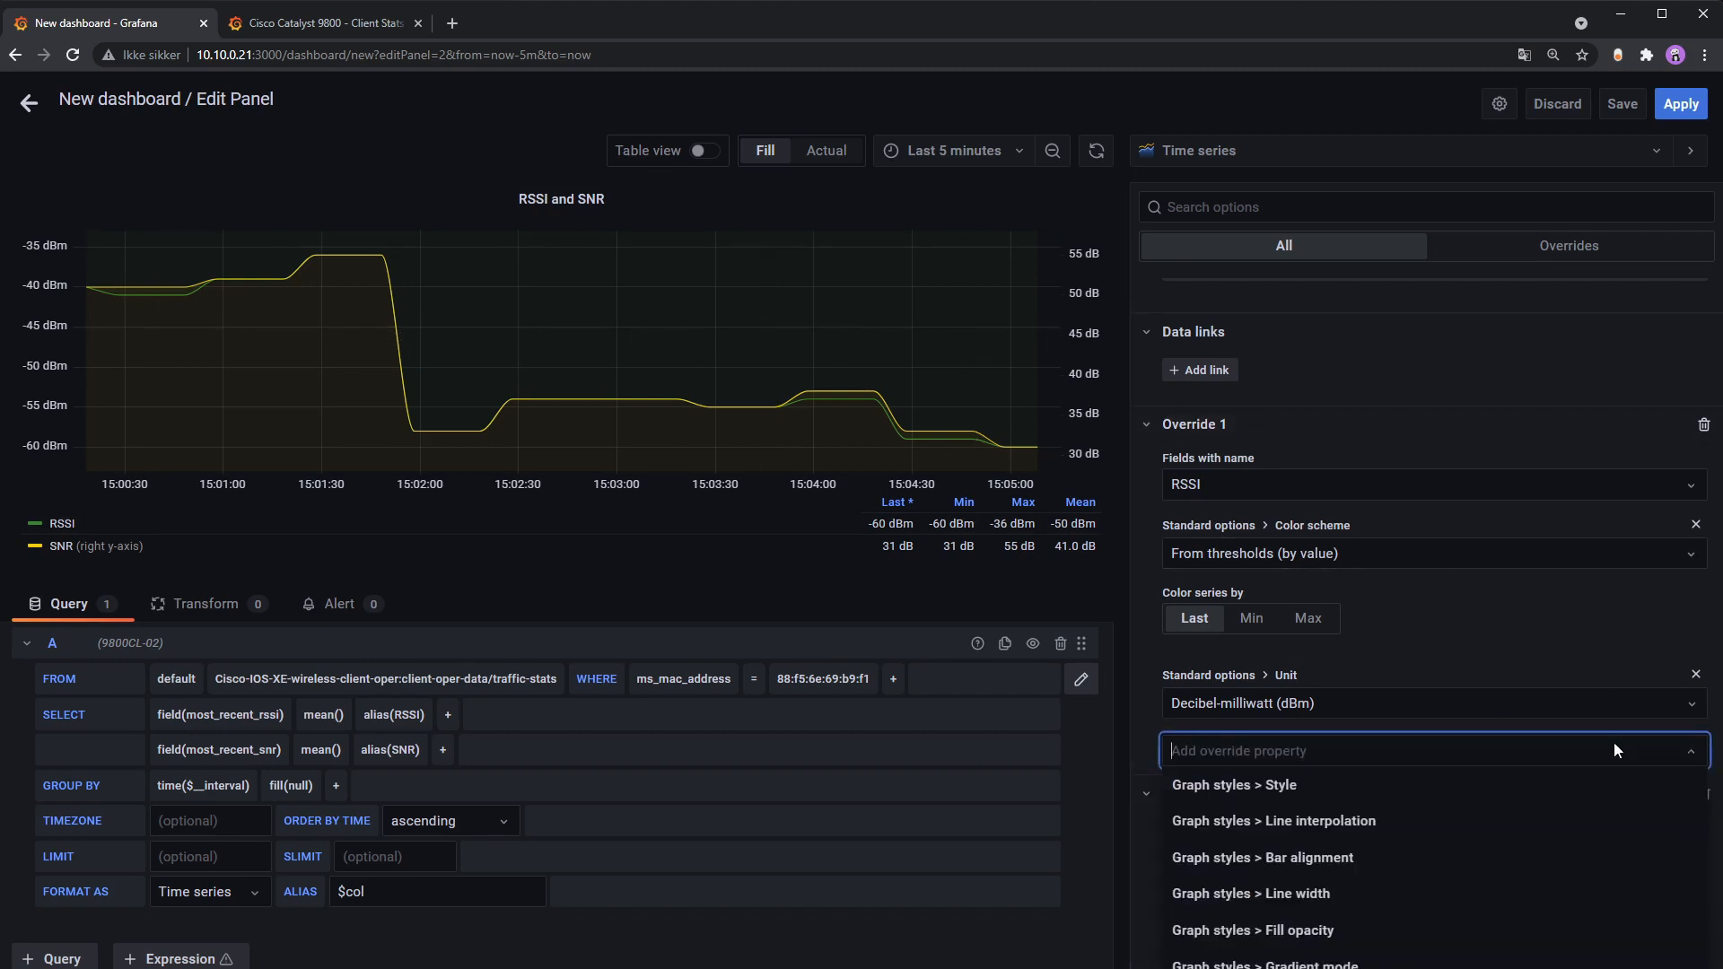
type("na")
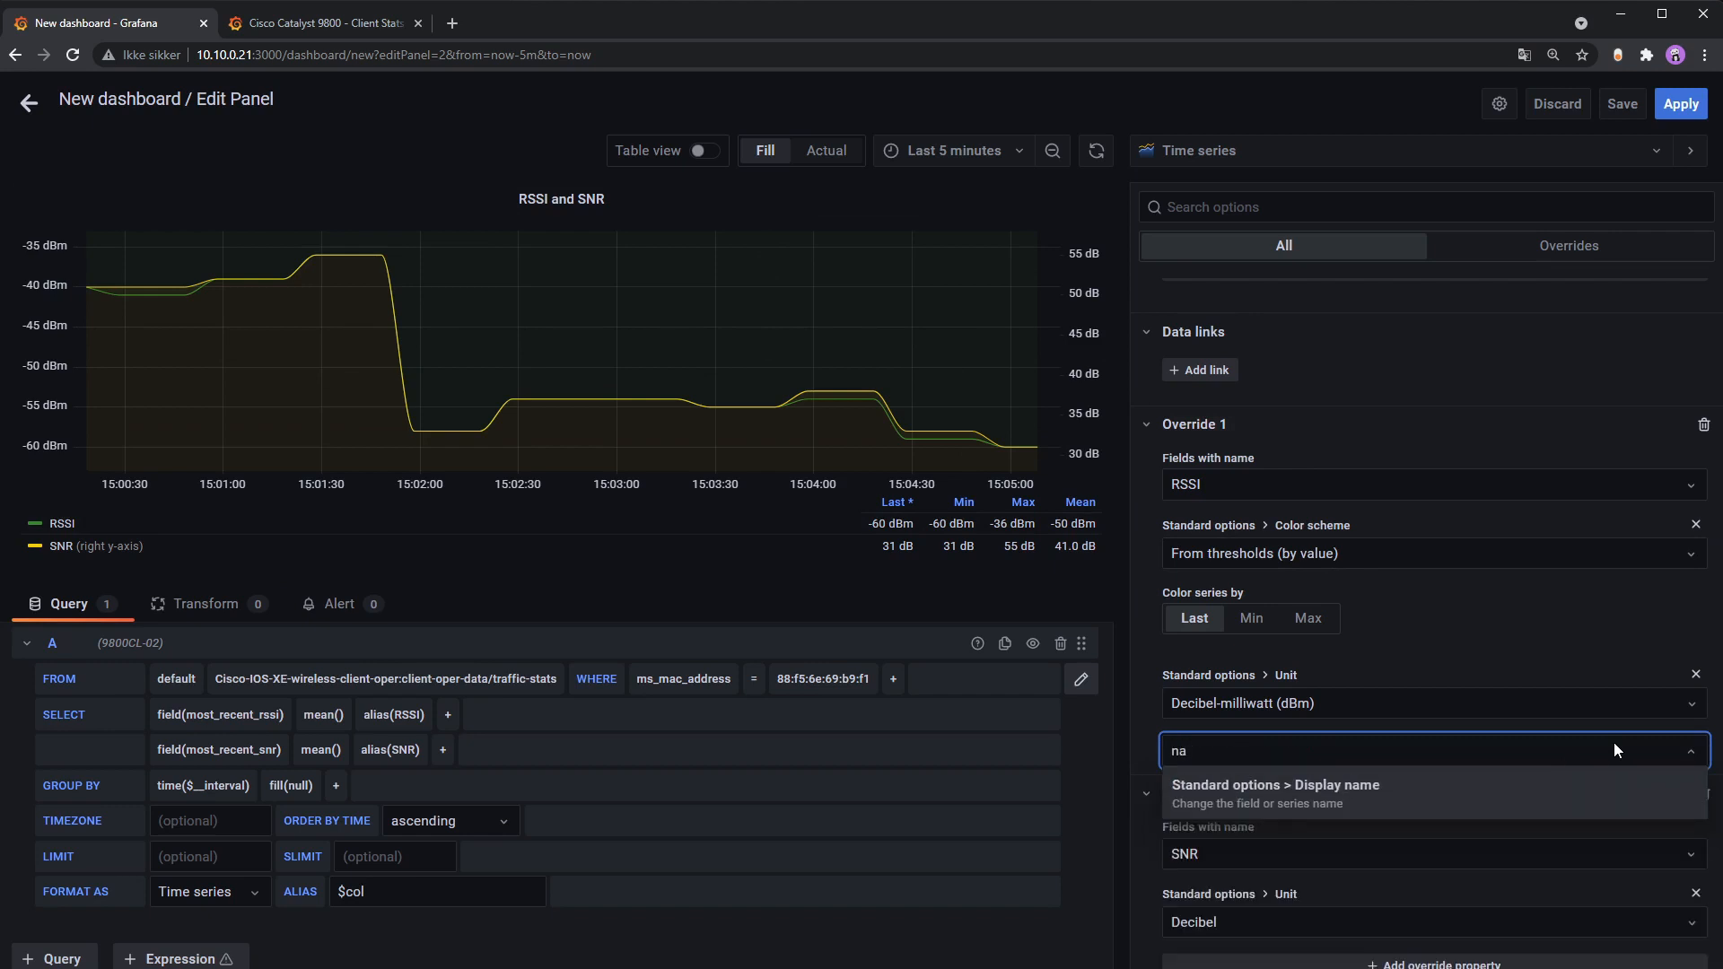
left_click(1397, 796)
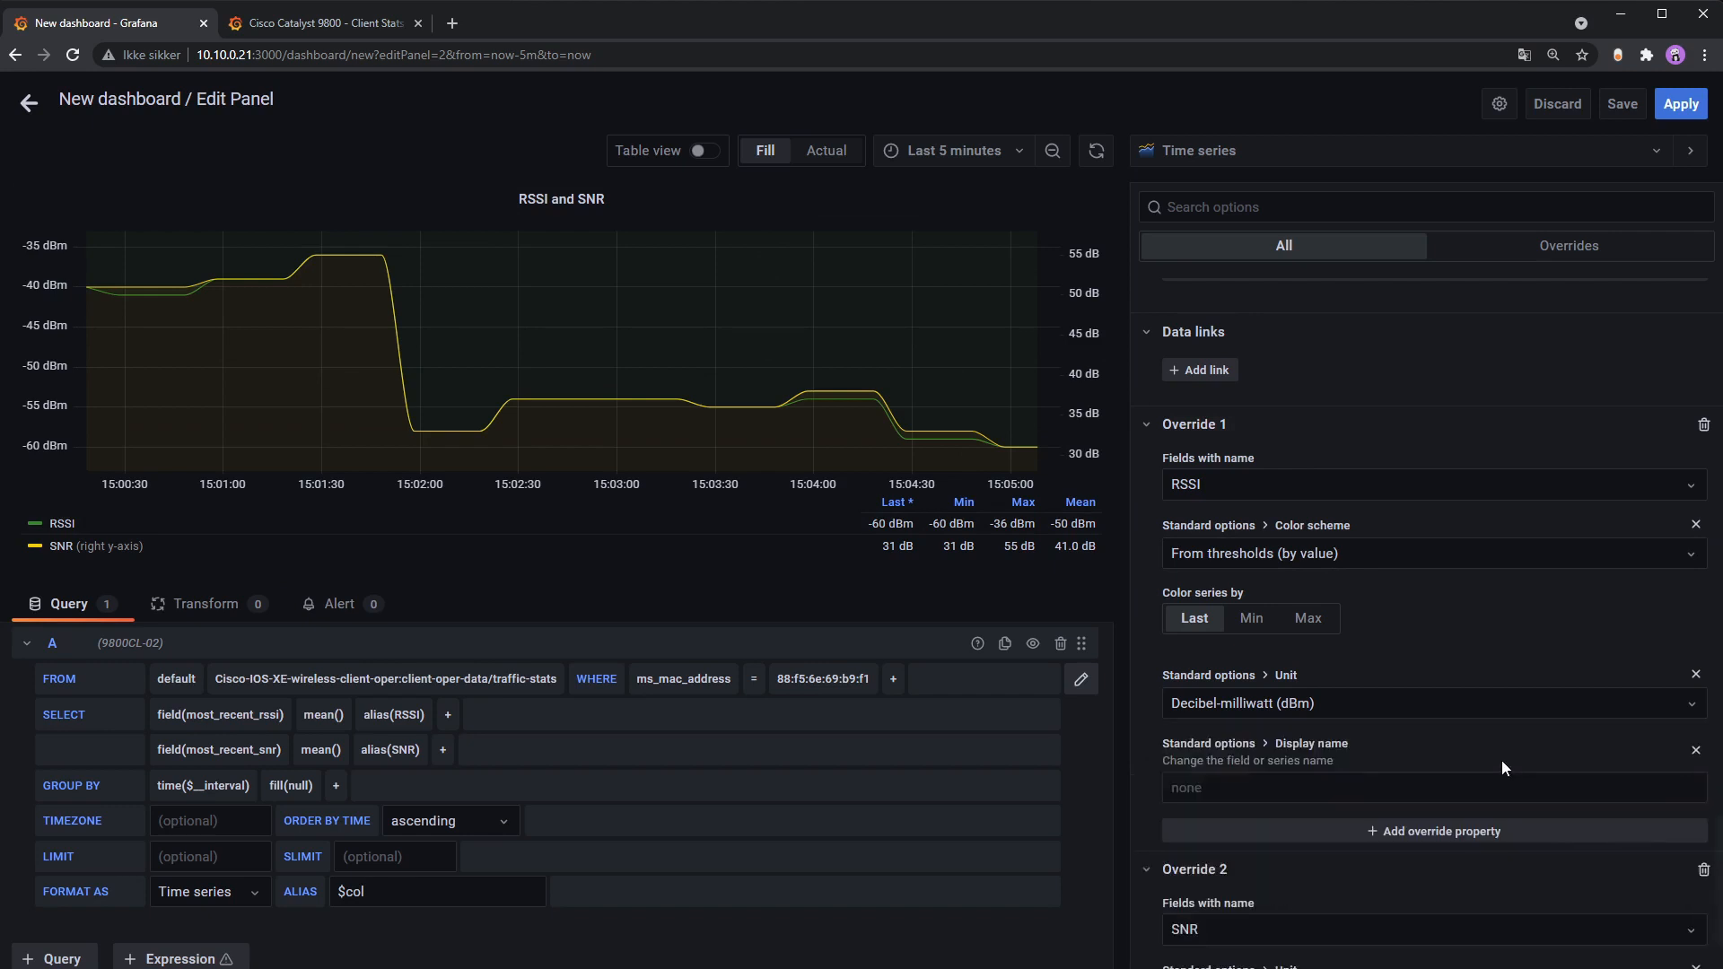
left_click(1370, 788)
key("ctrl+a")
key("BackSpace")
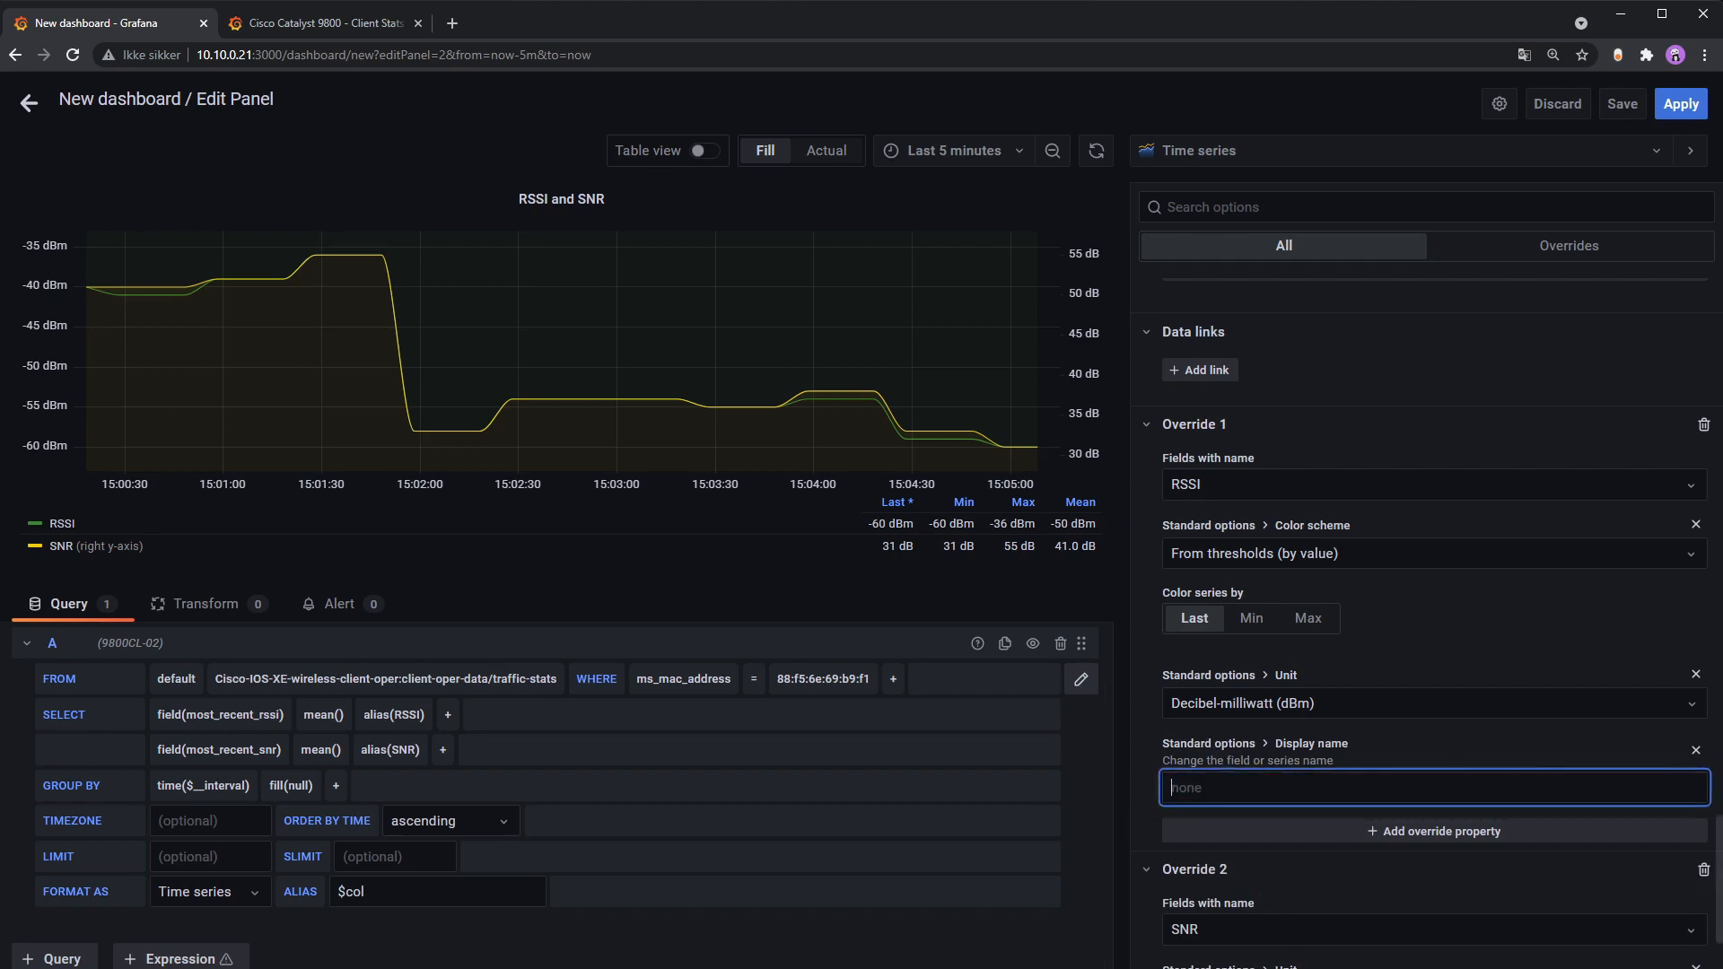
left_click(1696, 751)
Step: Add an Axis label property to the RSSI override and enter 'RSSI'
left_click(1463, 755)
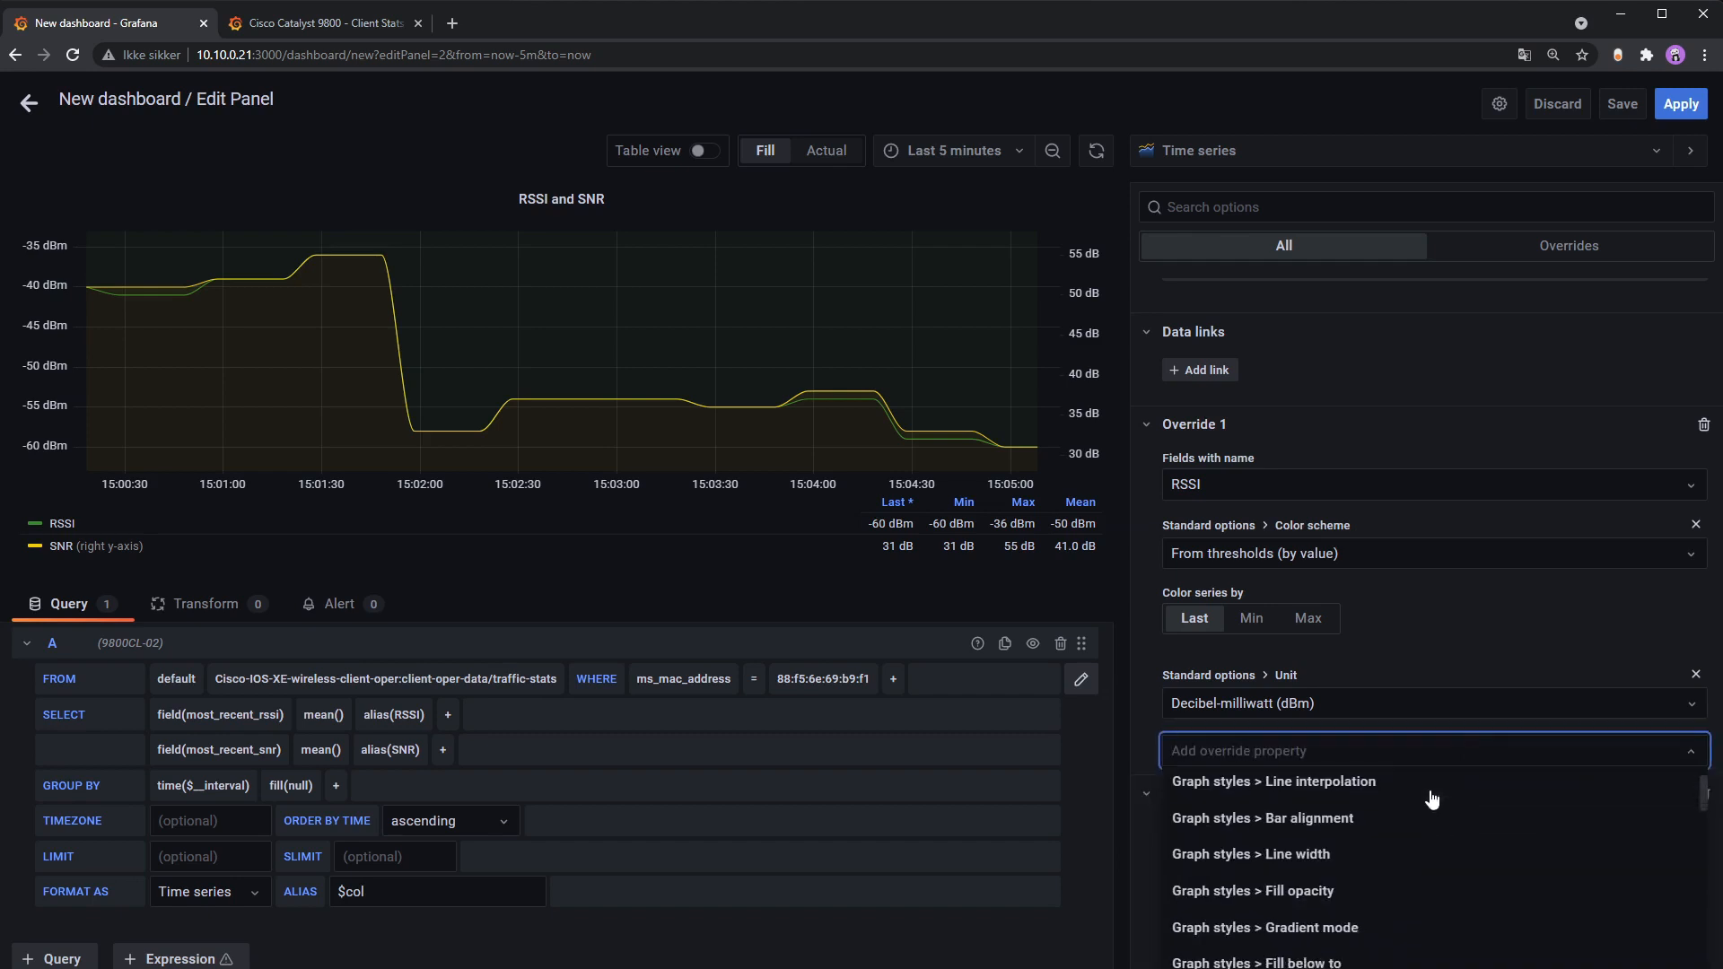
scroll(1431, 792, "down", 2)
type("axi")
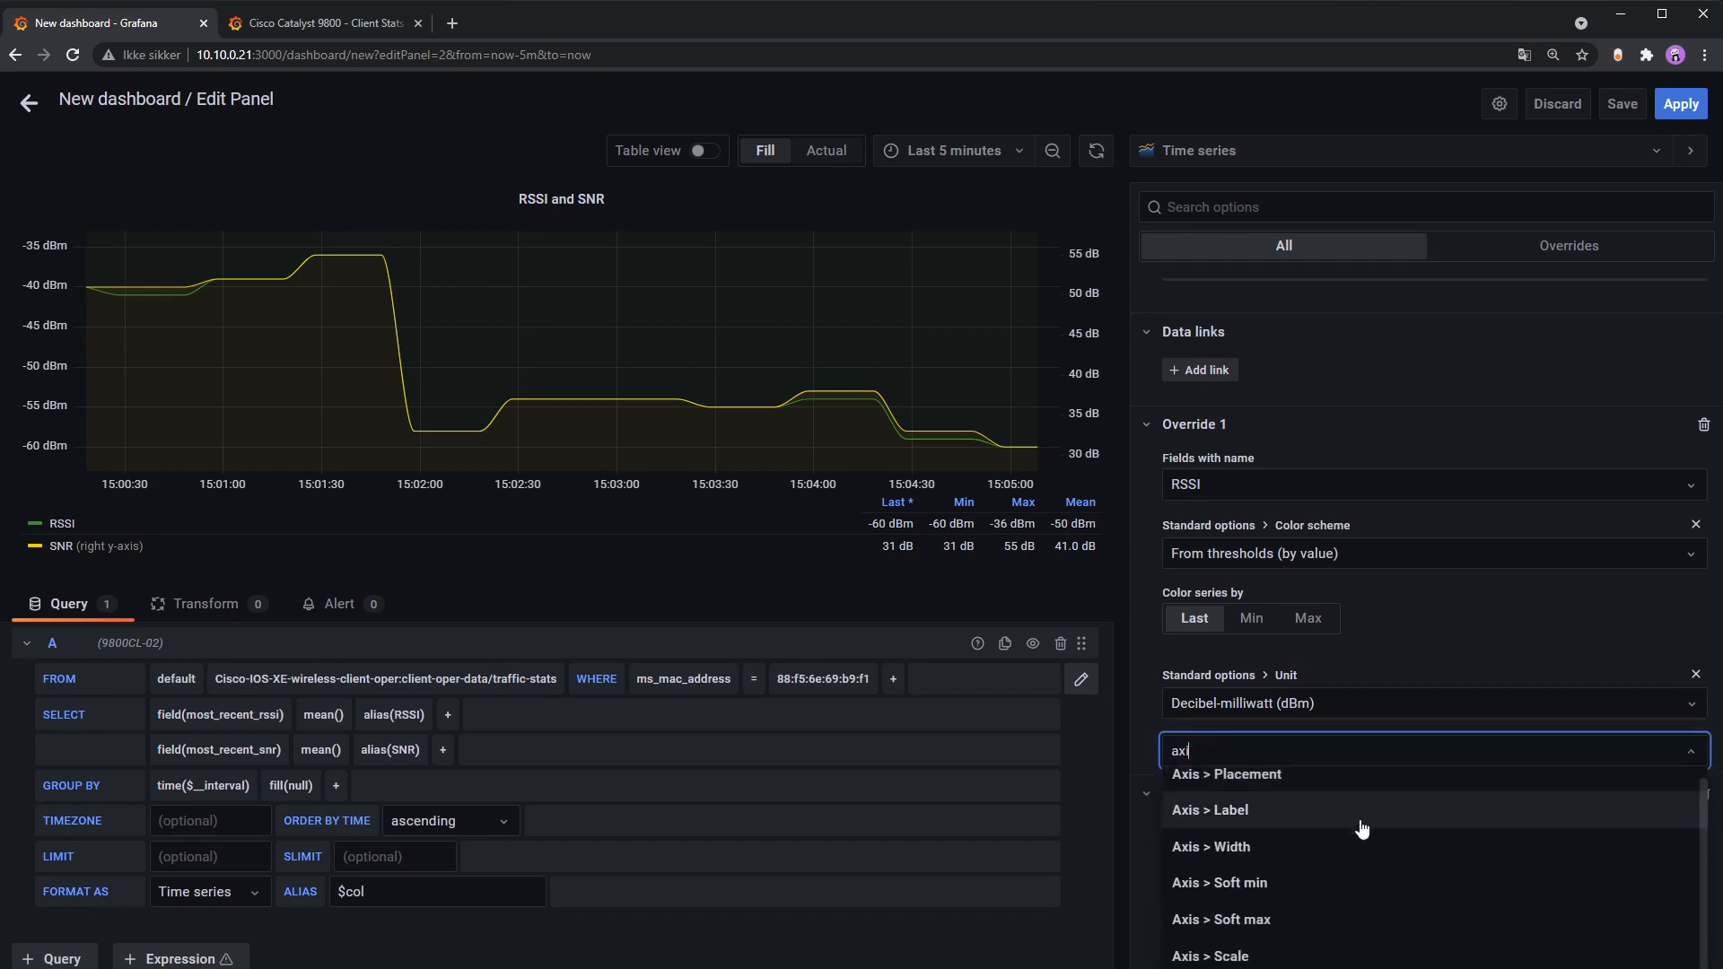
left_click(1383, 810)
left_click(1351, 777)
type("RSSI")
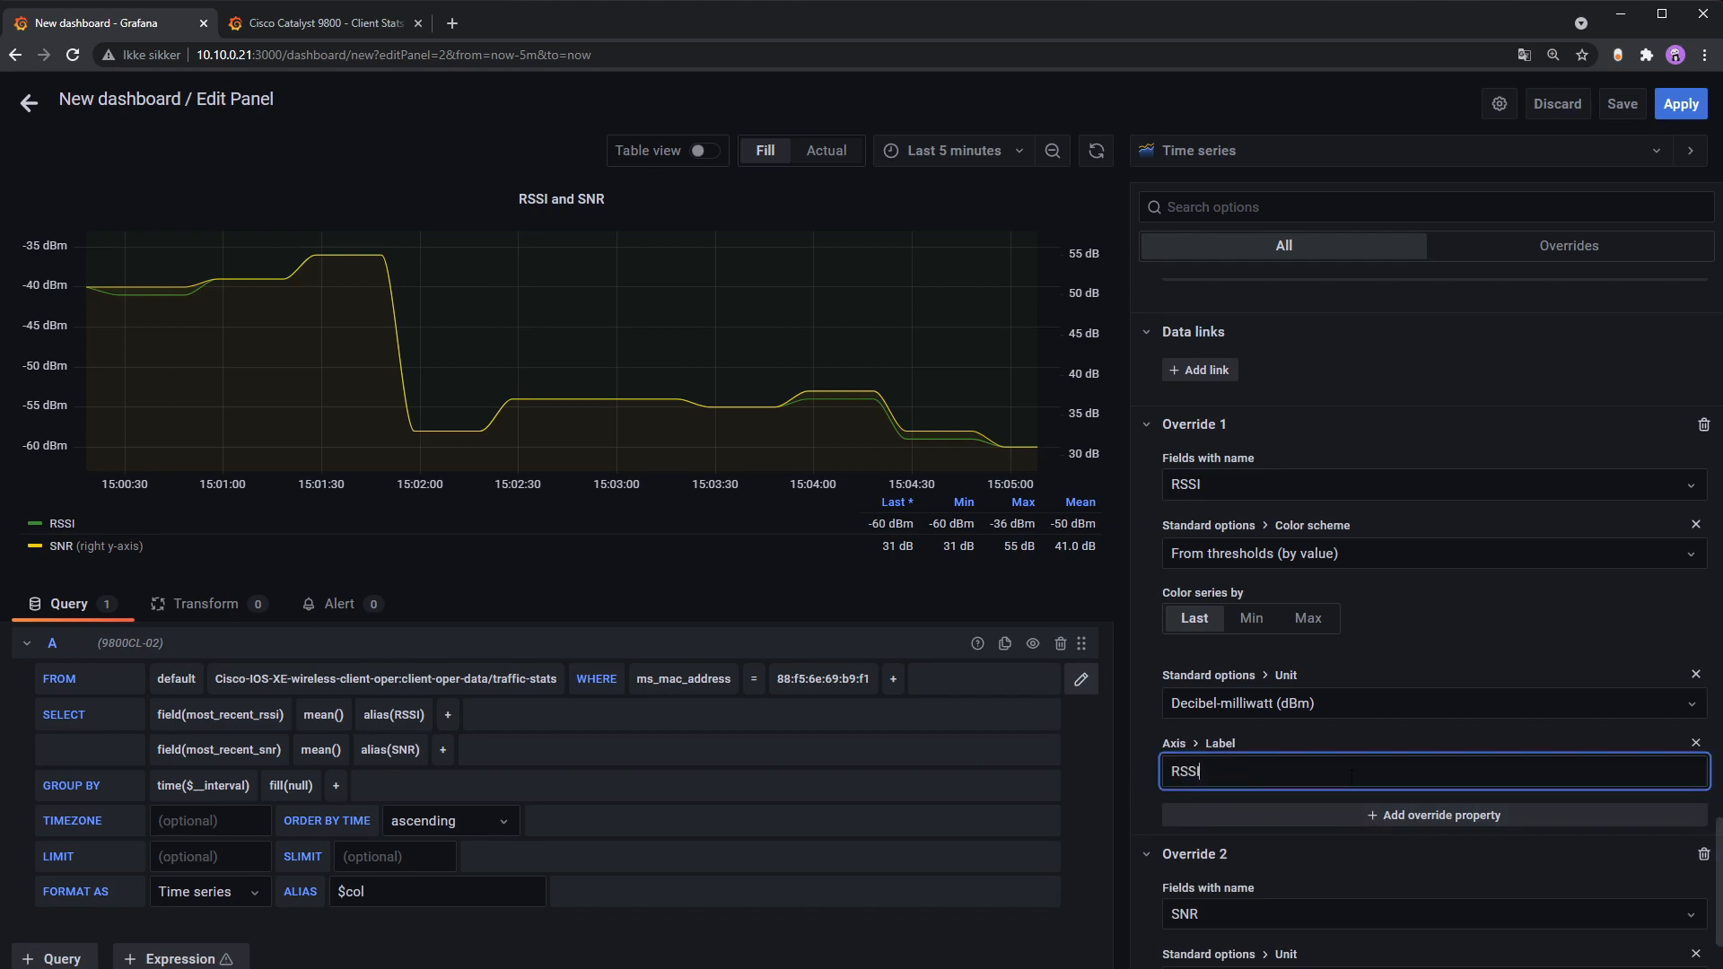
scroll(1351, 778, "down", 2)
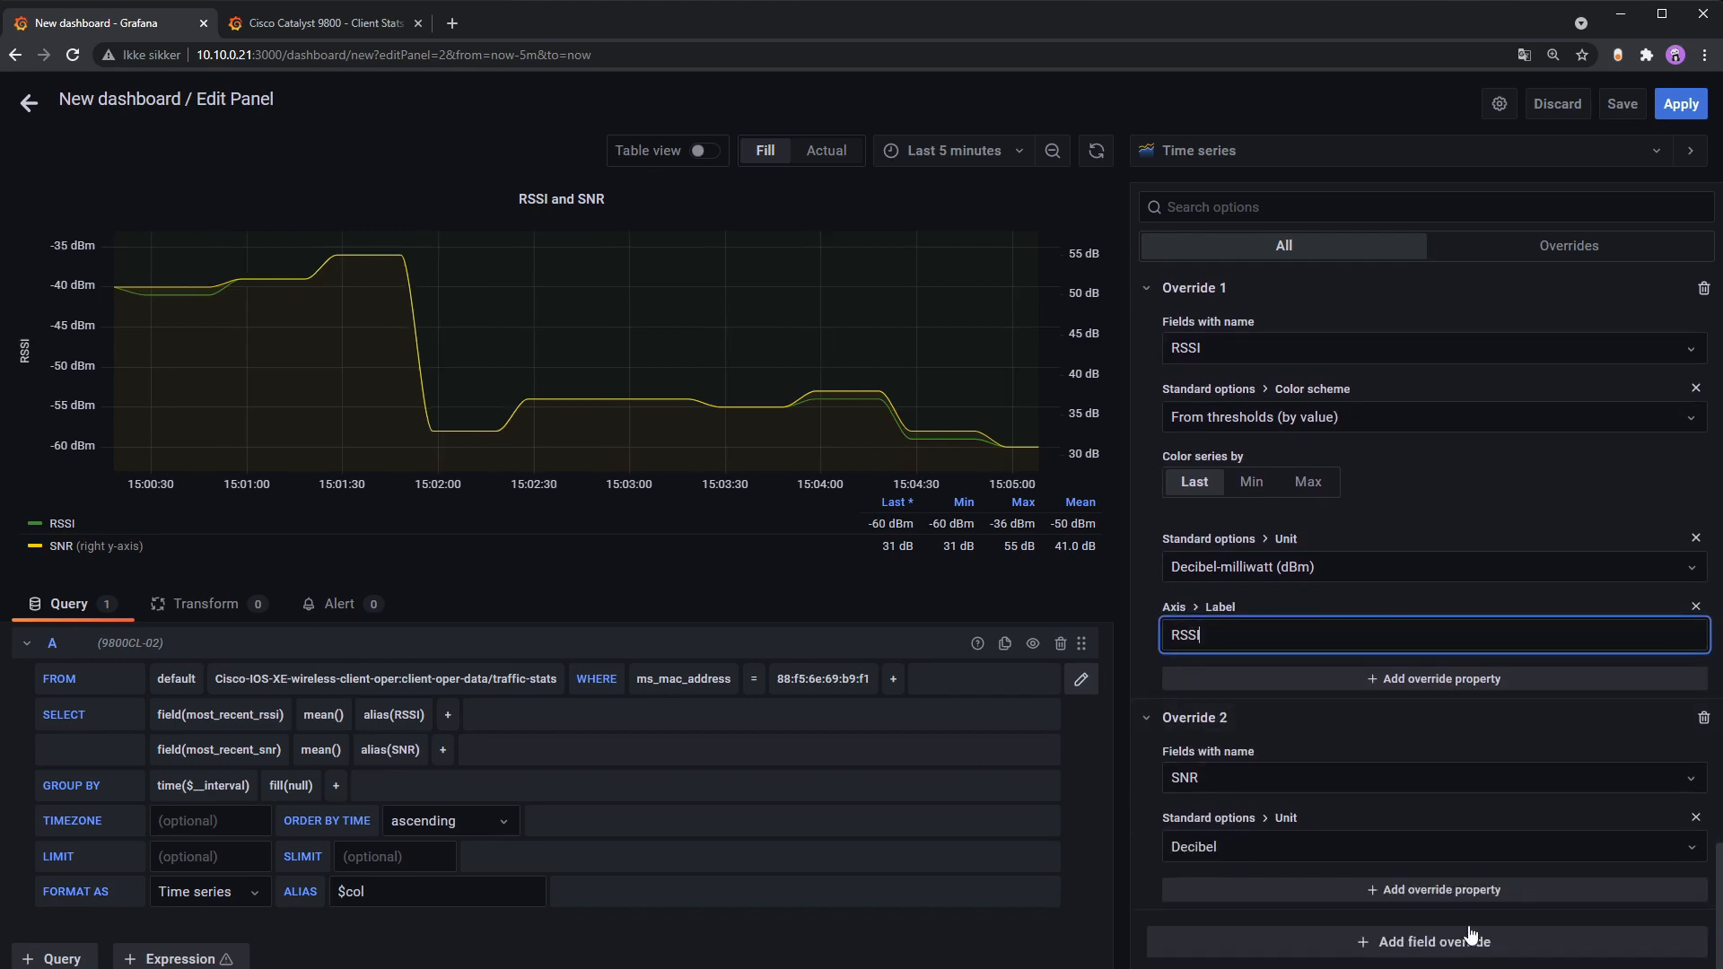
Step: Add an Axis label property to the SNR override and enter 'SNR'
left_click(1477, 895)
type("axis")
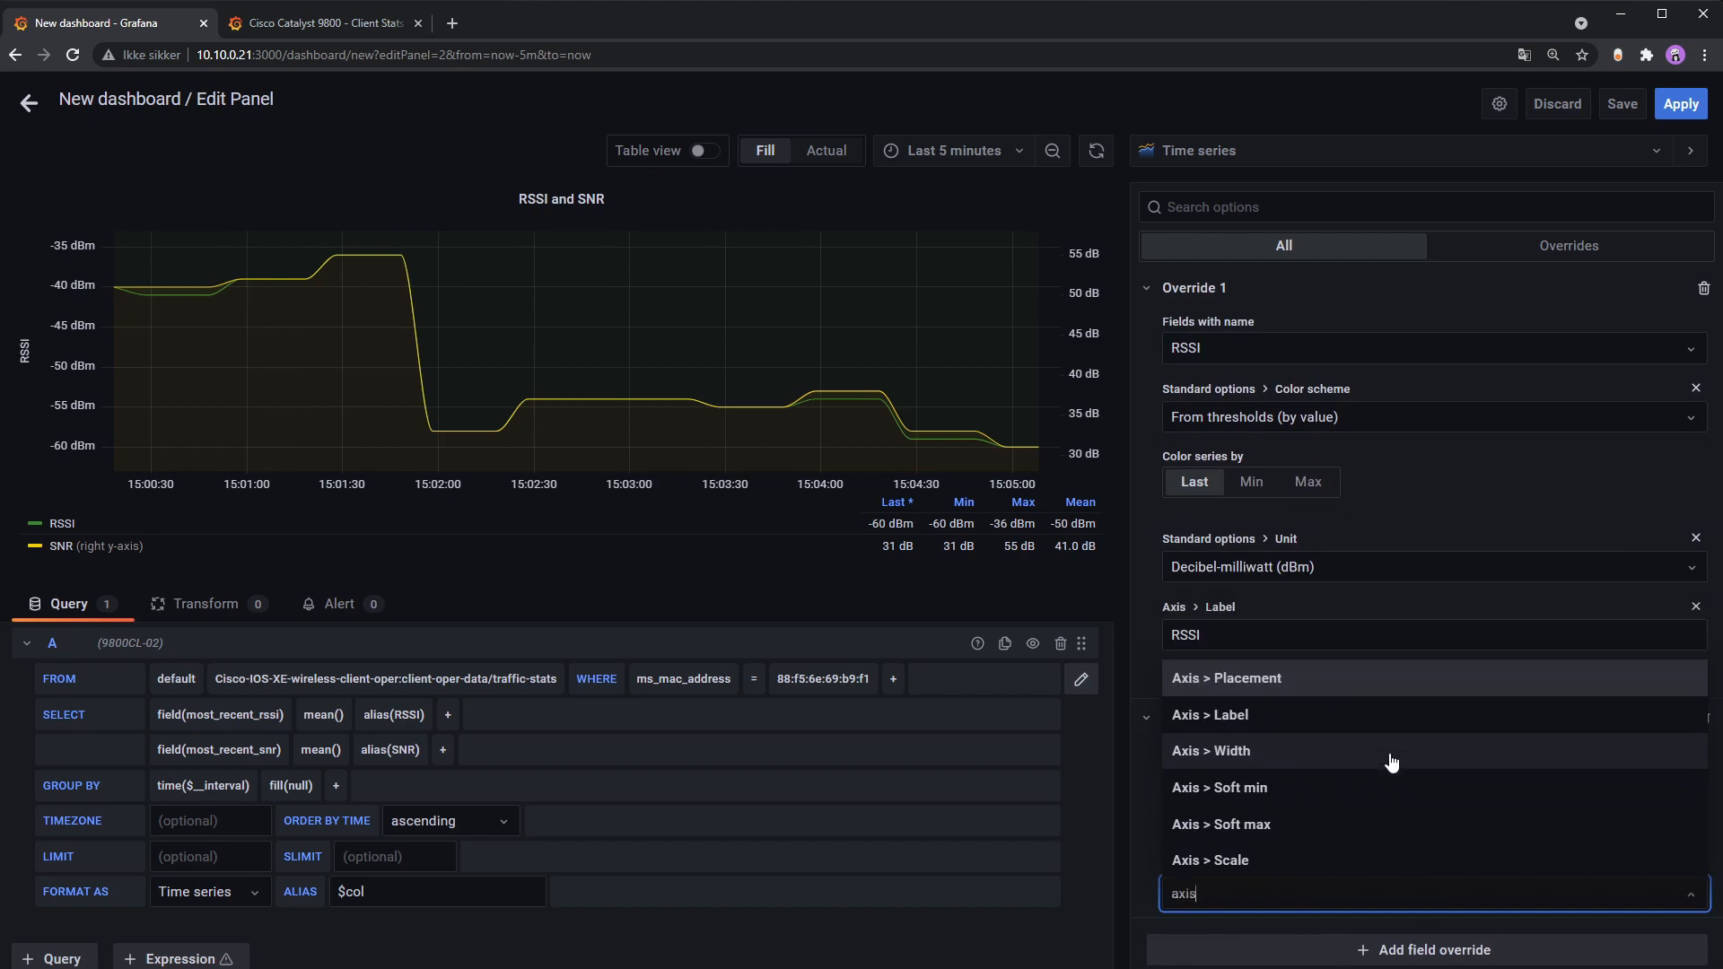
left_click(1304, 715)
left_click(1287, 907)
type("SNR")
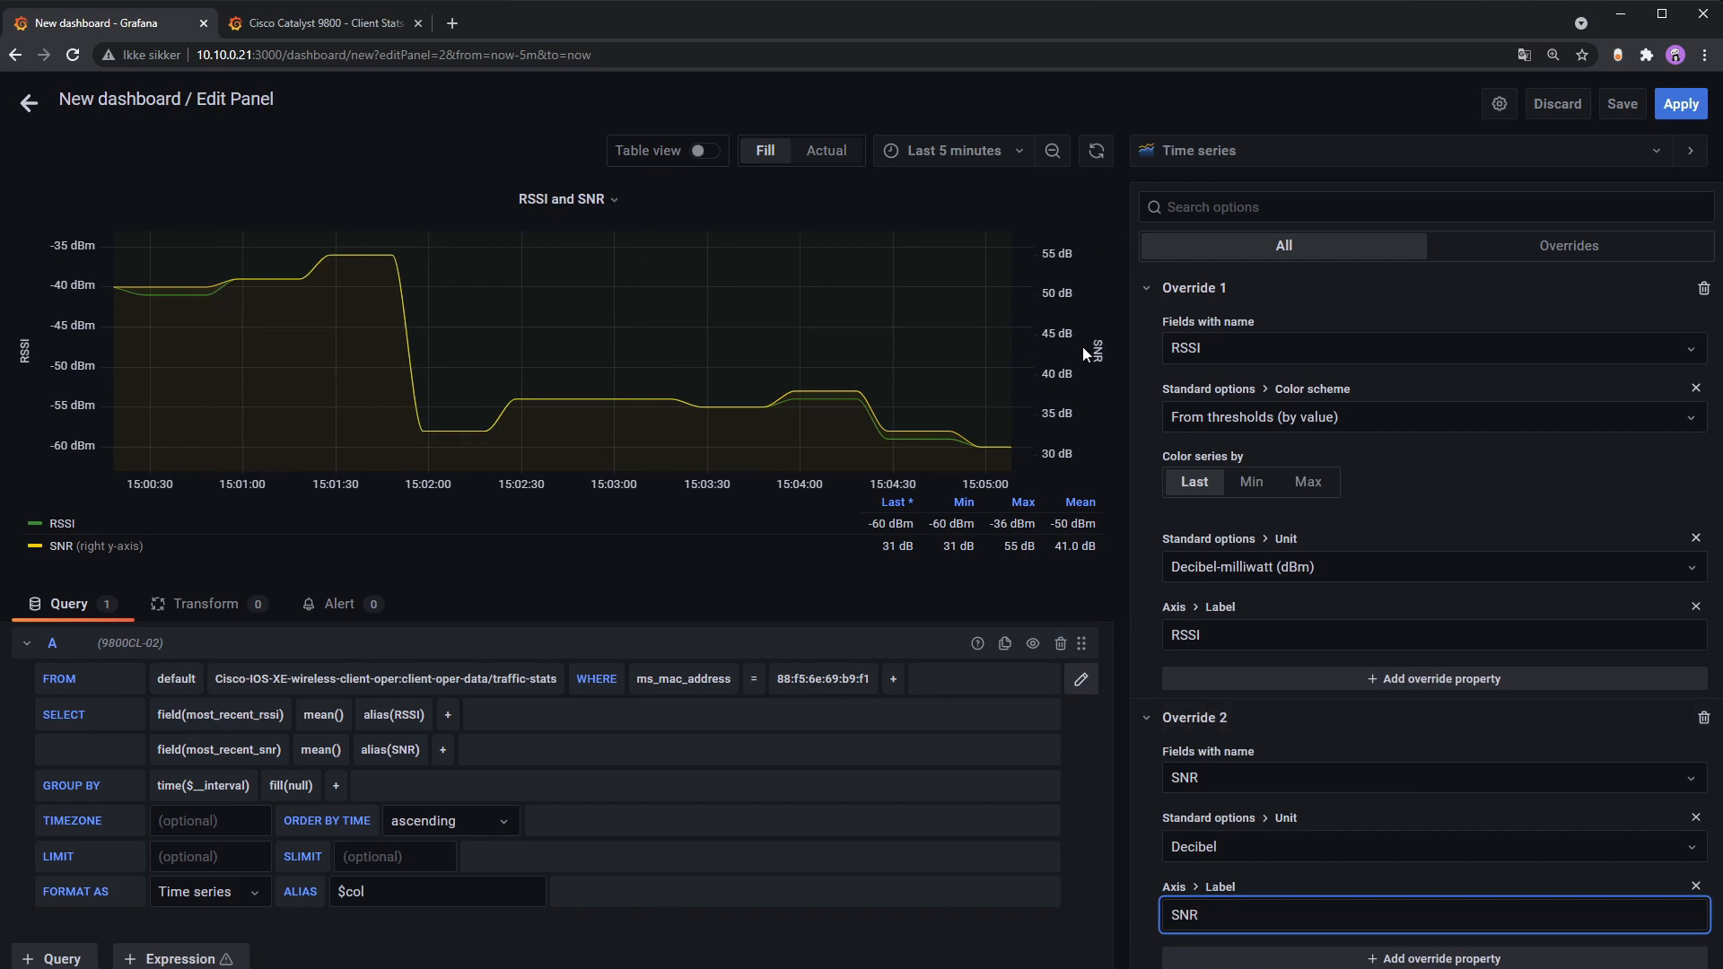
scroll(1461, 797, "down", 1)
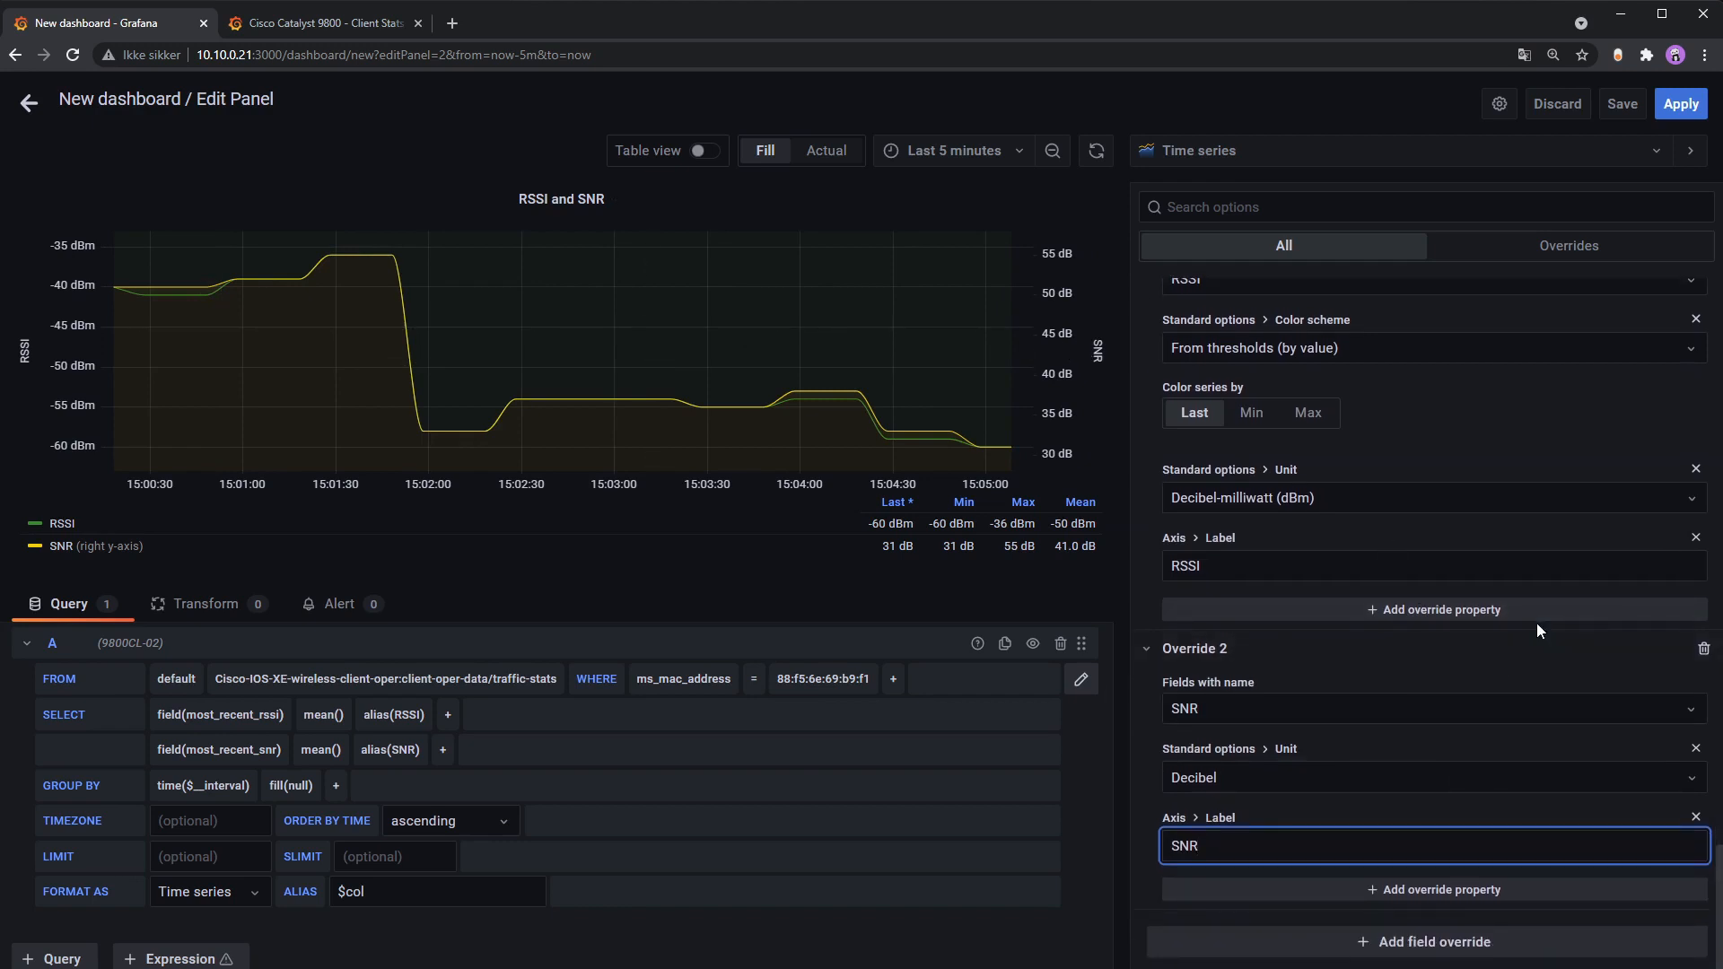
Step: Try an Axis width property on the SNR override, then remove it
left_click(1452, 894)
type("wid")
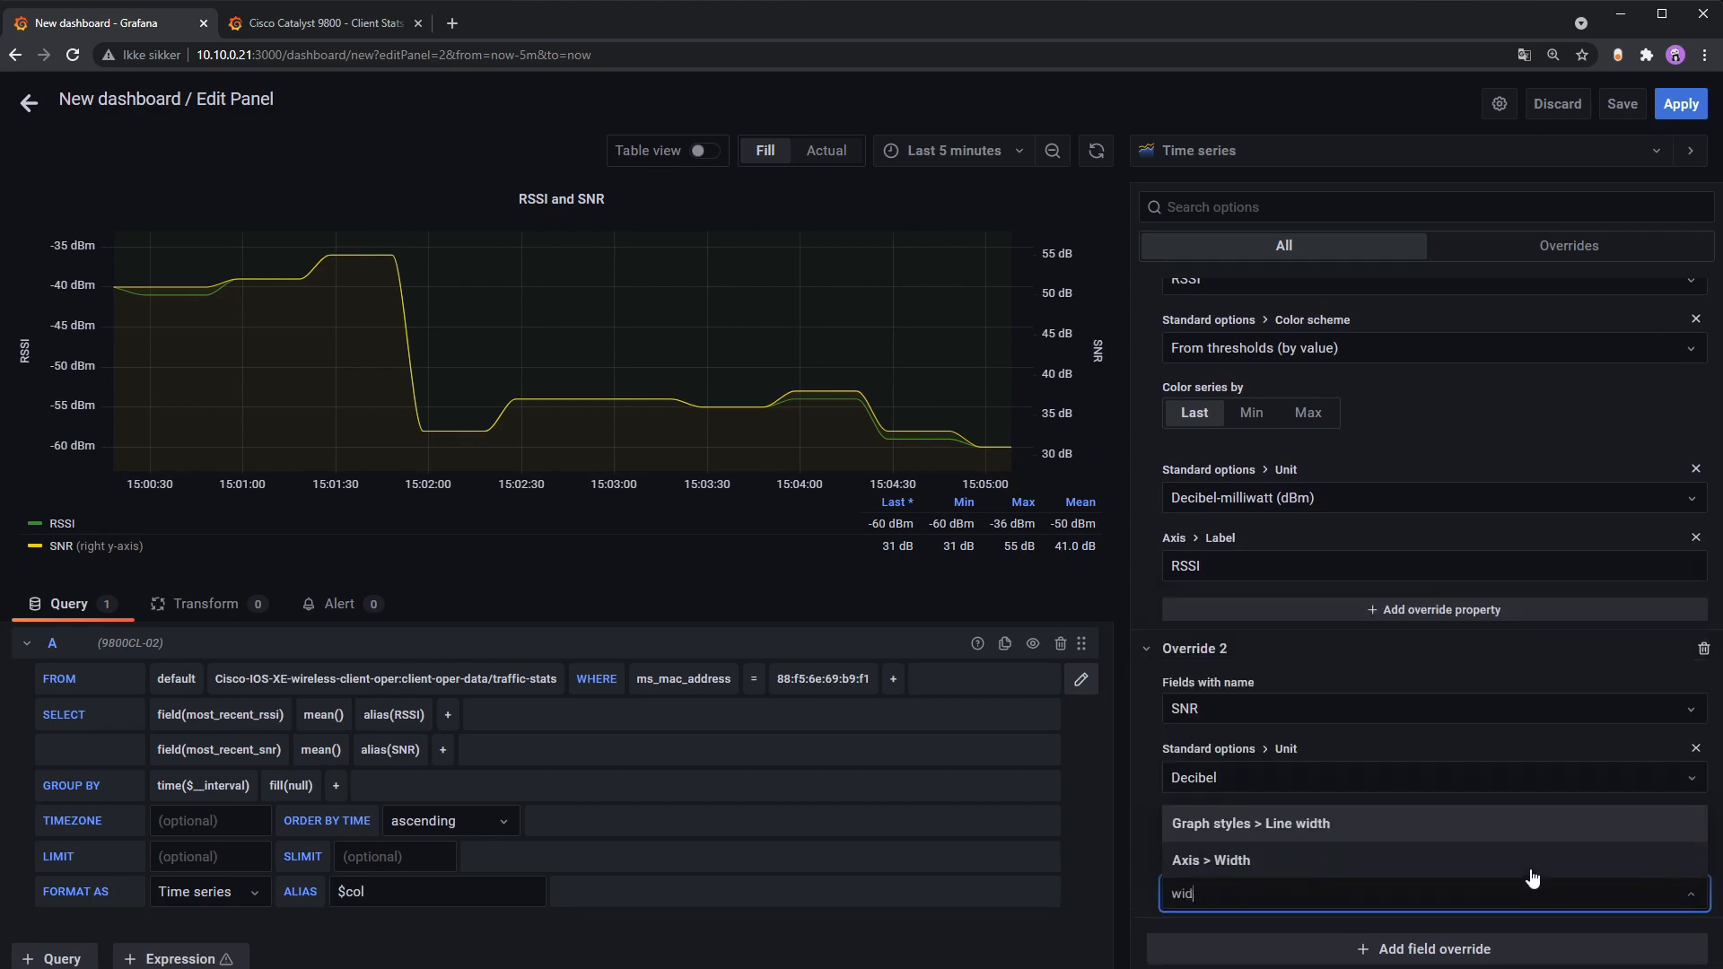
left_click(1293, 863)
left_click(1506, 920)
type("2")
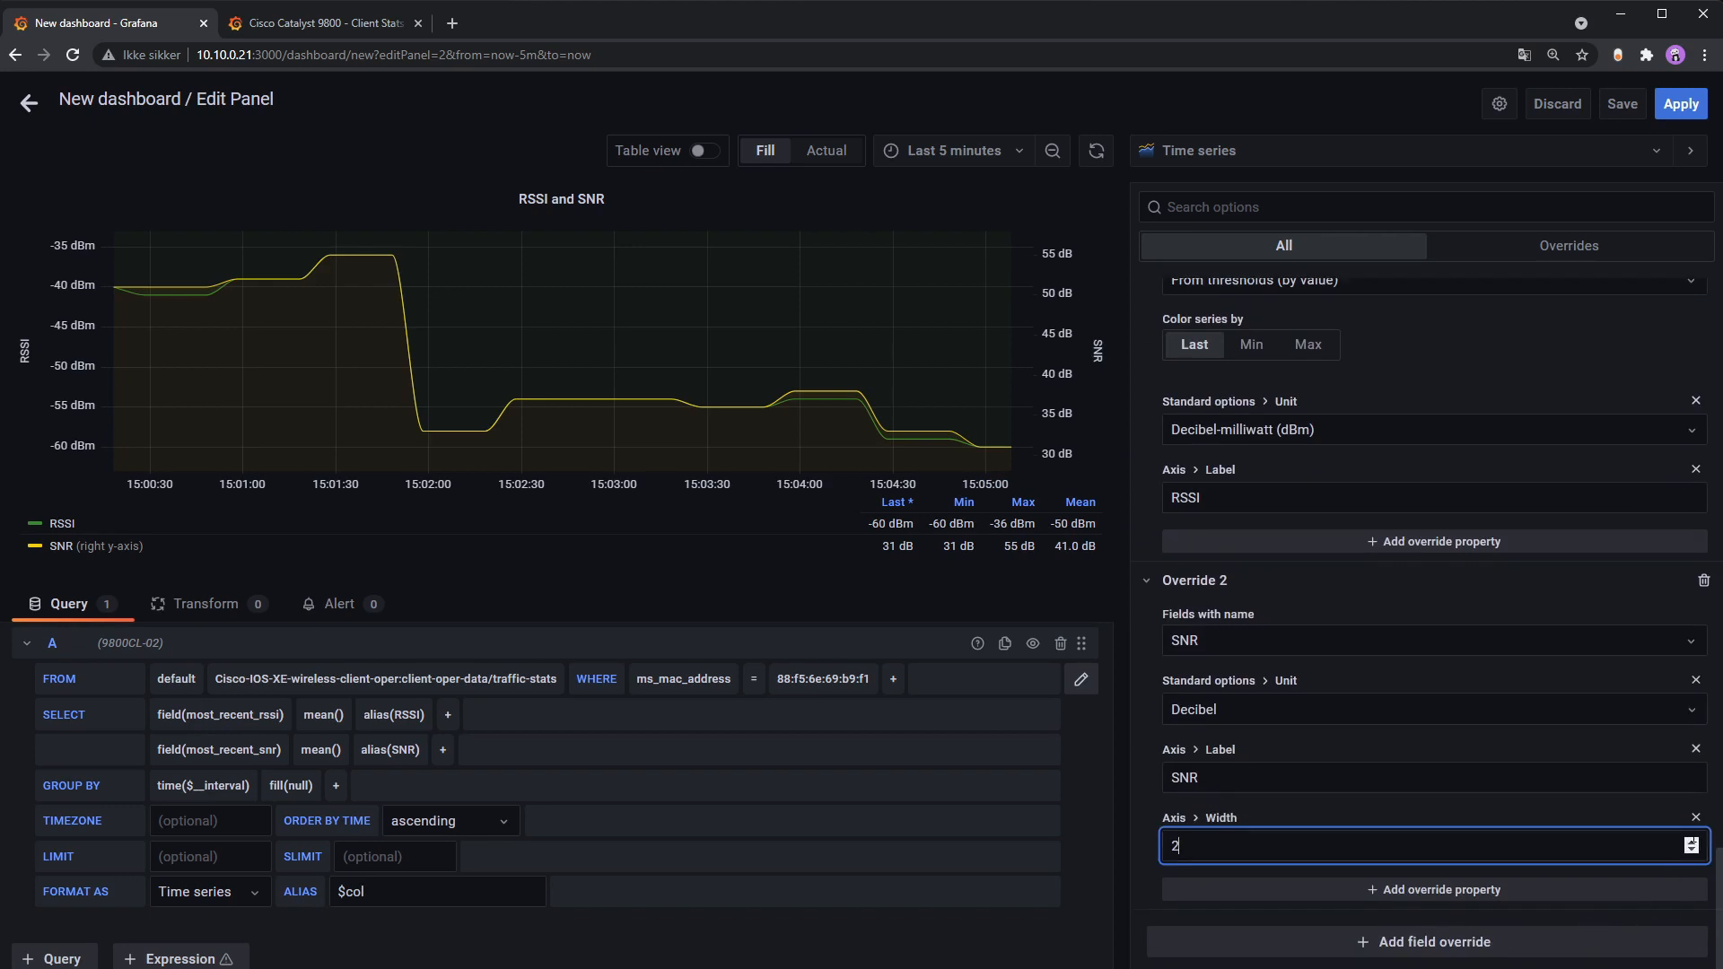
left_click(1566, 822)
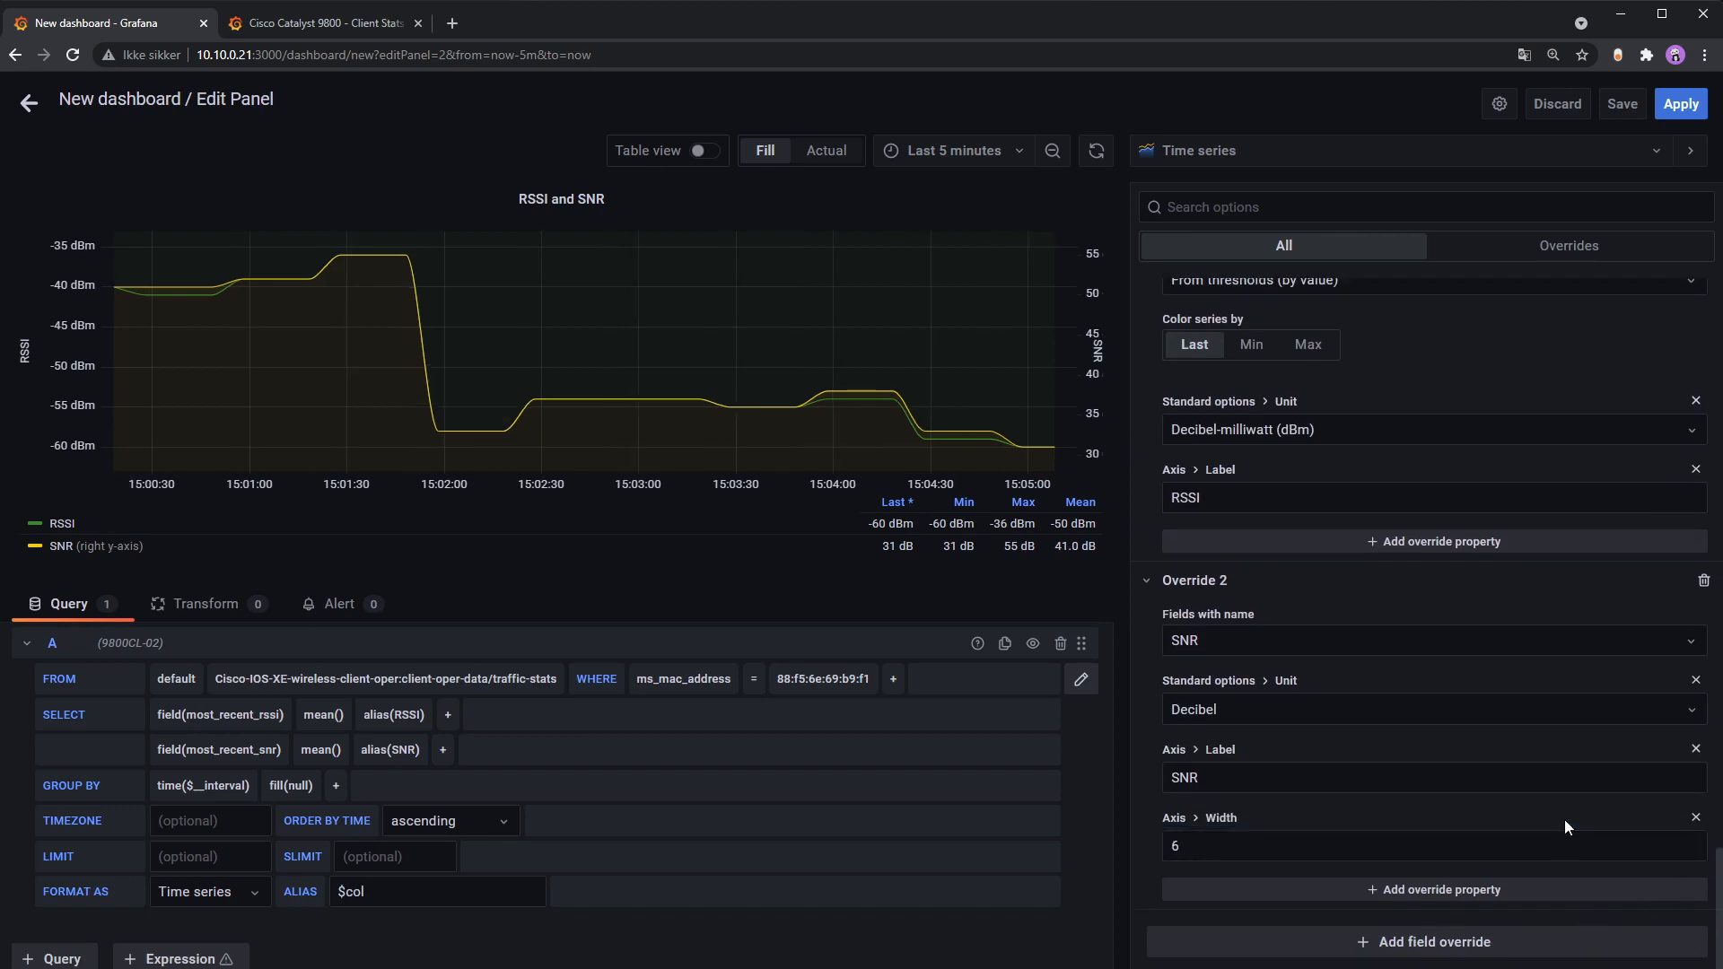
left_click(1698, 819)
Step: Add a Line width property of 2 to the SNR override
left_click(1354, 890)
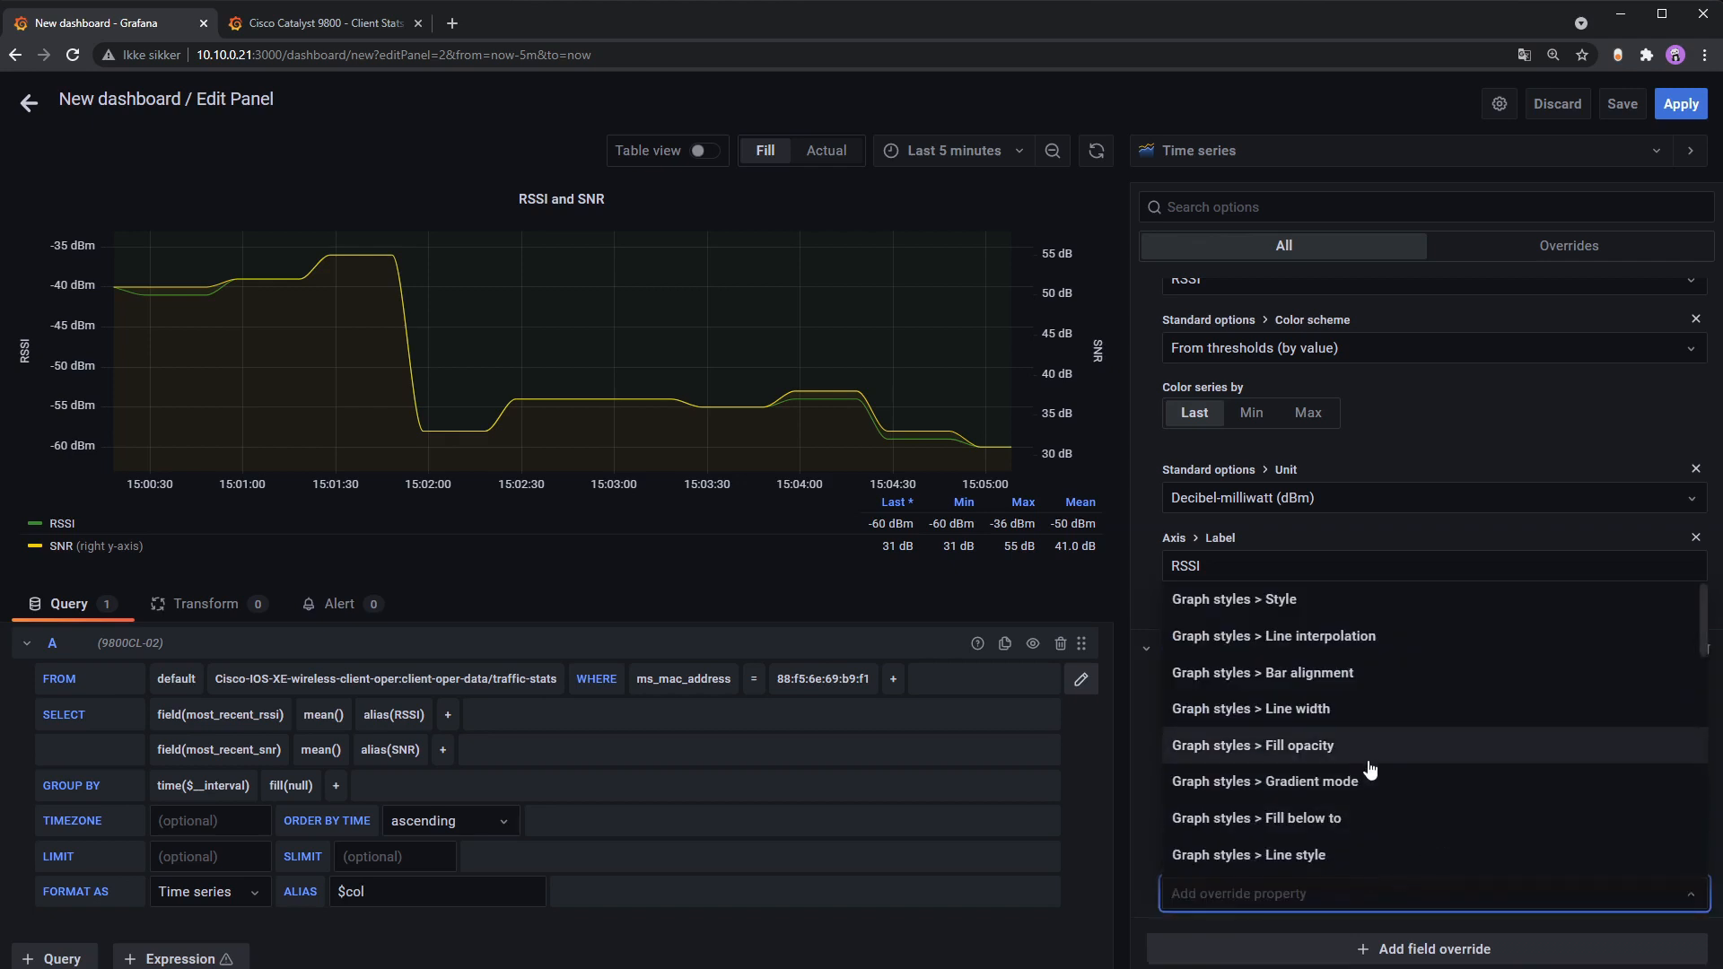
type("line")
left_click(1275, 823)
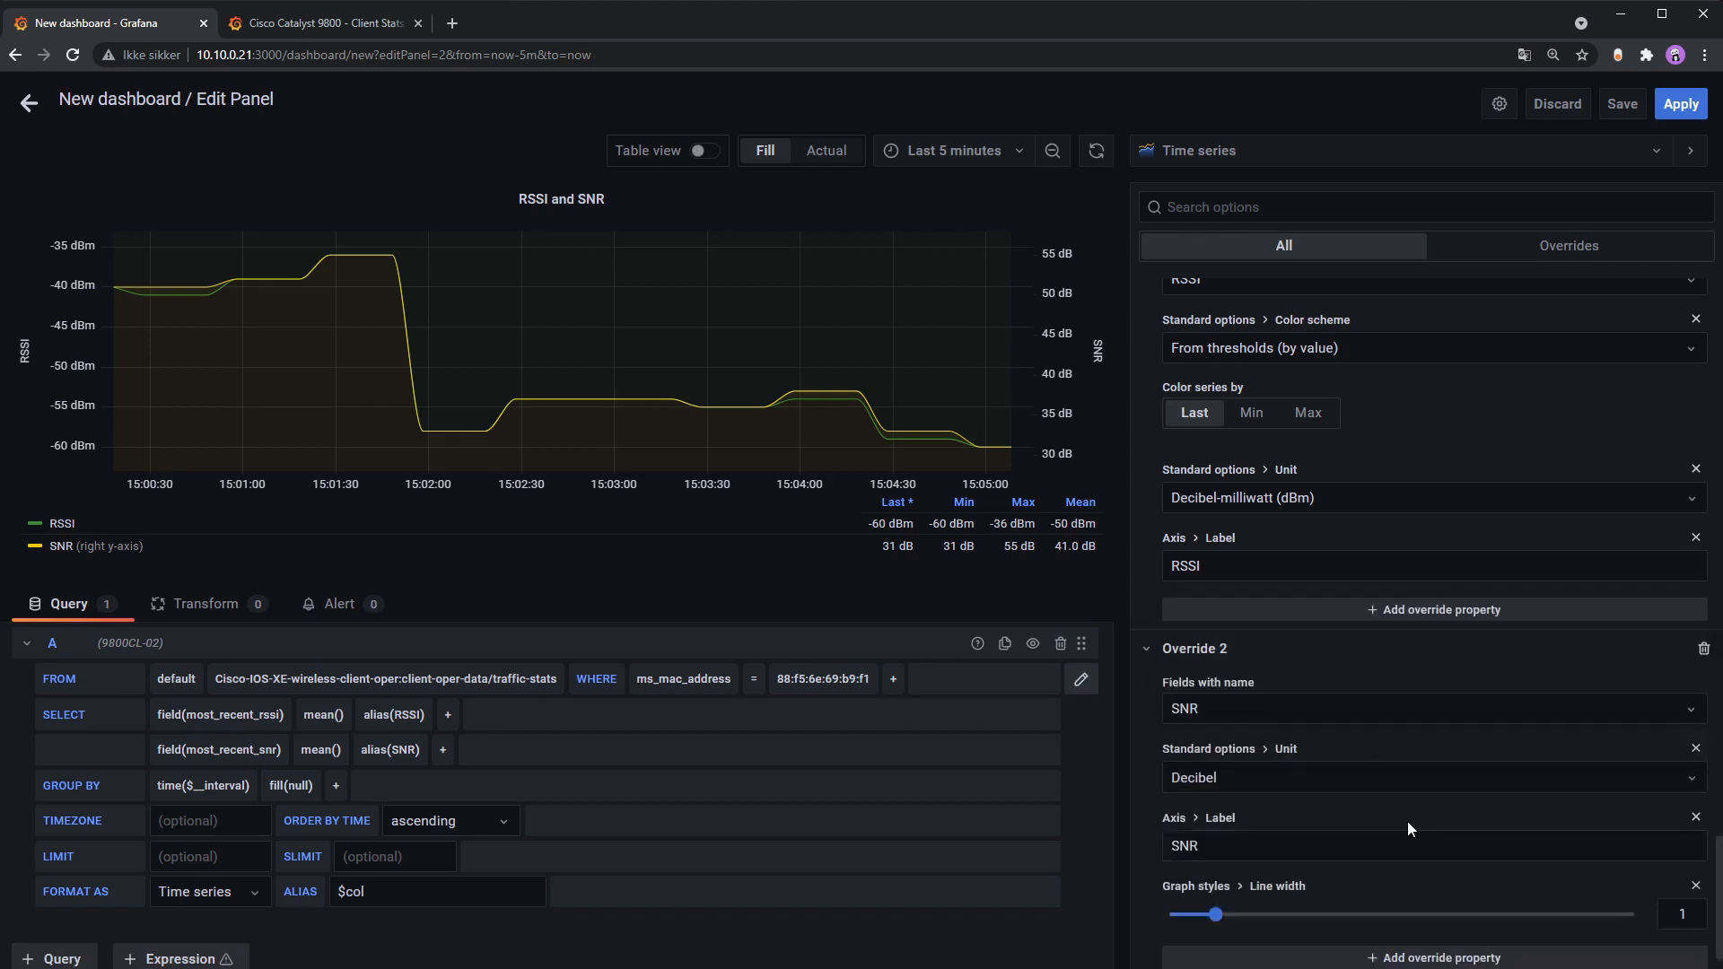
scroll(1310, 823, "down", 1)
left_click_drag(1216, 848, 1255, 845)
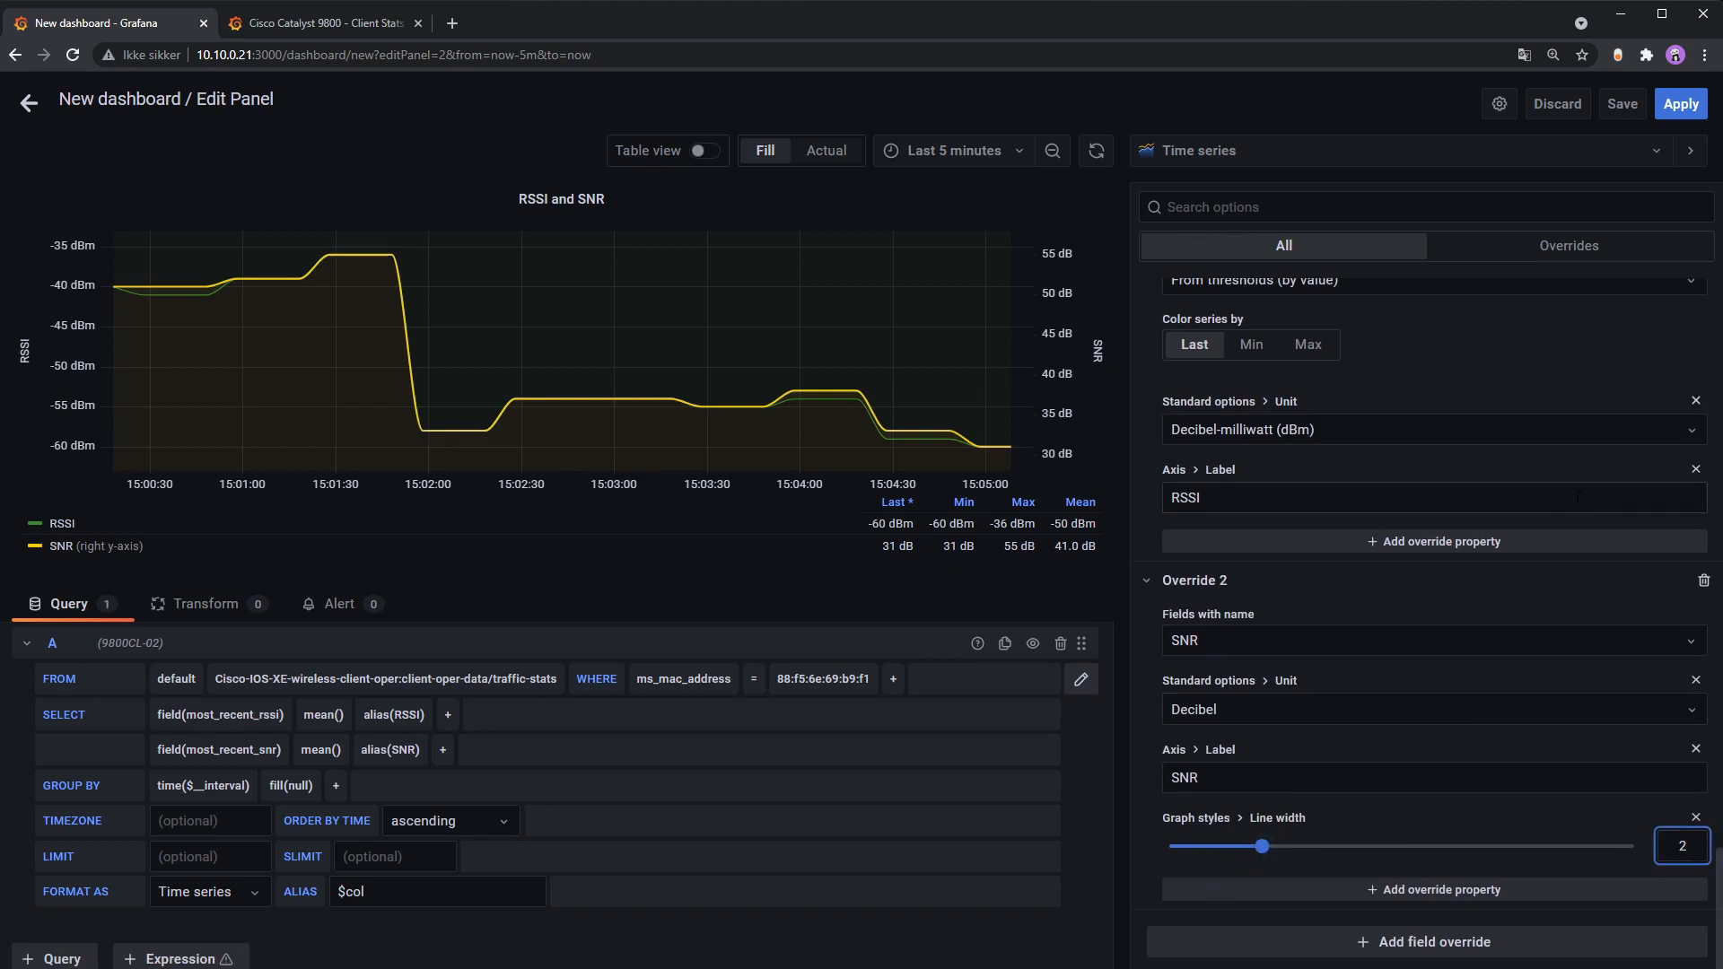
scroll(1613, 550, "up", 3)
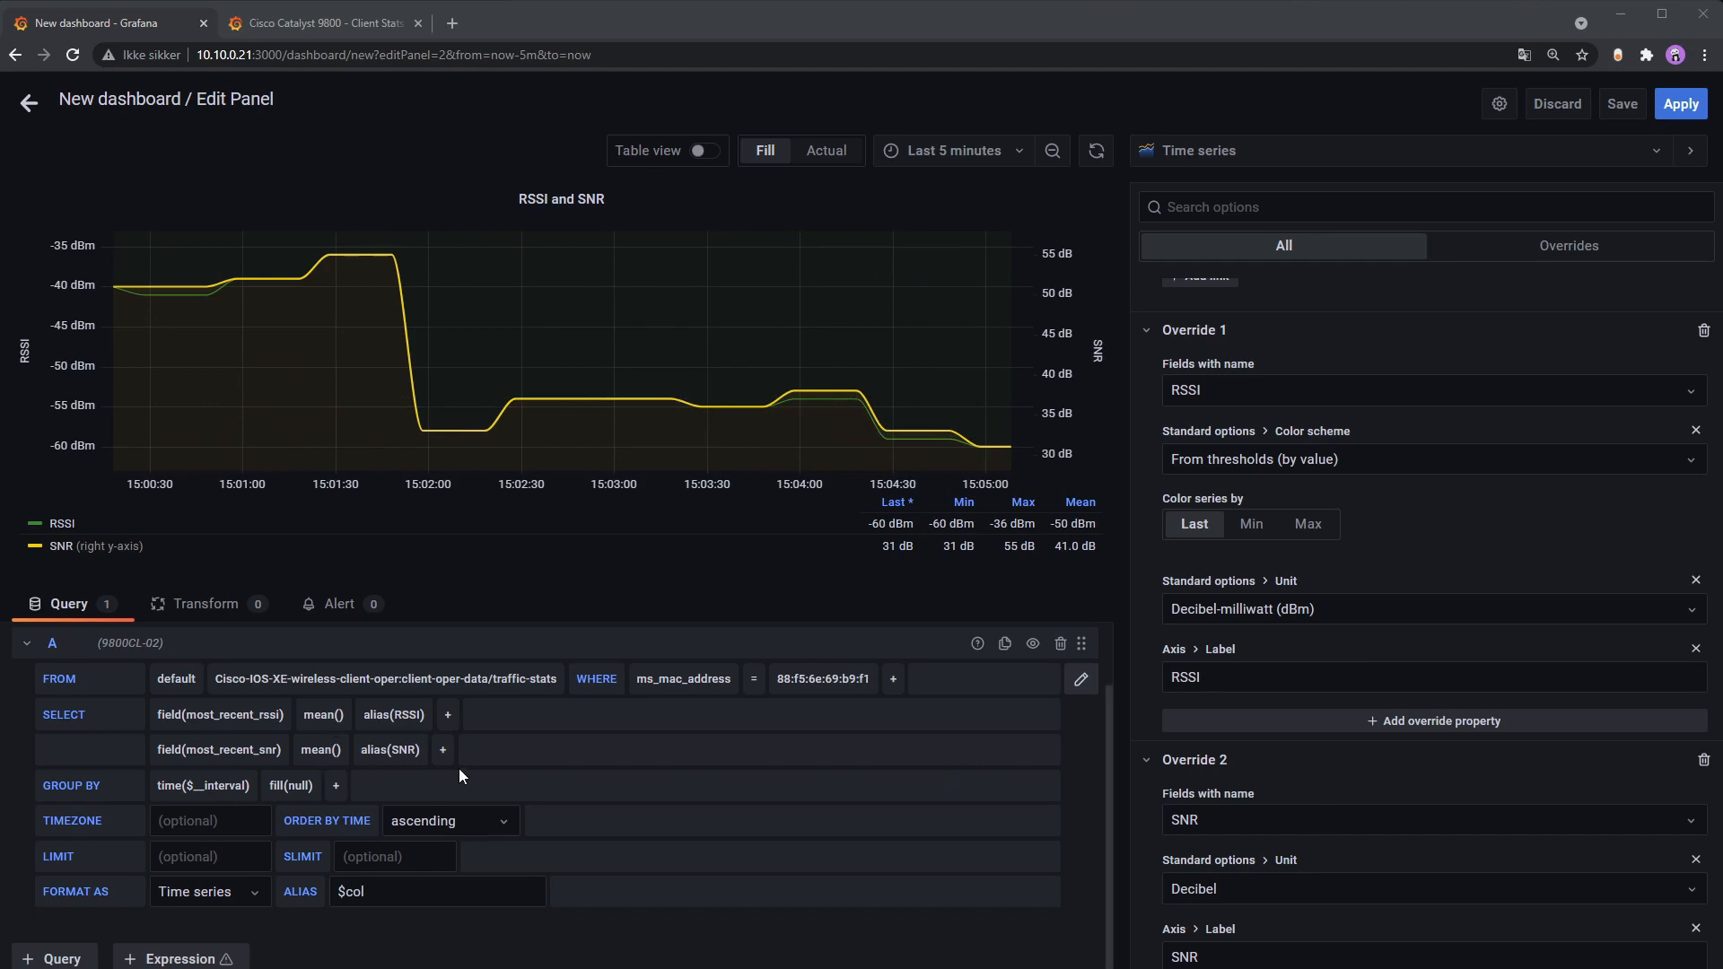
left_click(443, 750)
type("movi")
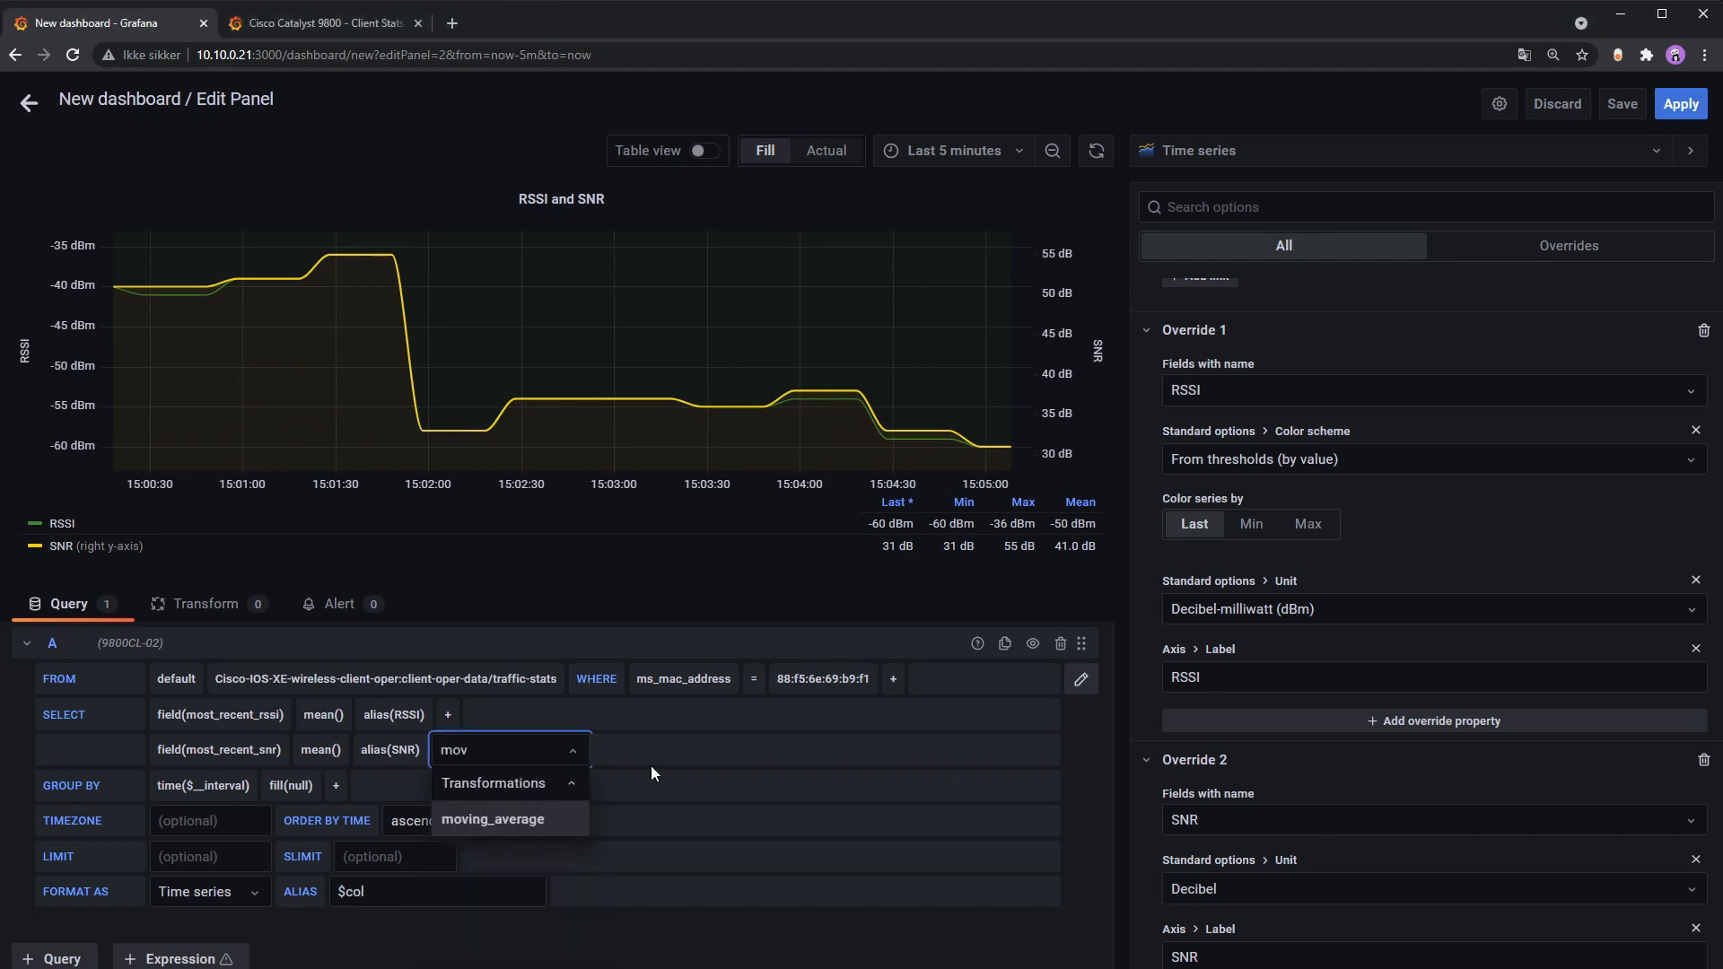
left_click(547, 820)
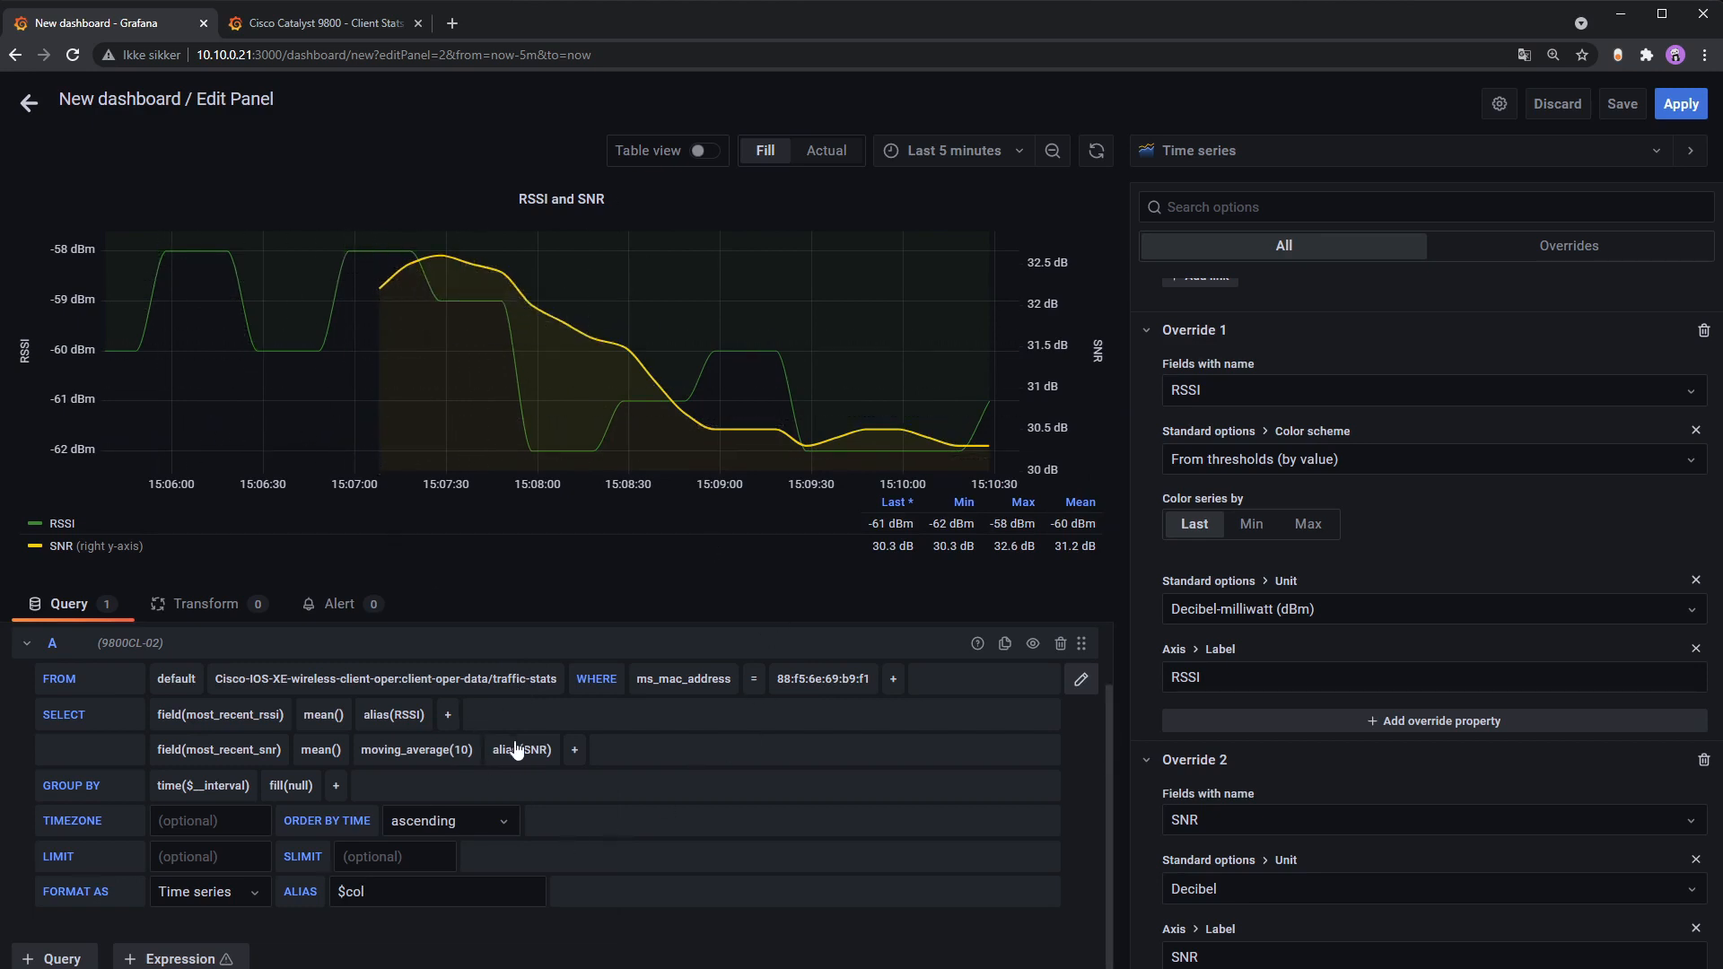
left_click(381, 761)
left_click(395, 777)
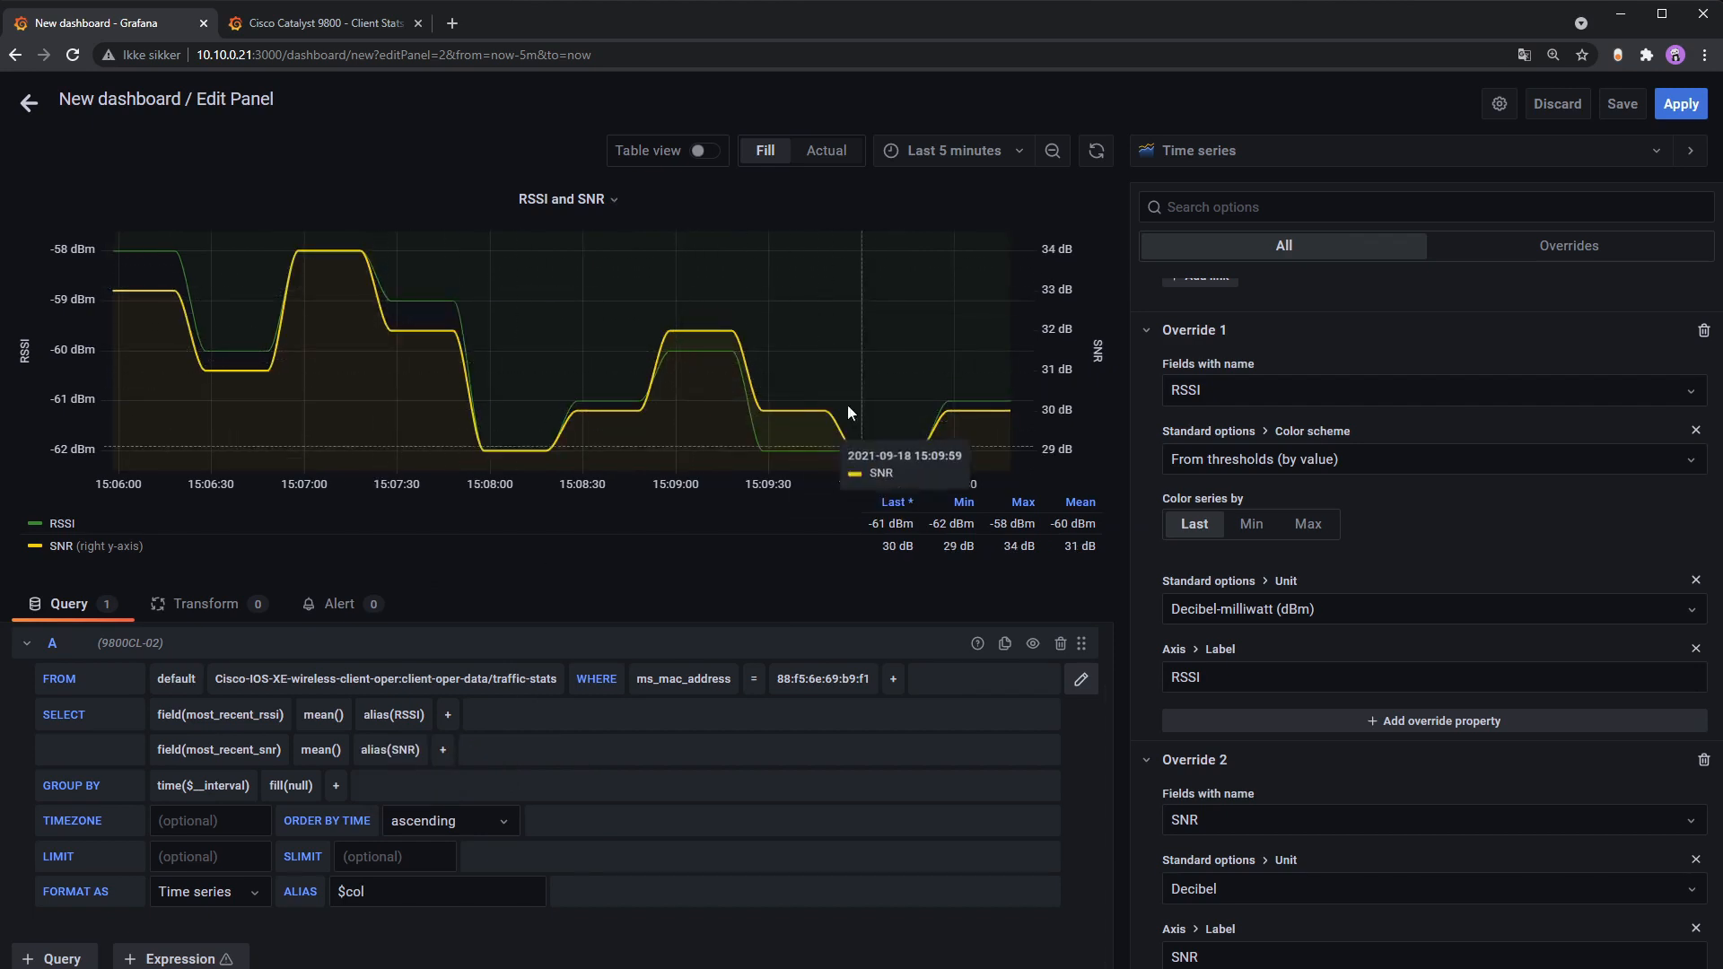
Step: Set the tooltip mode to All
scroll(1414, 557, "up", 10)
scroll(1414, 561, "up", 5)
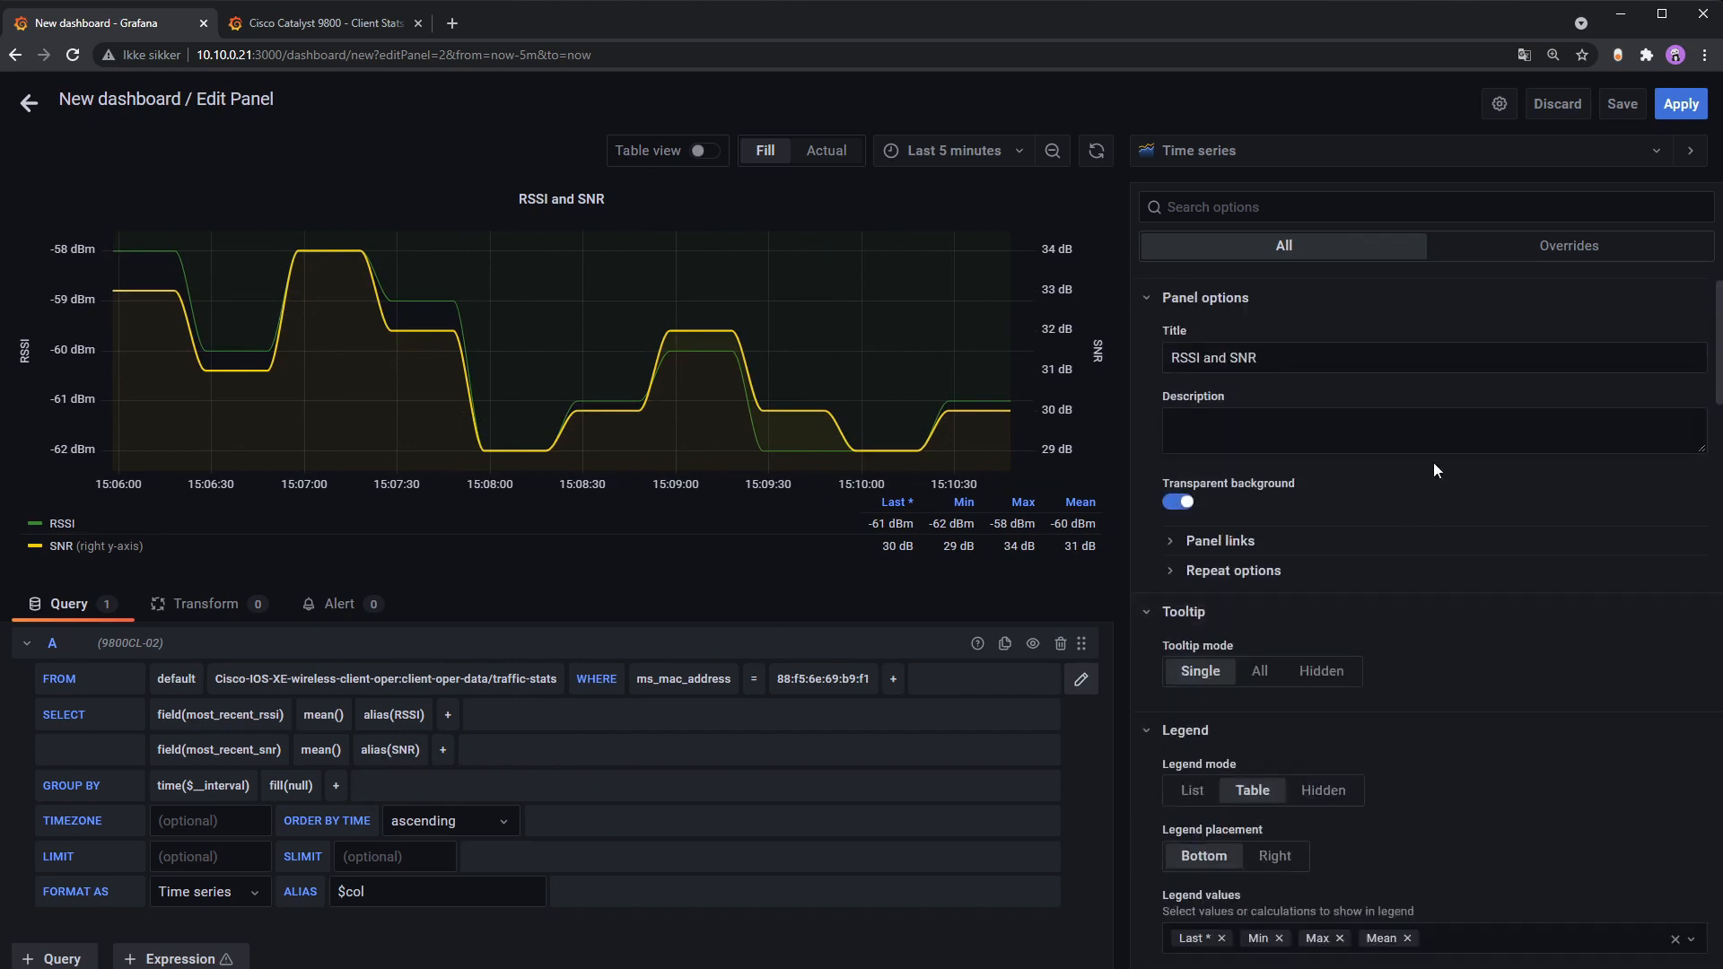
left_click(1256, 673)
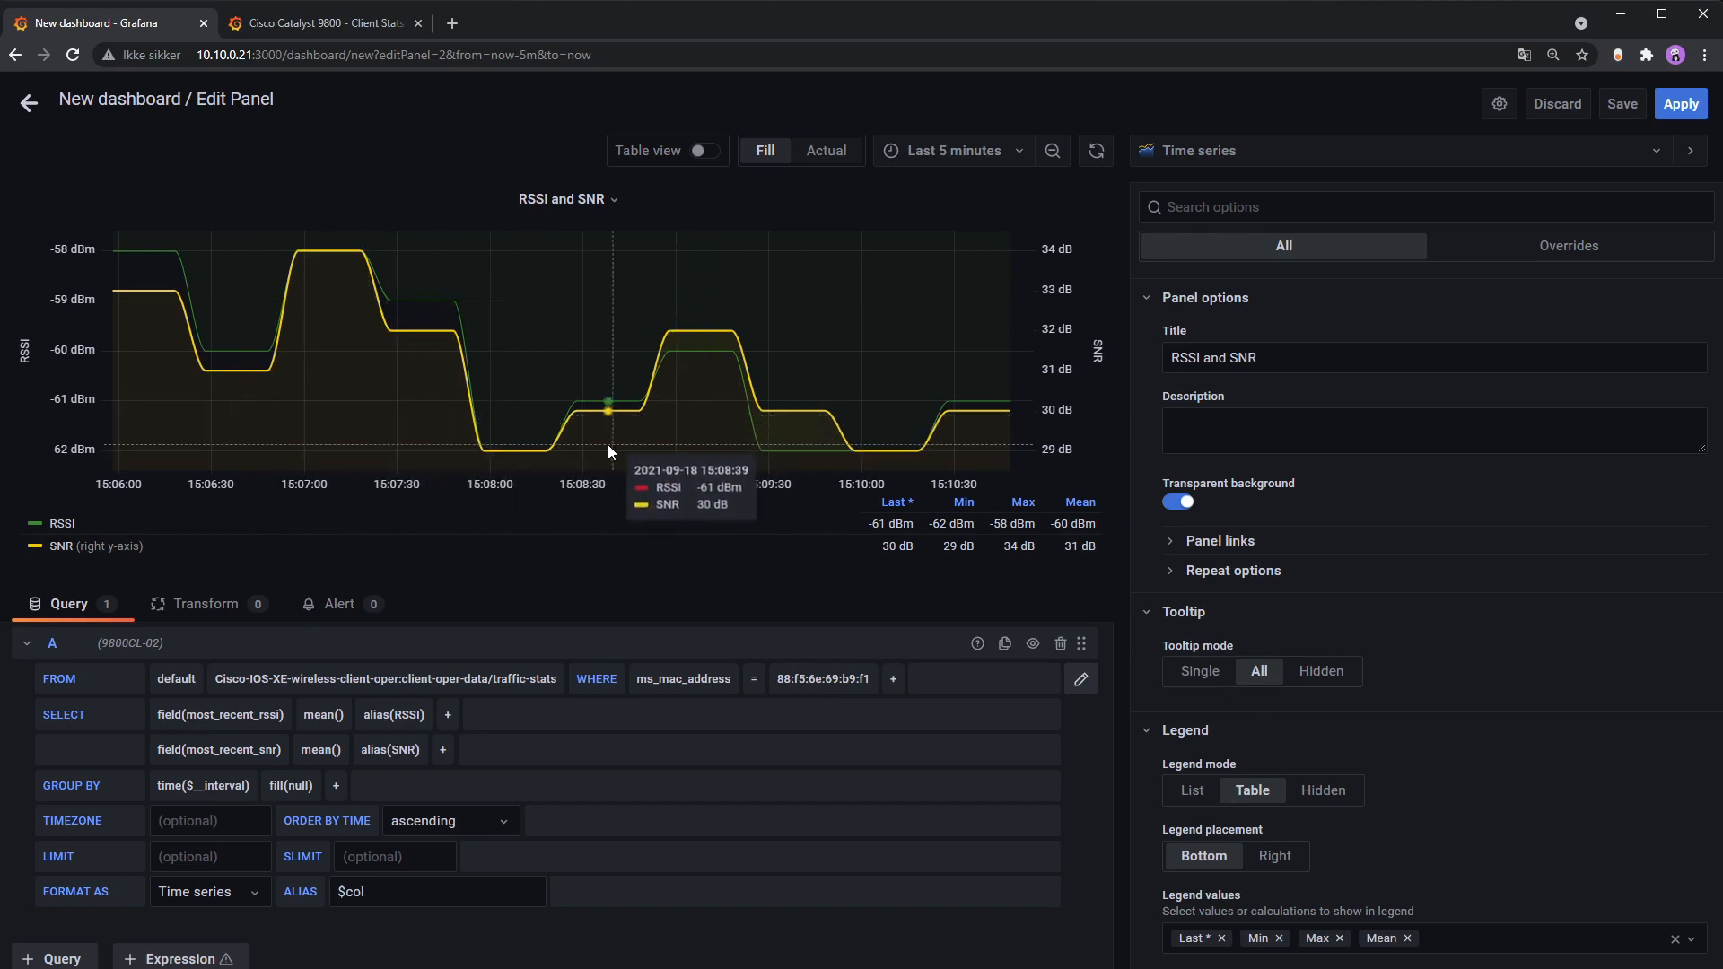
Step: Add a new threshold step with the value -70
scroll(1516, 592, "down", 15)
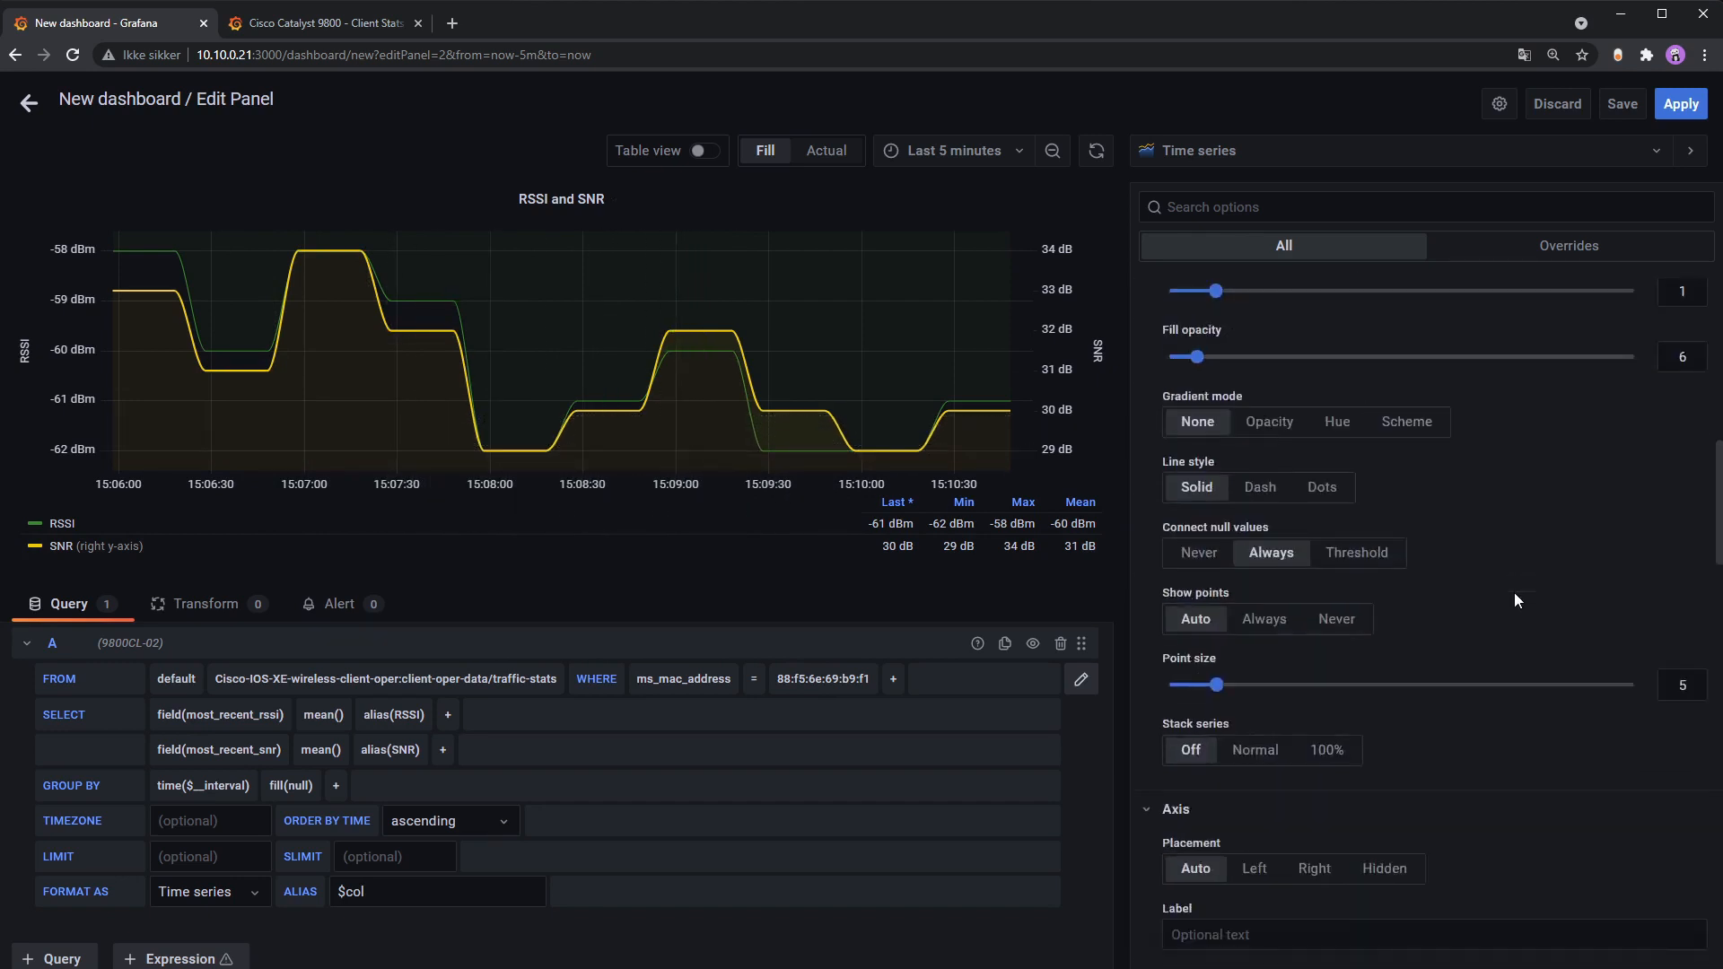
scroll(1515, 590, "down", 1)
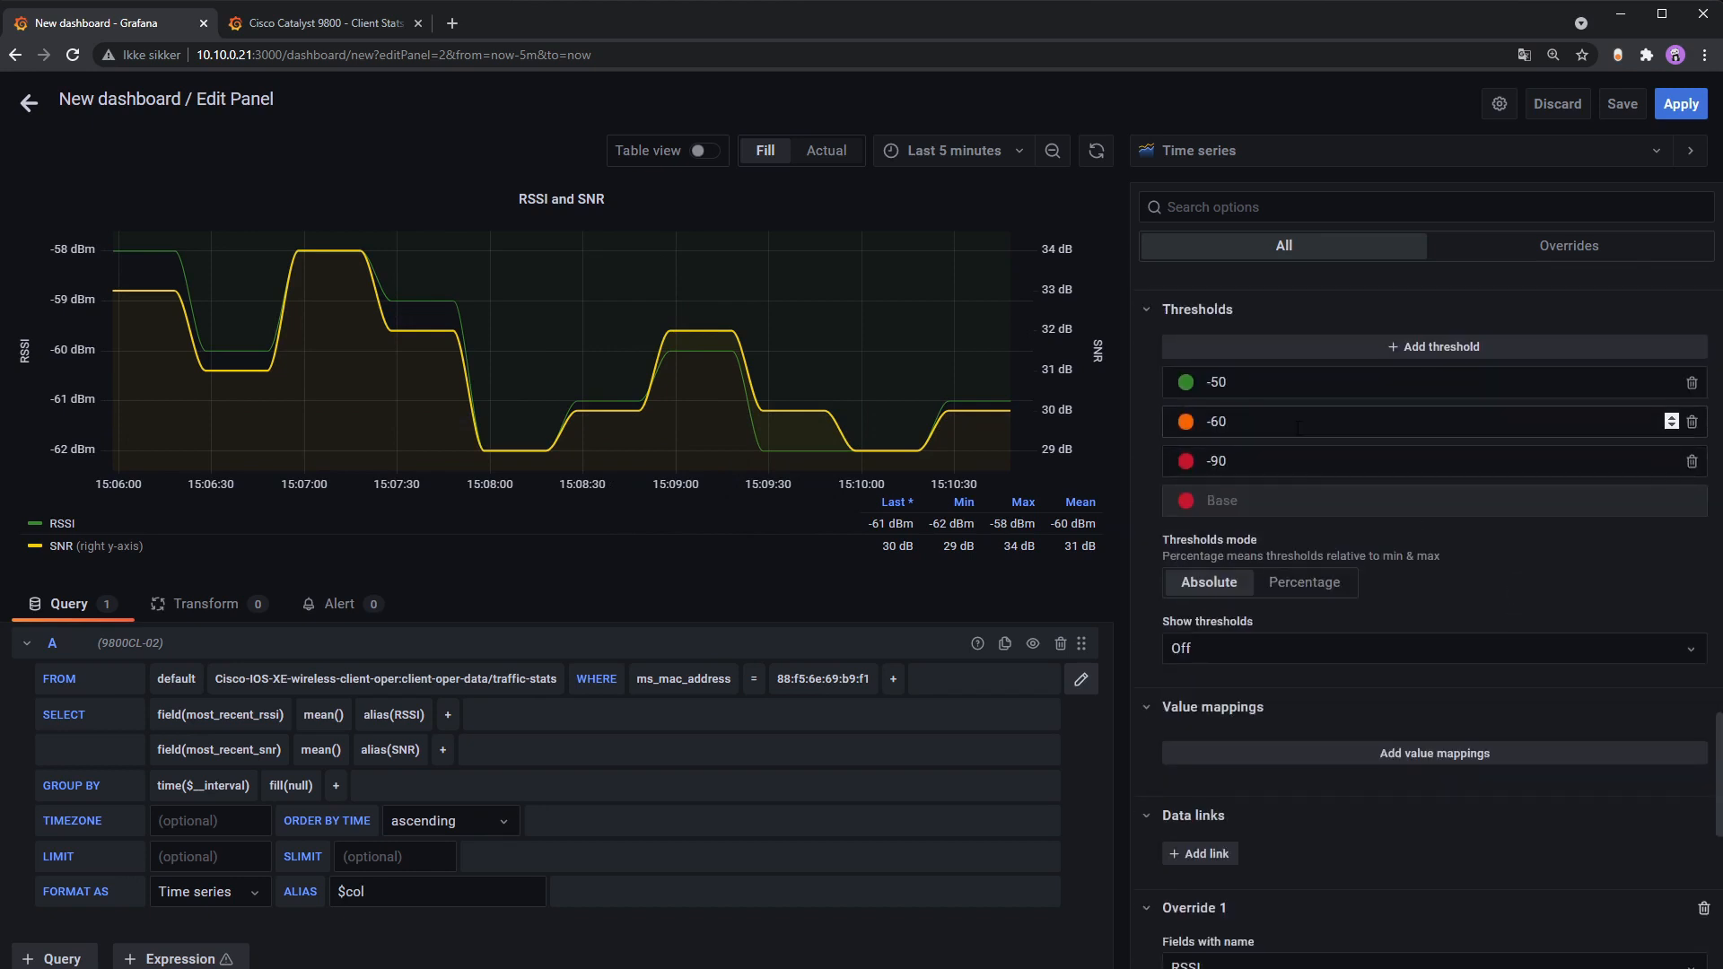
left_click(1567, 355)
left_click(1317, 461)
left_click(1300, 380)
key("BackSpace")
key("BackSpace")
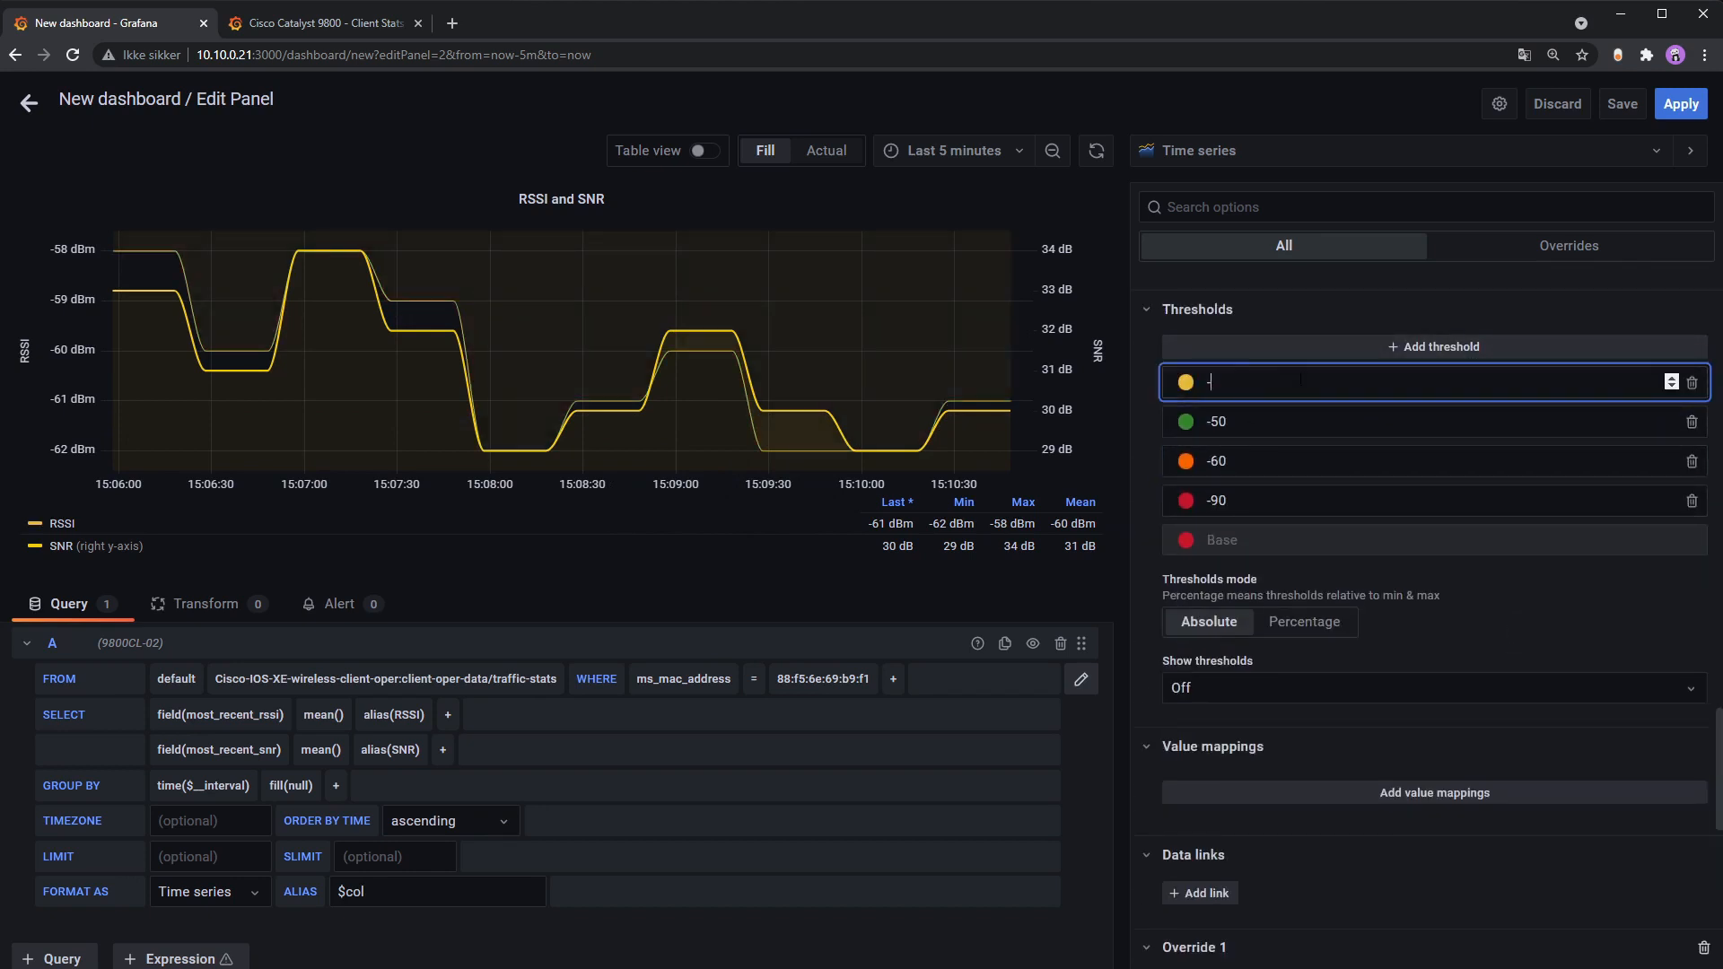
type("70")
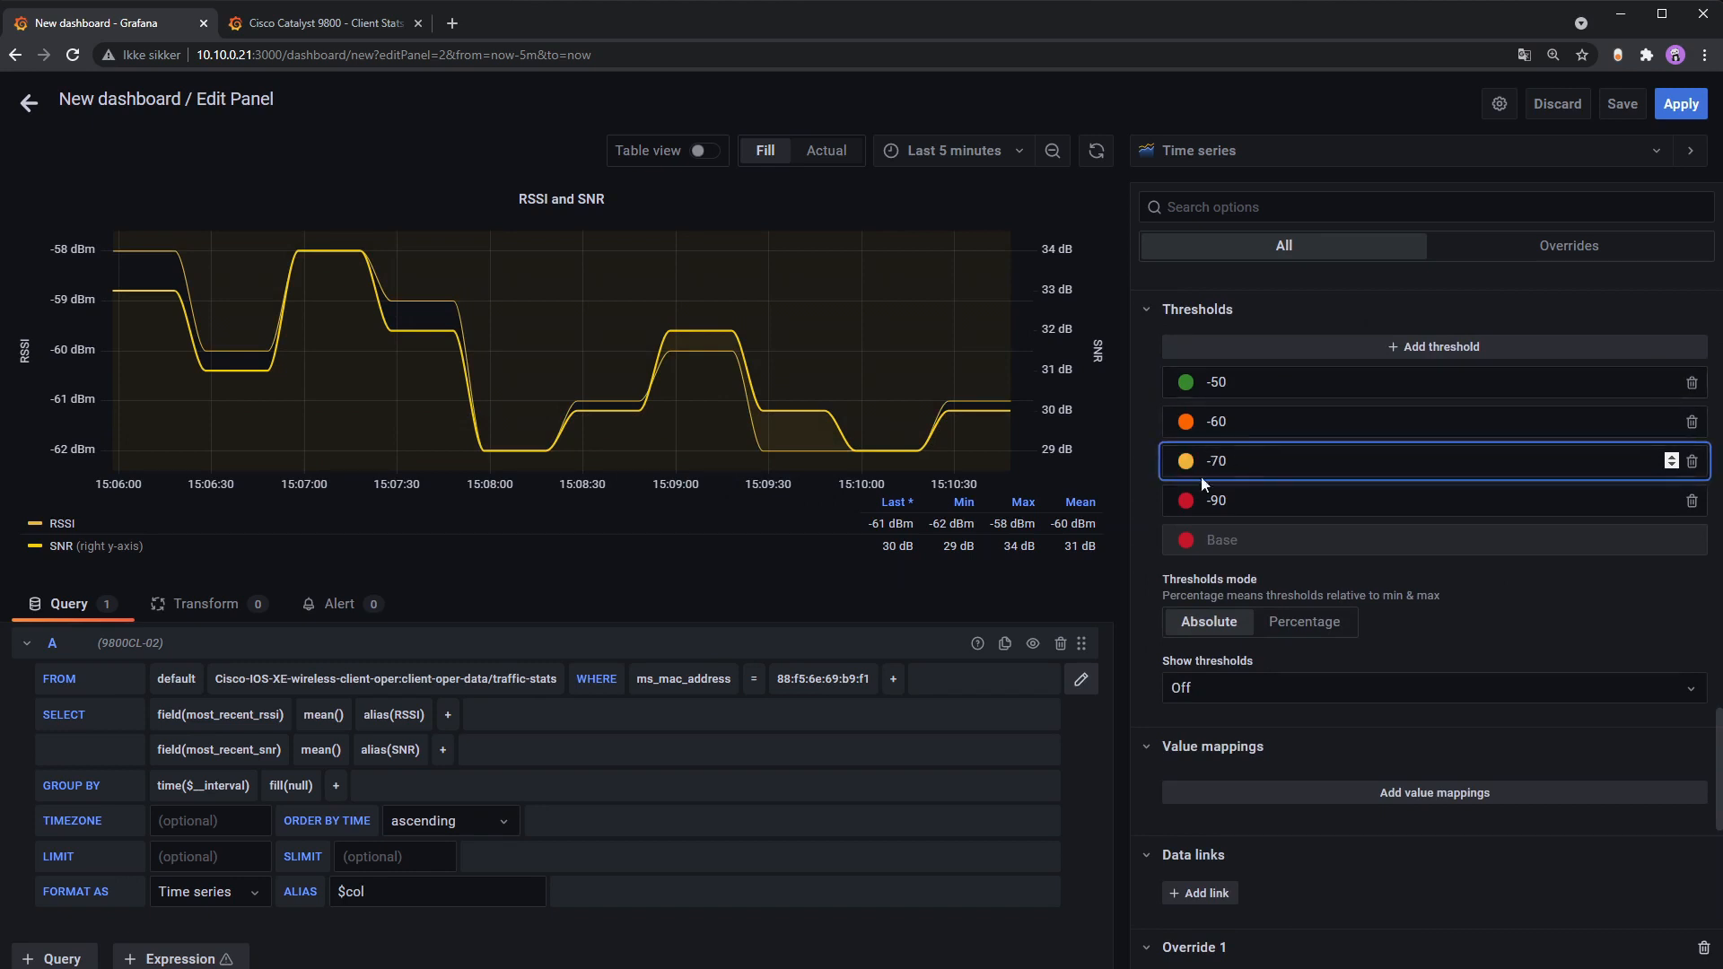
Step: Colour the -70 threshold orange and the -60 threshold yellow
left_click(1185, 461)
left_click(1020, 445)
left_click(1263, 422)
left_click(1186, 422)
left_click(1125, 406)
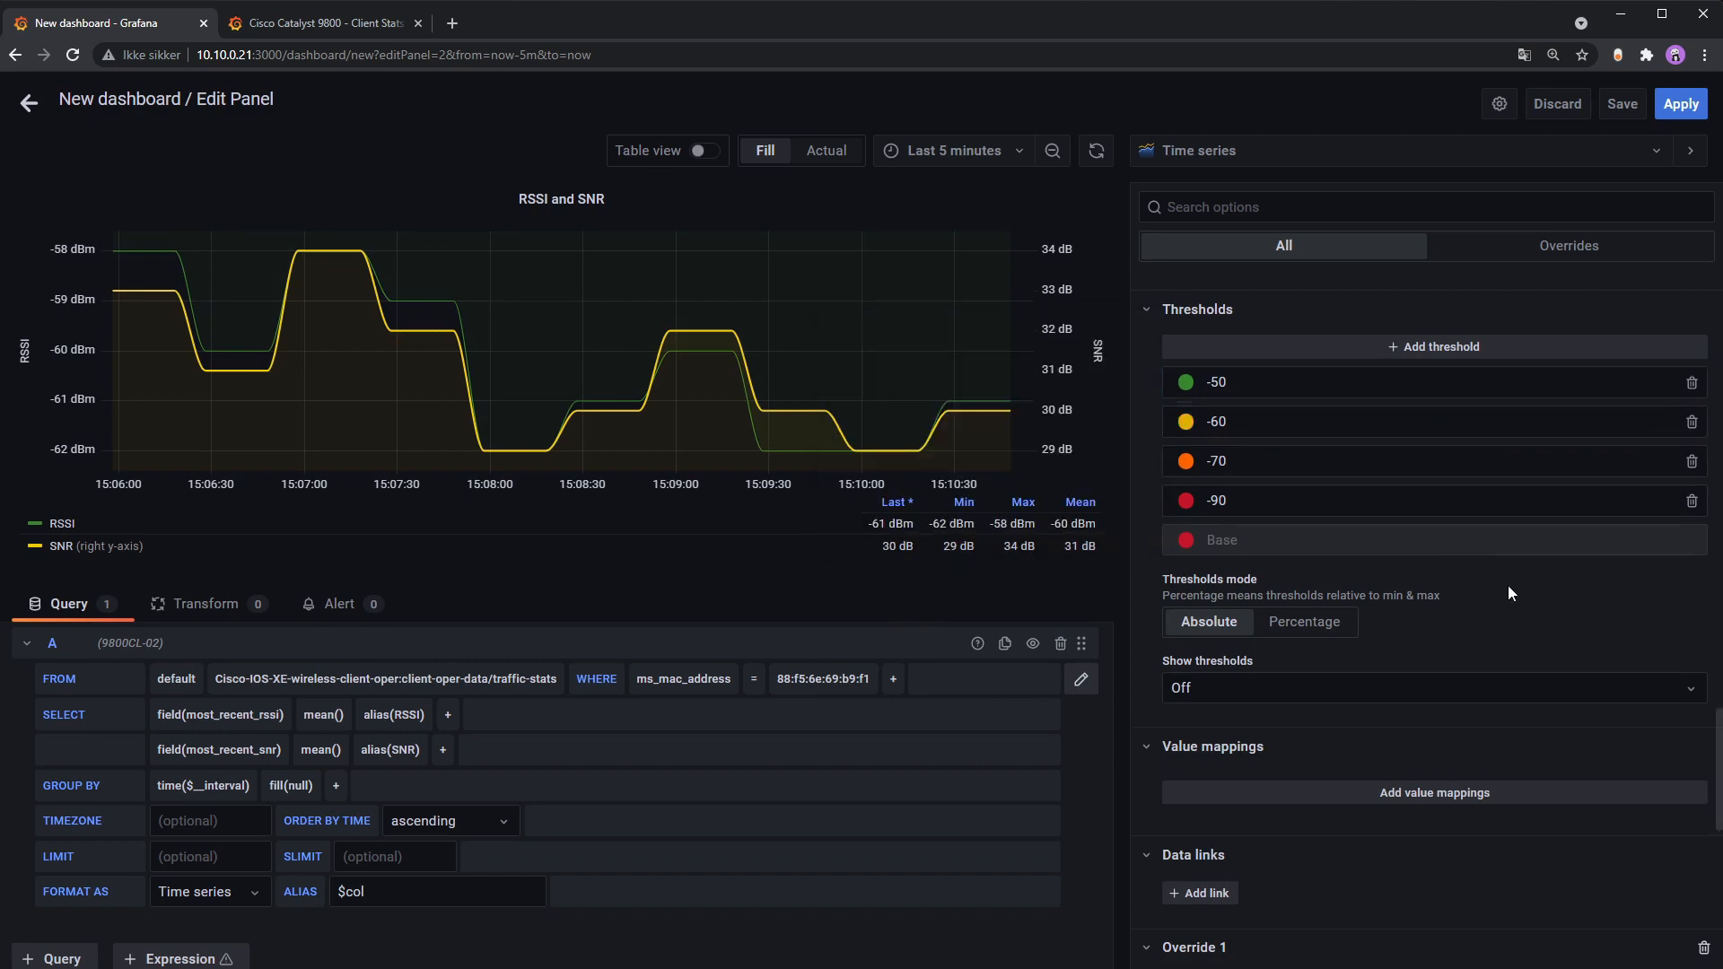
scroll(1477, 530, "up", 10)
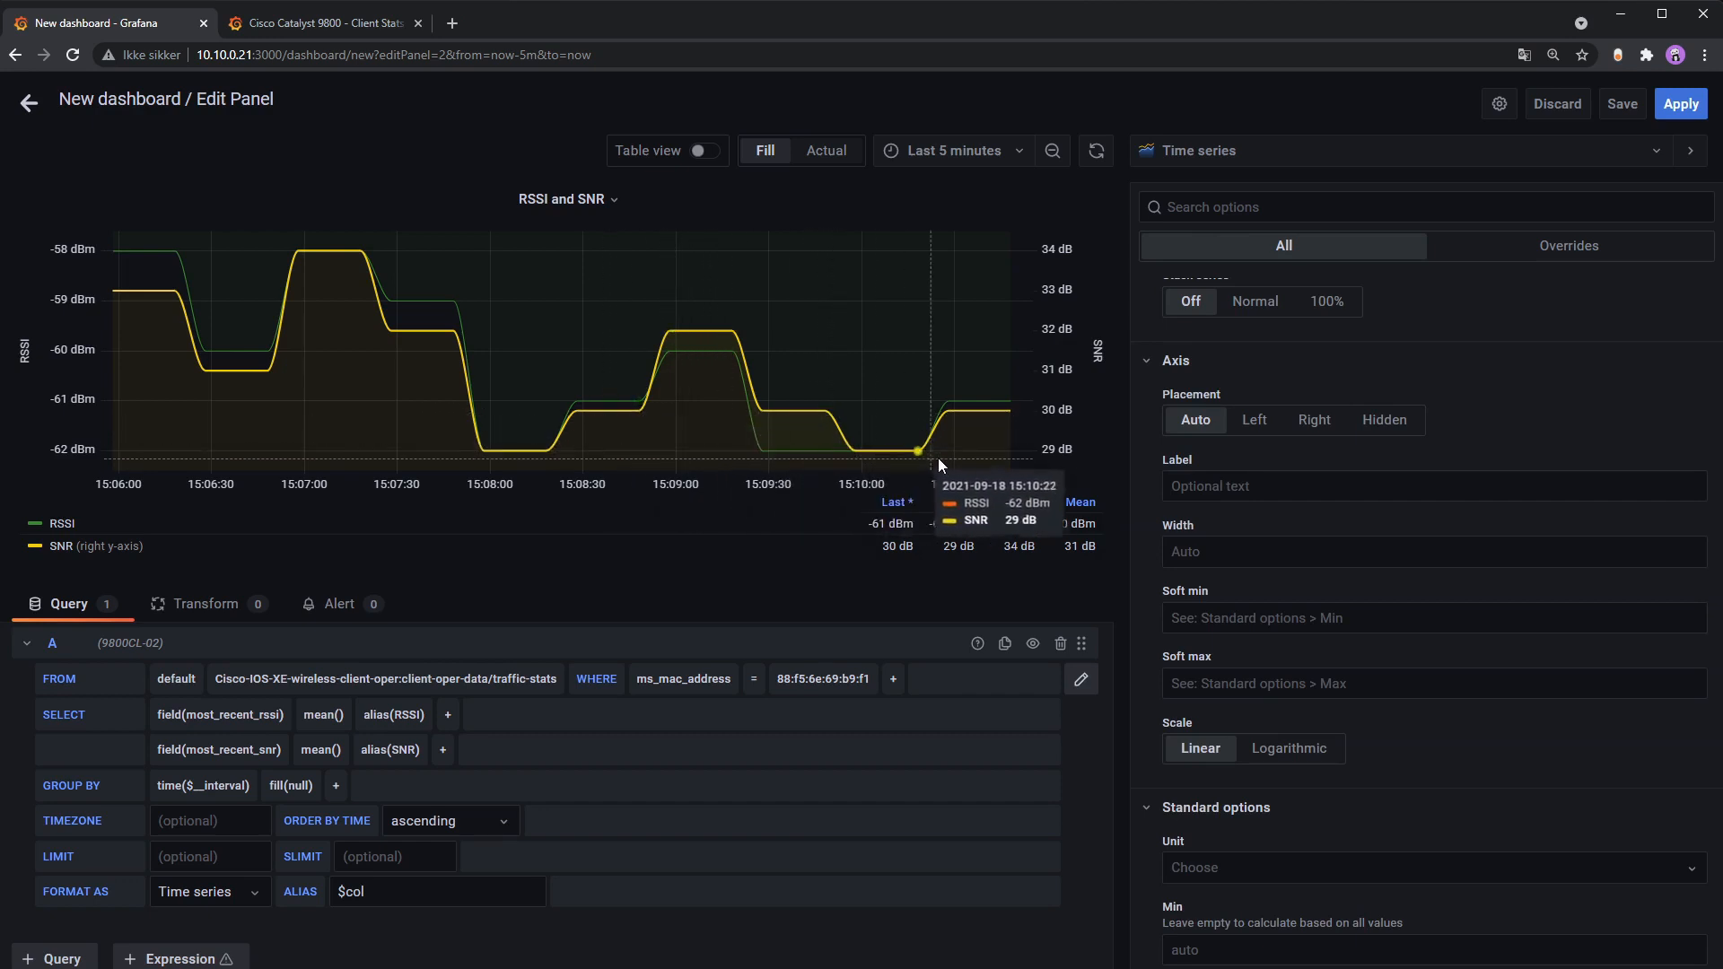
Step: Exit the panel editor and resize the RSSI and SNR panel narrower and taller
left_click(1681, 104)
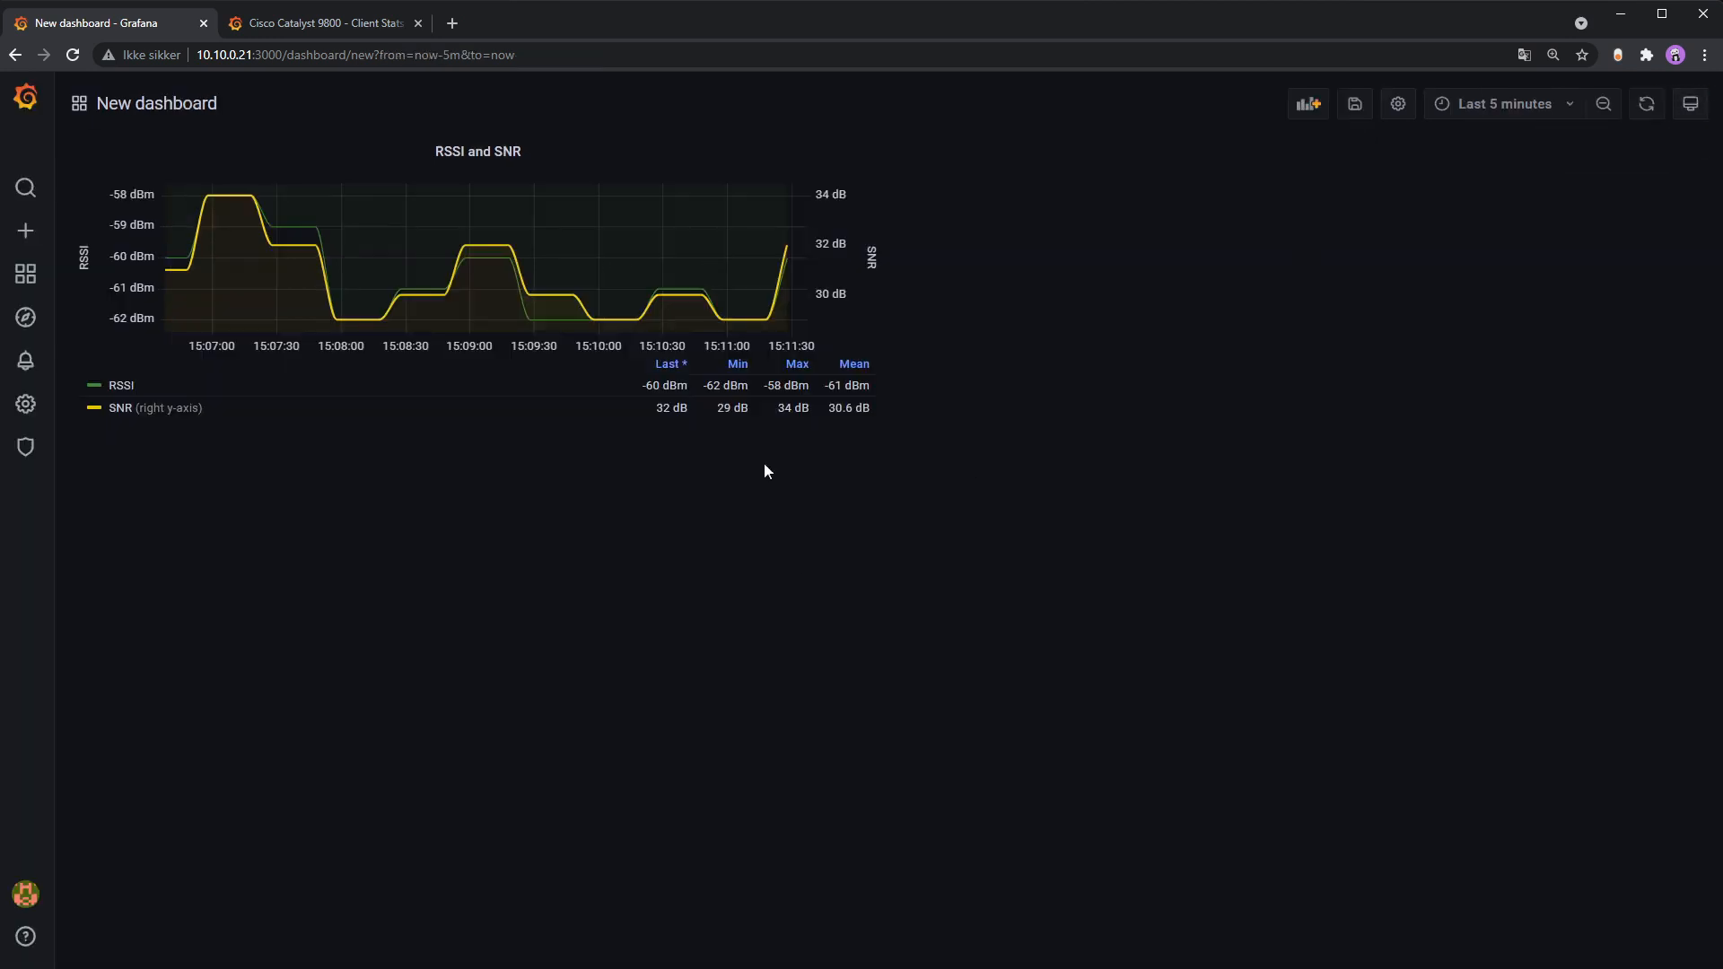
left_click_drag(879, 413, 673, 543)
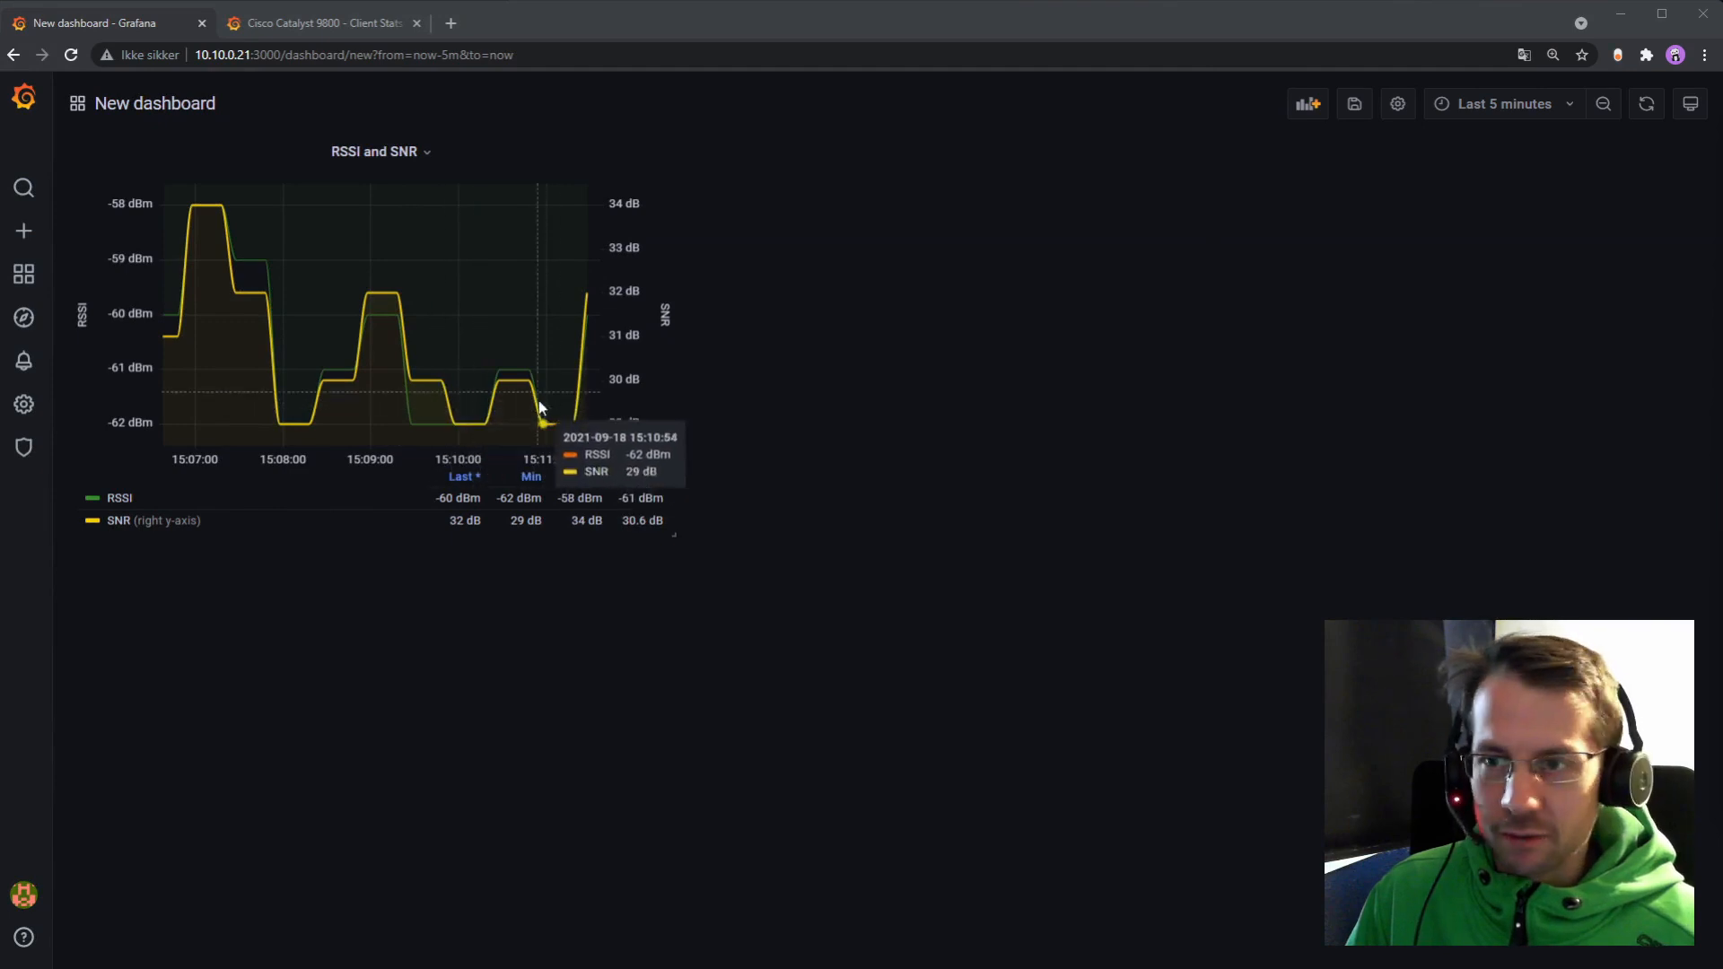
left_click_drag(675, 534, 673, 526)
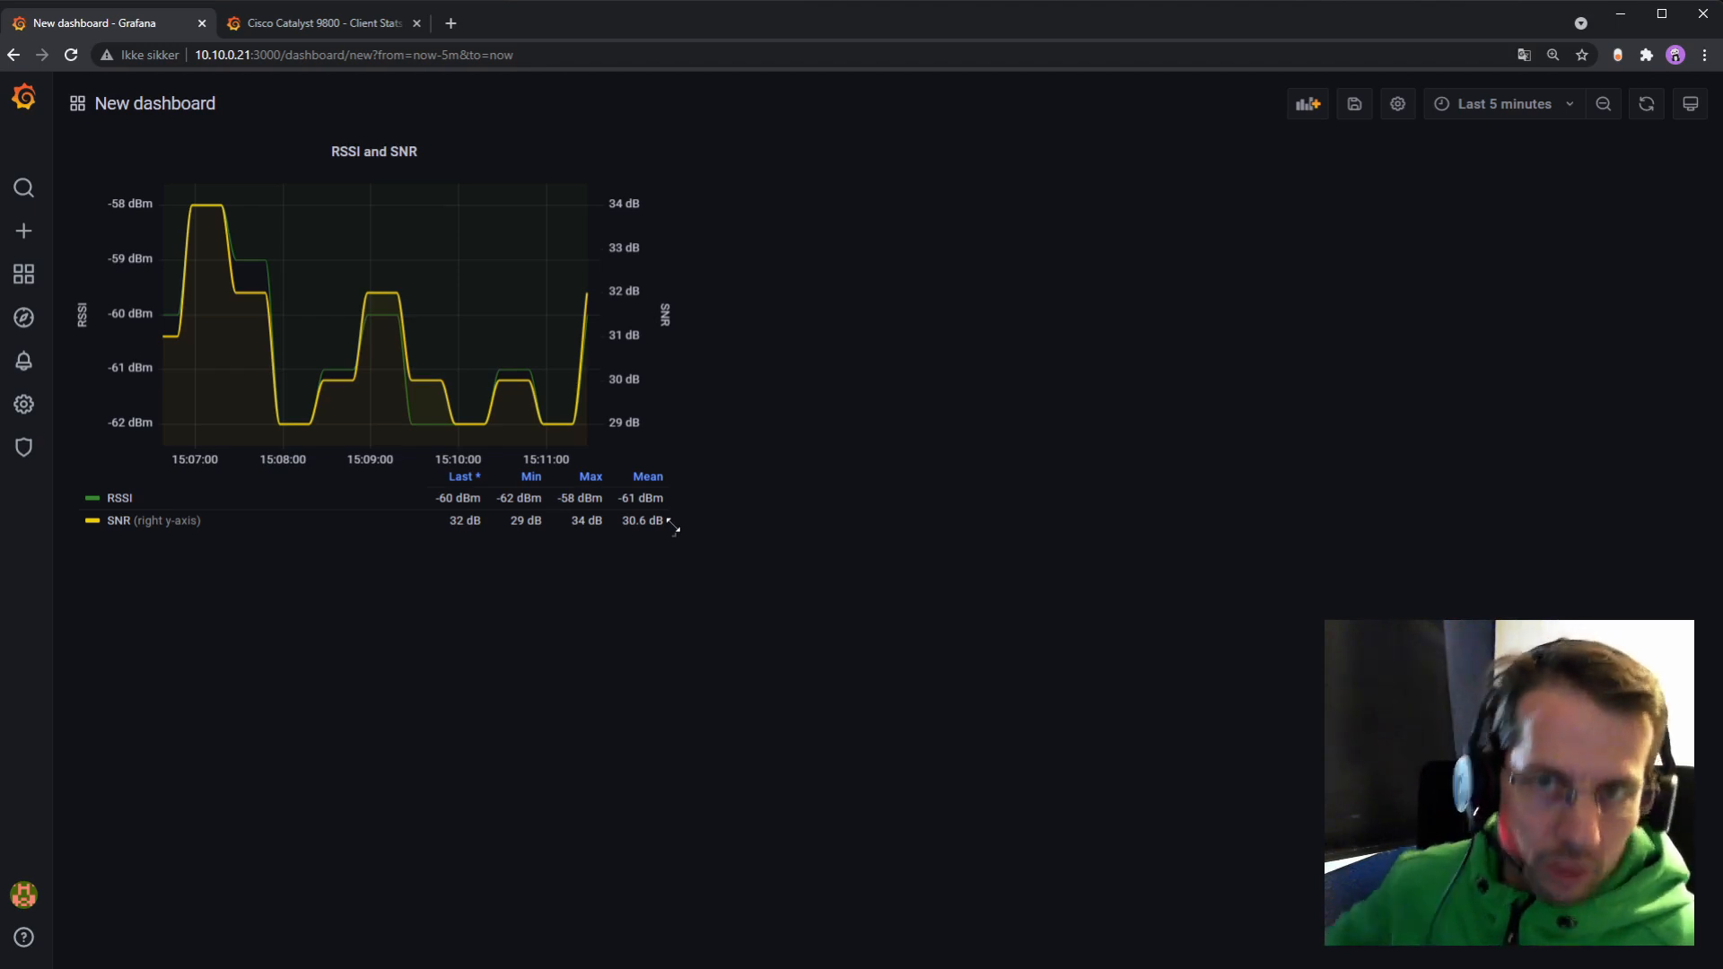
Step: Refresh the dashboard repeatedly until the panel shows RSSI -53 dBm and SNR 38 dB
left_click(1646, 104)
mouse_move(550, 427)
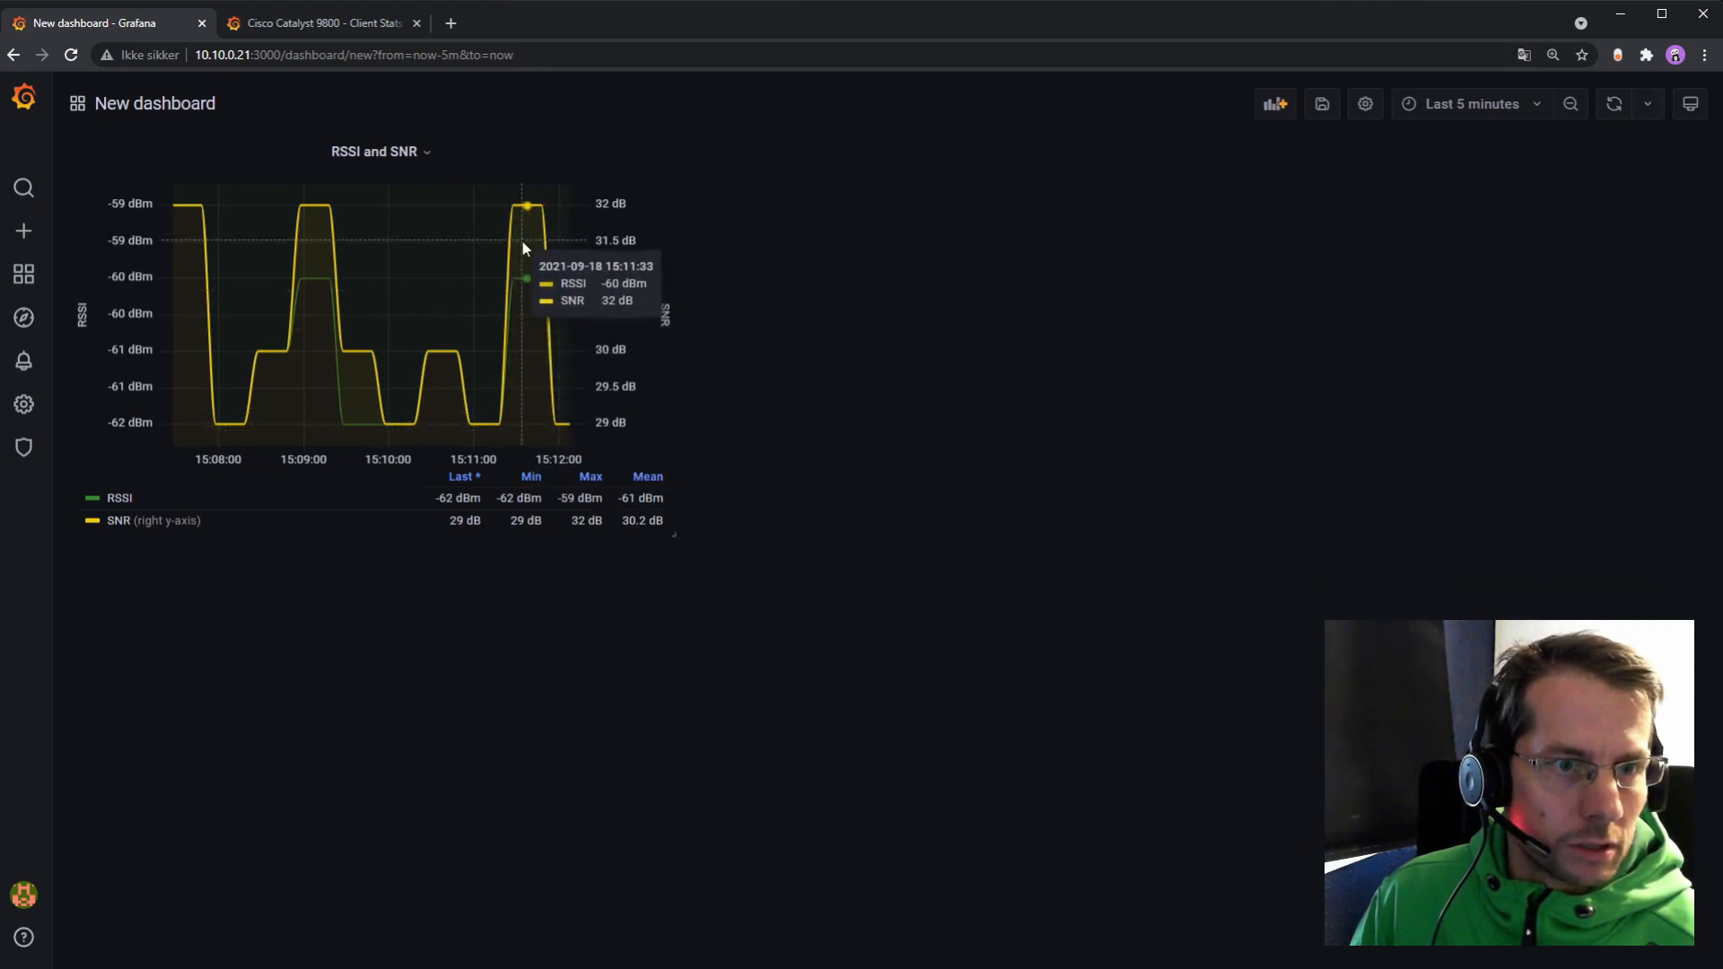
left_click(1614, 105)
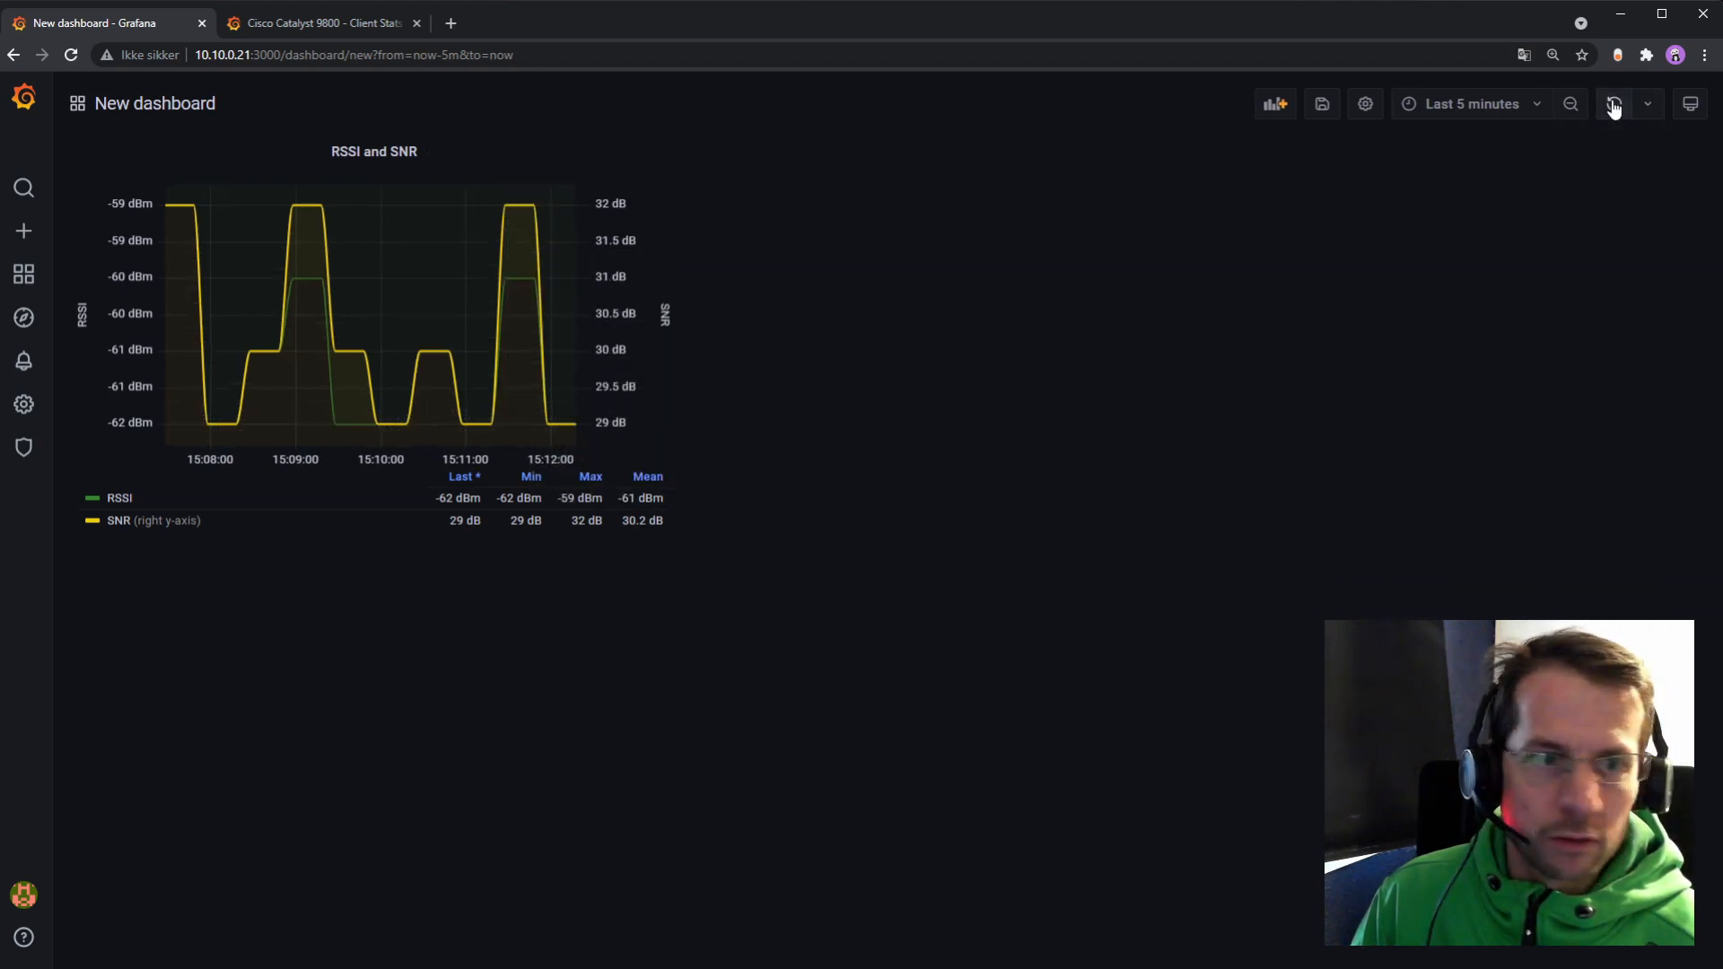
mouse_move(562, 427)
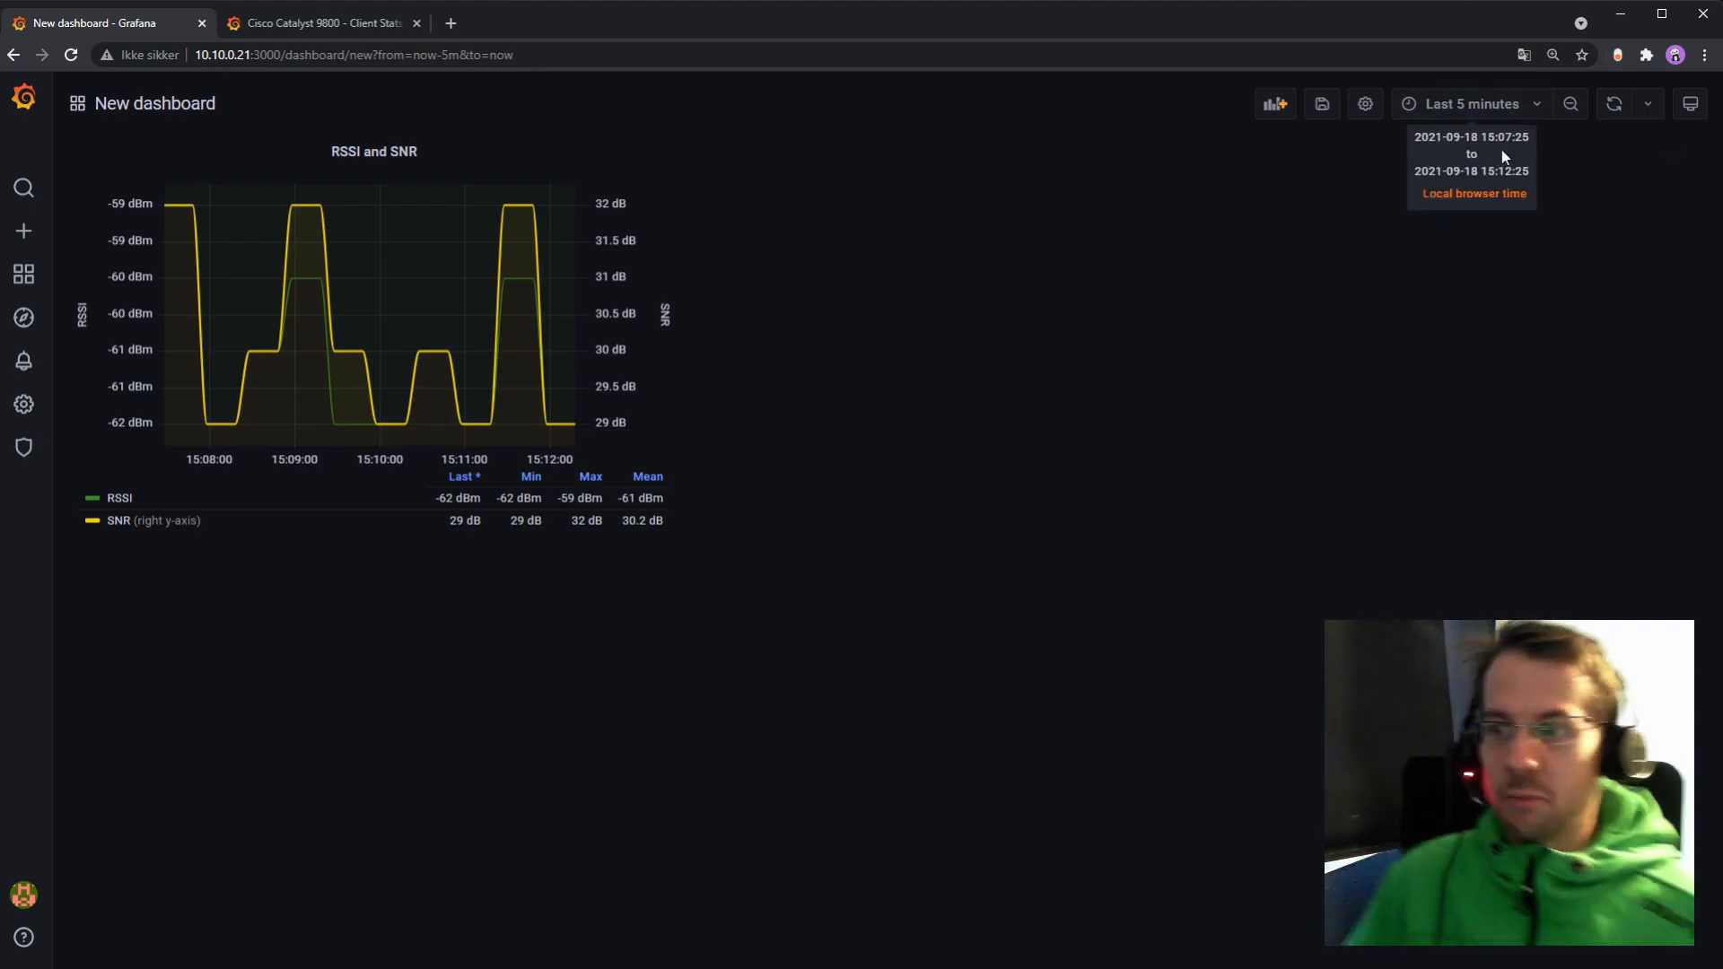
left_click(1612, 105)
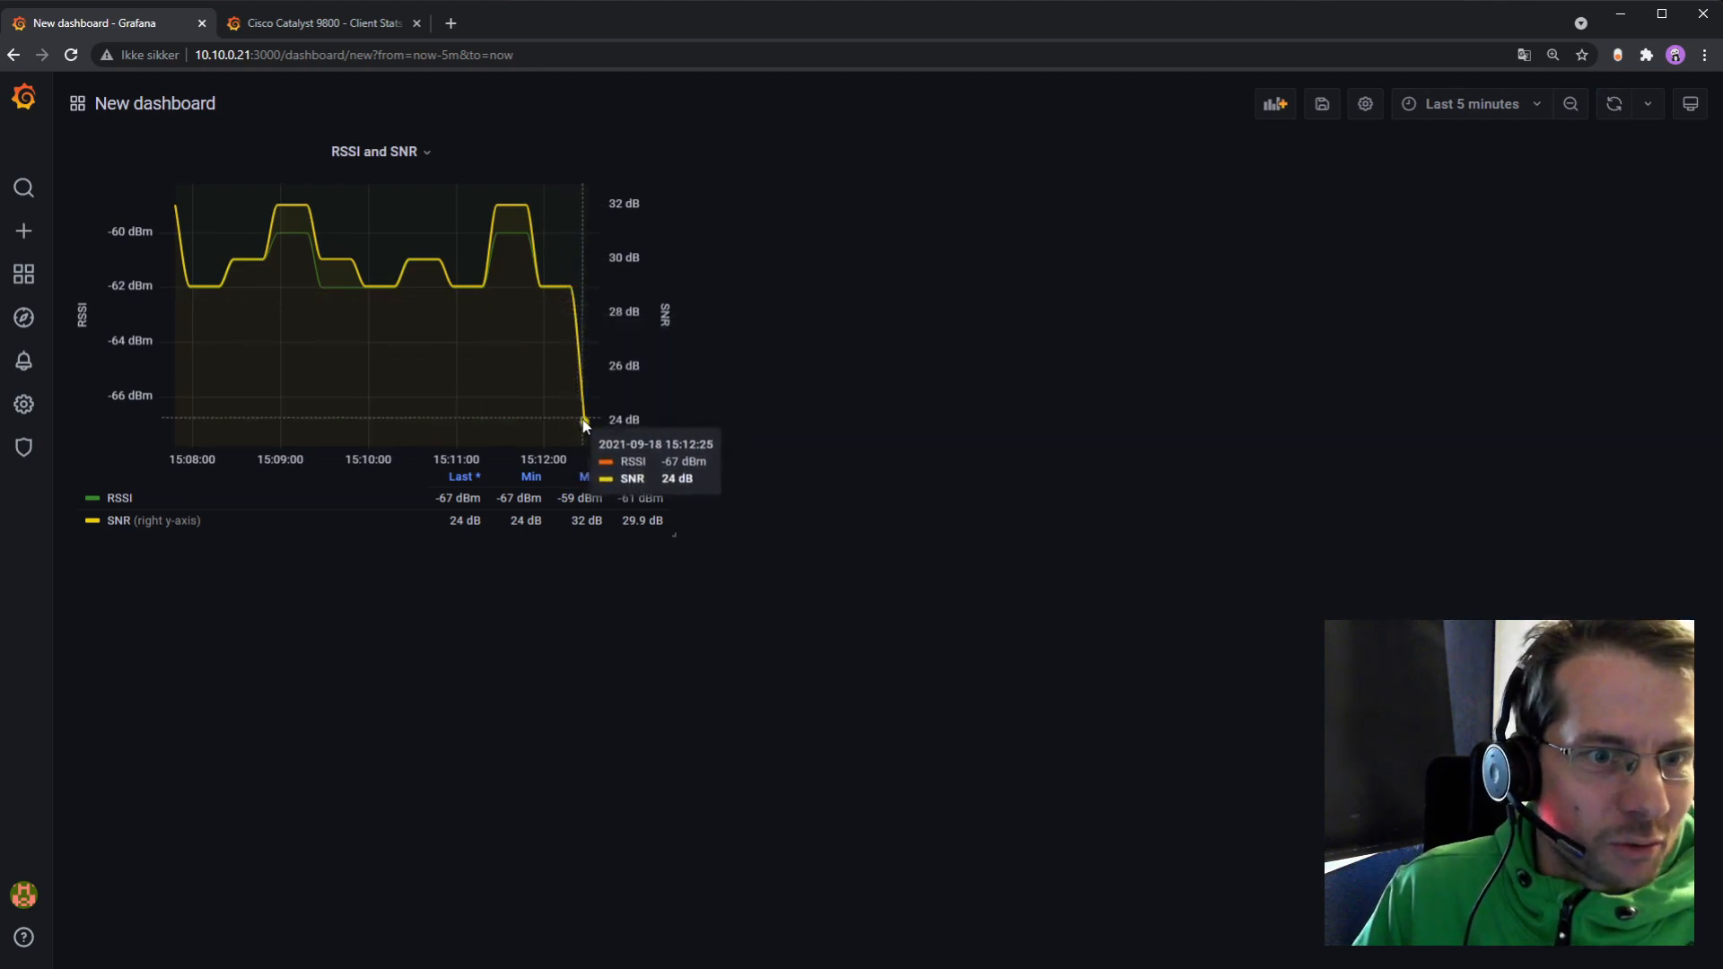
left_click(1612, 104)
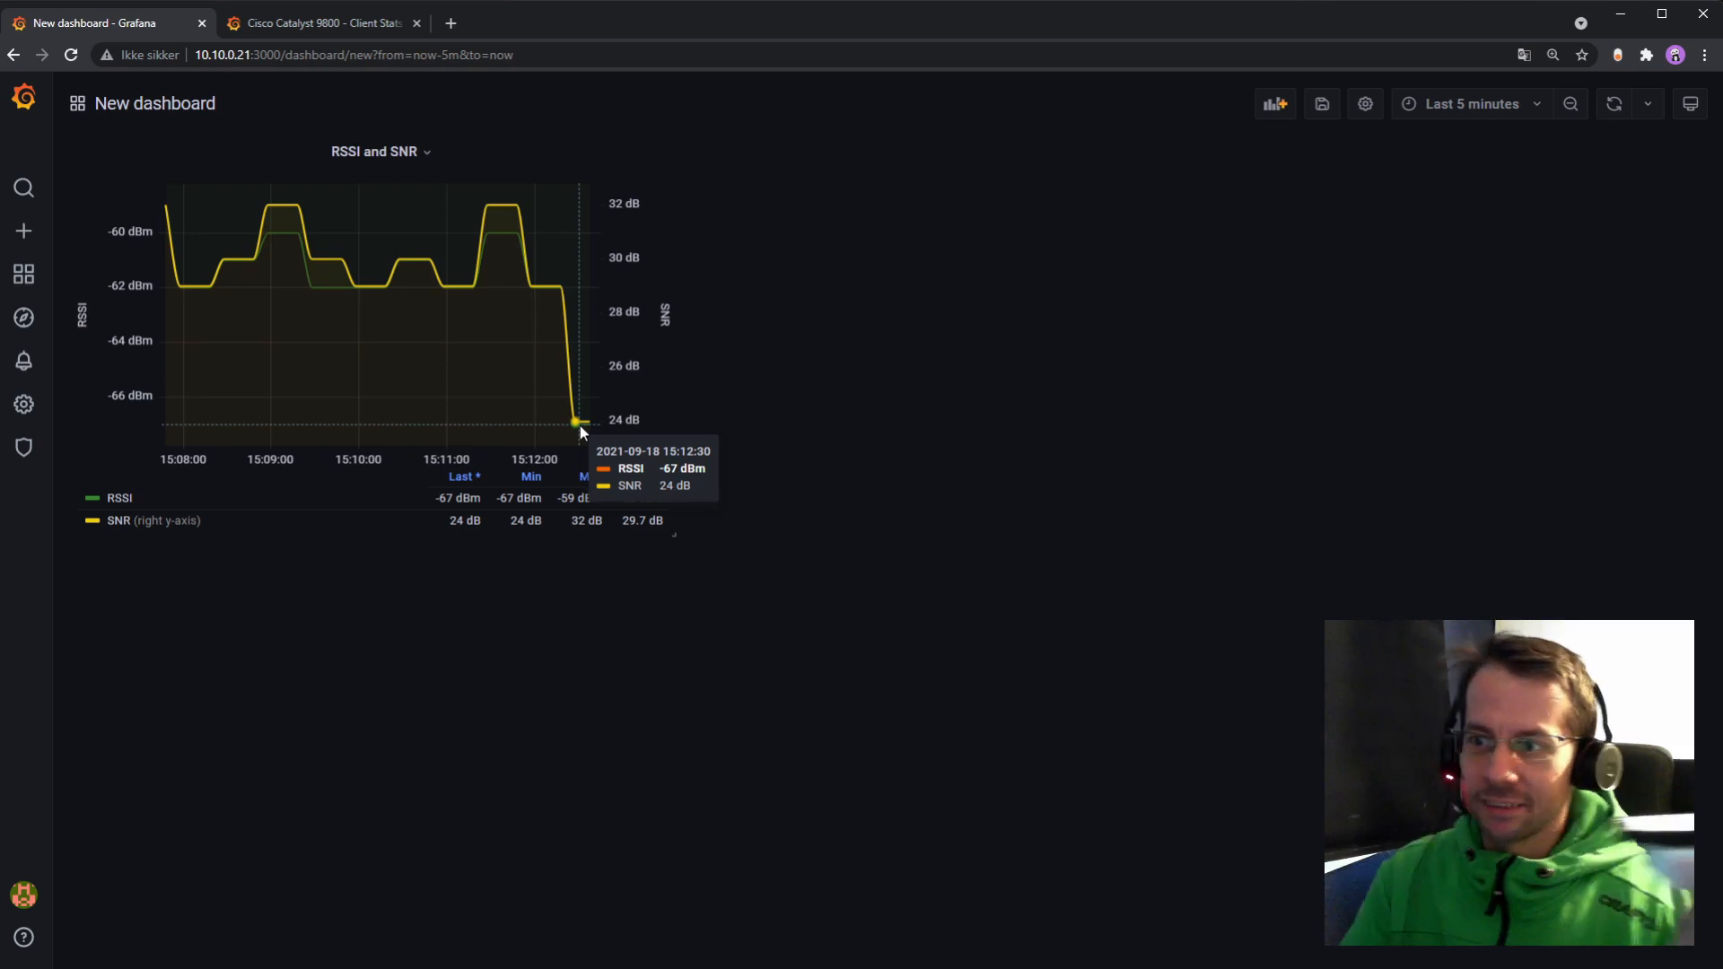
left_click(1623, 111)
mouse_move(572, 225)
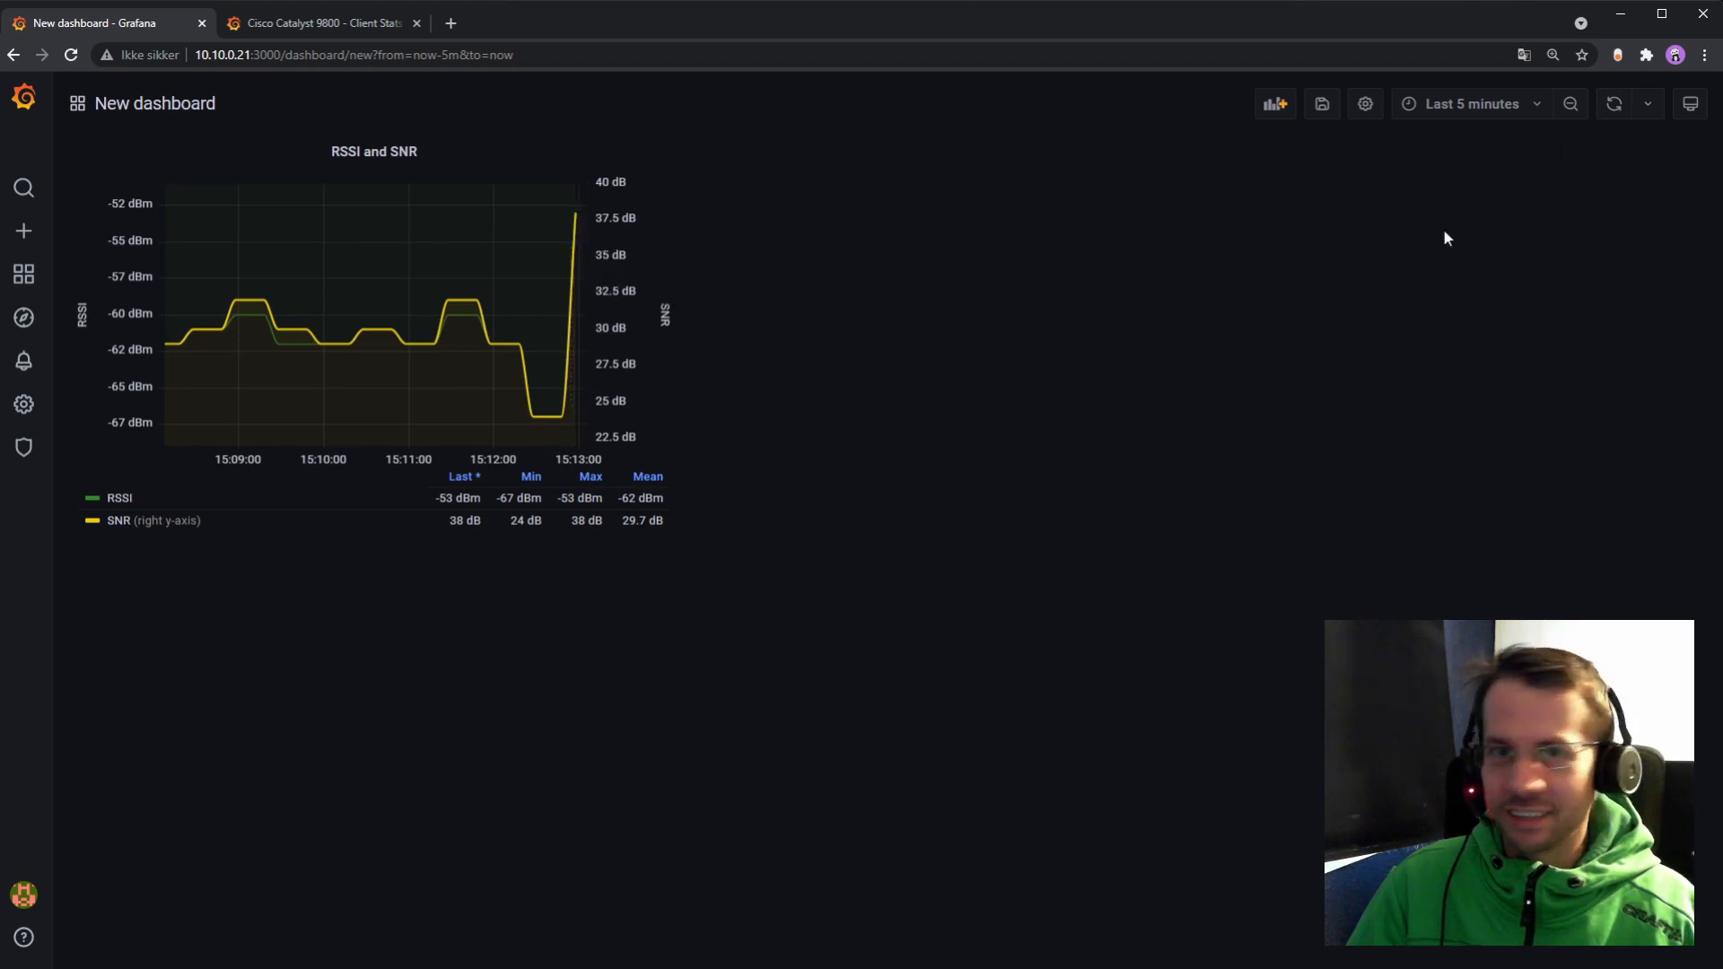
left_click(1613, 105)
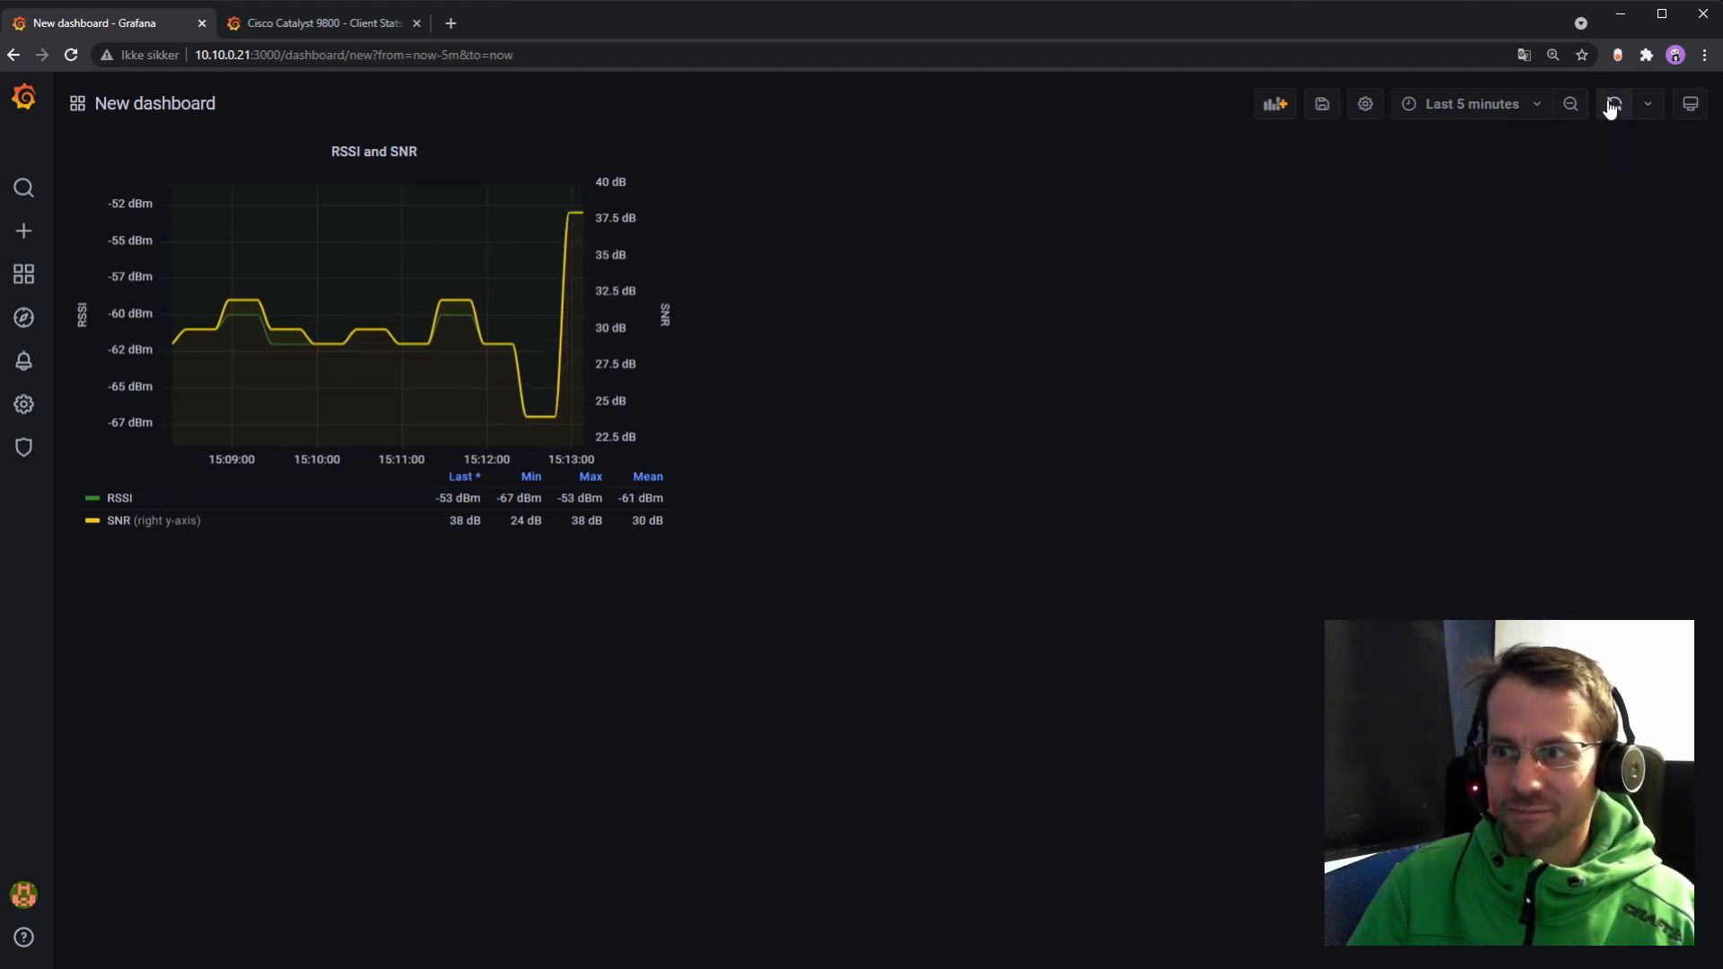